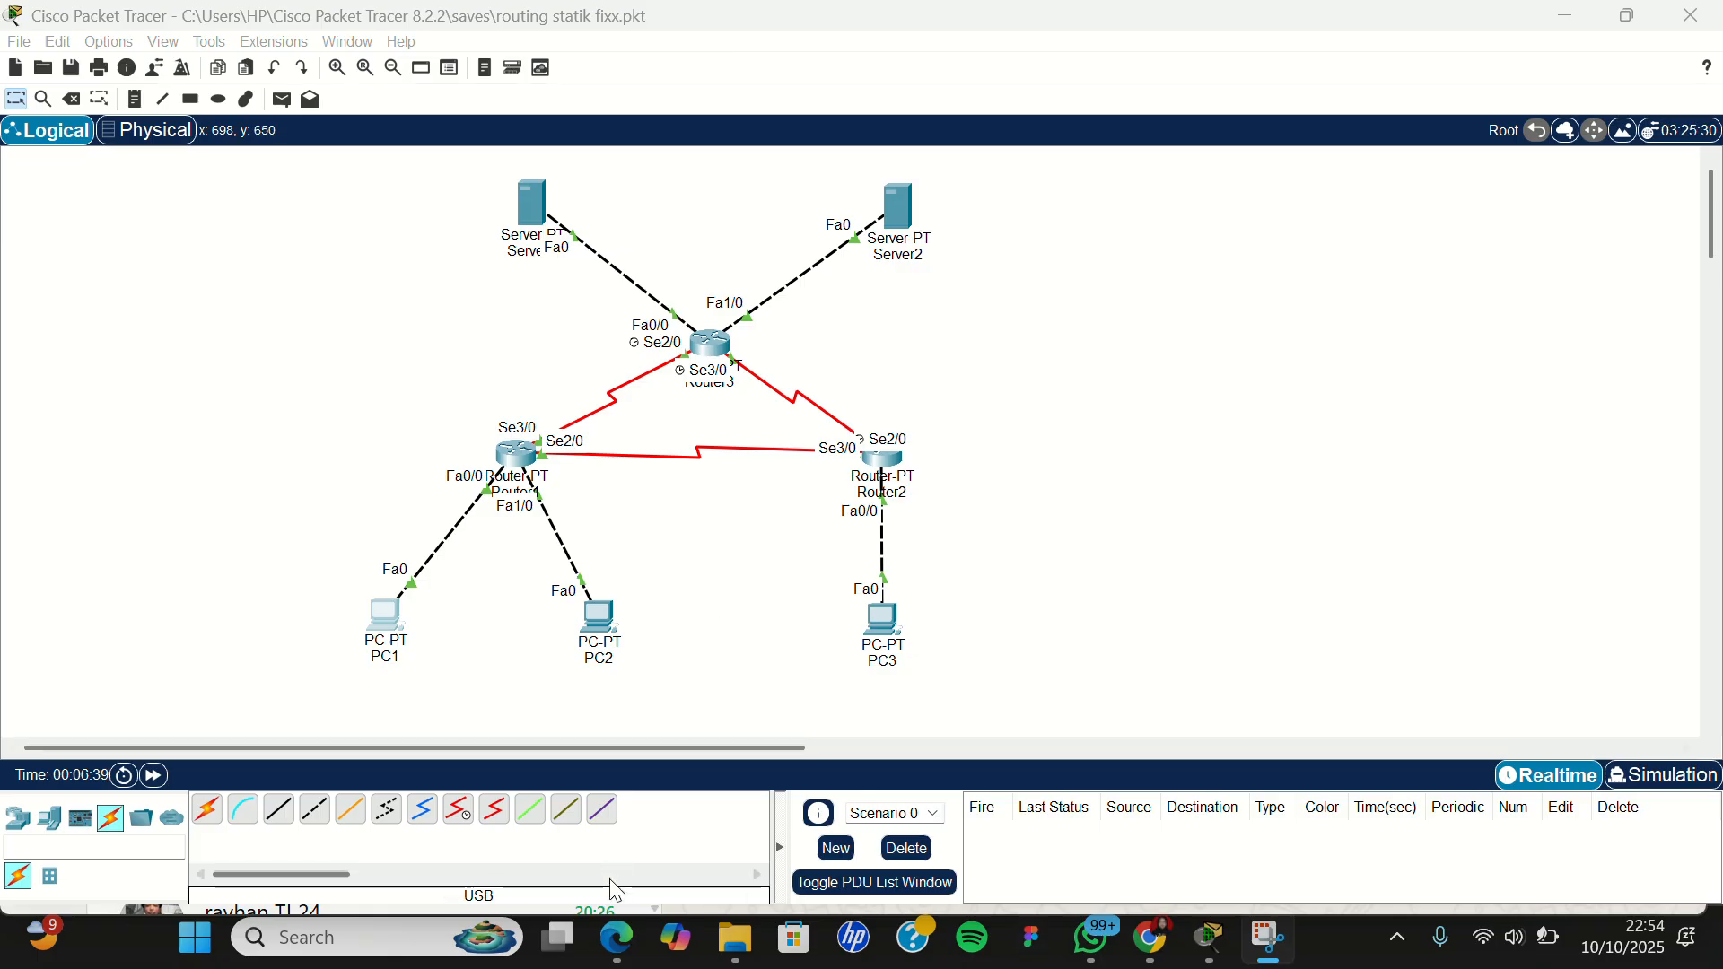
Step: Switch to the static routing article in Edge and review its objectives and the start of its theory section
{"action": "left_click", "coordinate": [618, 939]}
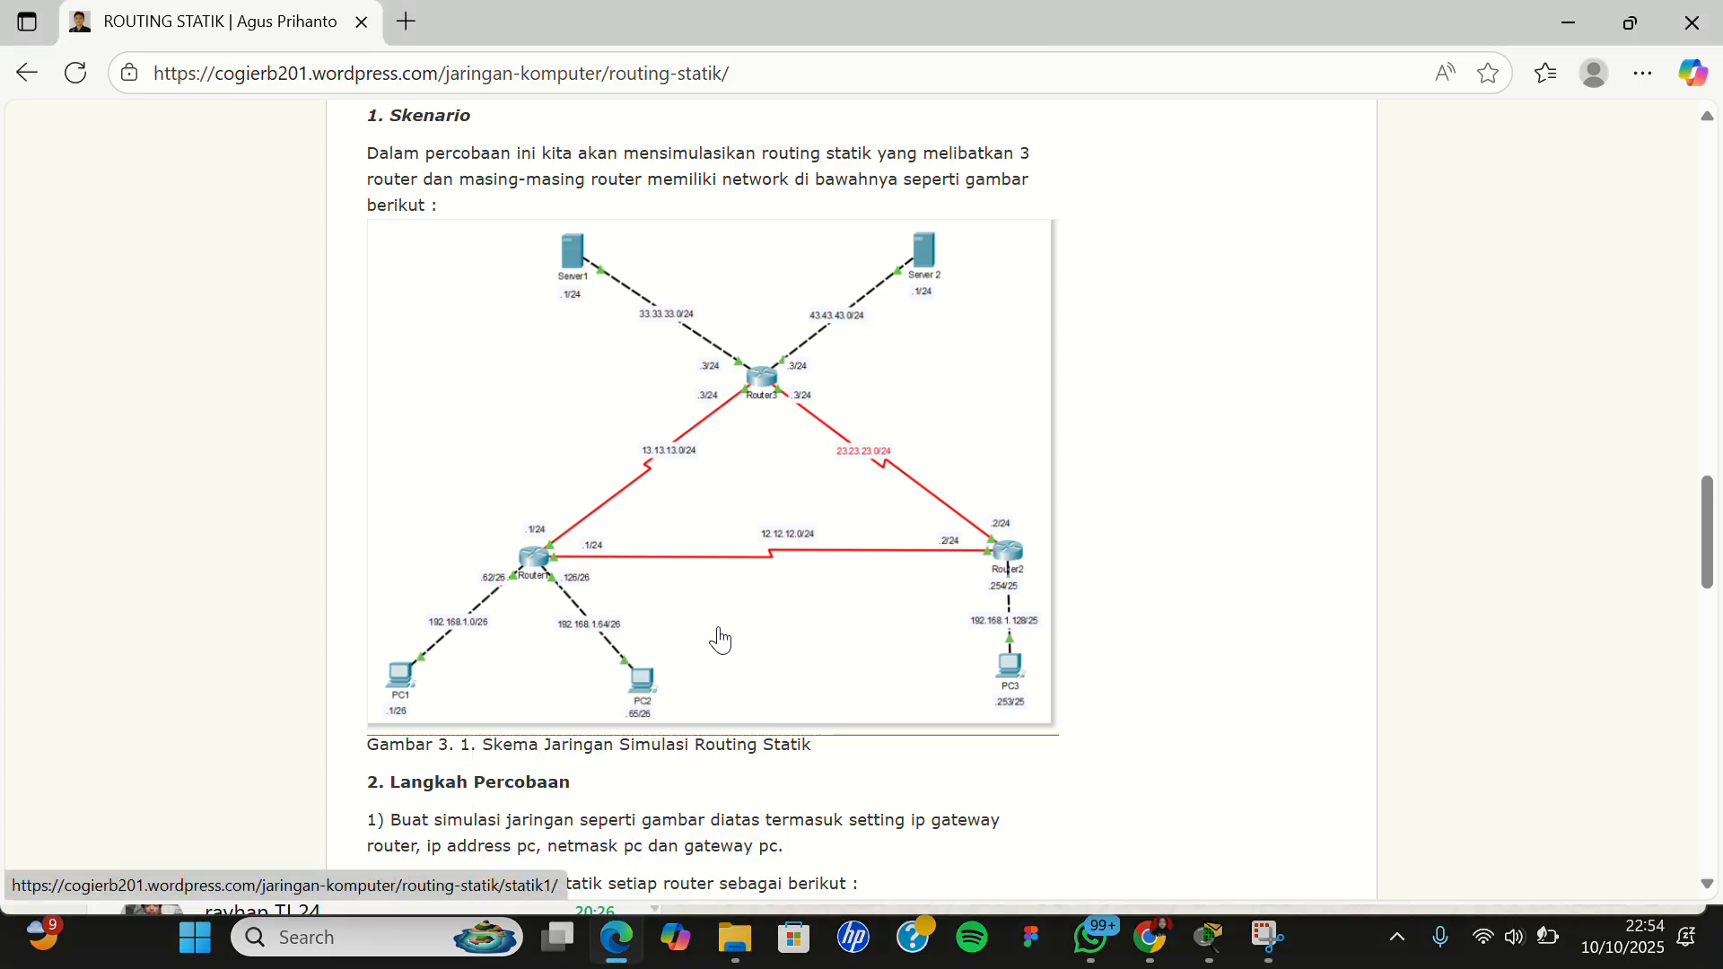
{"action": "scroll", "coordinate": [720, 640], "scroll_direction": "up", "scroll_amount": 5}
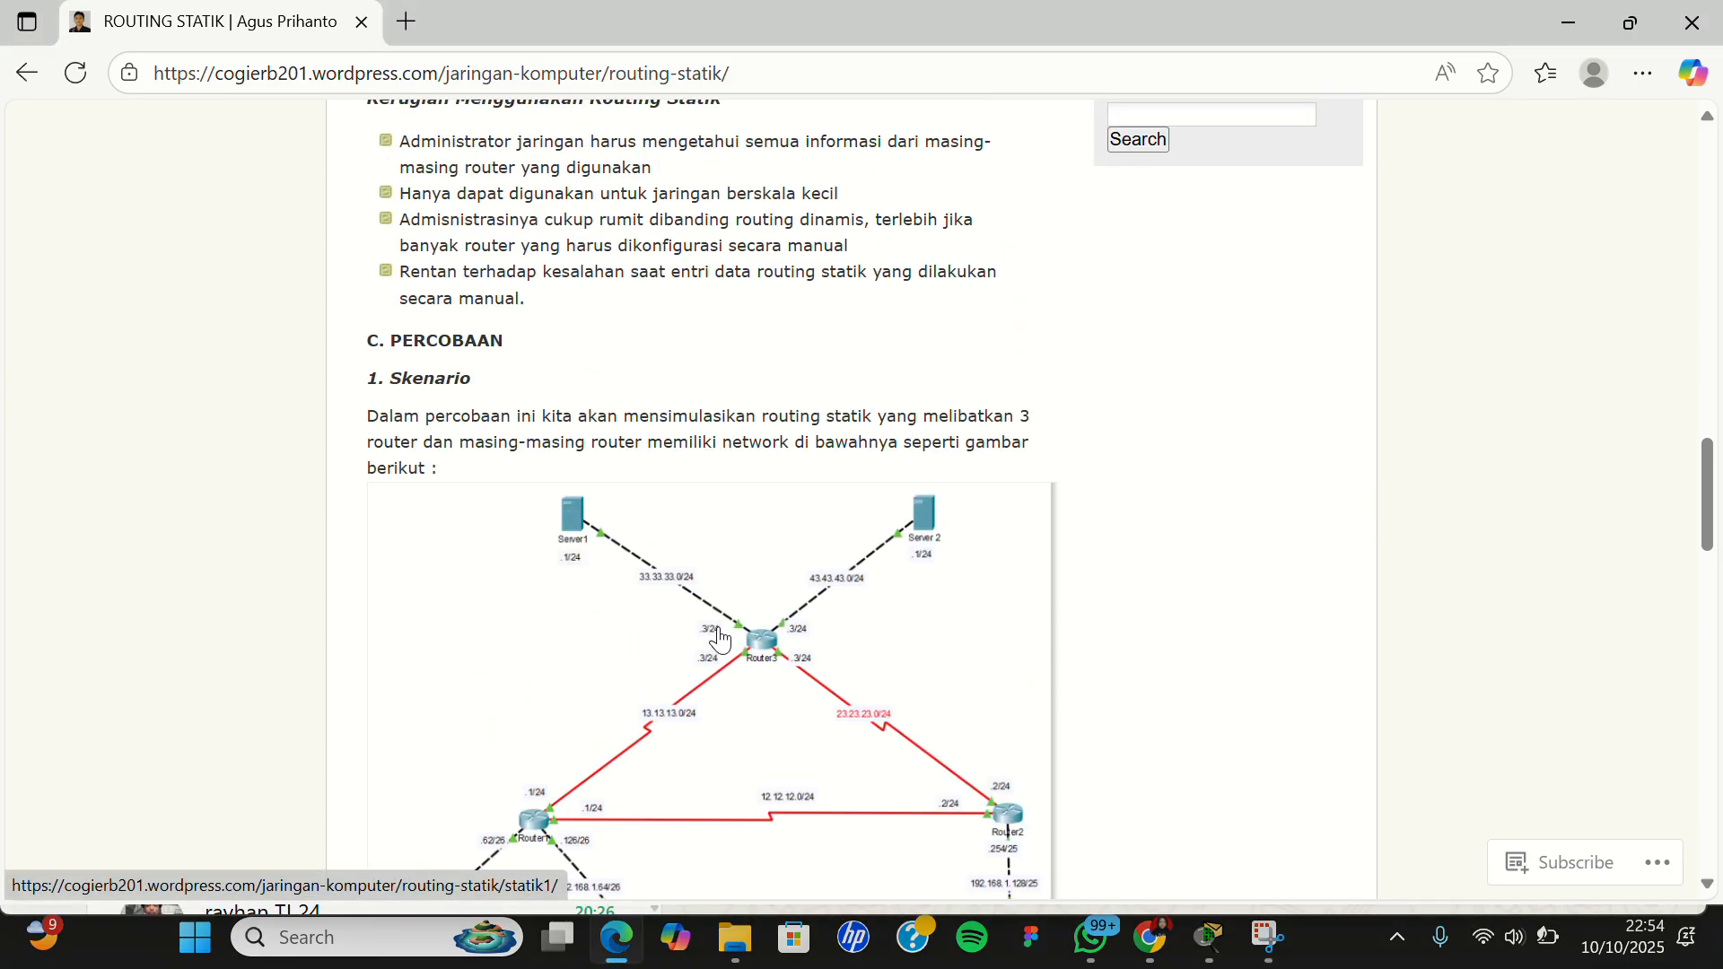
{"action": "scroll", "coordinate": [720, 638], "scroll_direction": "up", "scroll_amount": 10}
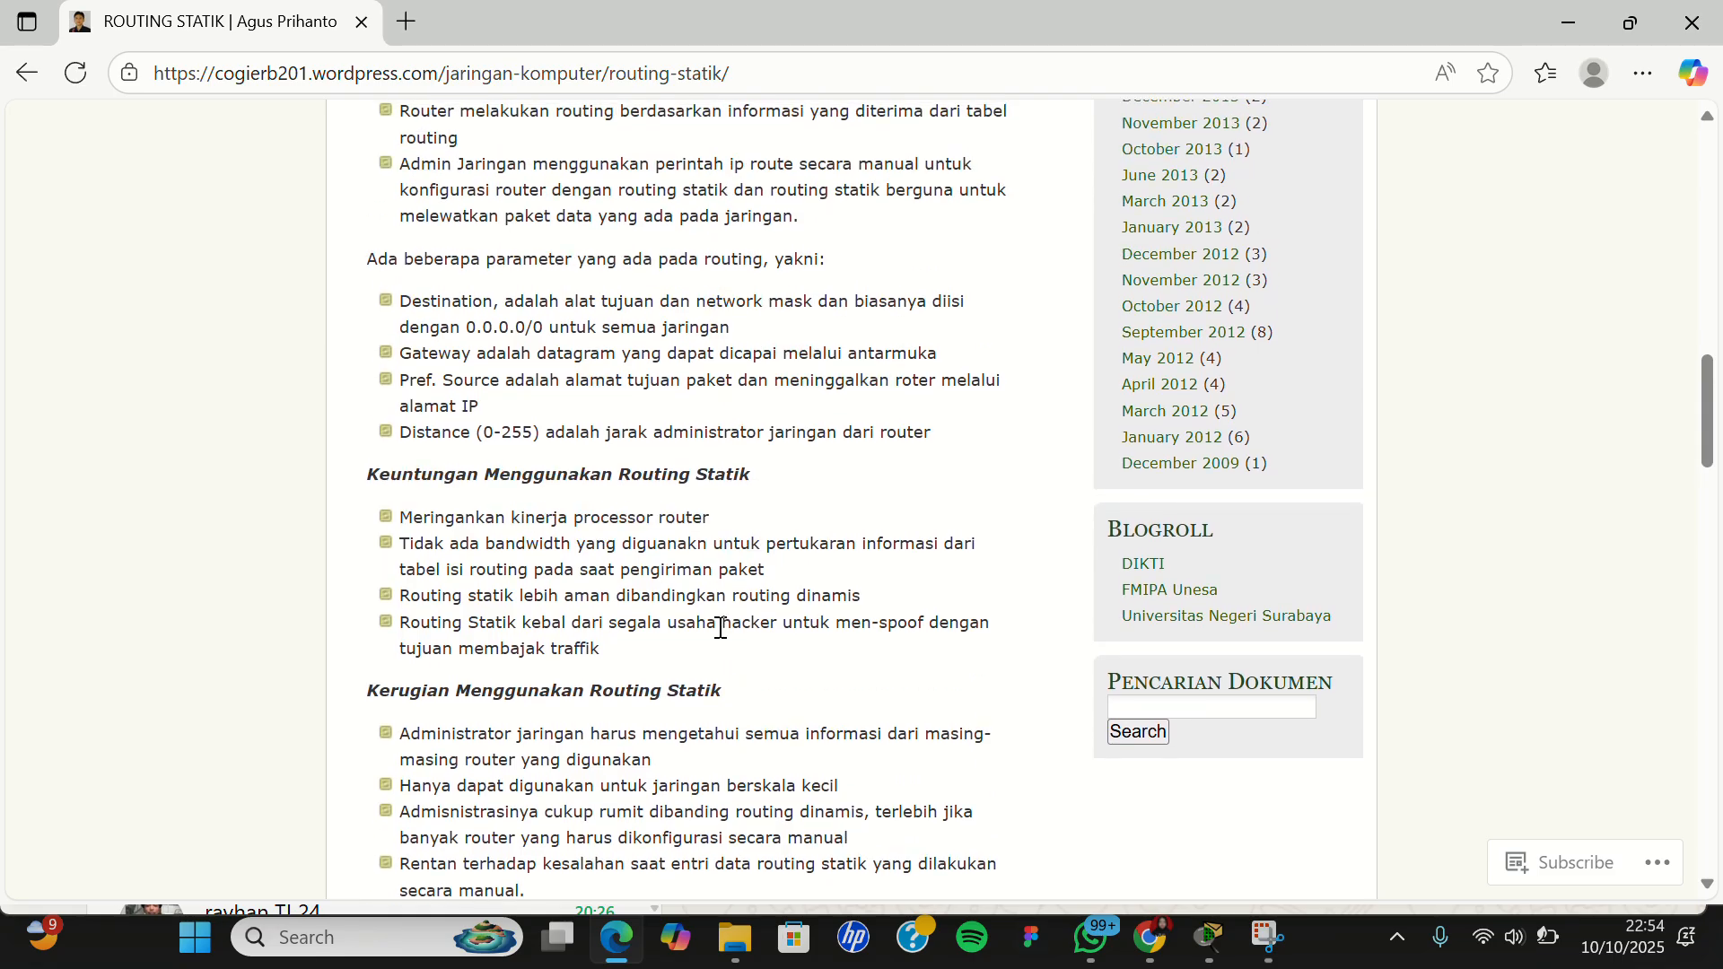
{"action": "scroll", "coordinate": [720, 627], "scroll_direction": "up", "scroll_amount": 5}
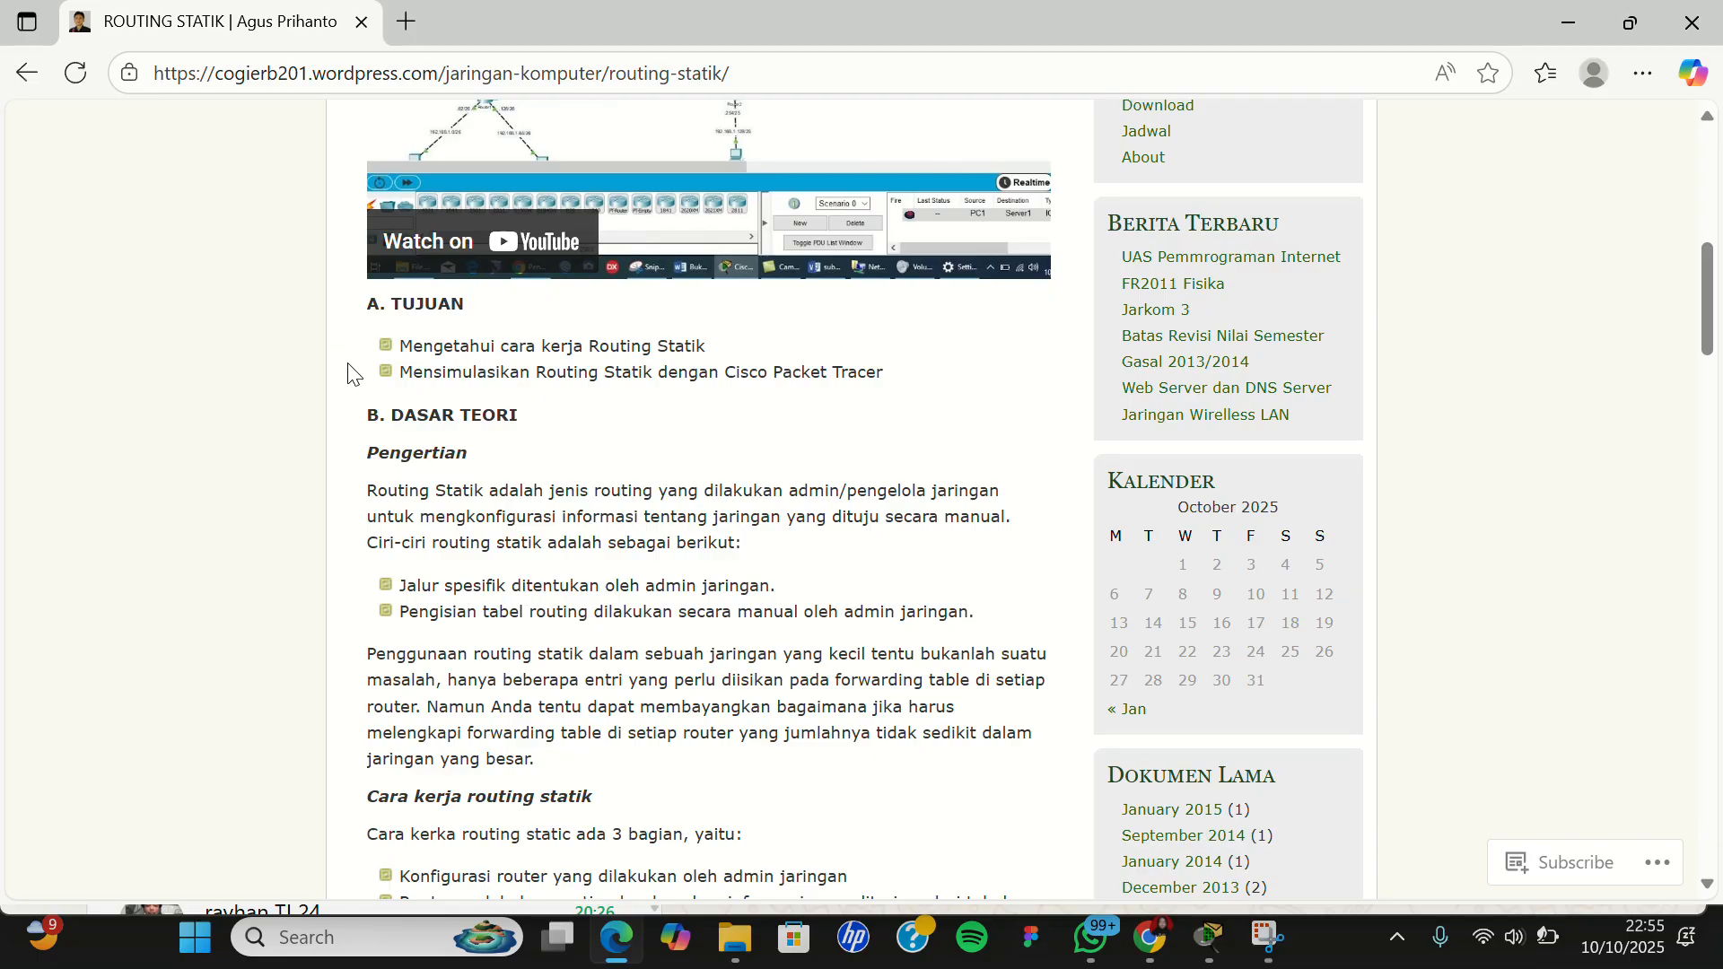
Step: Examine the network topology diagram with its subnets and host addresses in the article's experiment scenario
{"action": "scroll", "coordinate": [542, 713], "scroll_direction": "down", "scroll_amount": 1}
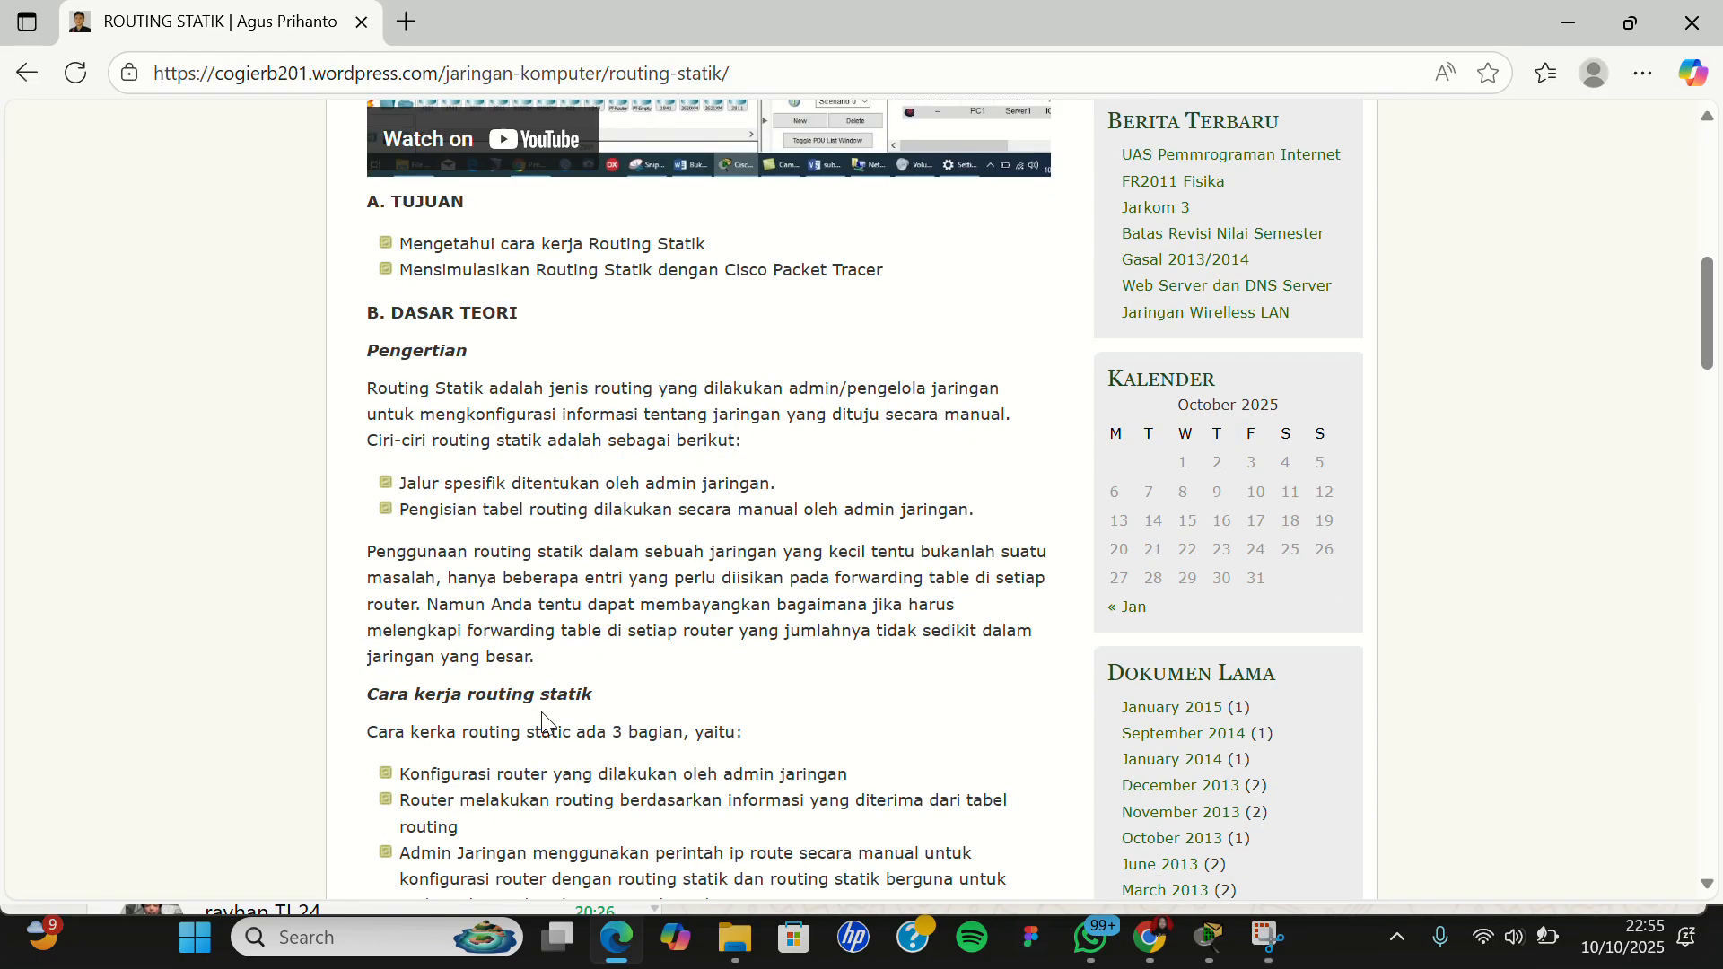
{"action": "scroll", "coordinate": [542, 713], "scroll_direction": "down", "scroll_amount": 3}
{"action": "scroll", "coordinate": [543, 714], "scroll_direction": "down", "scroll_amount": 8}
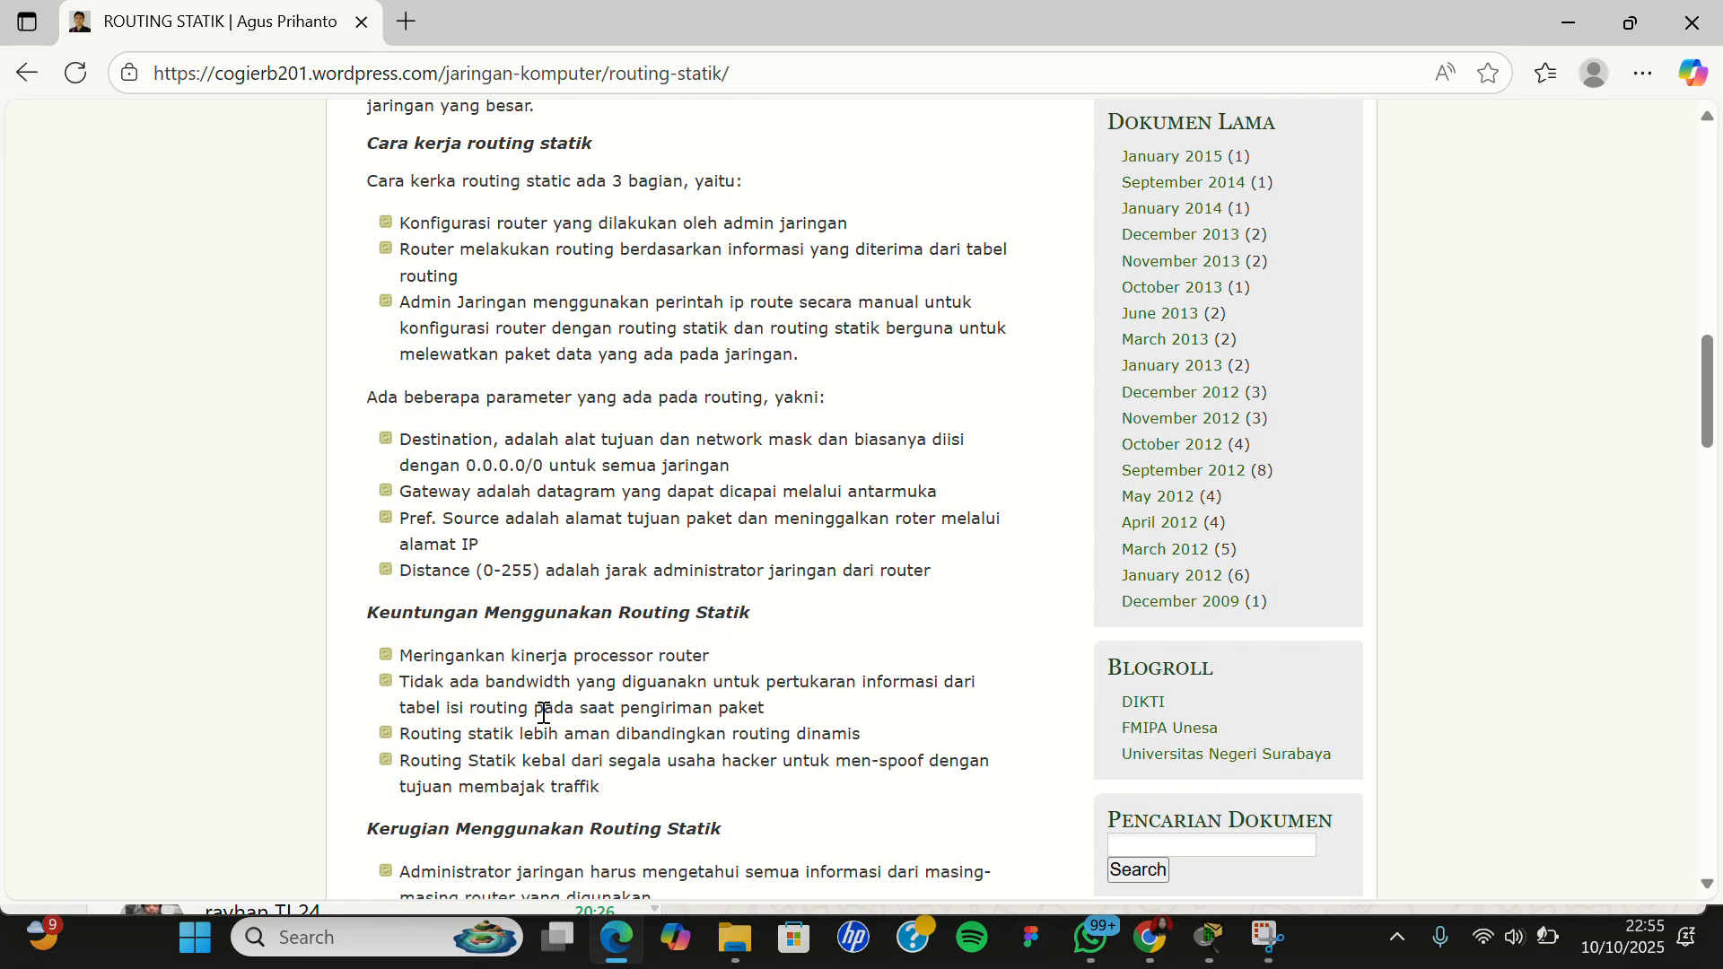
{"action": "scroll", "coordinate": [543, 725], "scroll_direction": "down", "scroll_amount": 2}
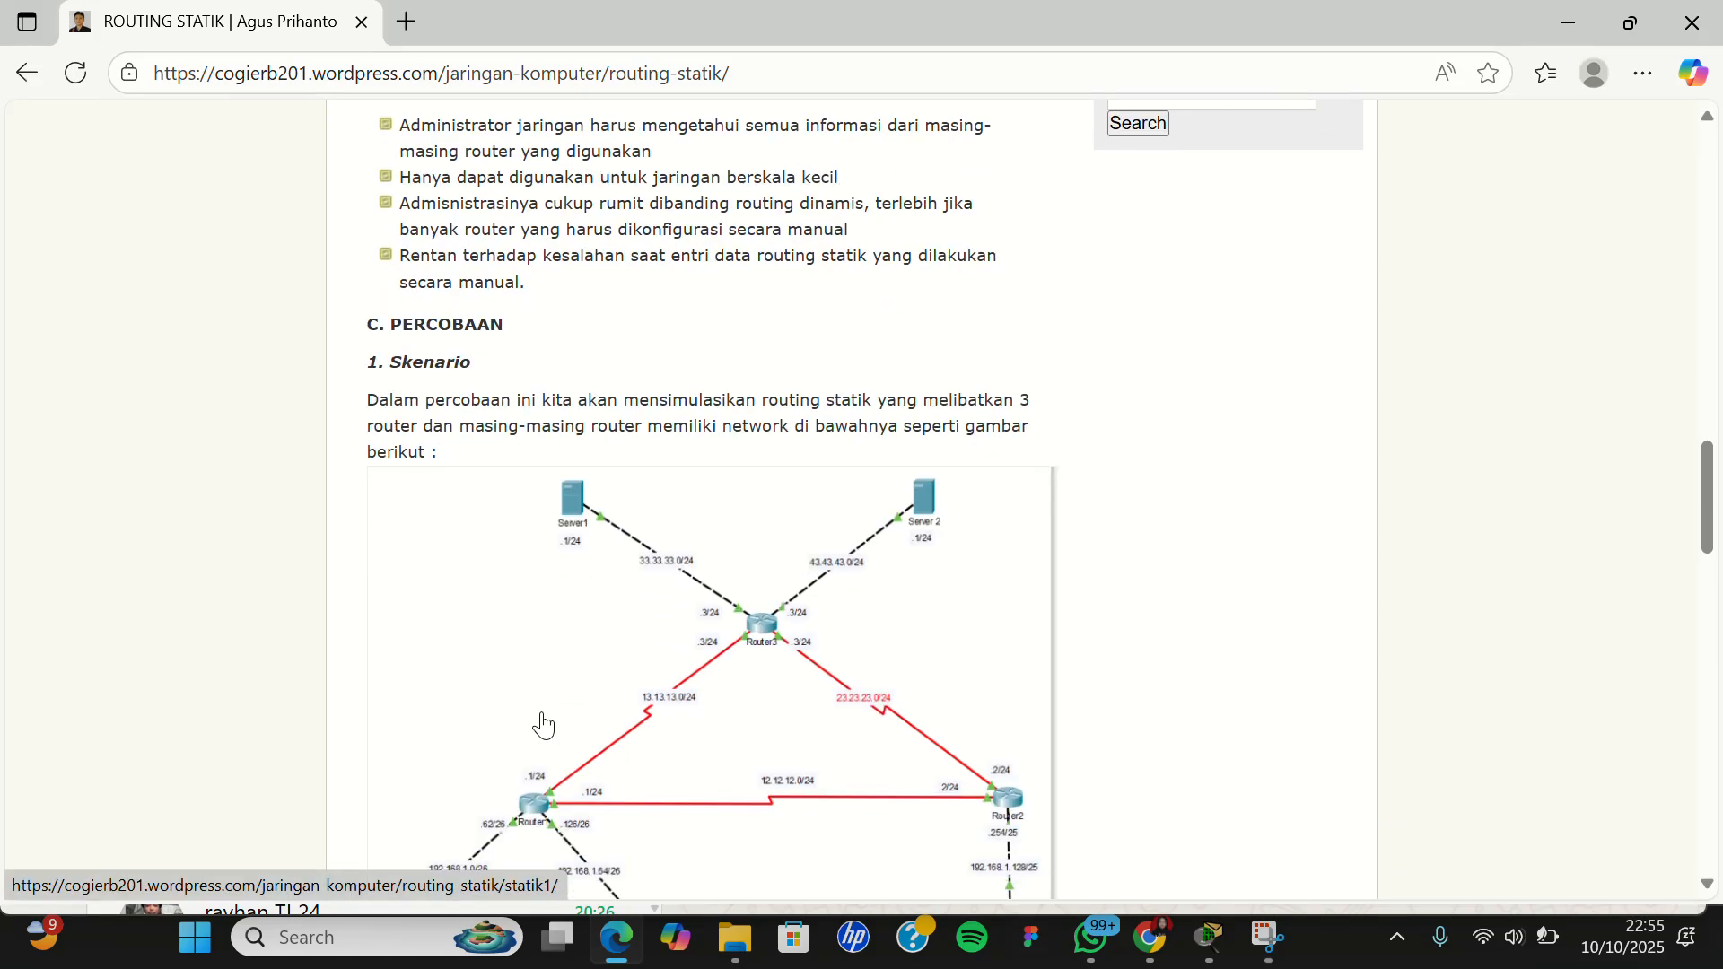
{"action": "scroll", "coordinate": [543, 724], "scroll_direction": "down", "scroll_amount": 1}
{"action": "scroll", "coordinate": [543, 725], "scroll_direction": "down", "scroll_amount": 1}
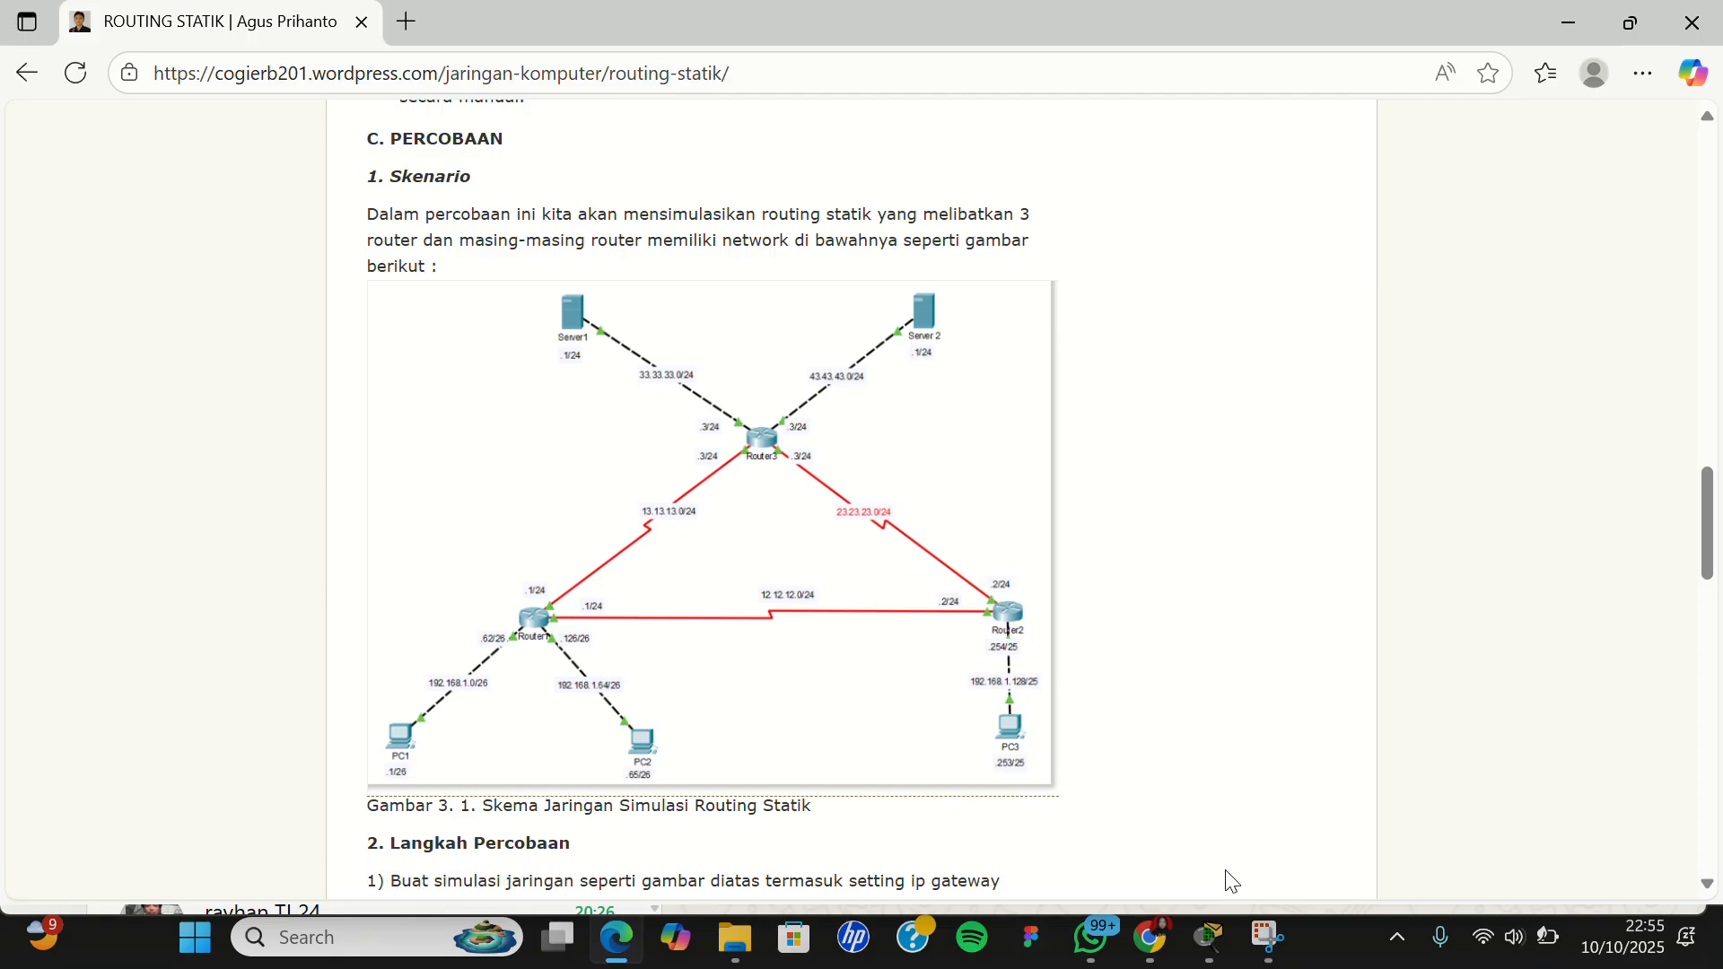
Step: Switch to Cisco Packet Tracer, review the IPv4 address, subnet mask and default gateway of PC1, and close its window
{"action": "left_click", "coordinate": [1218, 954]}
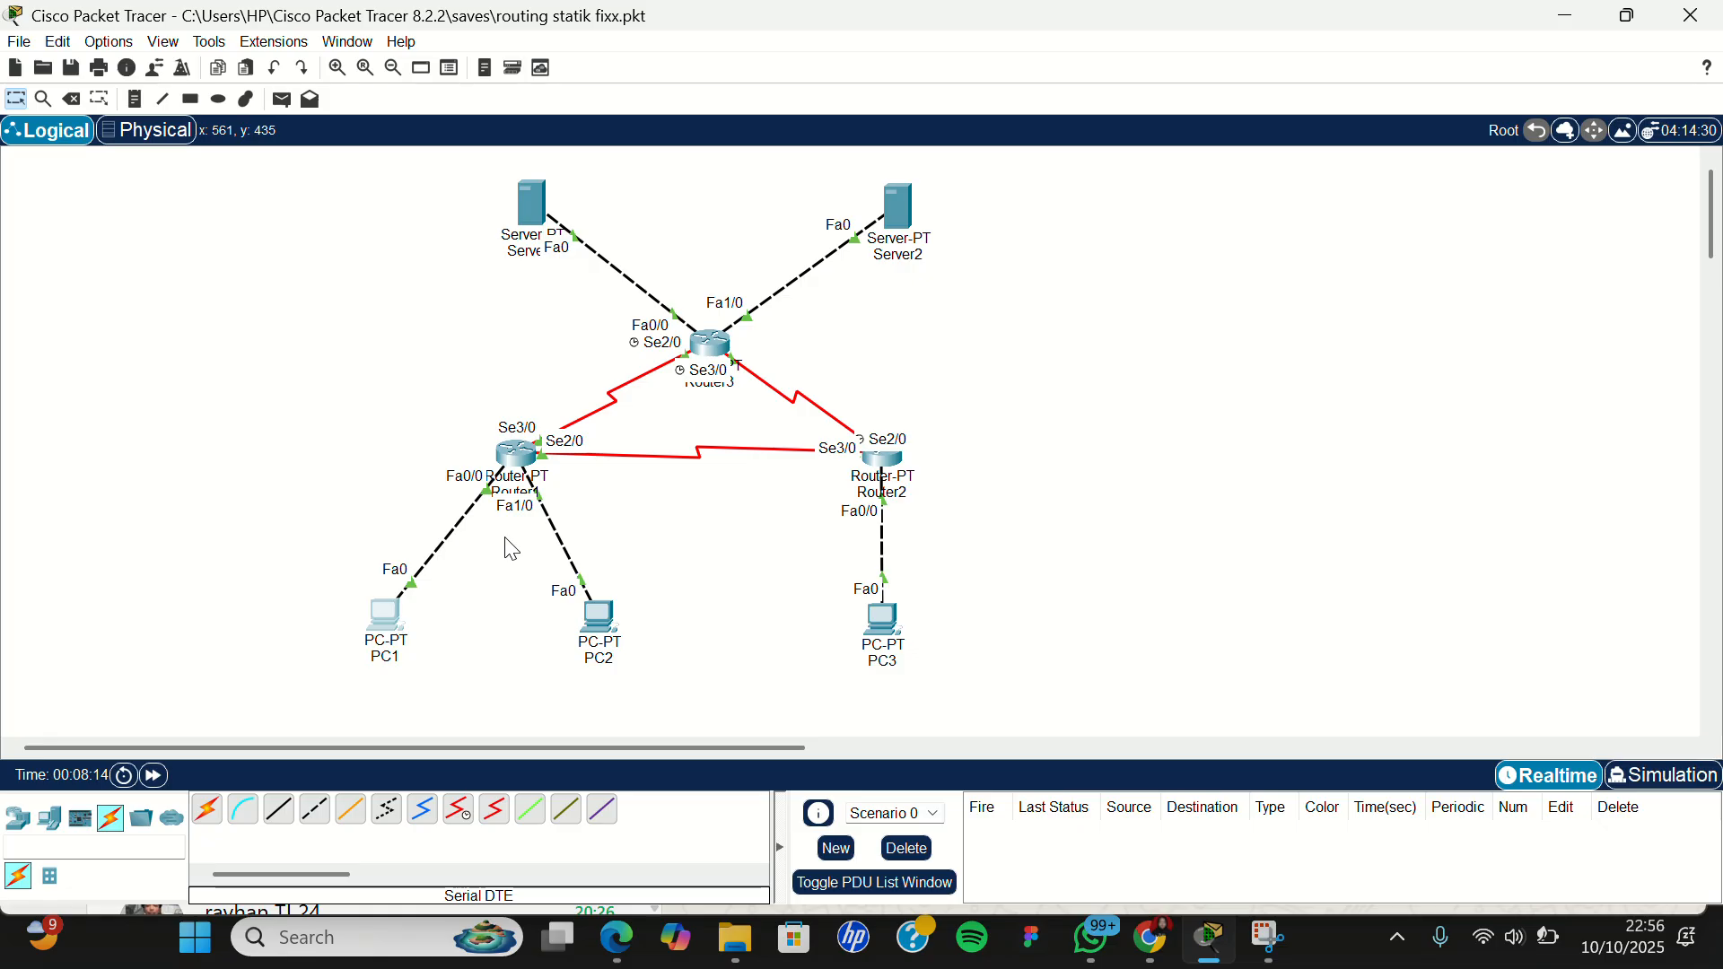
{"action": "left_click", "coordinate": [386, 619]}
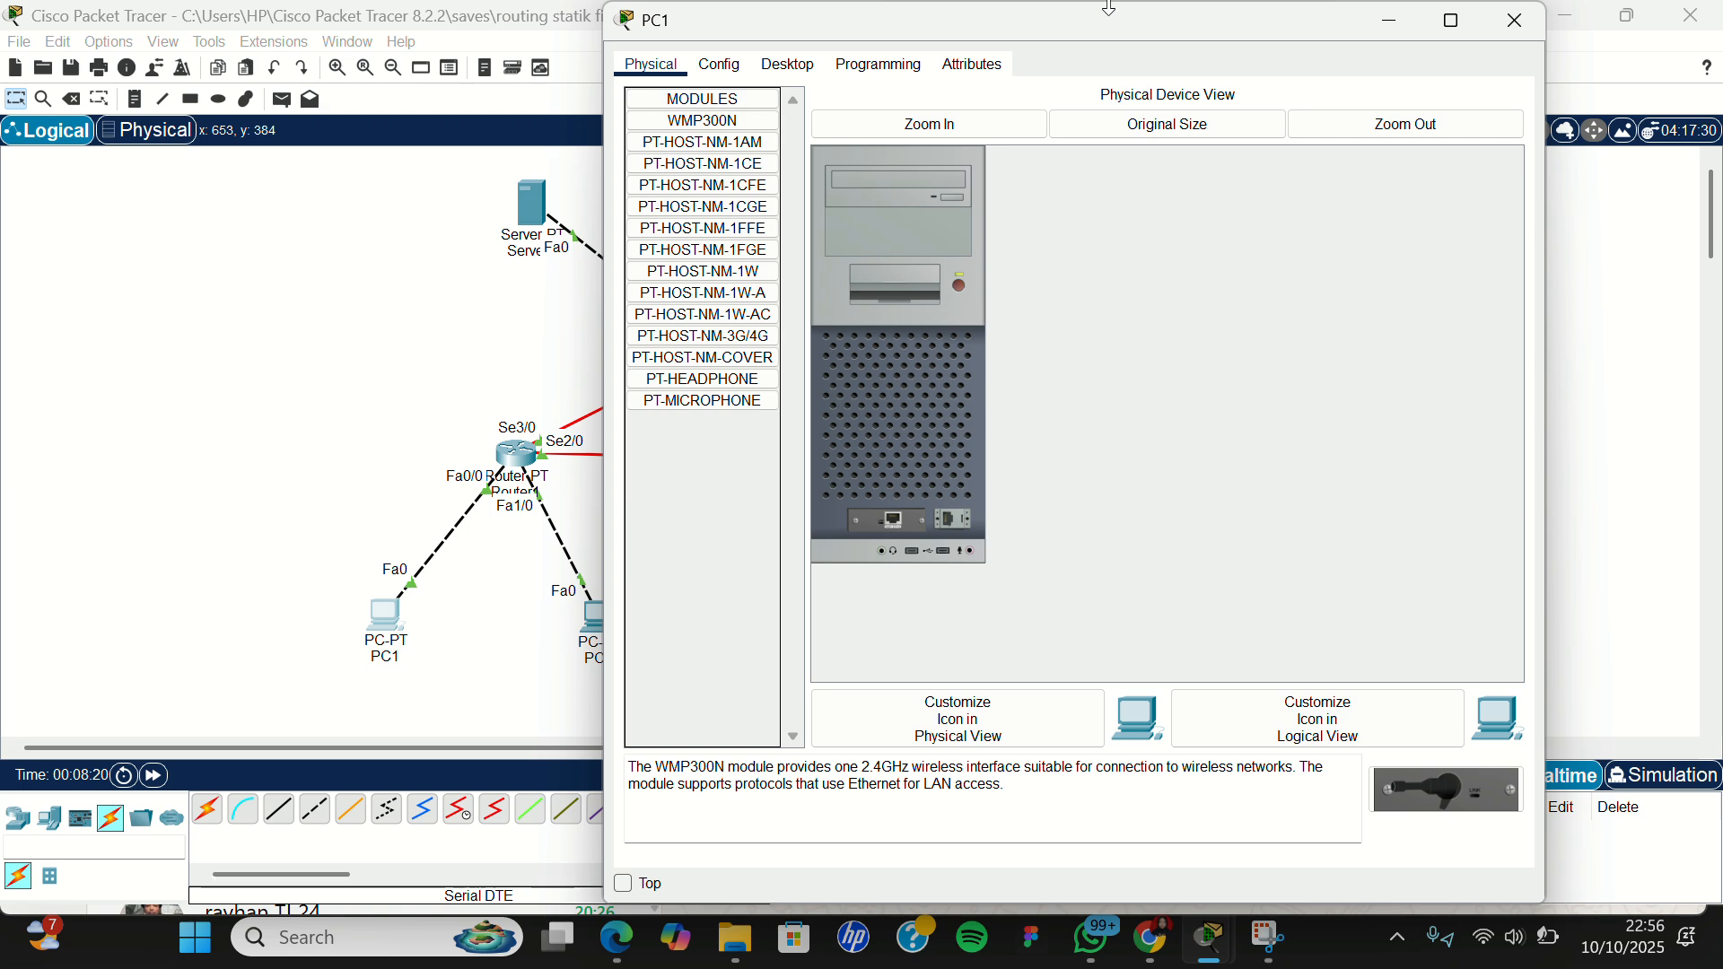
{"action": "left_click_drag", "start_coordinate": [1113, 7], "coordinate": [1113, 115]}
{"action": "left_click", "coordinate": [790, 172]}
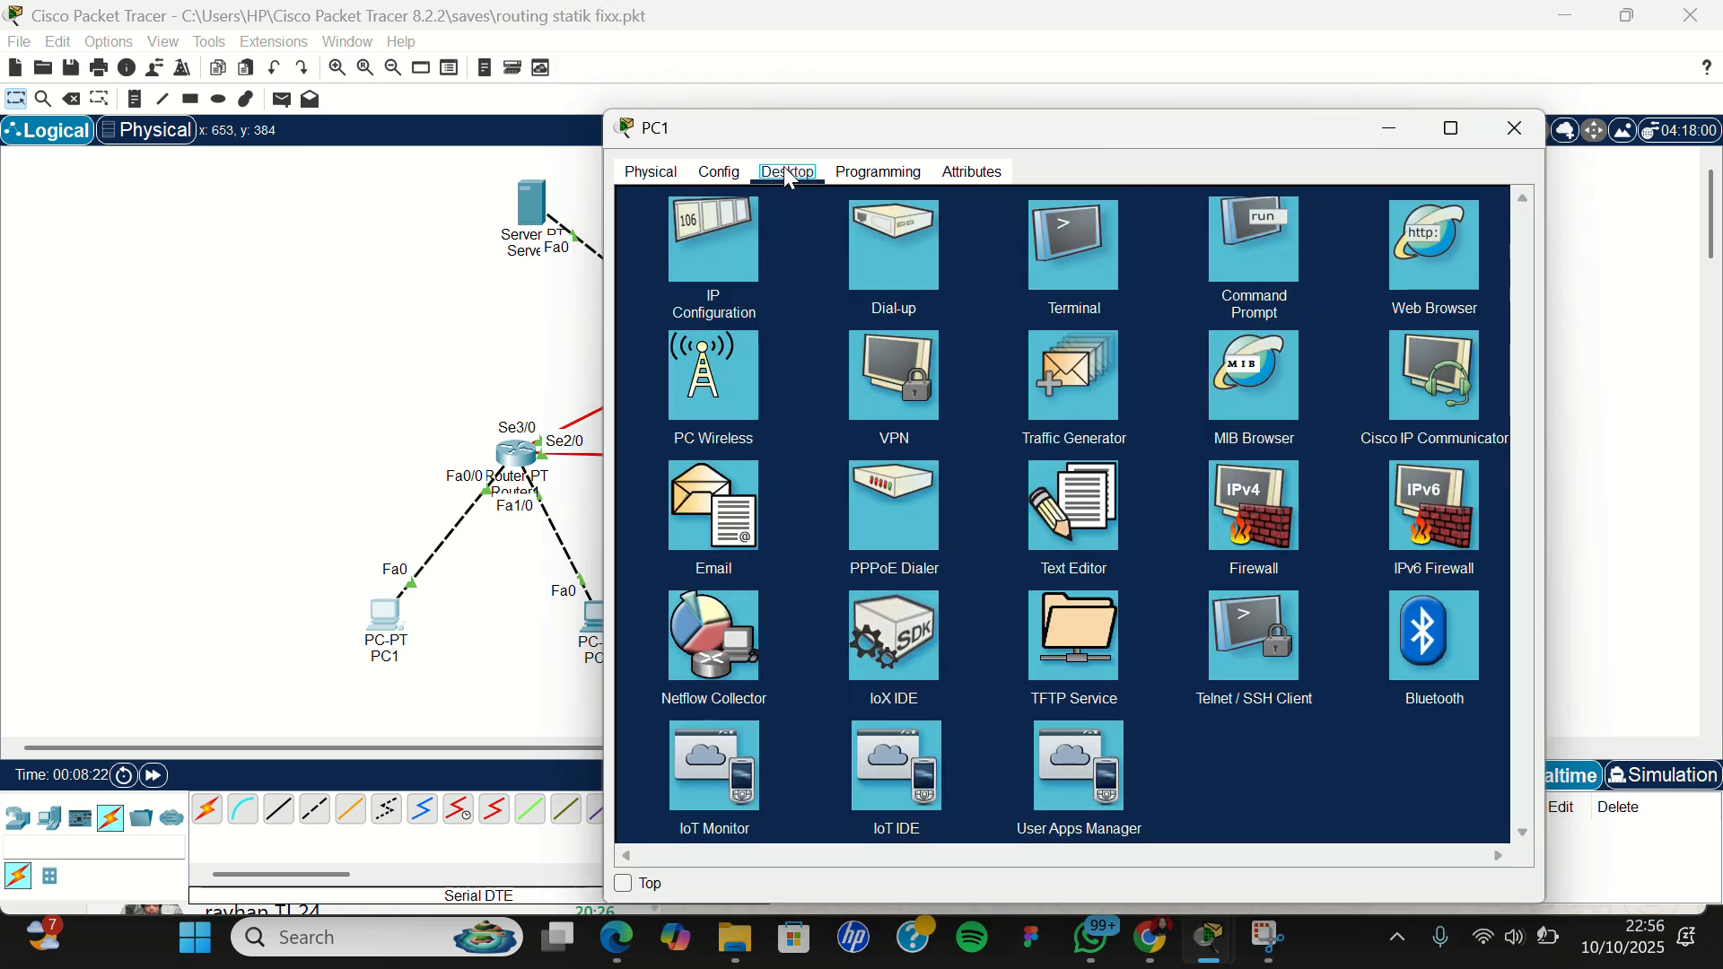
{"action": "left_click", "coordinate": [691, 257]}
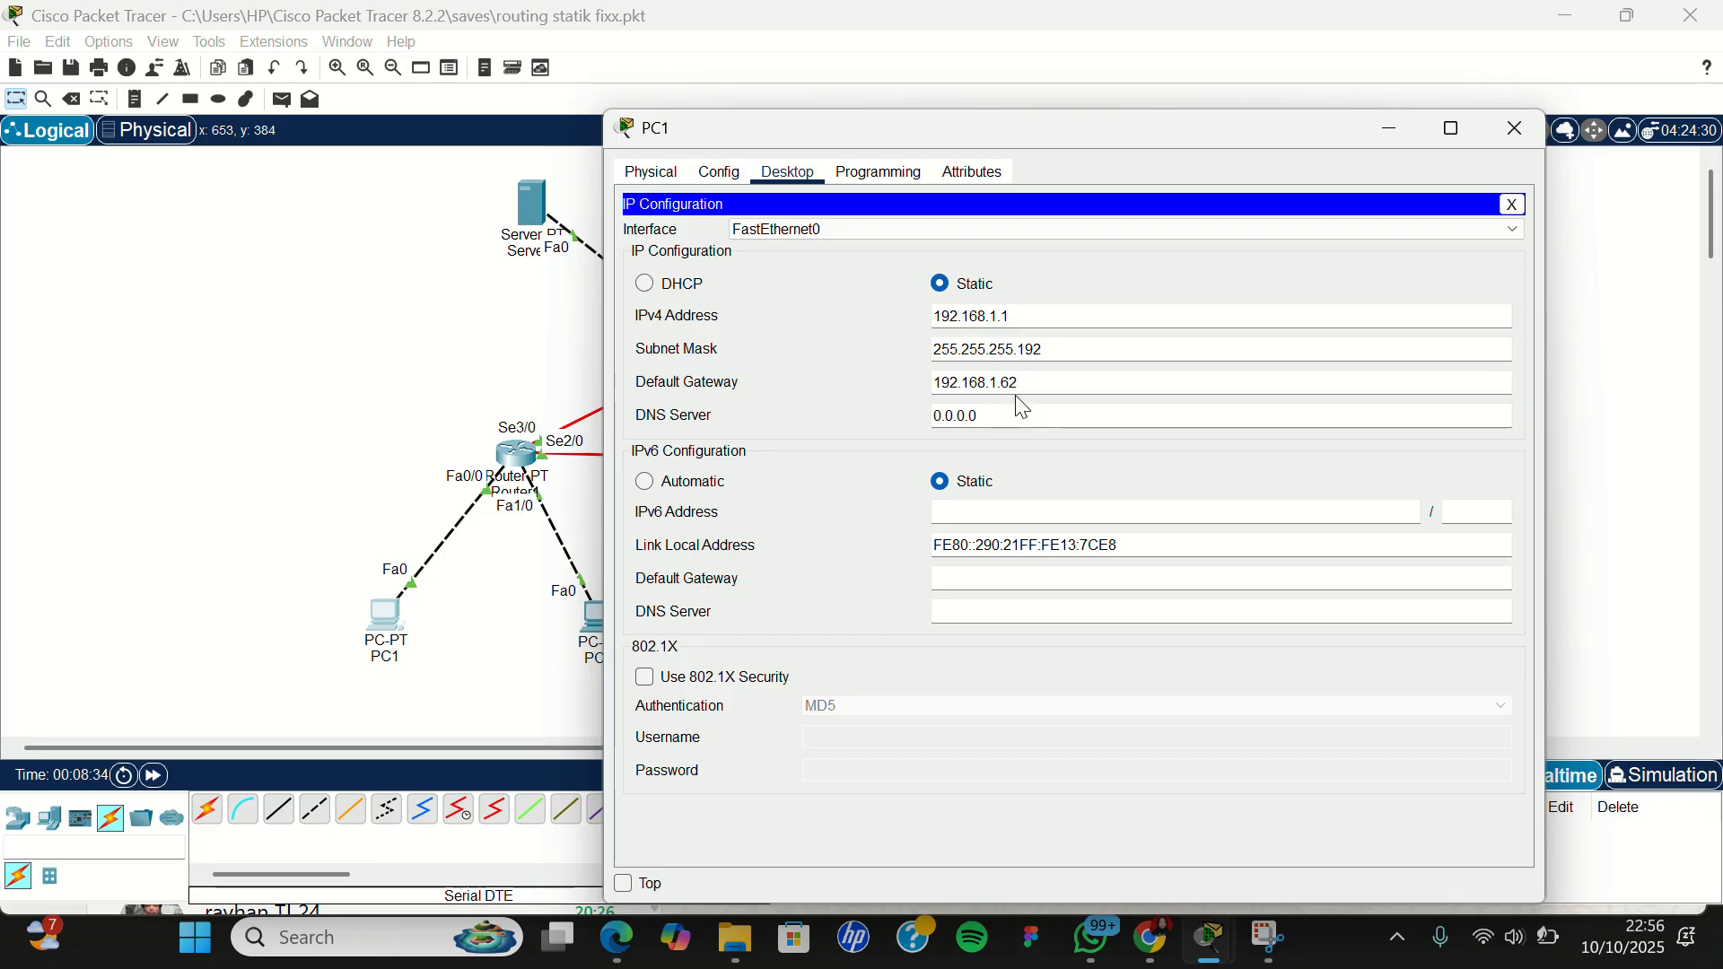
{"action": "left_click", "coordinate": [1520, 130]}
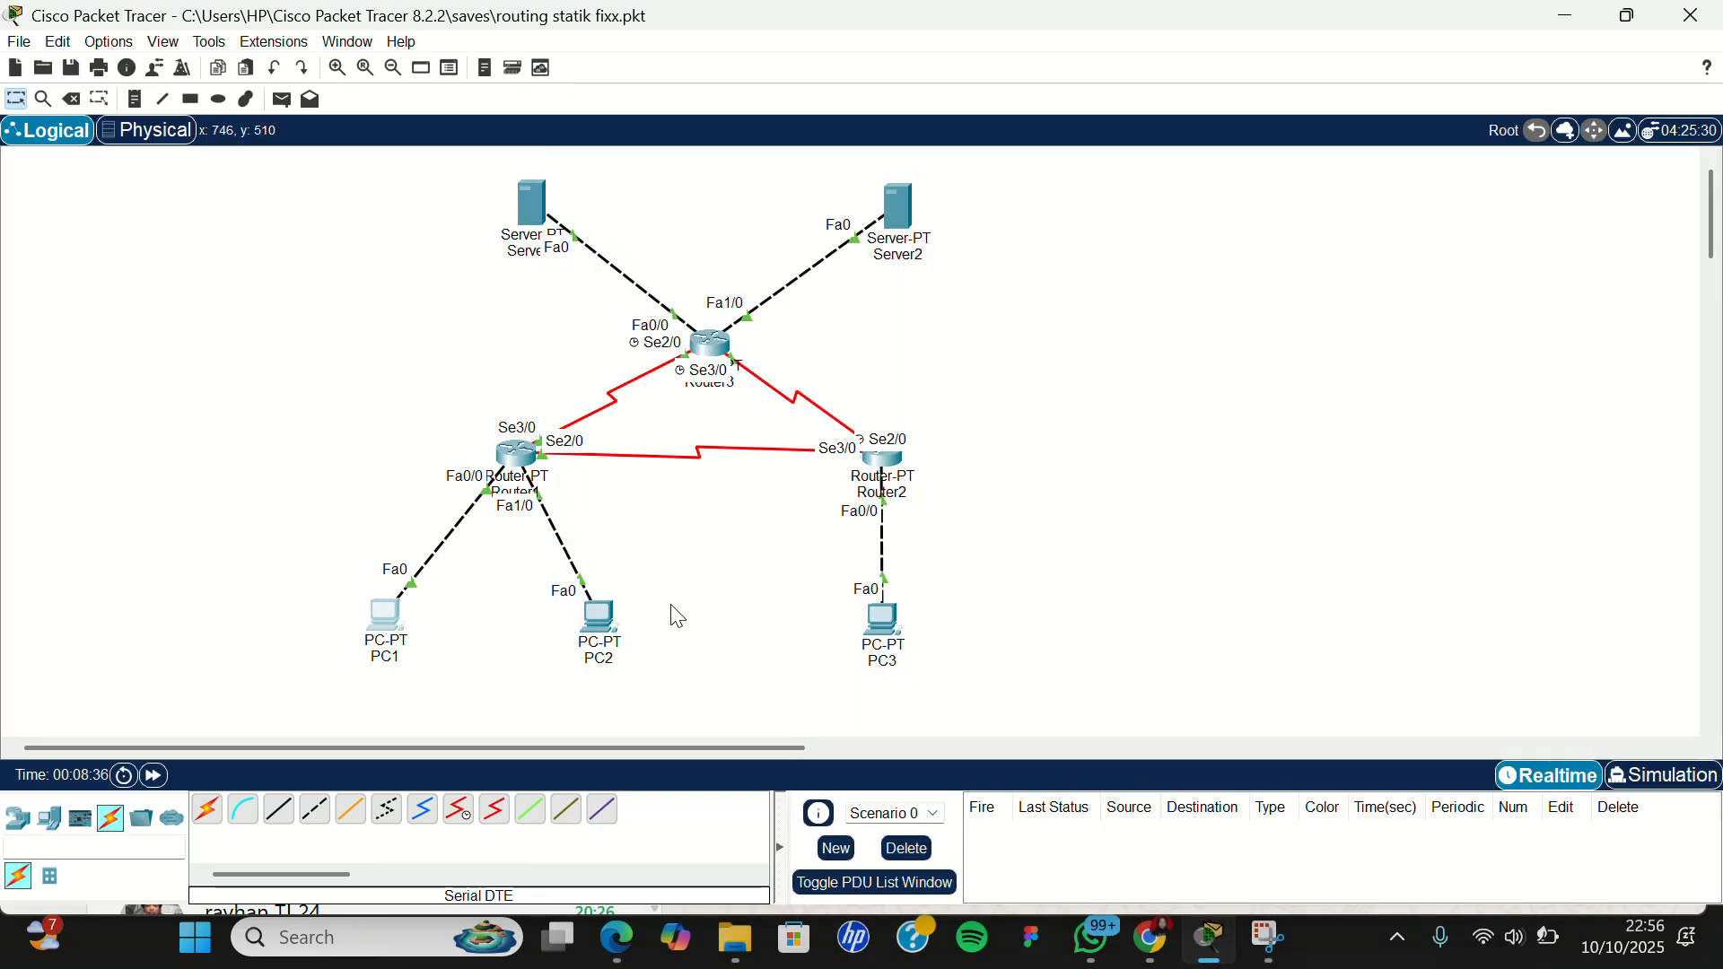
Step: Review the IP configuration of PC2, including subnet mask and default gateway, and close its window
{"action": "left_click", "coordinate": [604, 612]}
{"action": "left_click", "coordinate": [784, 235]}
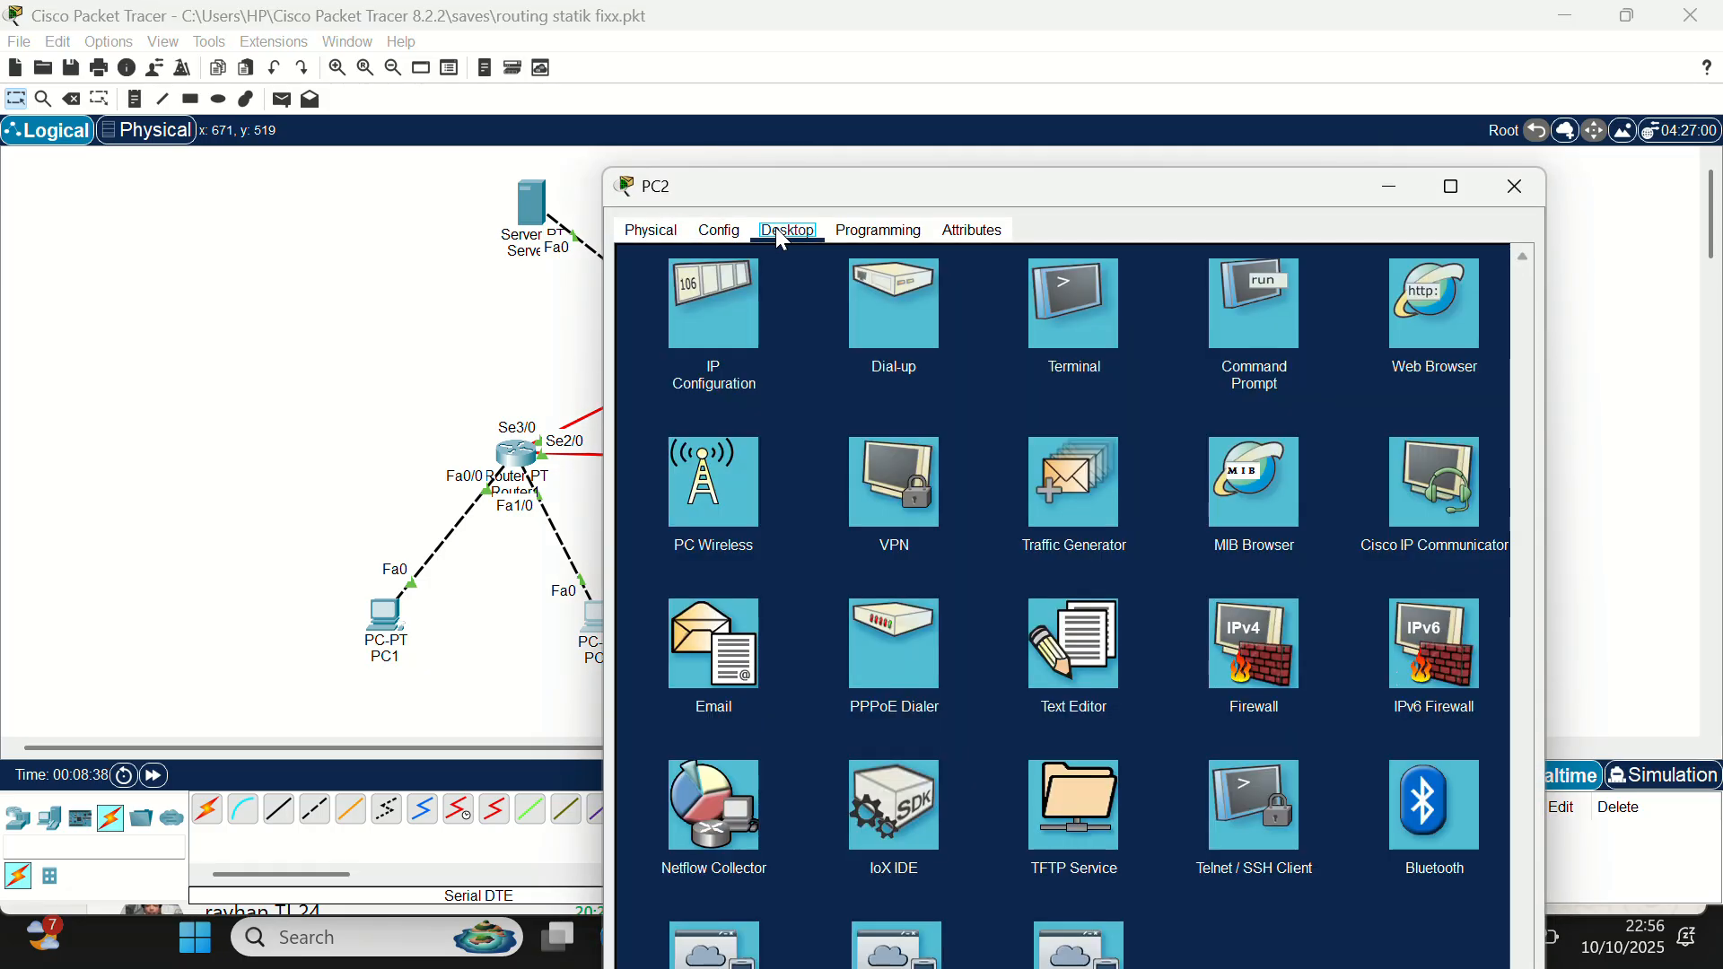
{"action": "left_click", "coordinate": [709, 314]}
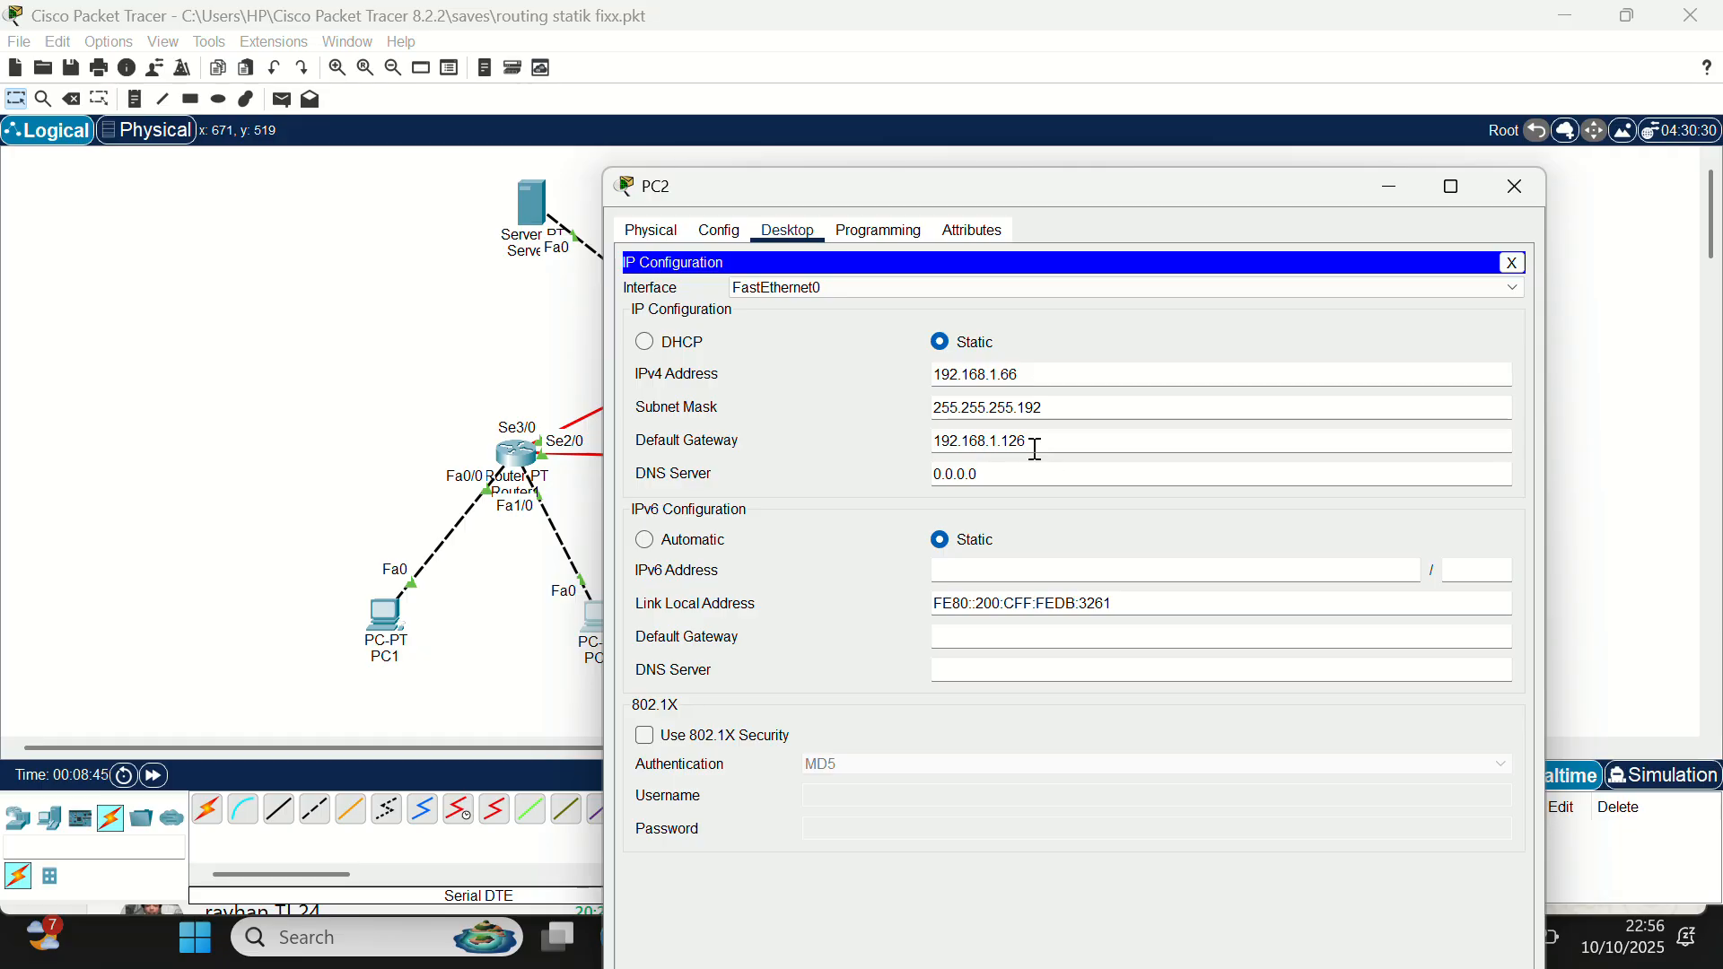
{"action": "left_click", "coordinate": [1530, 185]}
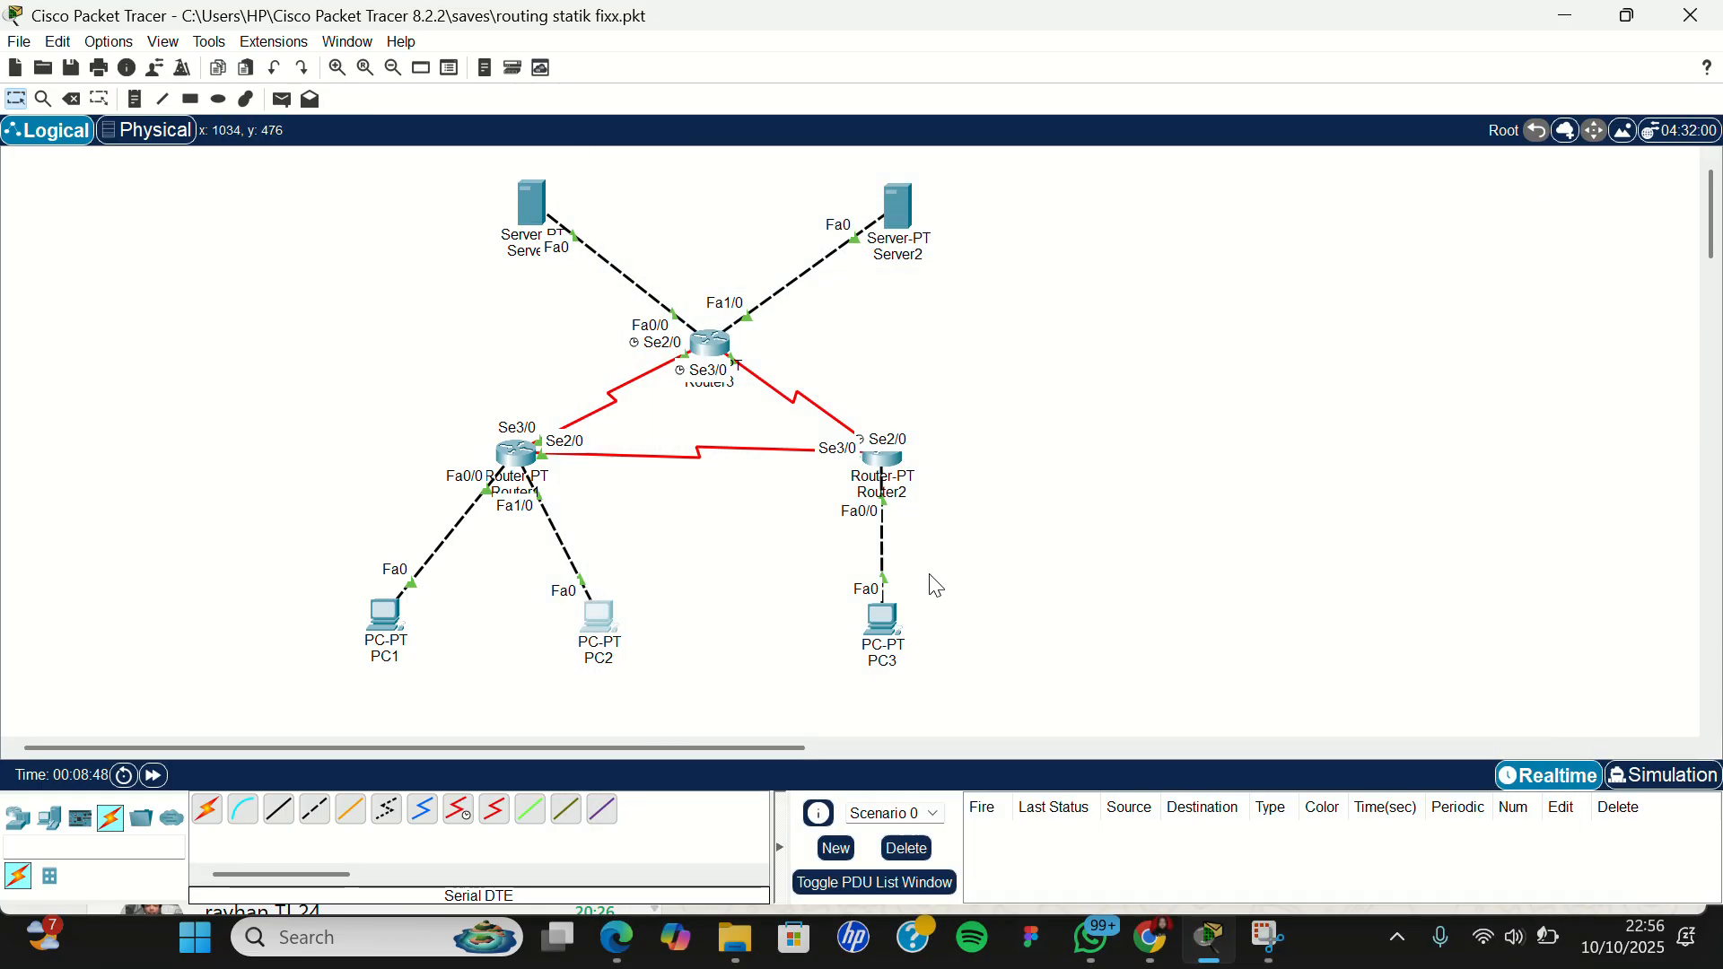
Step: Review the IP configuration of PC3, including subnet mask and default gateway, and close its window
{"action": "left_click", "coordinate": [884, 617]}
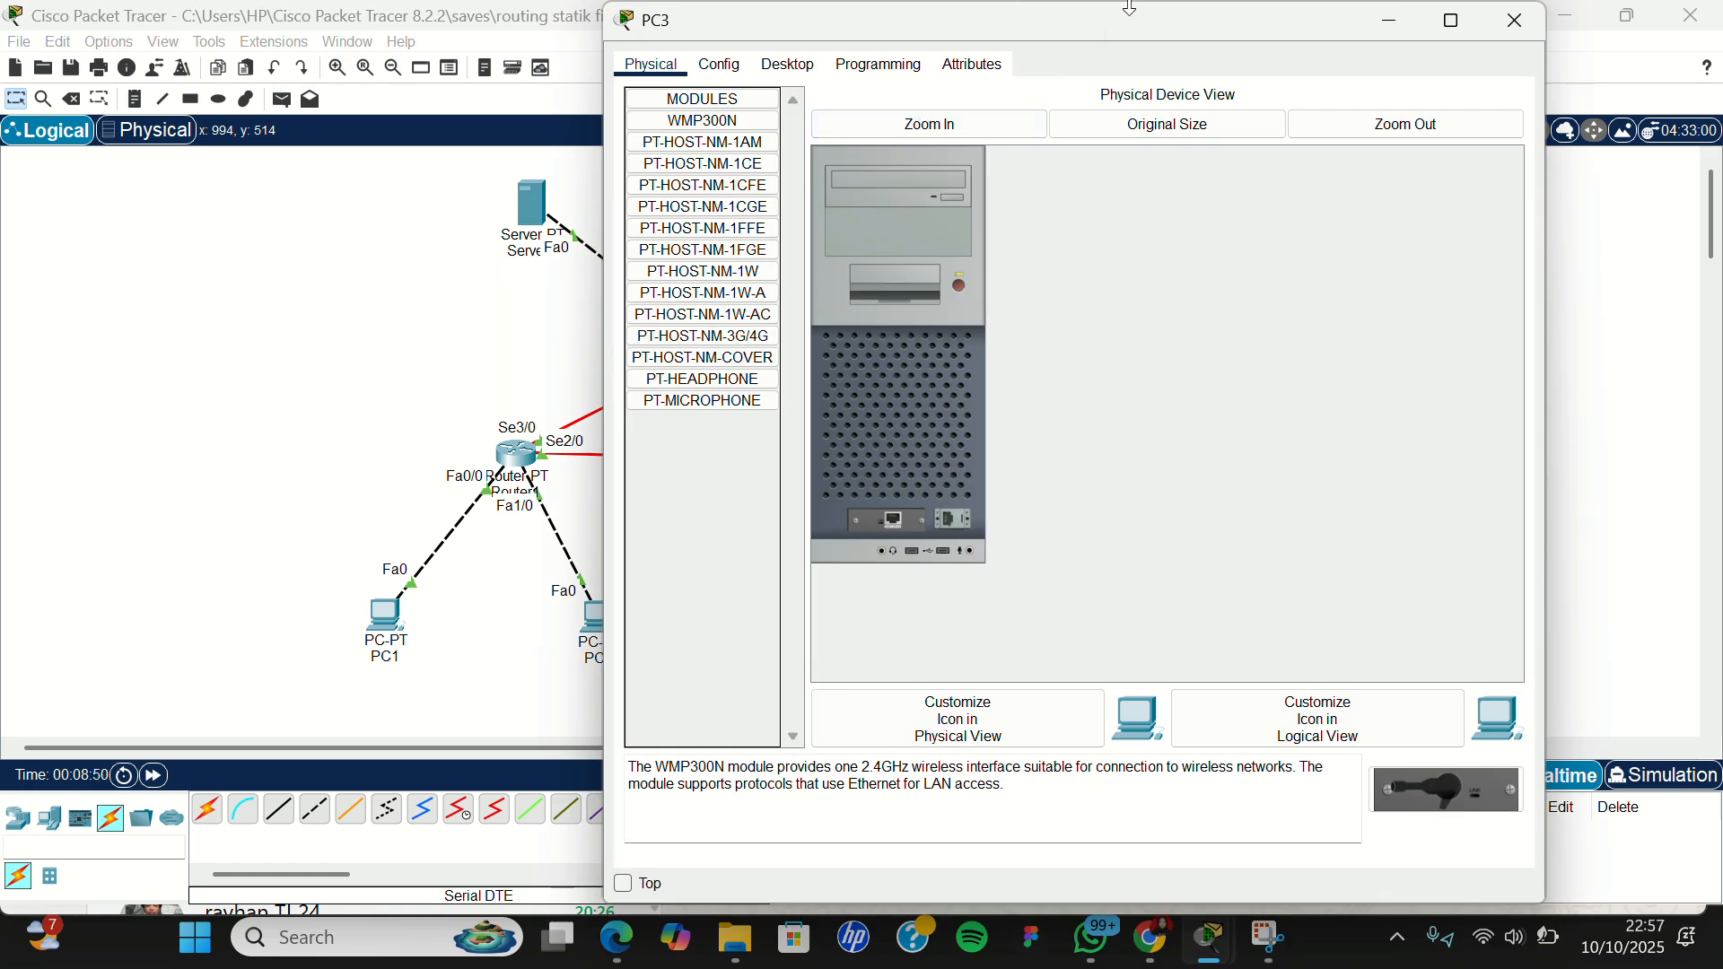
{"action": "left_click_drag", "start_coordinate": [1133, 7], "coordinate": [1133, 75]}
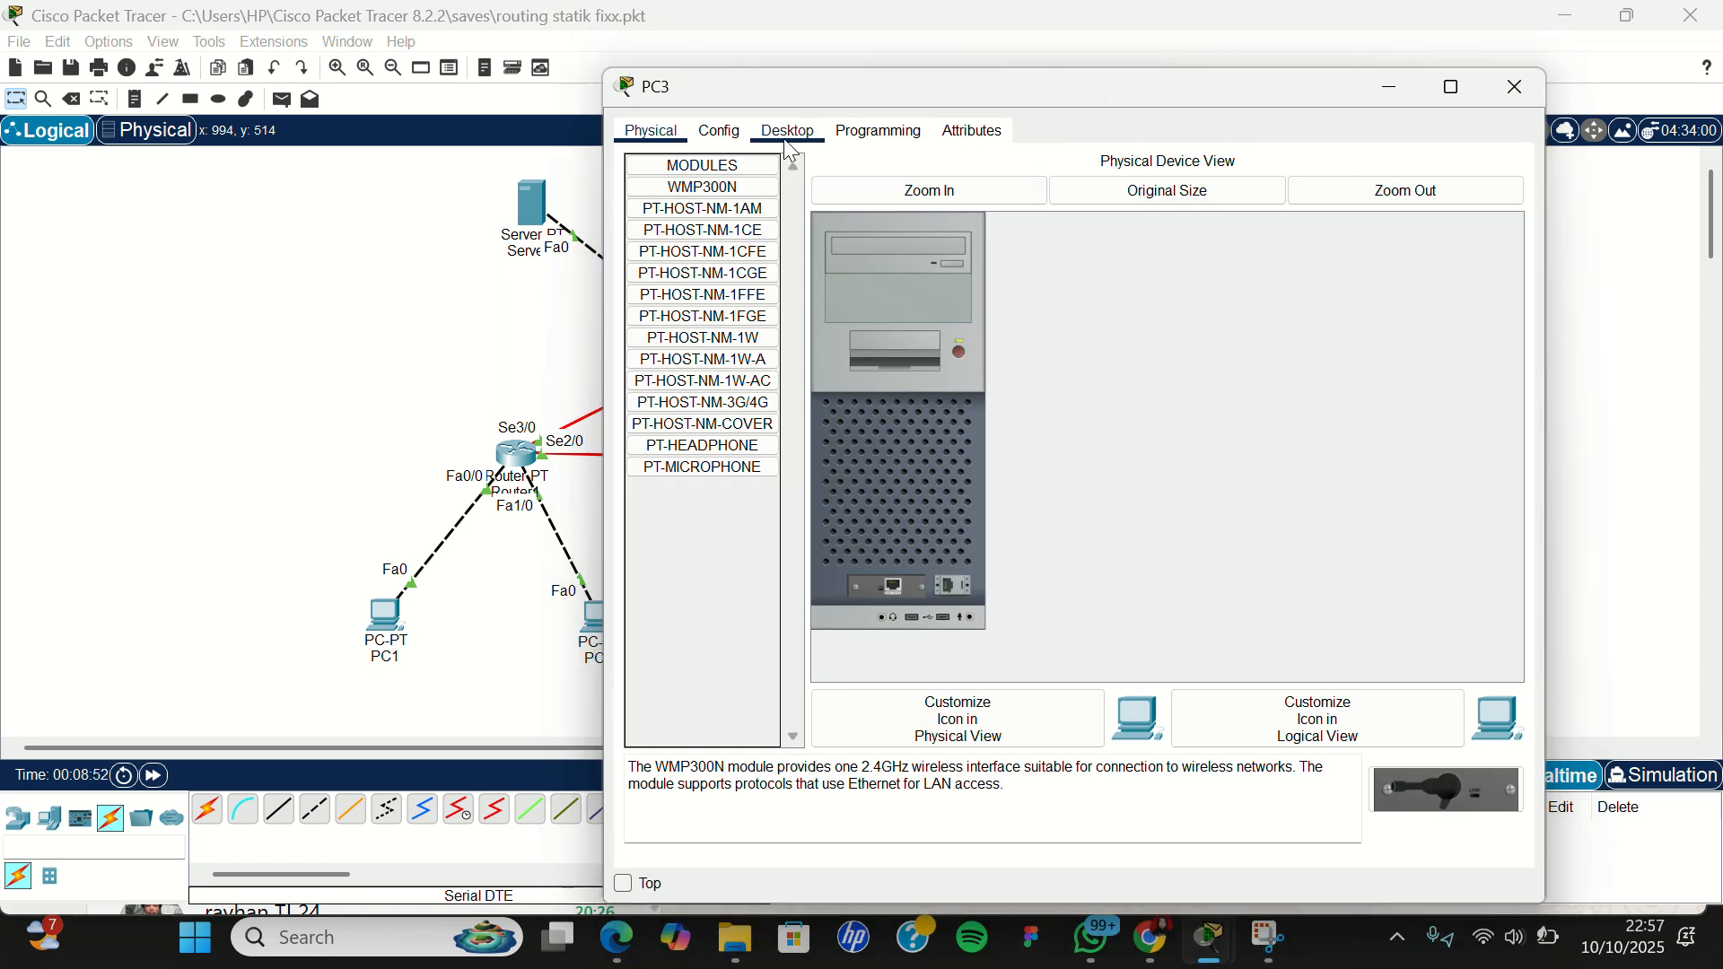
{"action": "left_click", "coordinate": [790, 136]}
{"action": "left_click", "coordinate": [750, 207]}
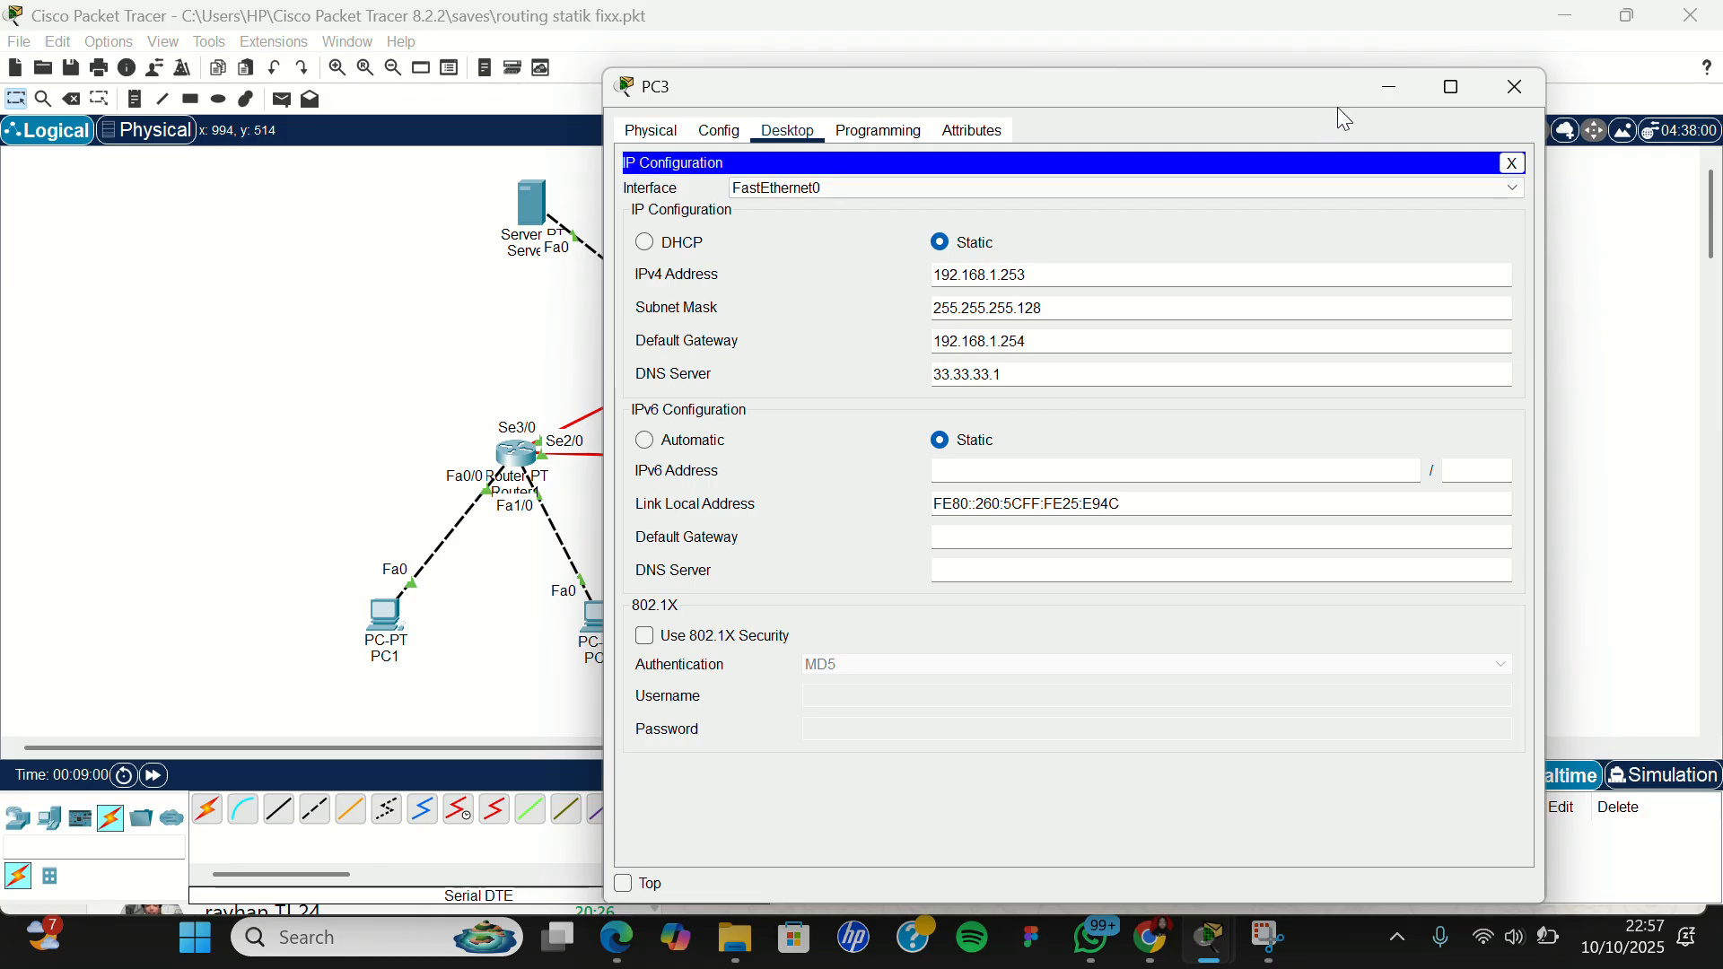
{"action": "left_click", "coordinate": [1514, 76]}
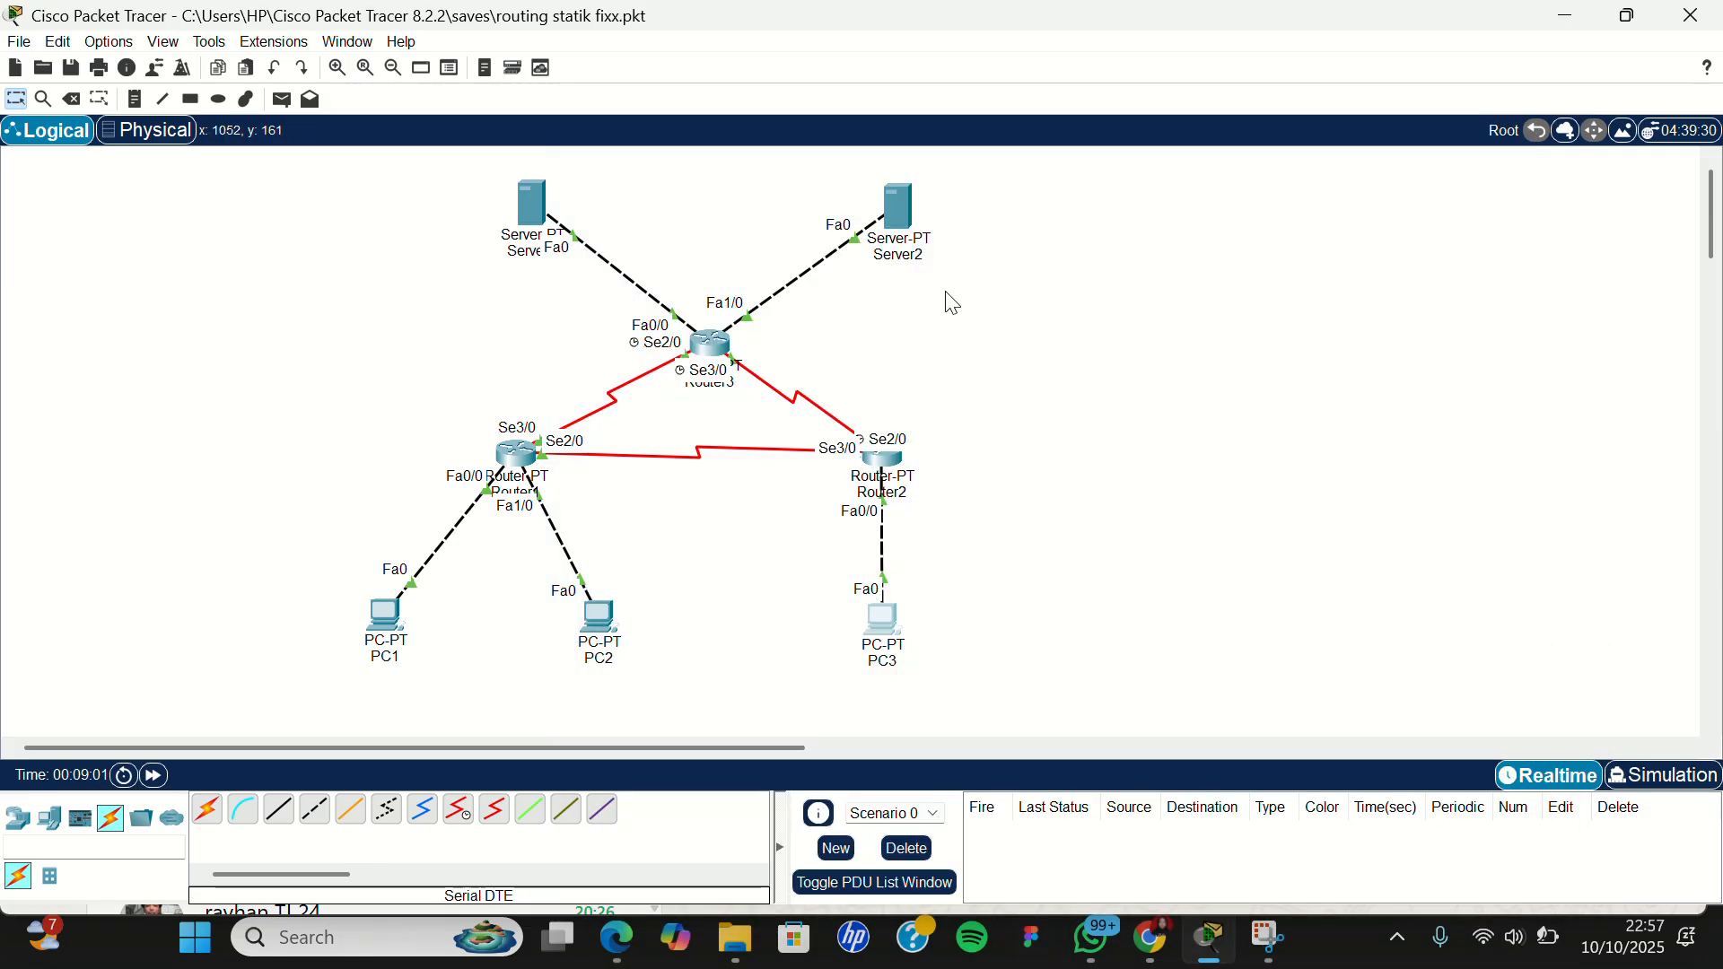
Step: Review the IPv4 address, subnet mask and default gateway of Server1, and close its window
{"action": "left_click", "coordinate": [539, 205]}
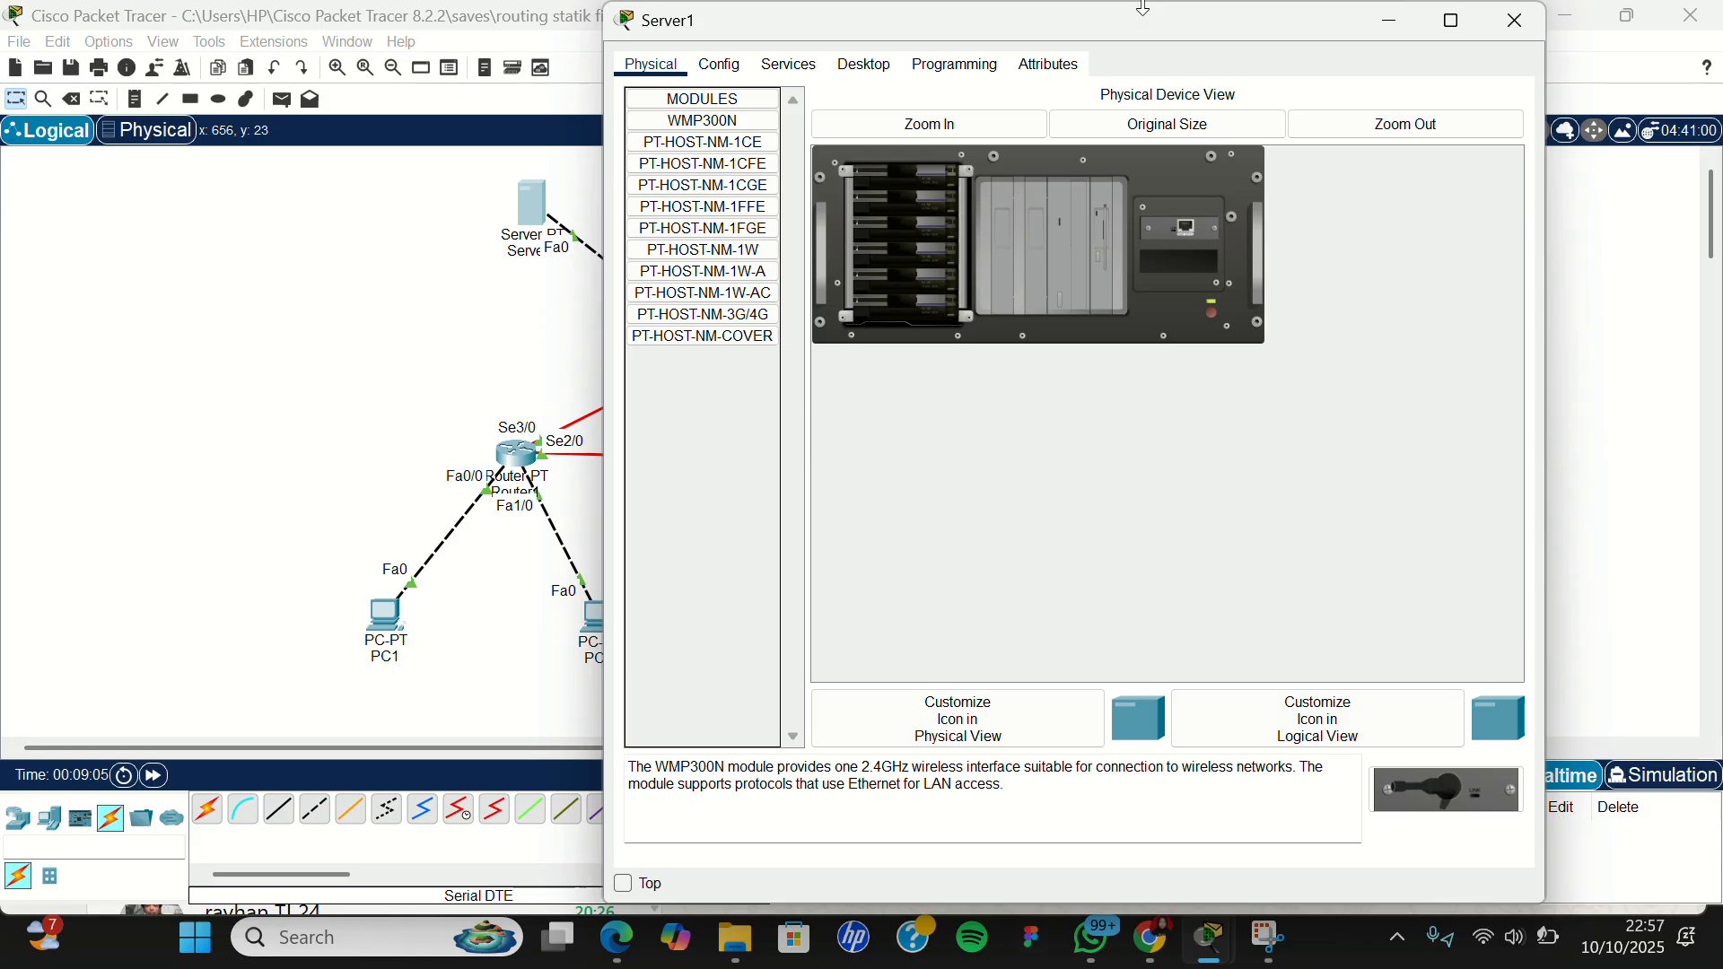
{"action": "left_click_drag", "start_coordinate": [1121, 27], "coordinate": [1121, 93]}
{"action": "left_click", "coordinate": [853, 128]}
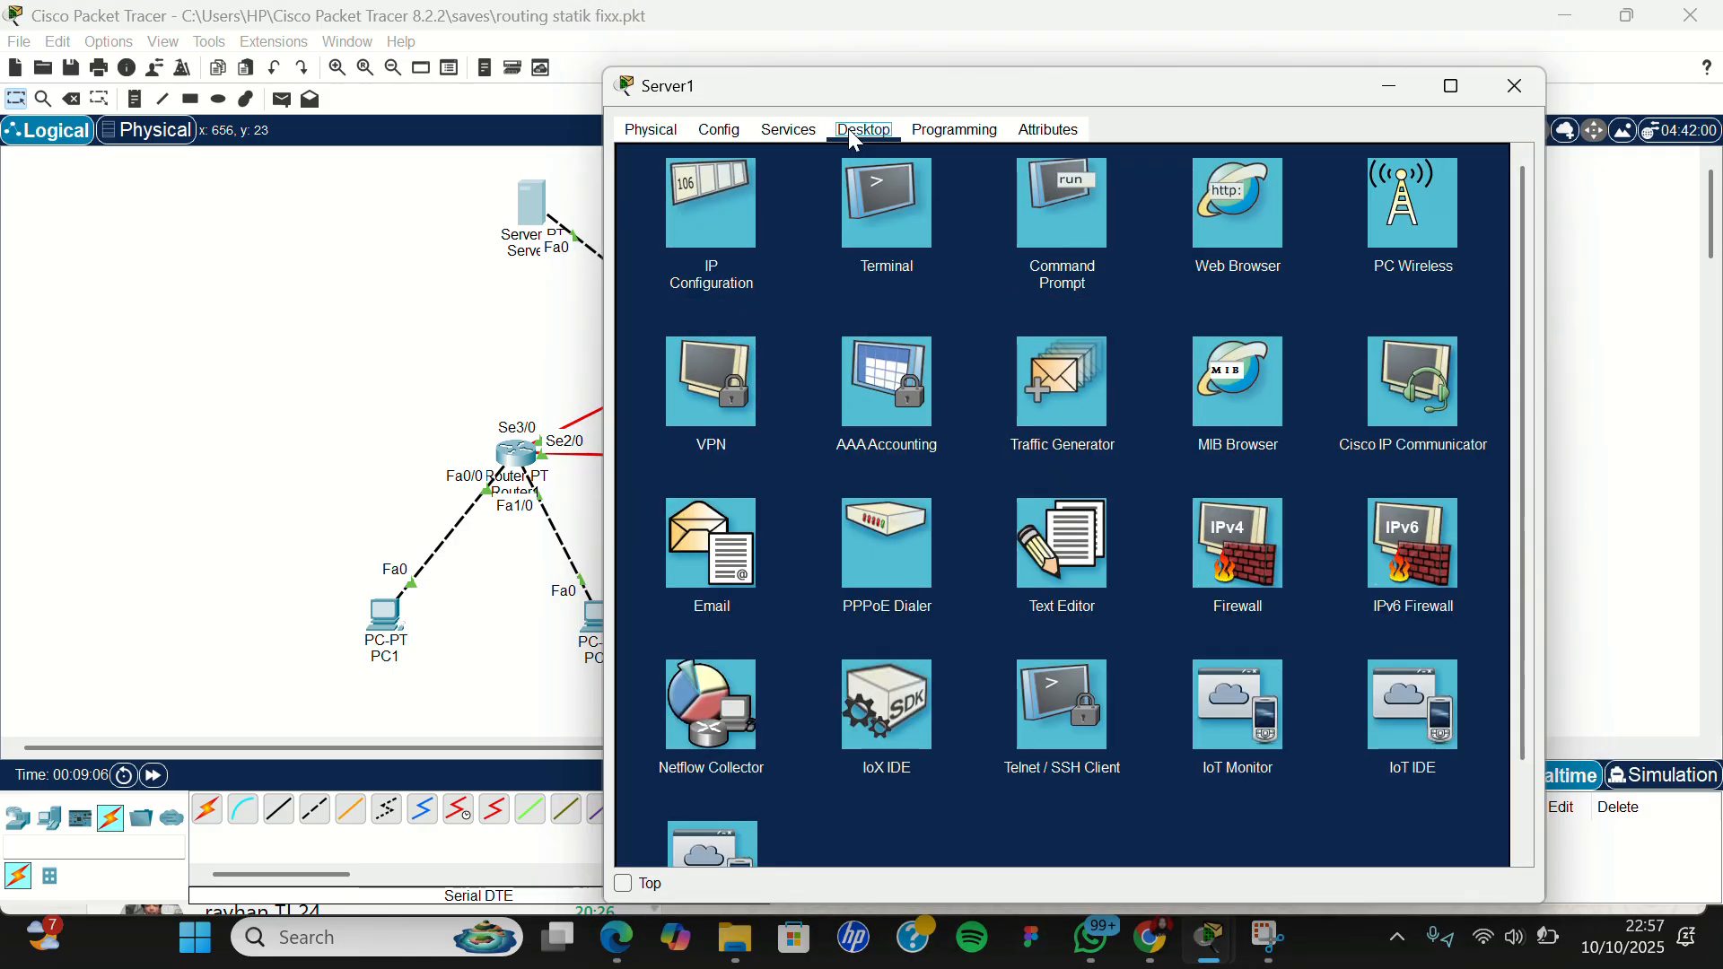
{"action": "left_click", "coordinate": [701, 197]}
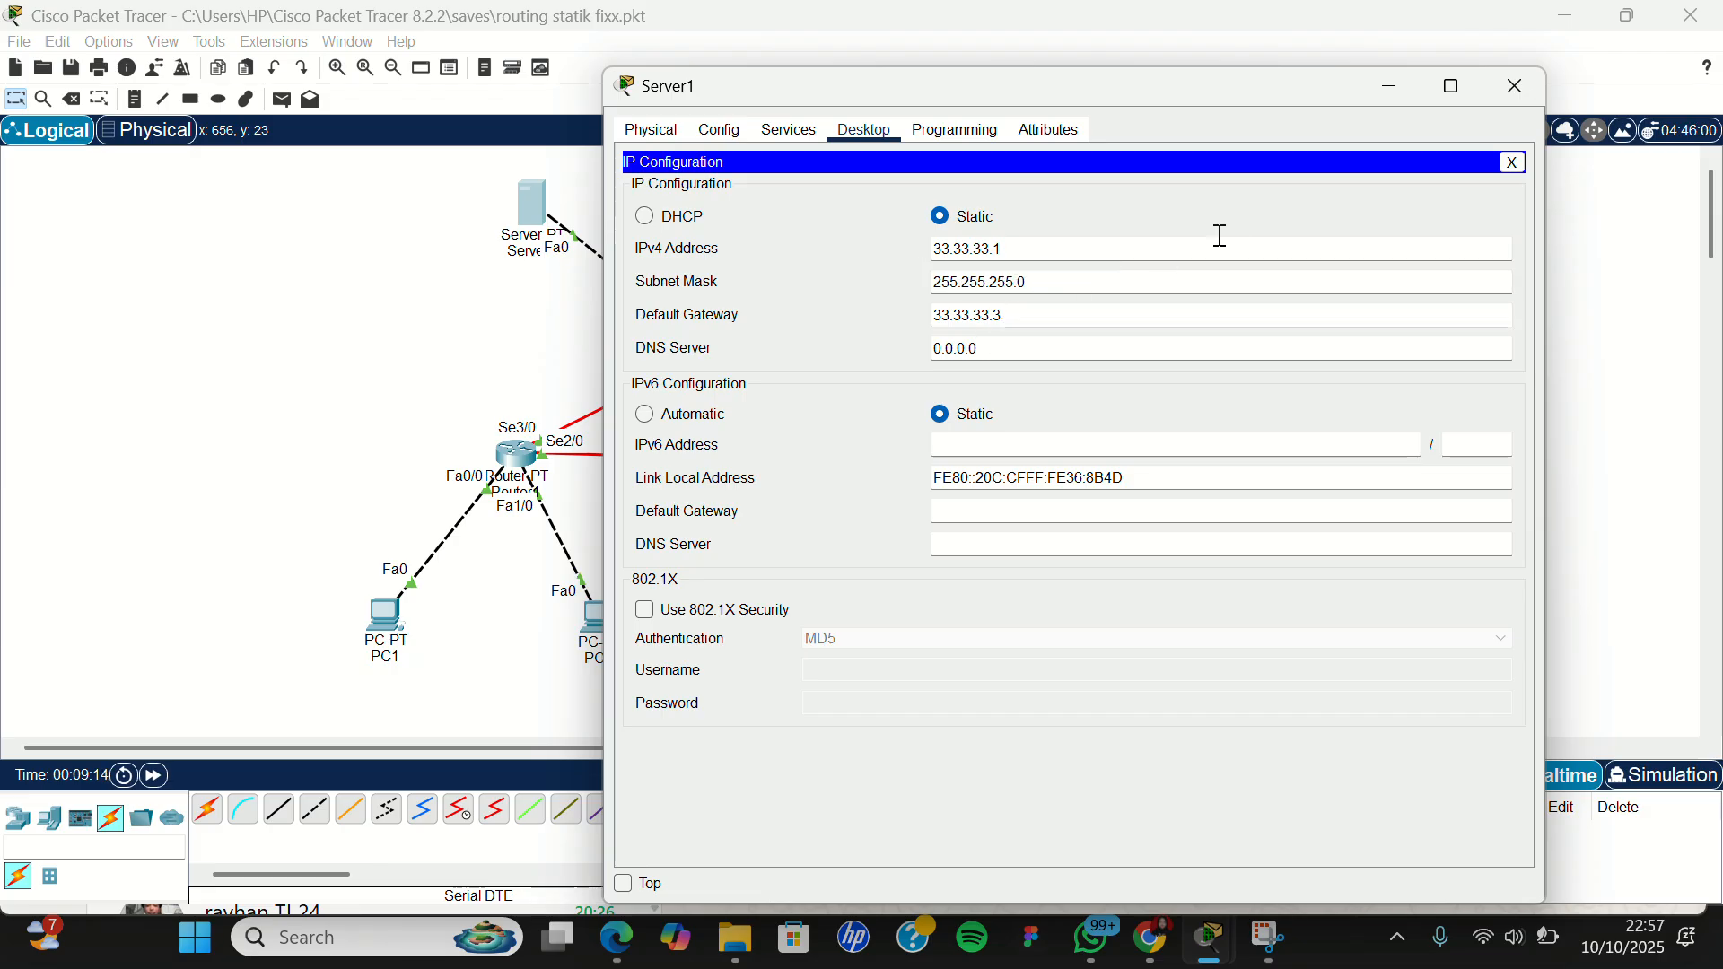
{"action": "left_click", "coordinate": [1526, 87]}
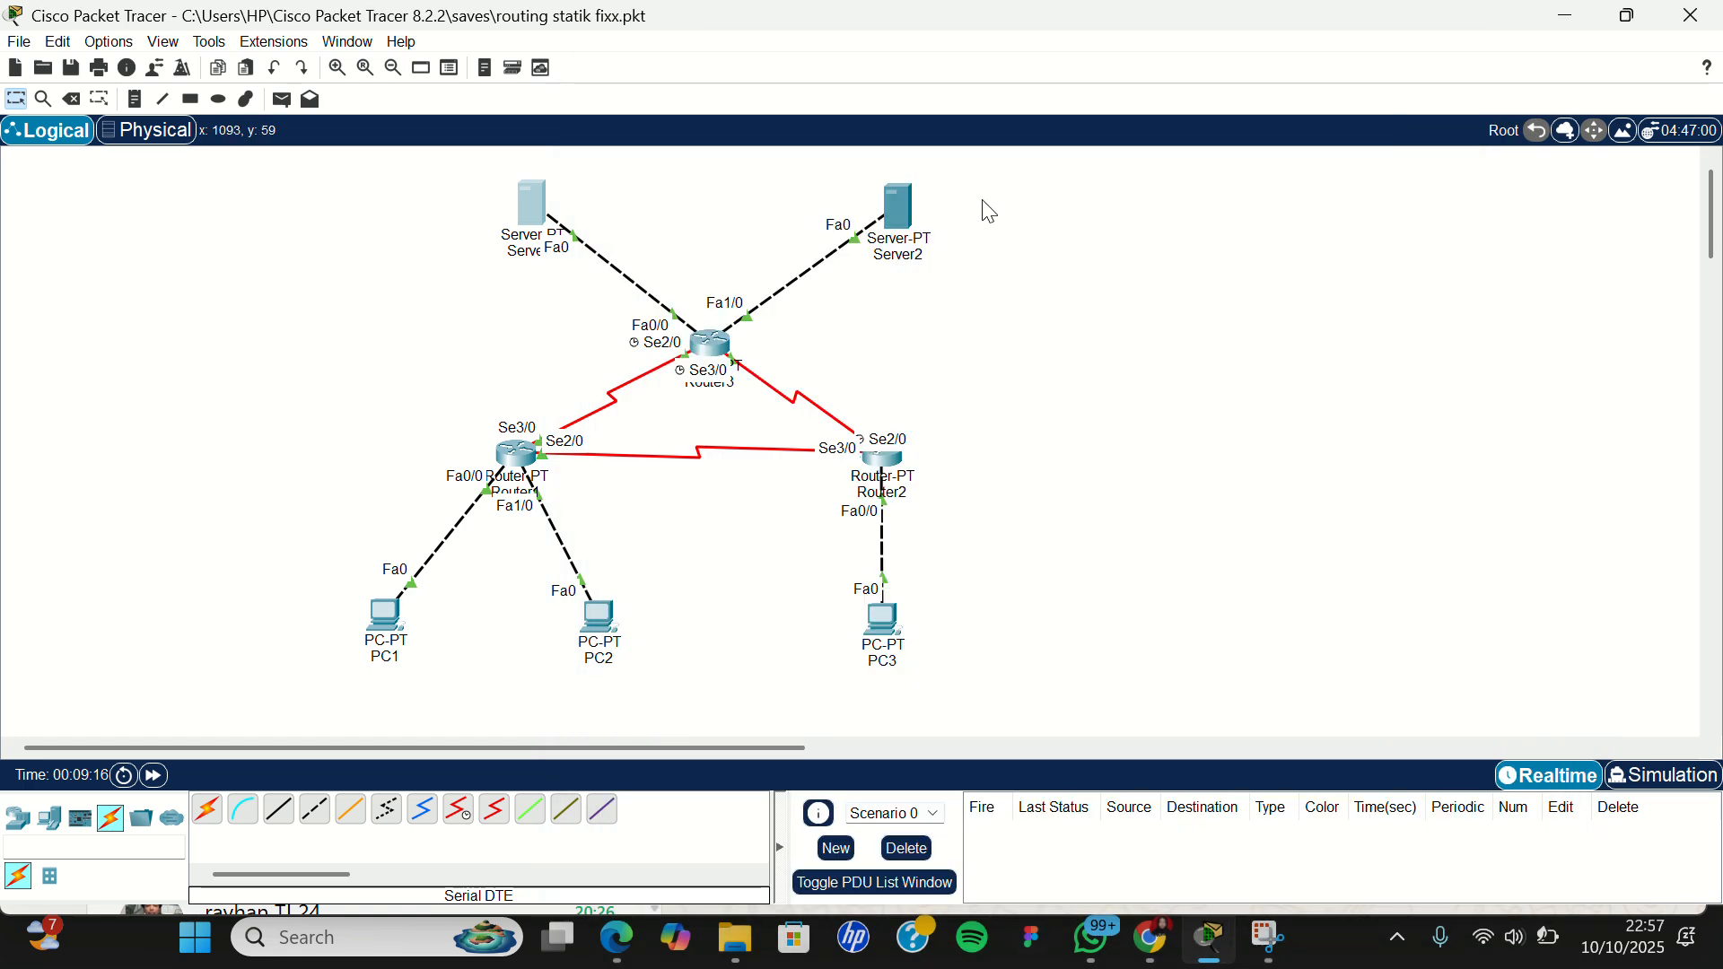
Step: Review the IPv4 address, subnet mask and default gateway of Server2, and close its window
{"action": "left_click", "coordinate": [891, 203]}
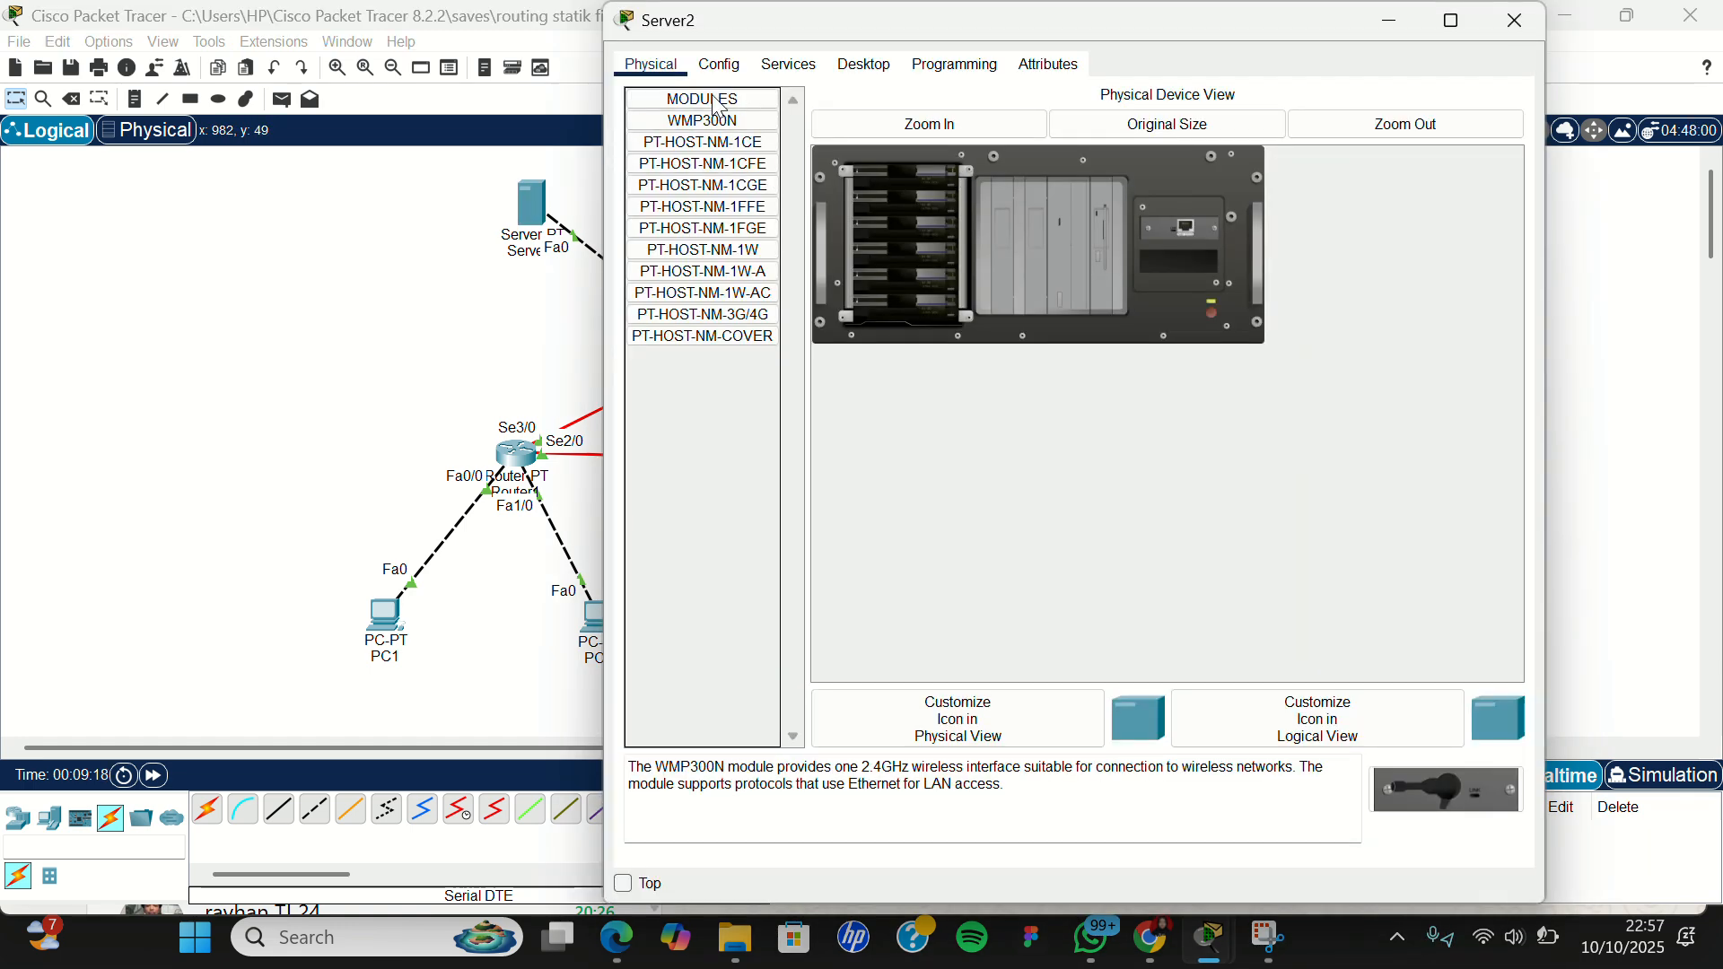
{"action": "left_click_drag", "start_coordinate": [1125, 7], "coordinate": [1125, 86]}
{"action": "left_click", "coordinate": [864, 143]}
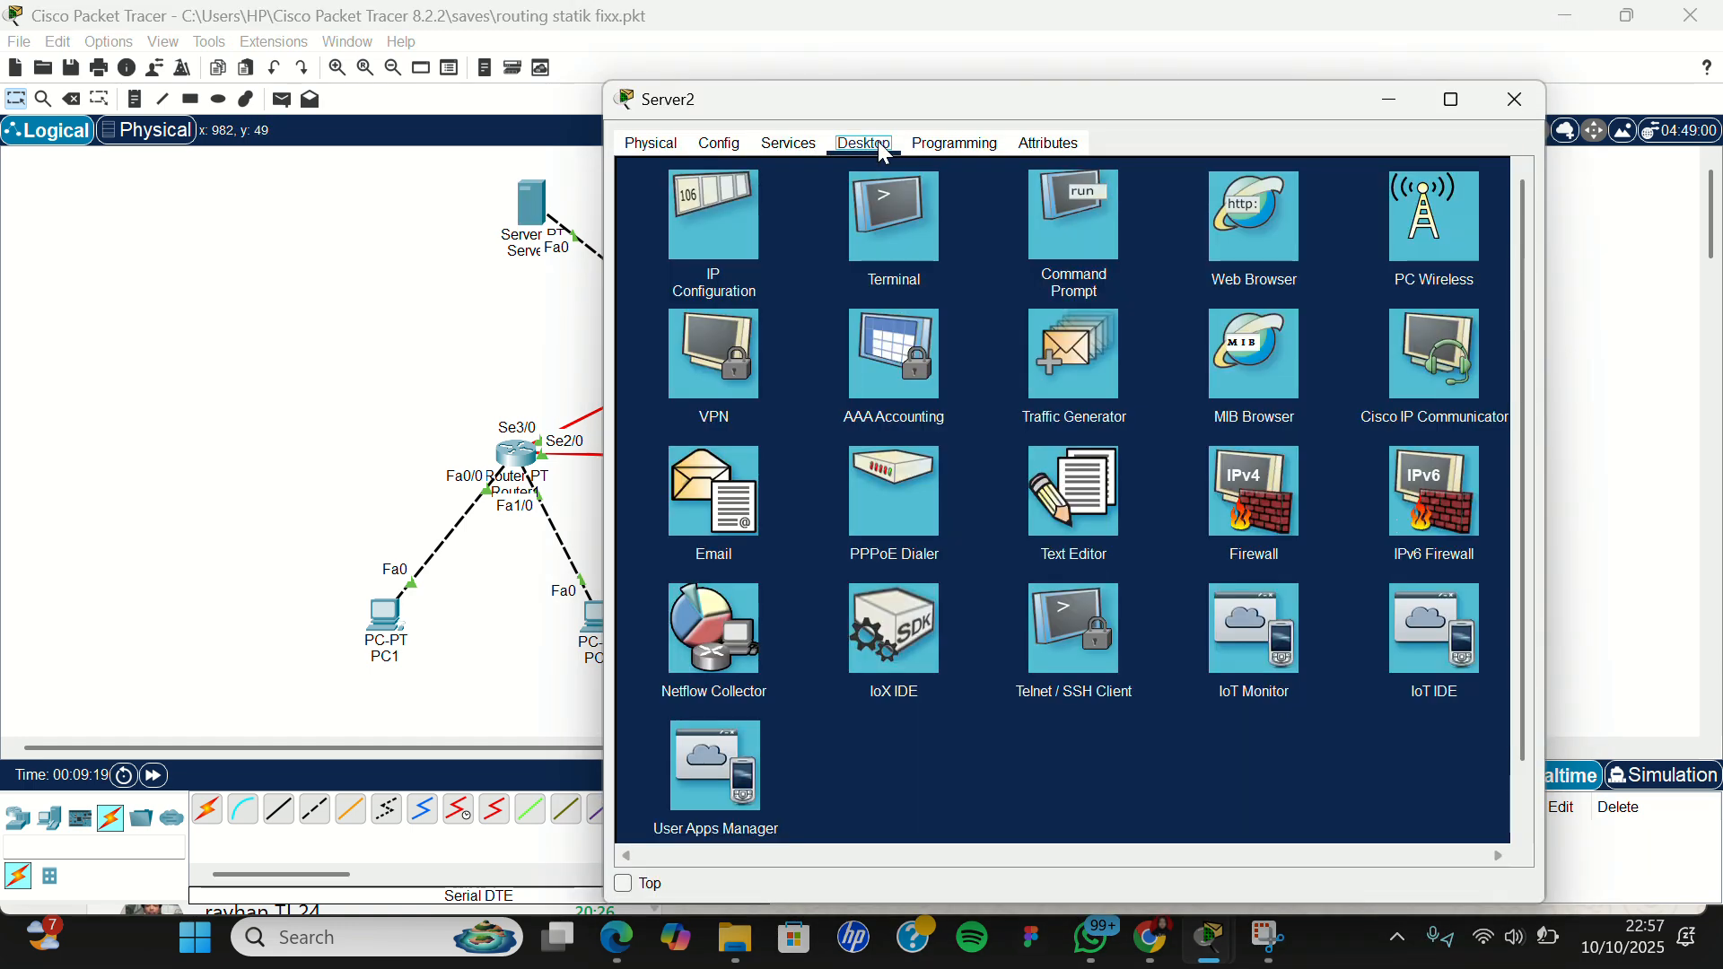
{"action": "left_click", "coordinate": [734, 204]}
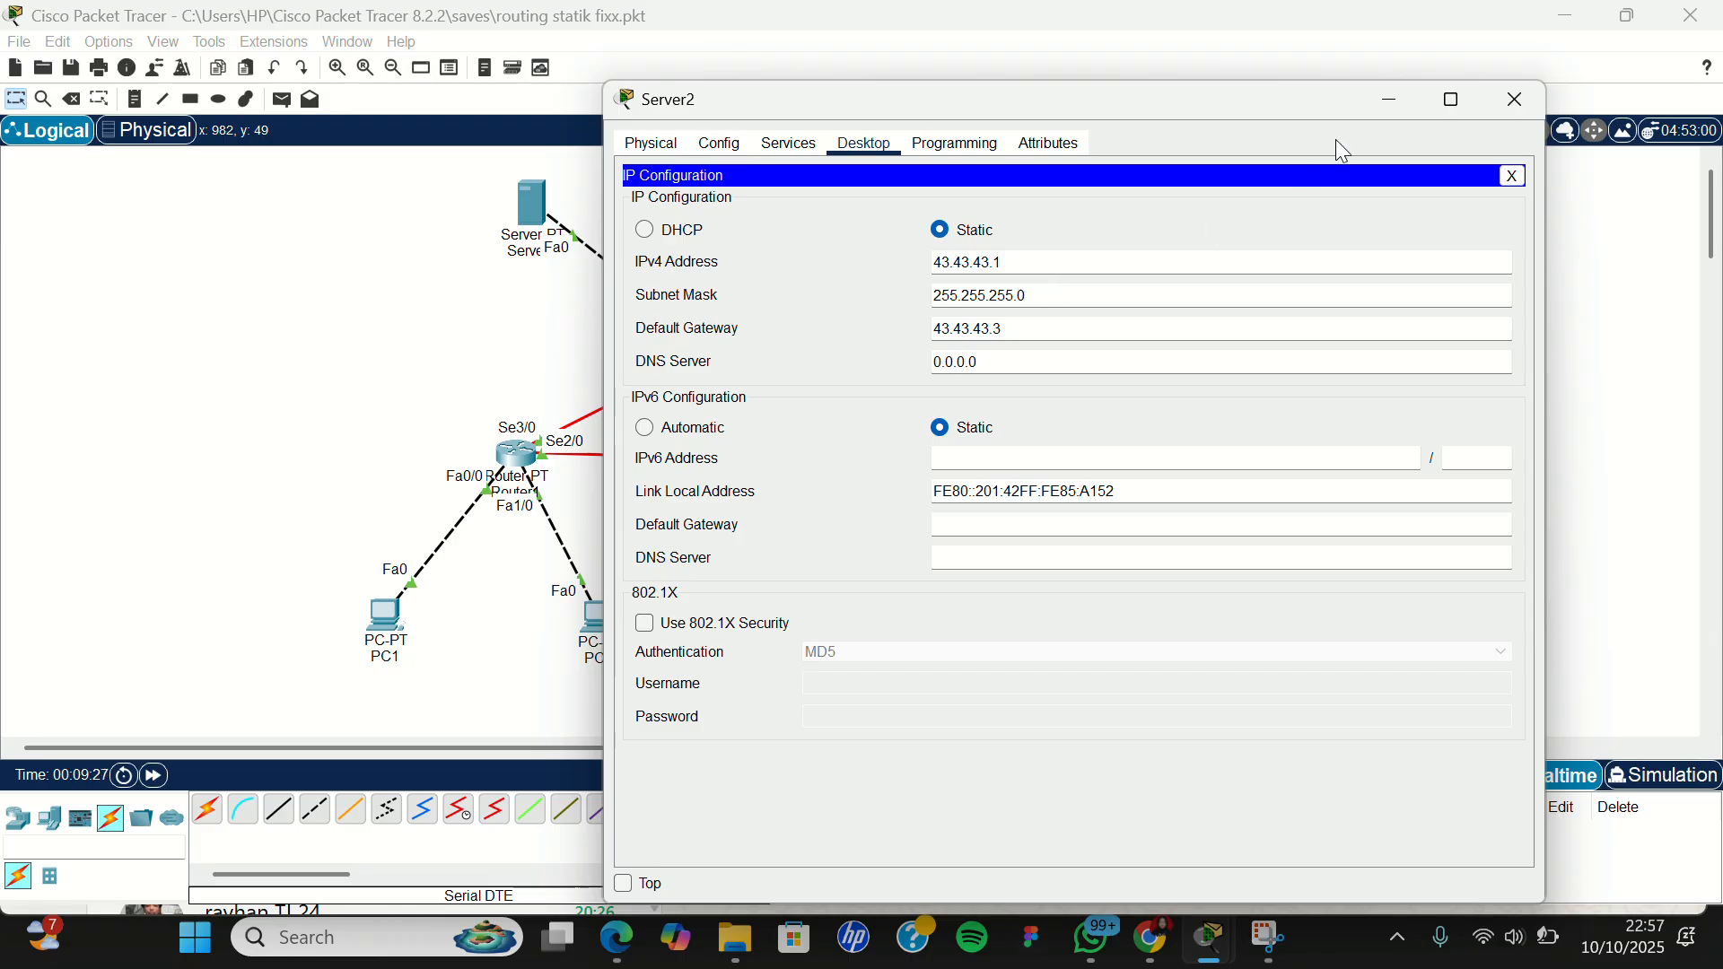
{"action": "left_click", "coordinate": [1517, 102]}
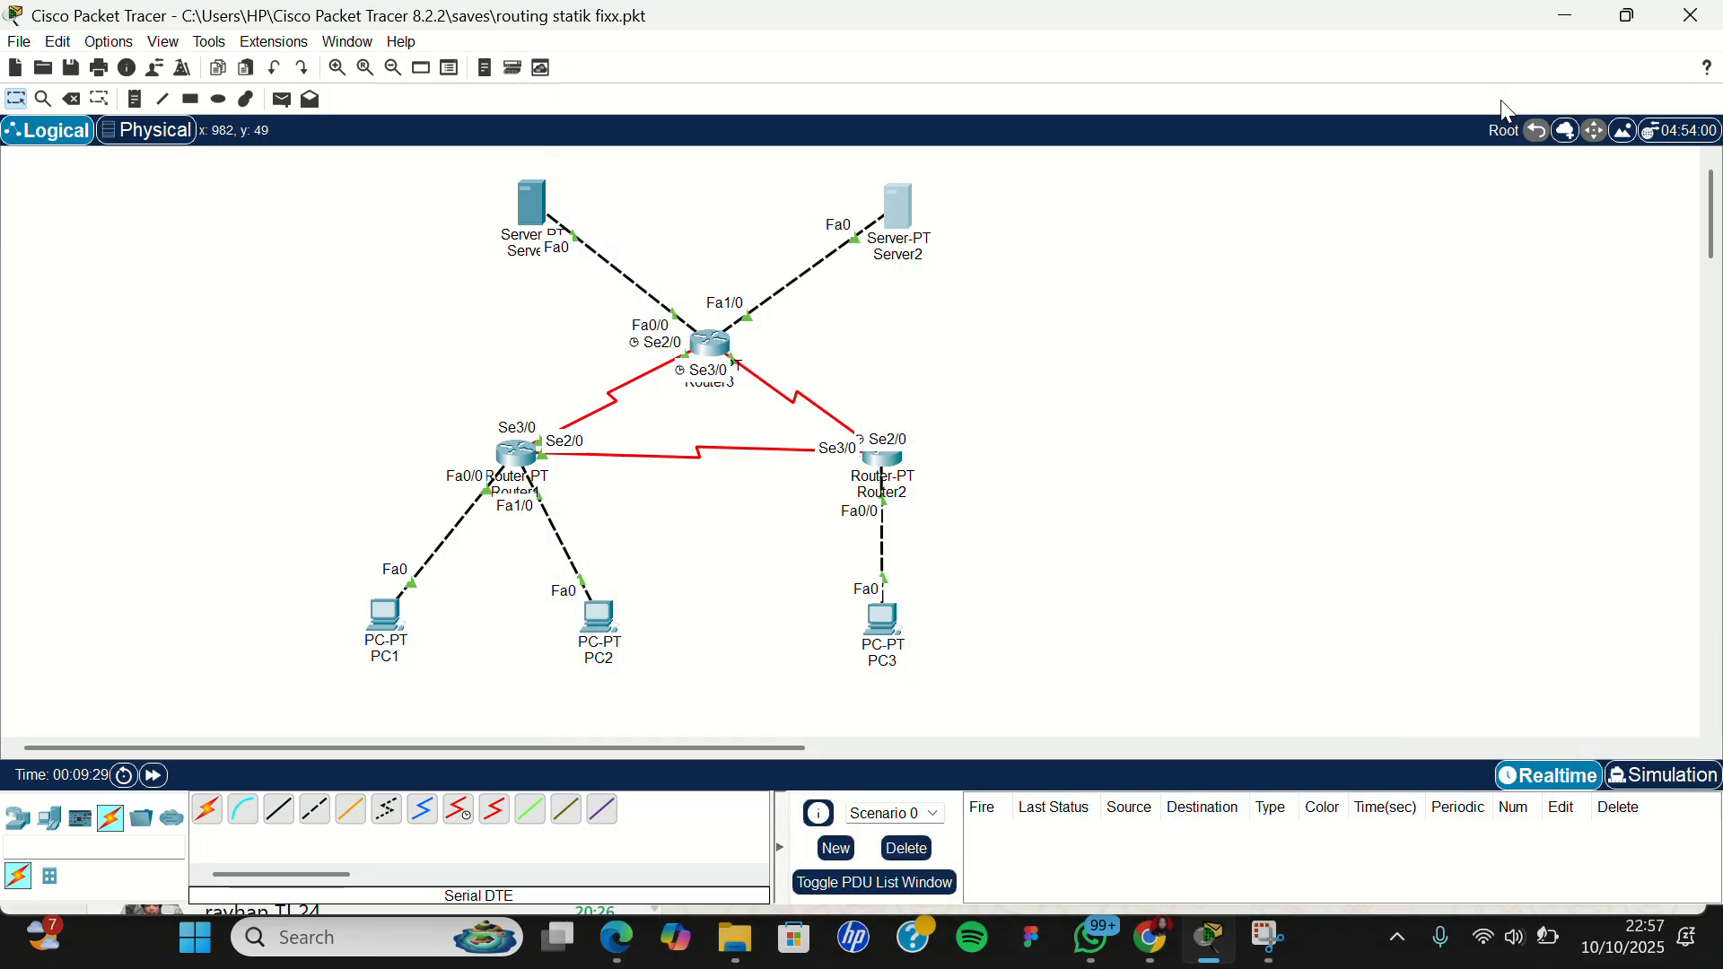
Step: Review the IP addresses and subnet masks of Router1's FastEthernet0/0, FastEthernet1/0, Serial2/0 and Serial3/0 interfaces, and close its window
{"action": "left_click", "coordinate": [537, 466]}
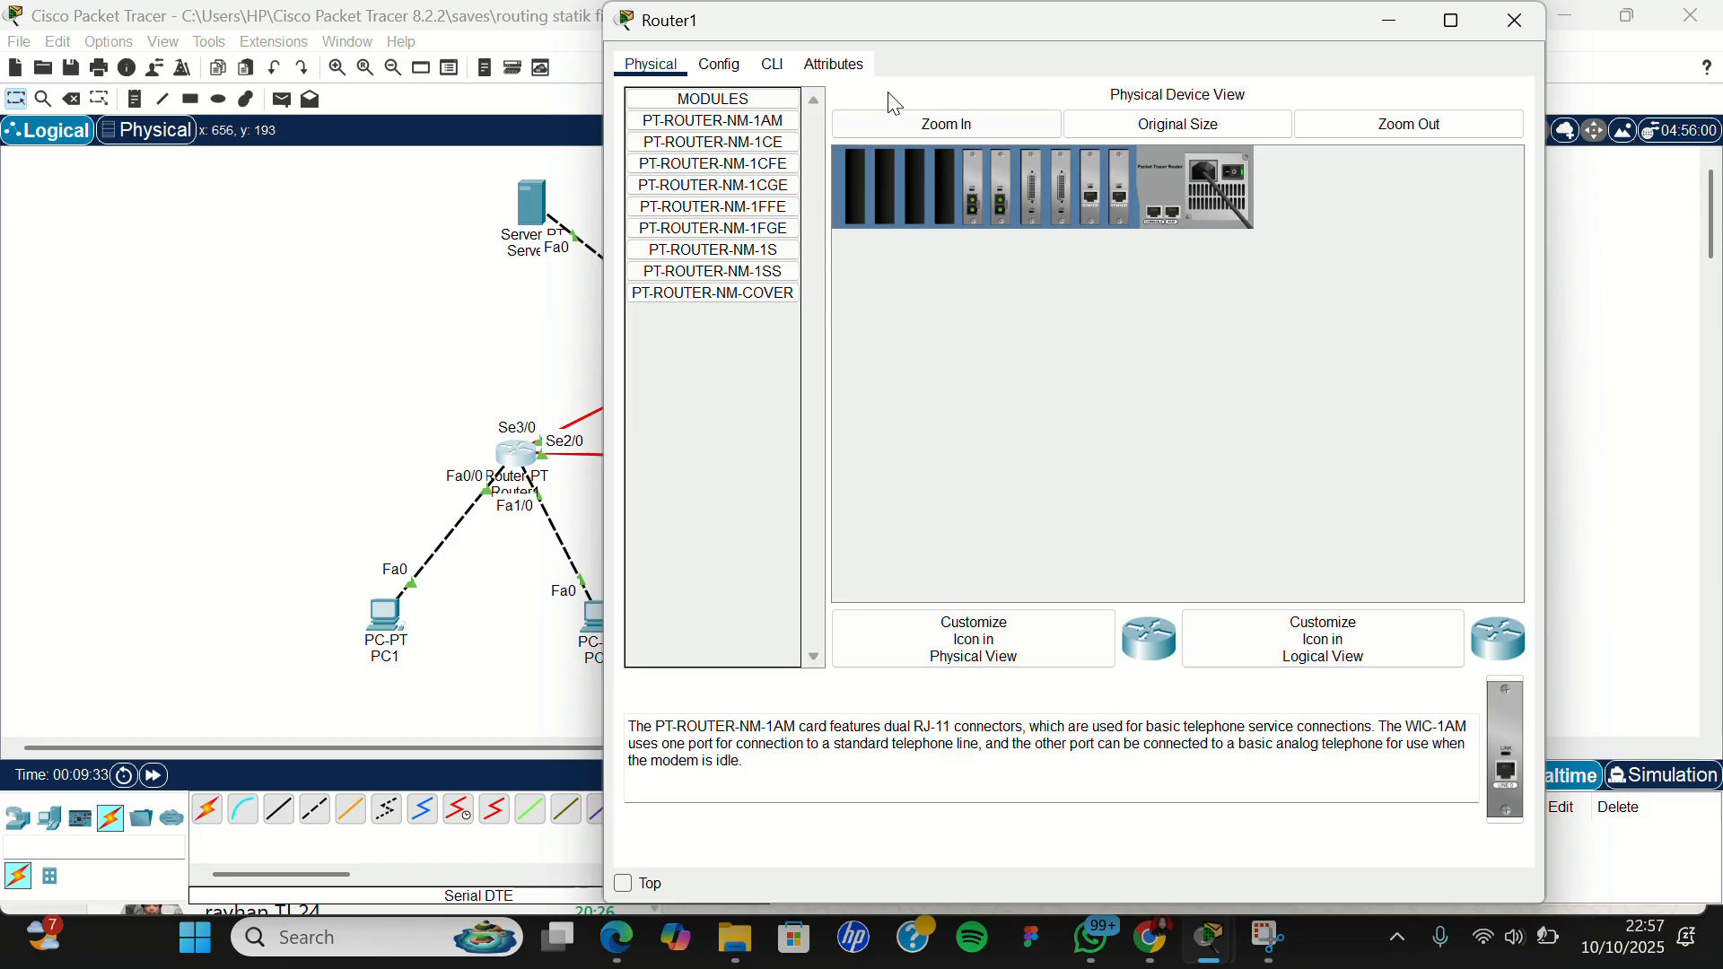
{"action": "left_click_drag", "start_coordinate": [1062, 7], "coordinate": [1059, 93]}
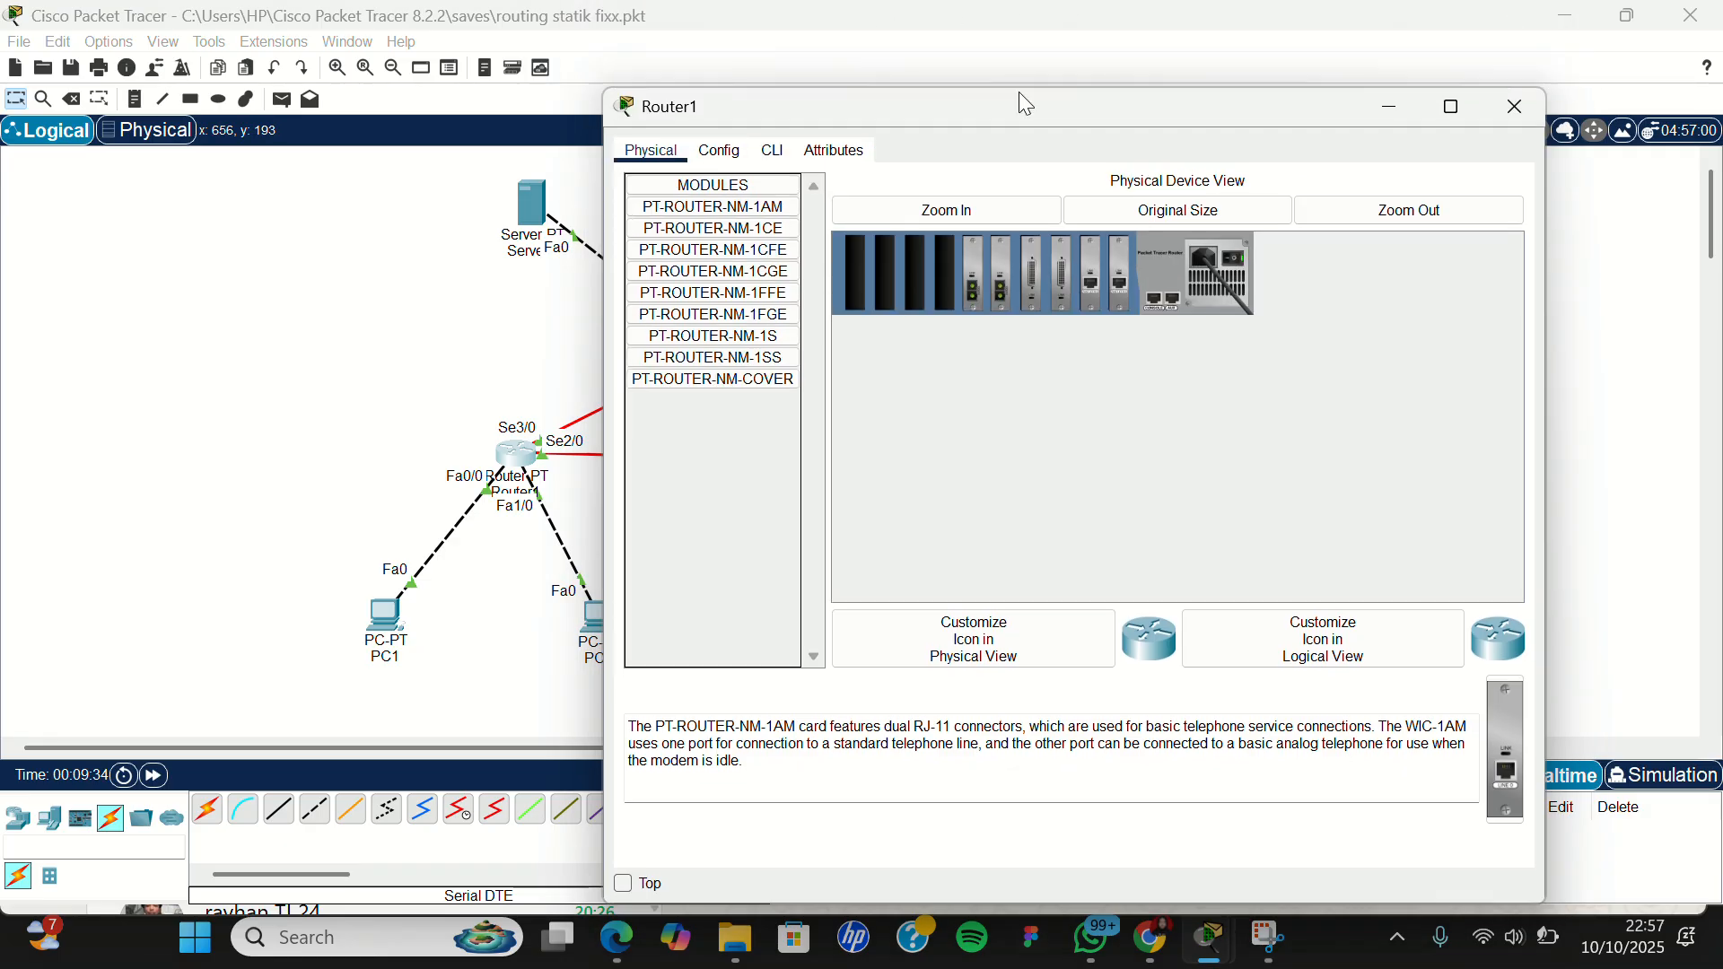
{"action": "left_click", "coordinate": [722, 150]}
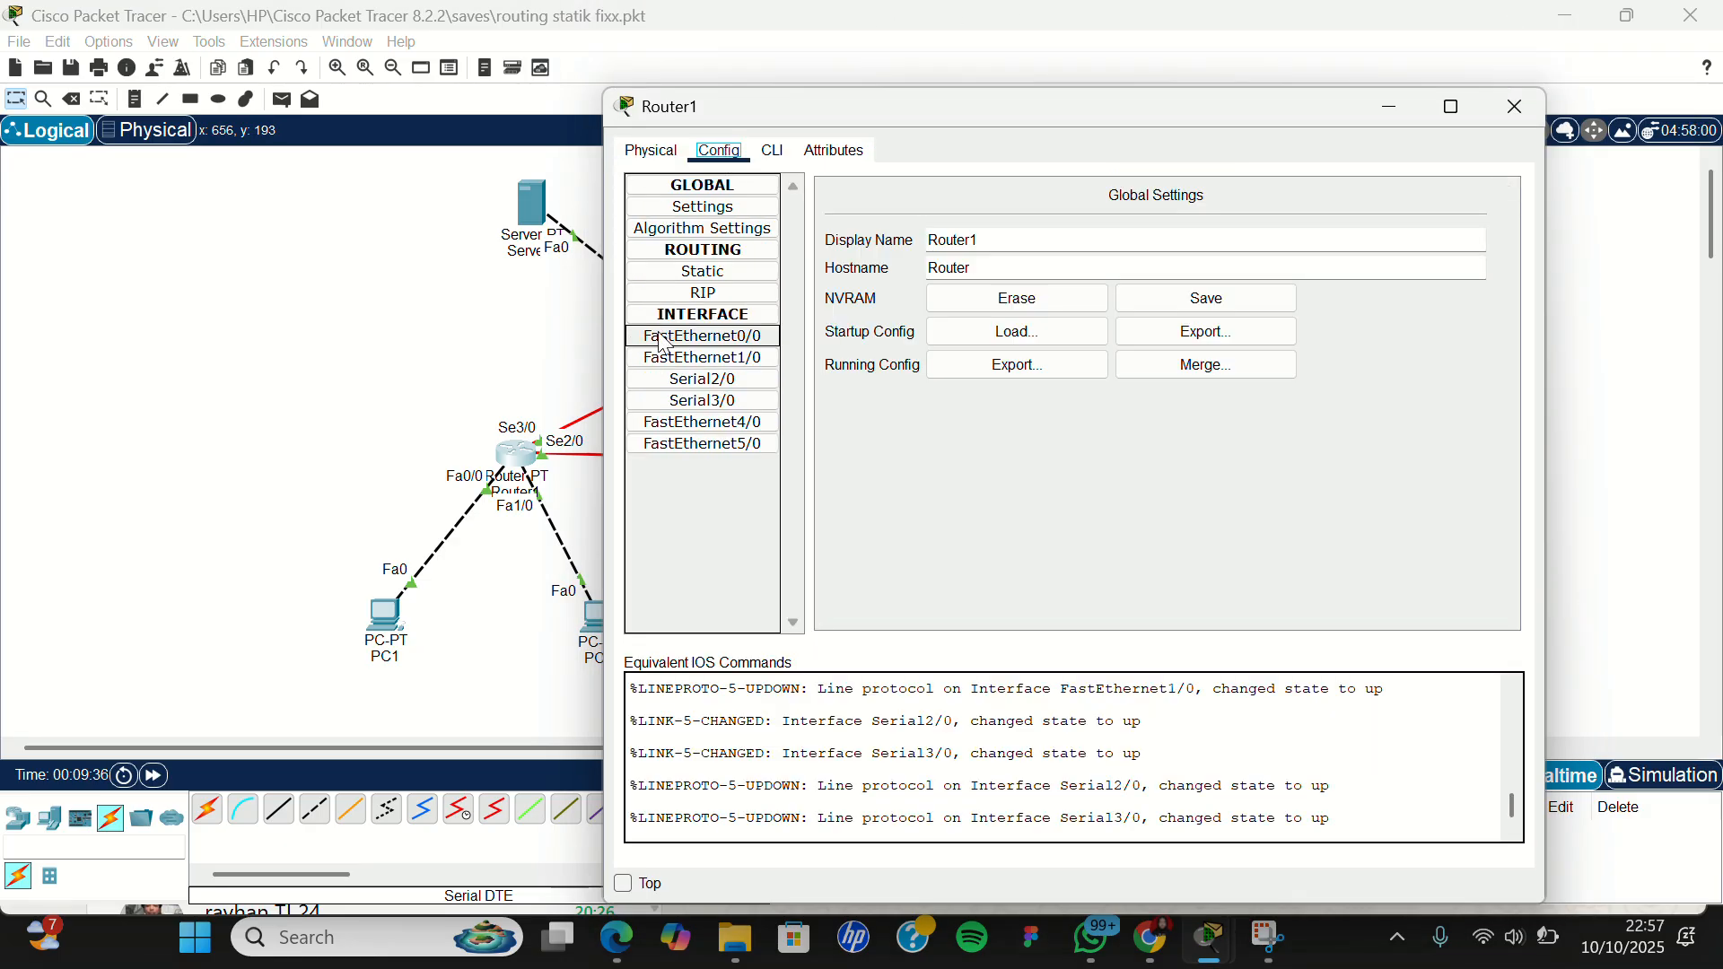
{"action": "left_click", "coordinate": [697, 345]}
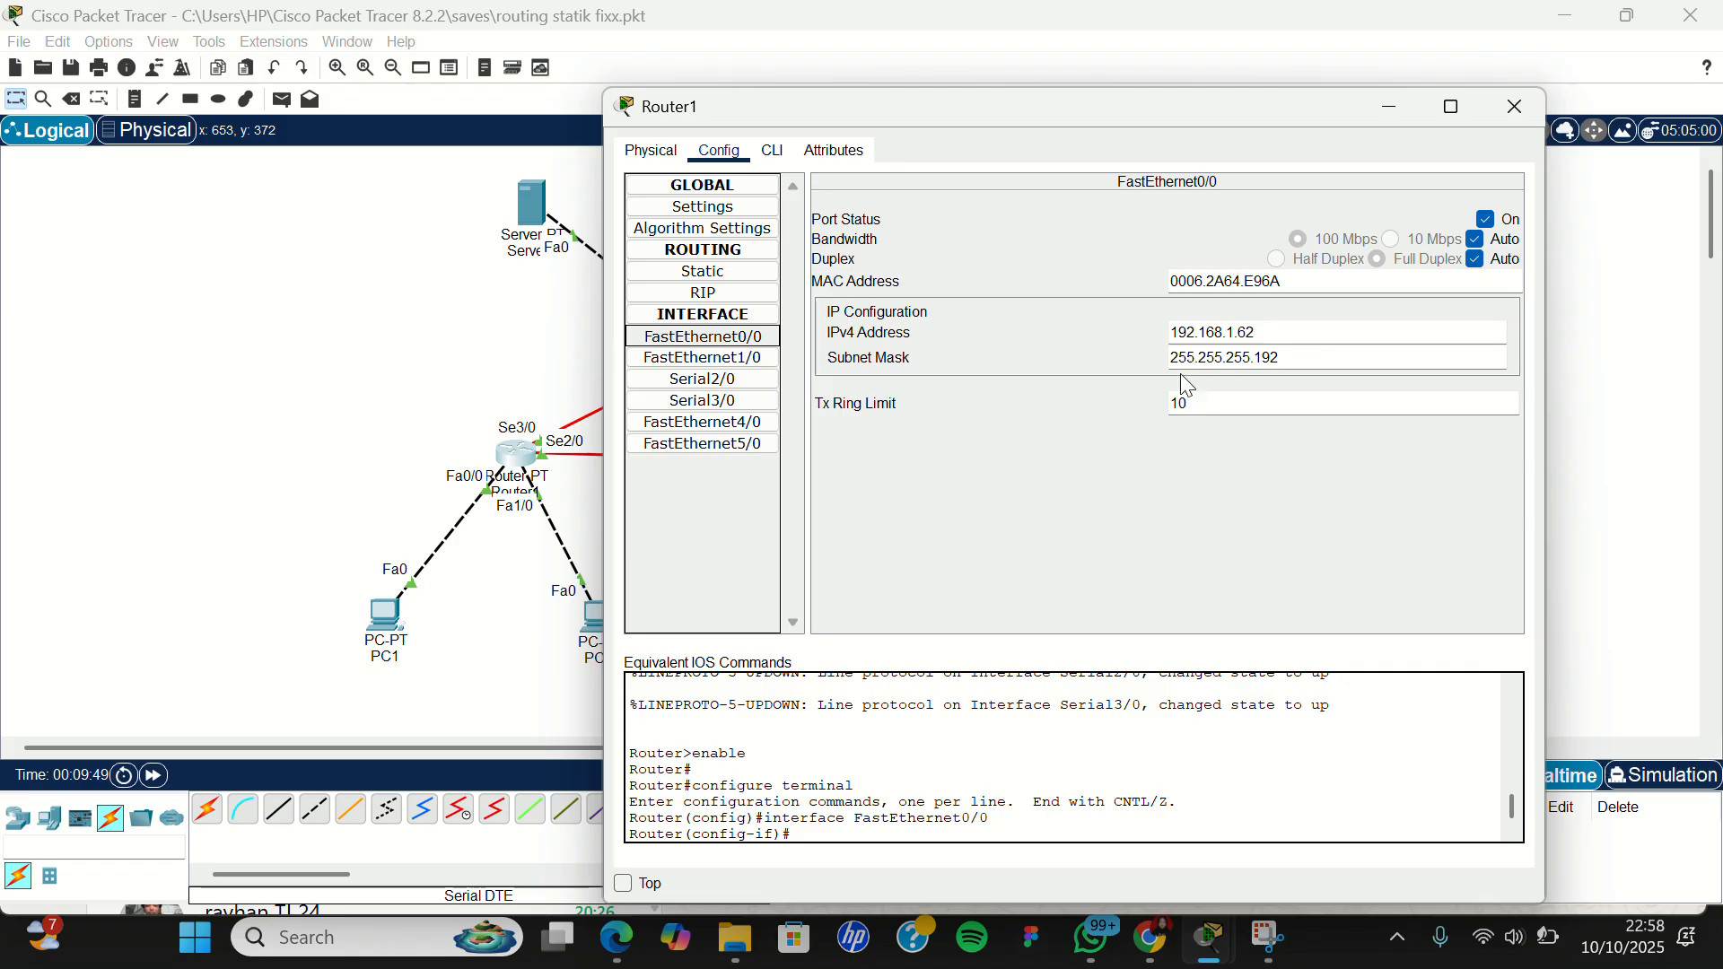
{"action": "left_click", "coordinate": [708, 360]}
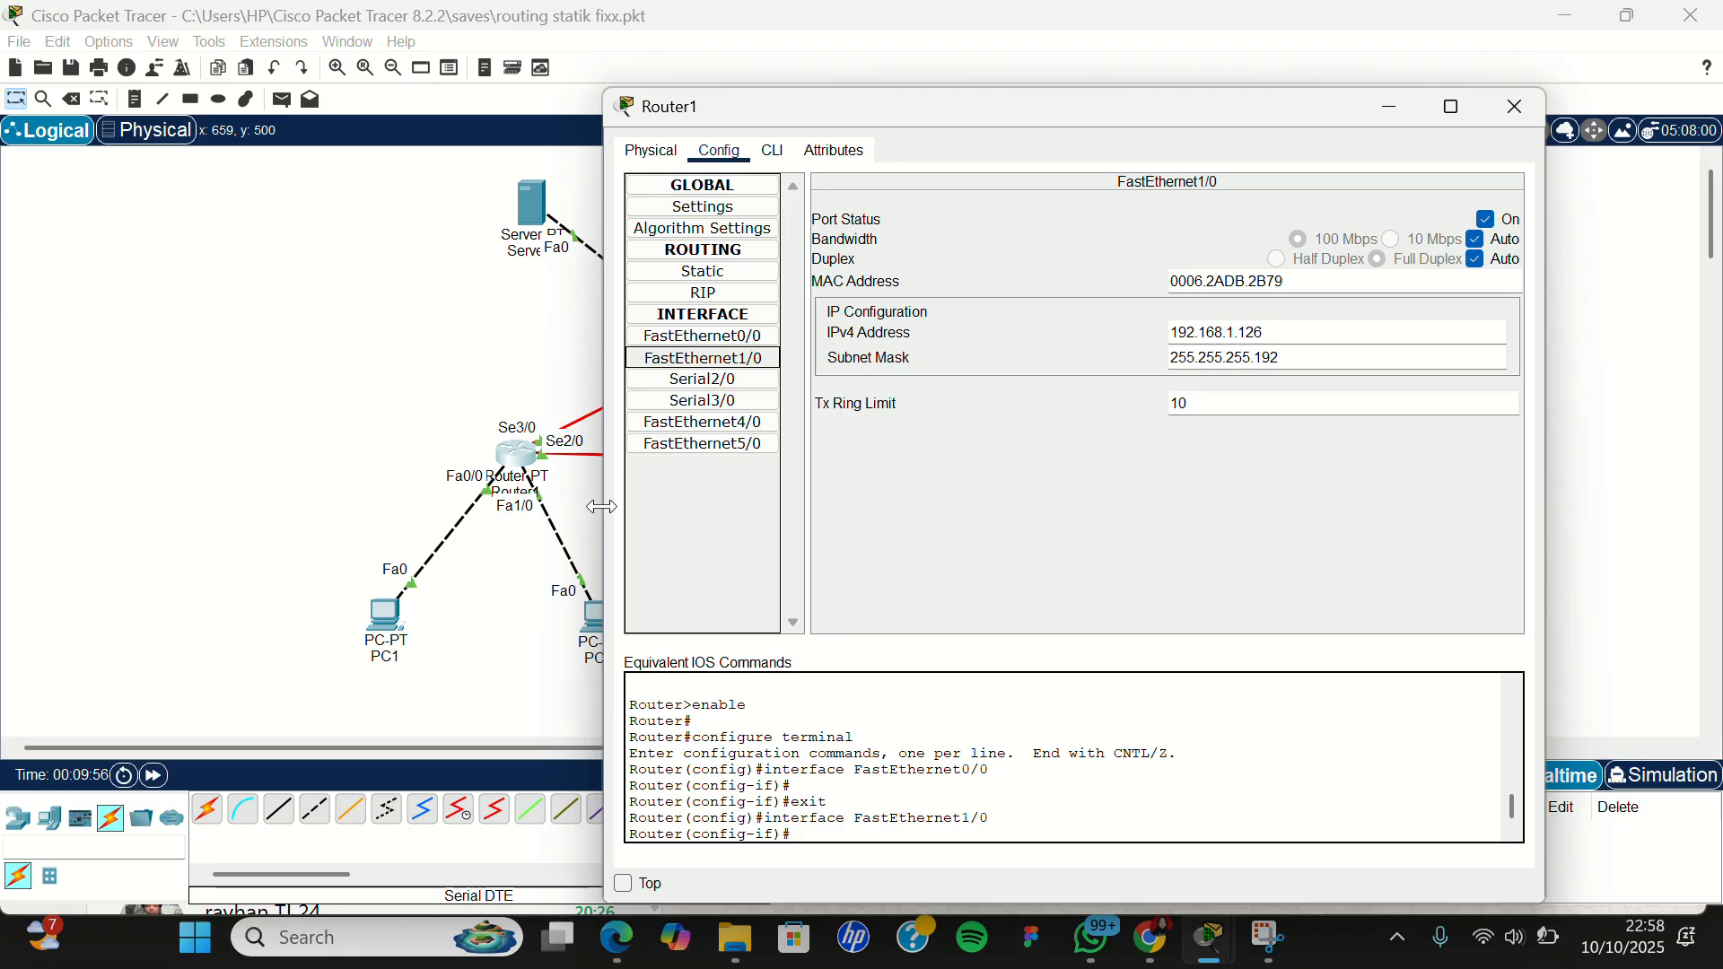
{"action": "left_click_drag", "start_coordinate": [602, 507], "coordinate": [637, 508]}
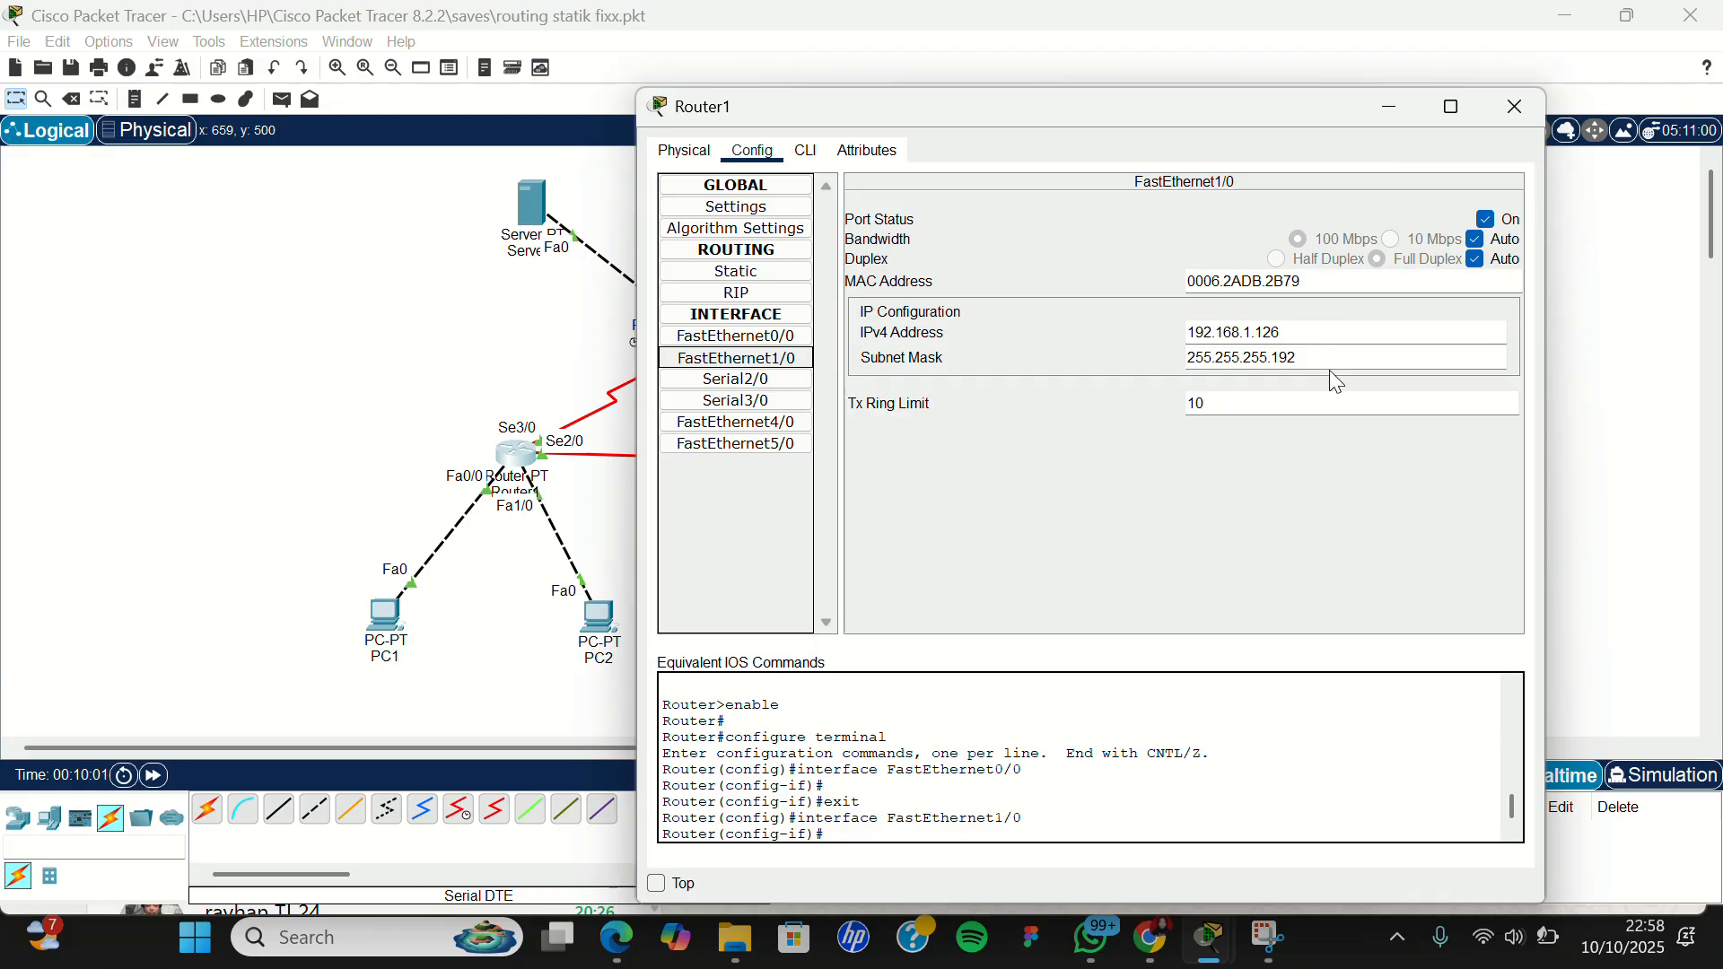
{"action": "left_click", "coordinate": [753, 385]}
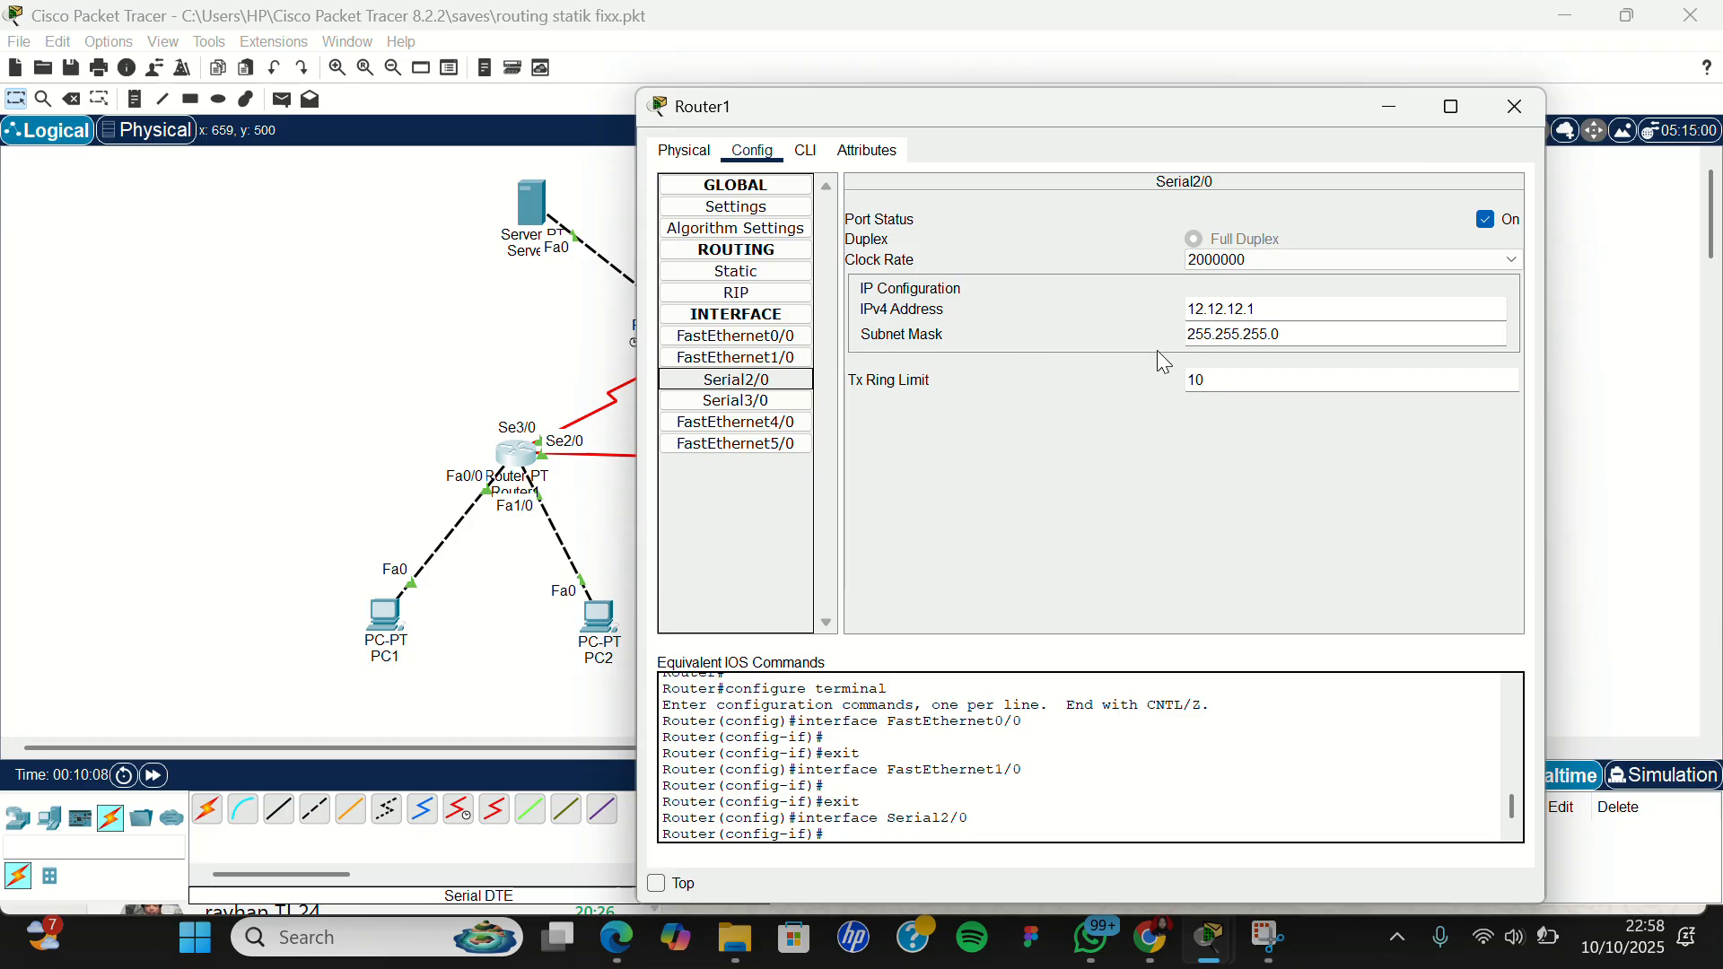
{"action": "left_click", "coordinate": [795, 403]}
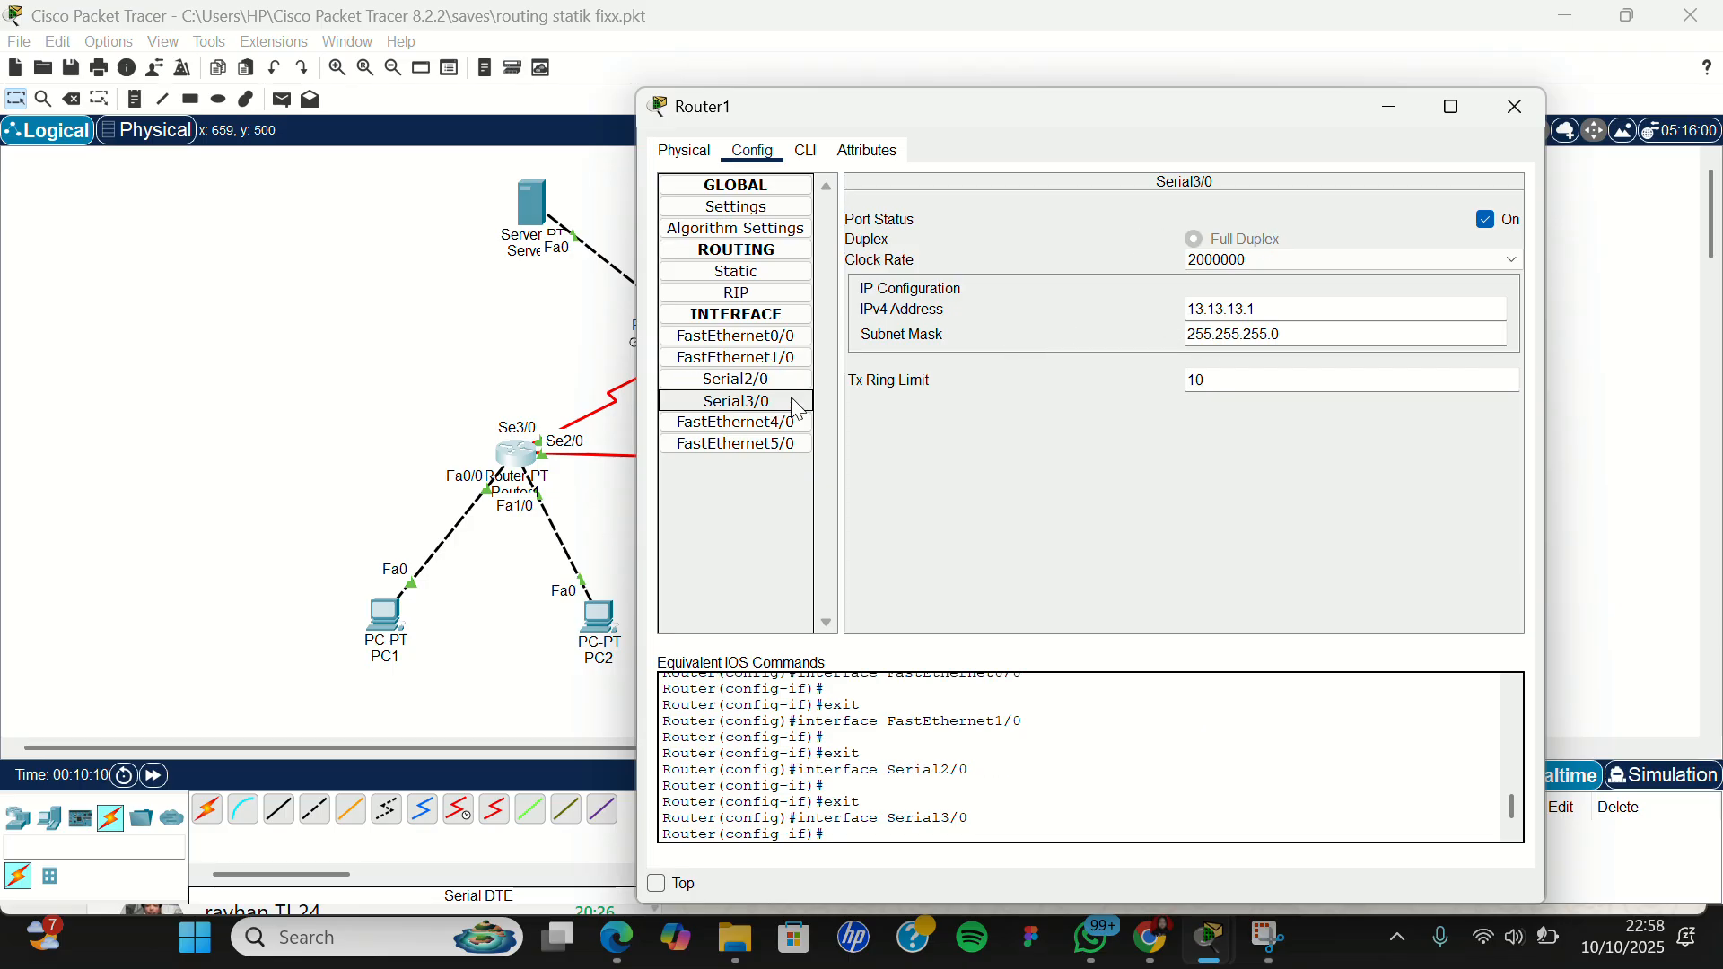
{"action": "left_click", "coordinate": [1508, 115]}
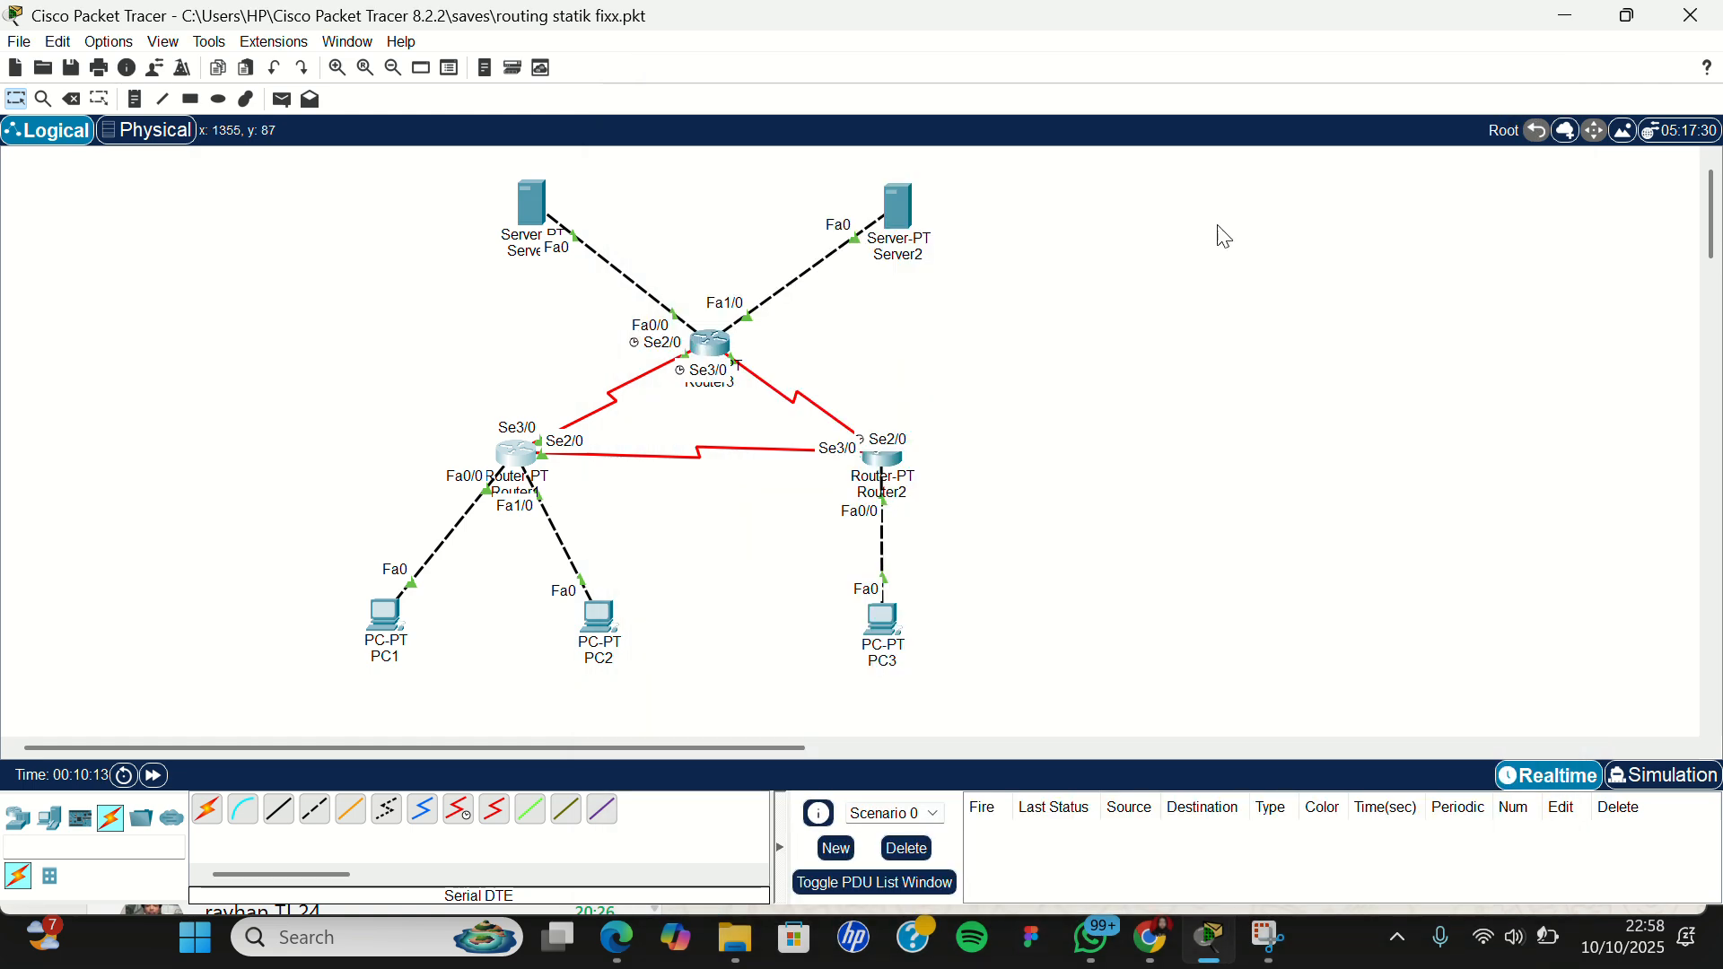
Step: Review the port status and IP configuration of Router2's FastEthernet0/0, FastEthernet1/0, Serial2/0 and Serial3/0 interfaces, and close its window
{"action": "left_click", "coordinate": [887, 469]}
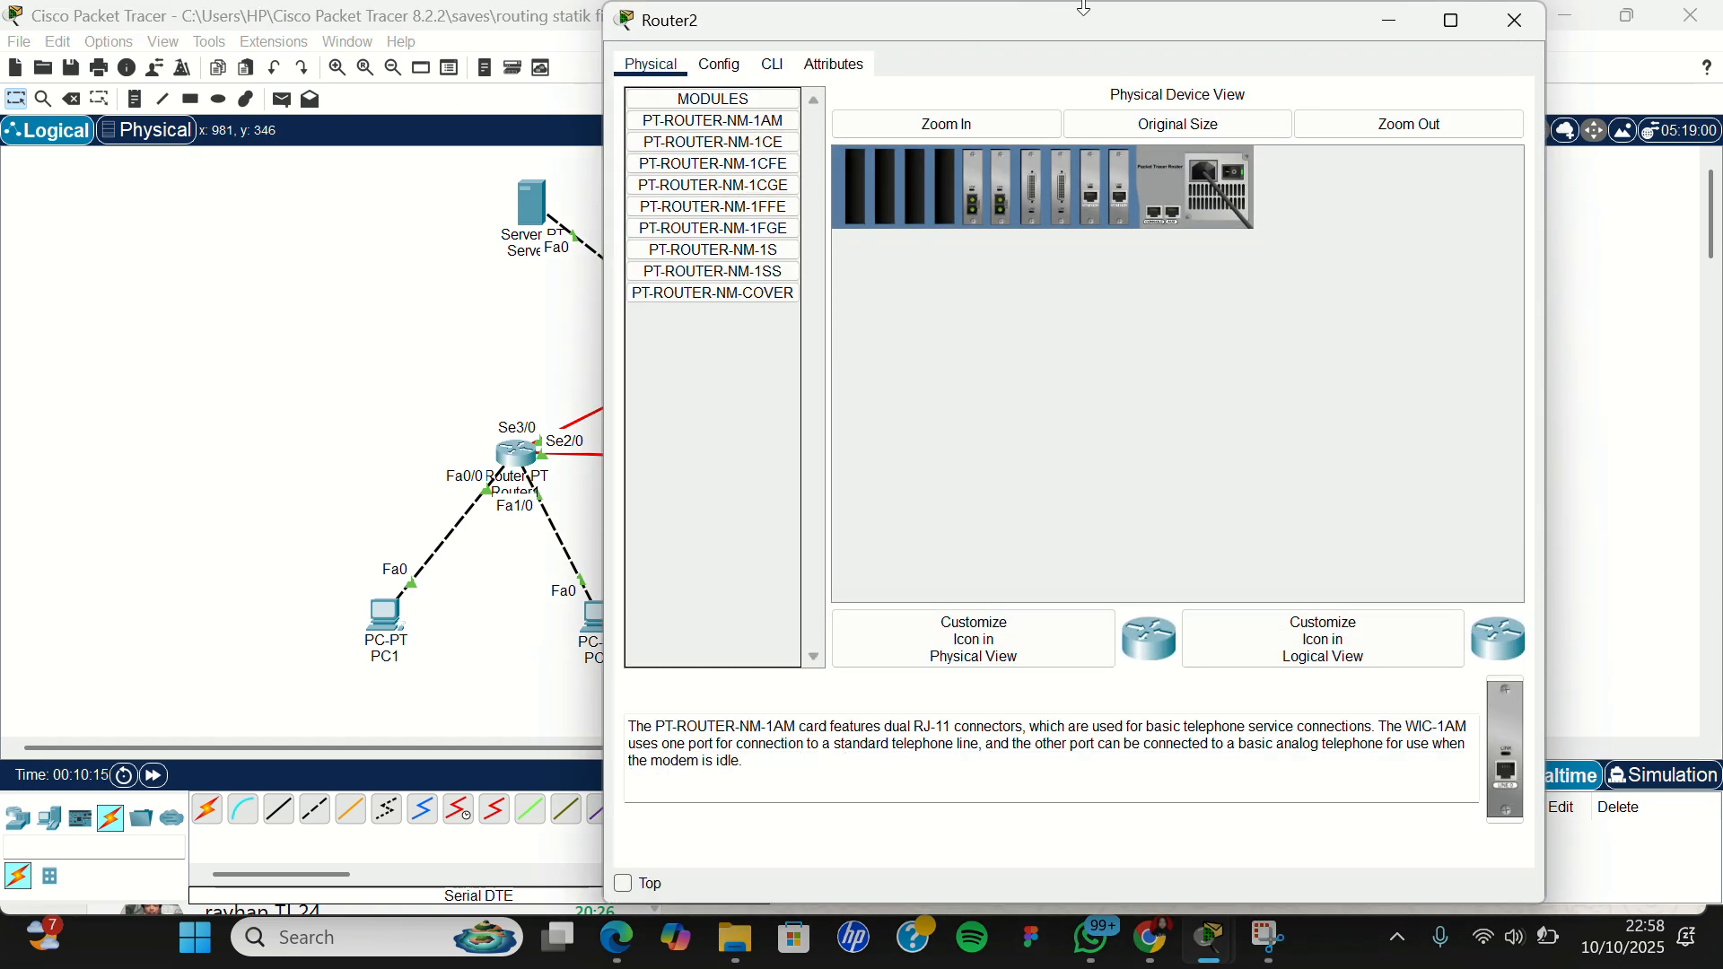
{"action": "left_click_drag", "start_coordinate": [1097, 11], "coordinate": [1097, 110]}
{"action": "left_click", "coordinate": [721, 168]}
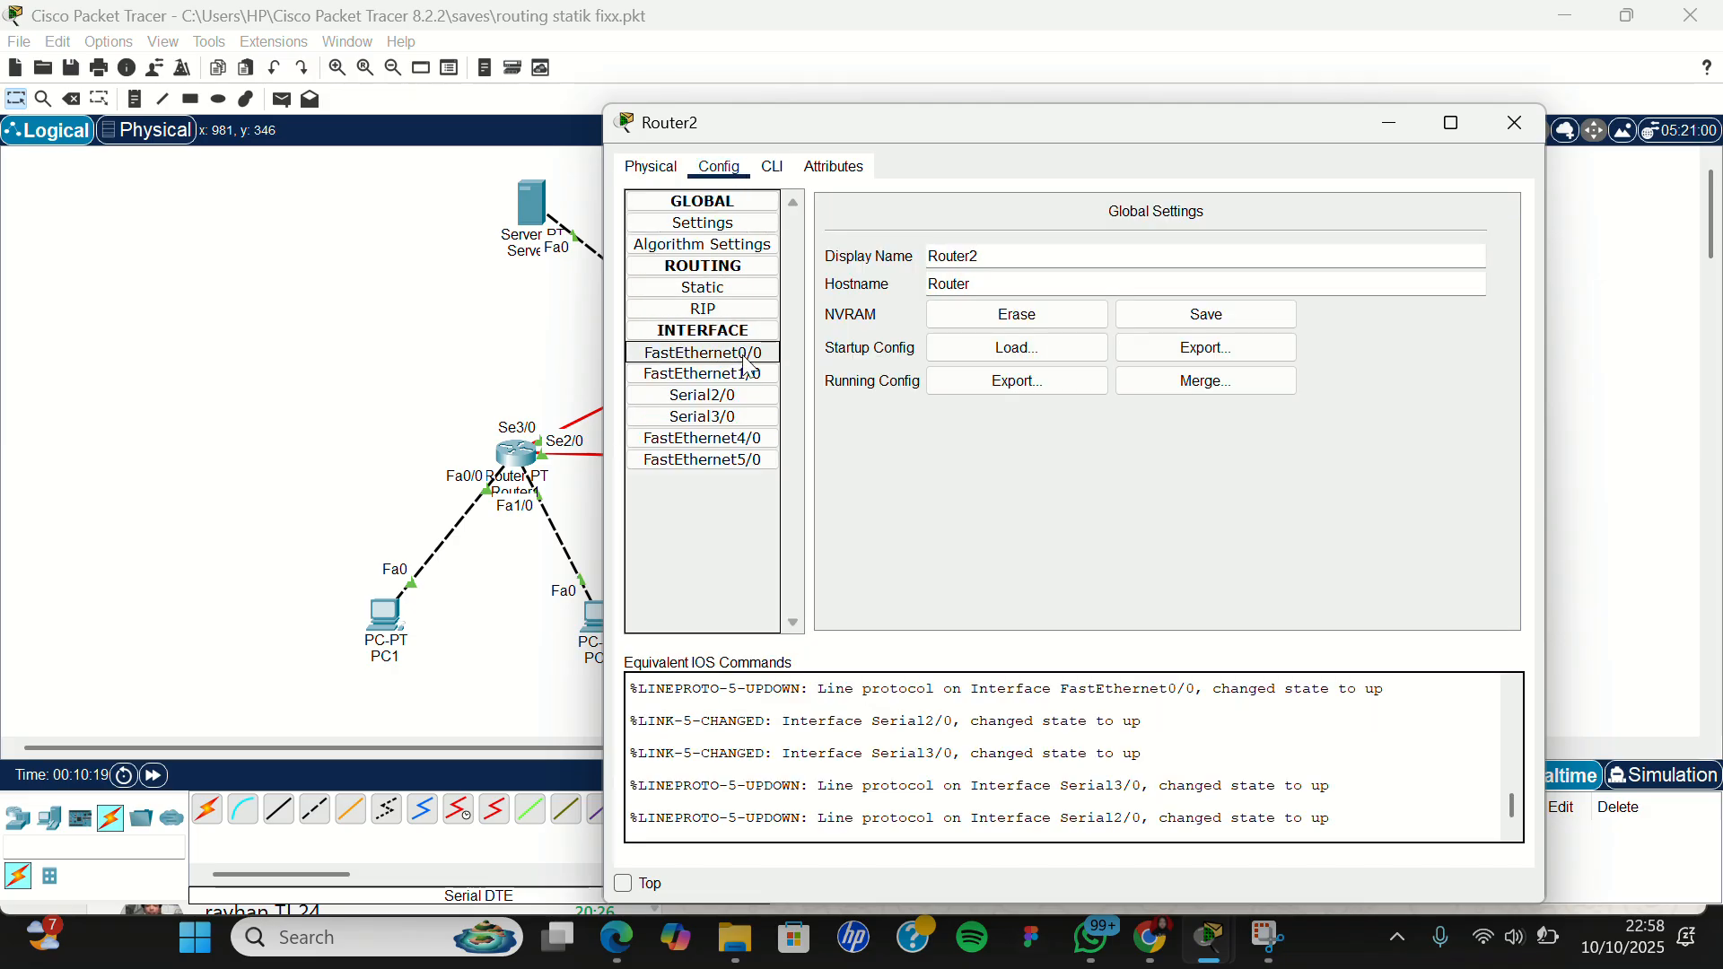
{"action": "left_click", "coordinate": [747, 358]}
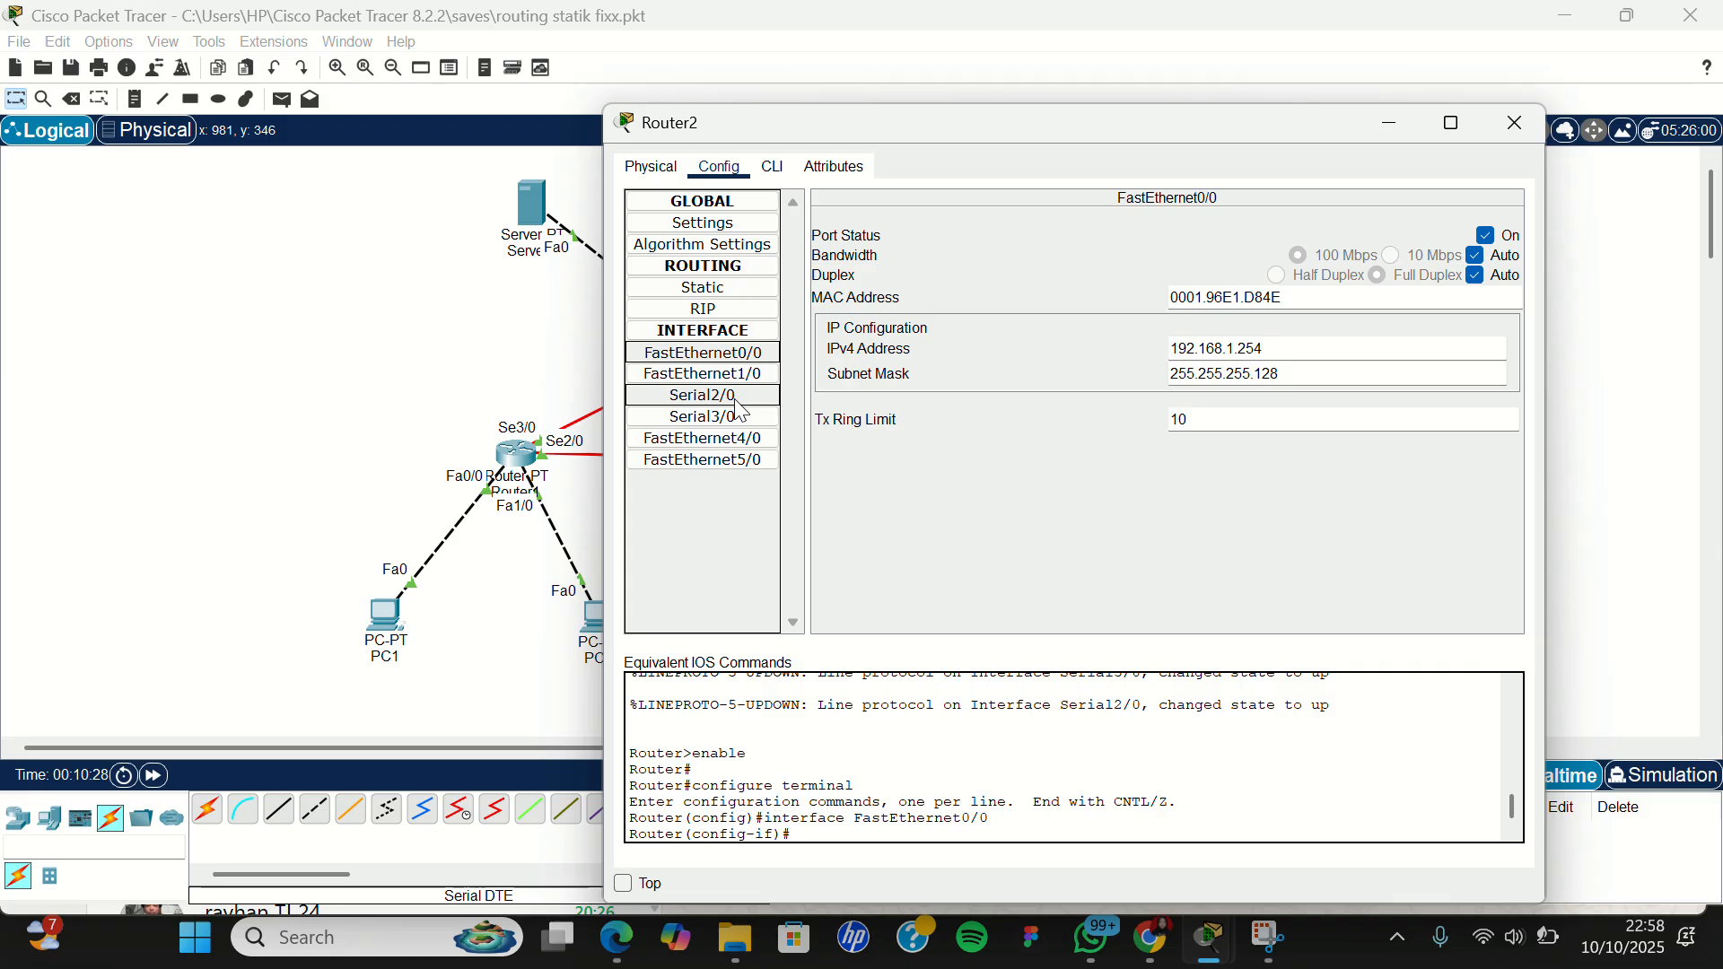
{"action": "left_click", "coordinate": [714, 375]}
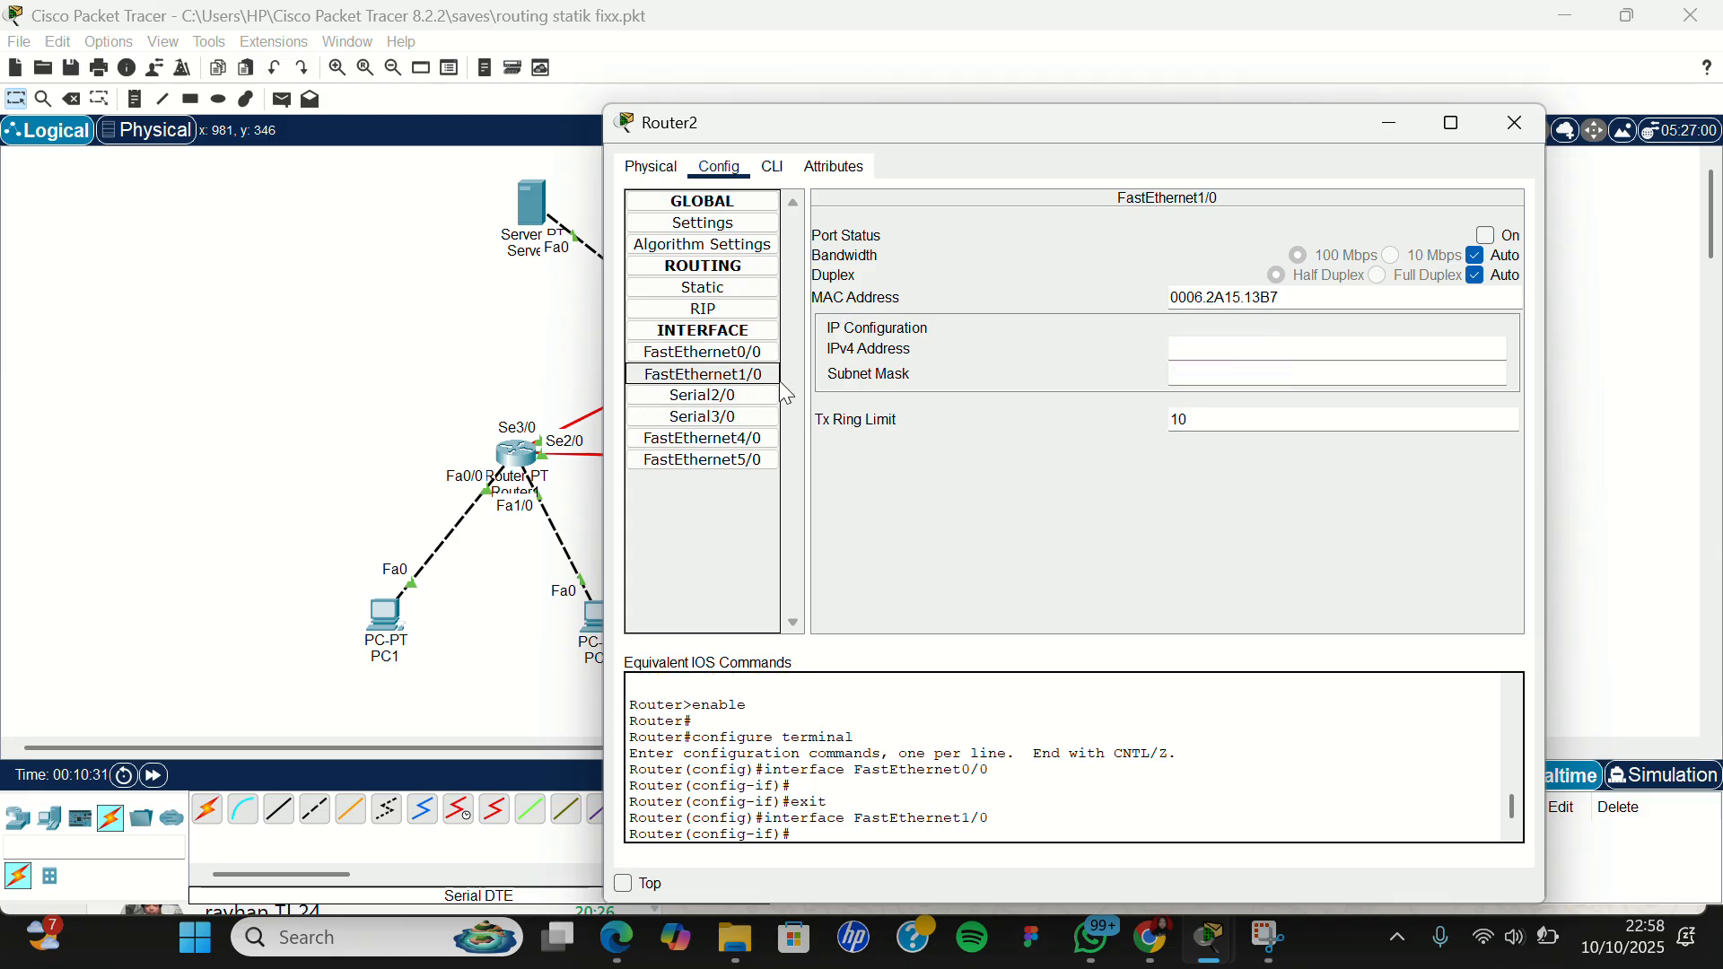
{"action": "left_click", "coordinate": [709, 397]}
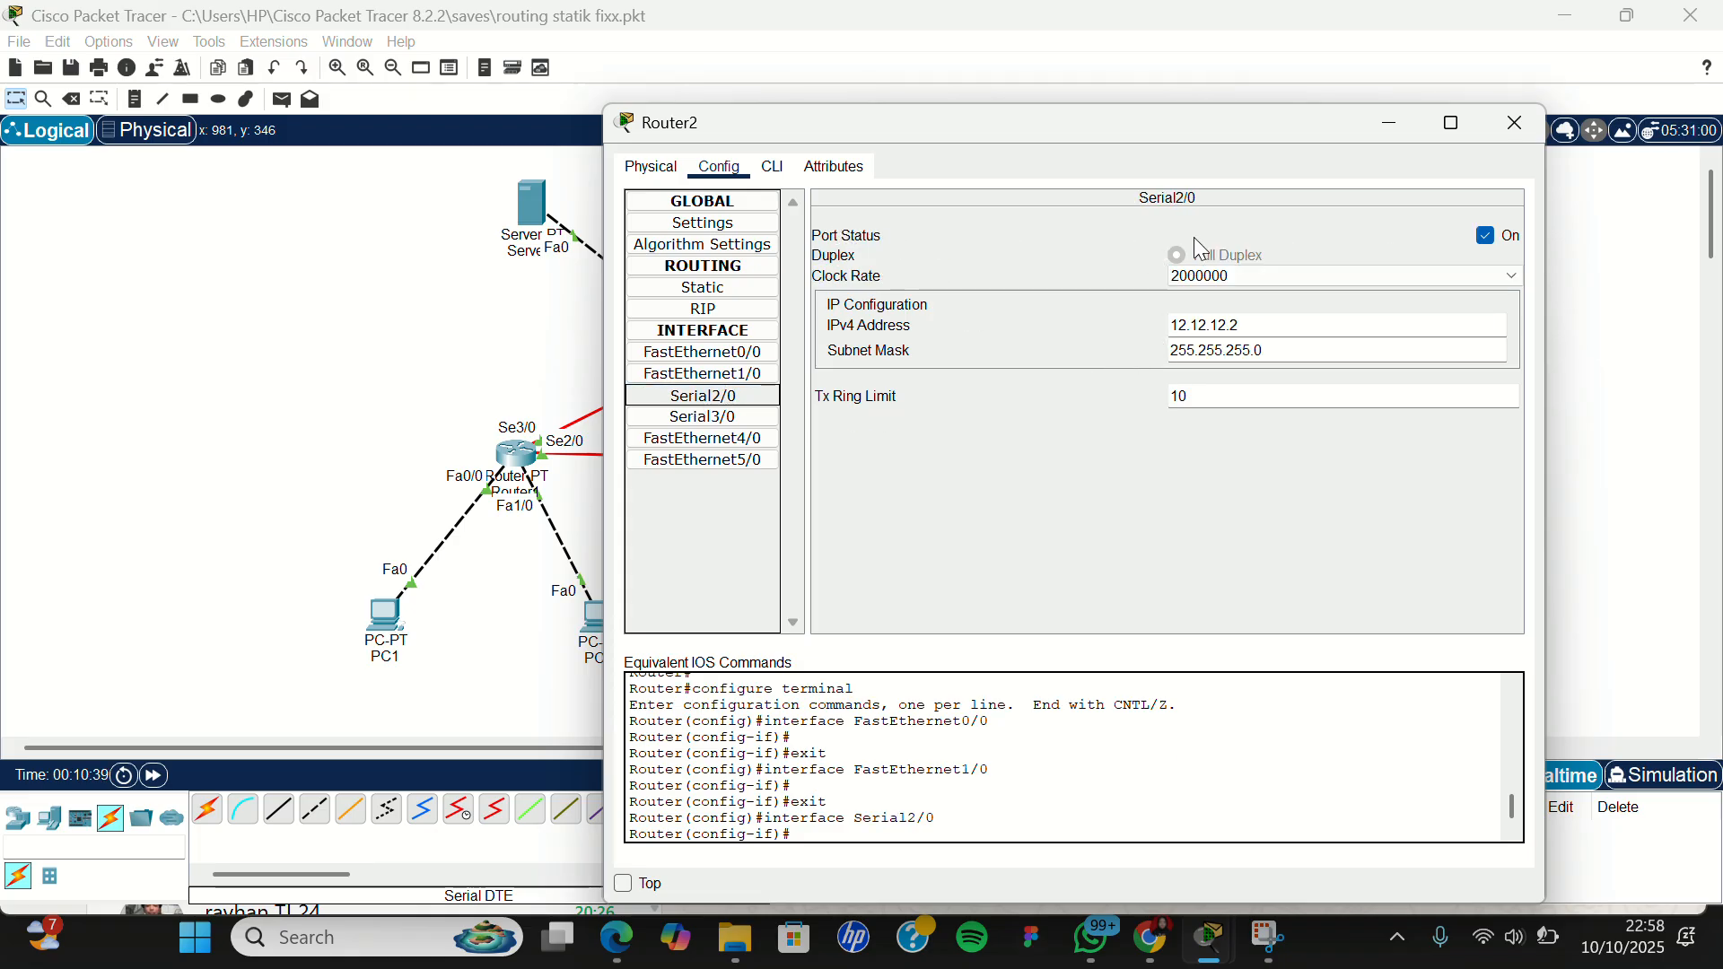
{"action": "left_click", "coordinate": [704, 416]}
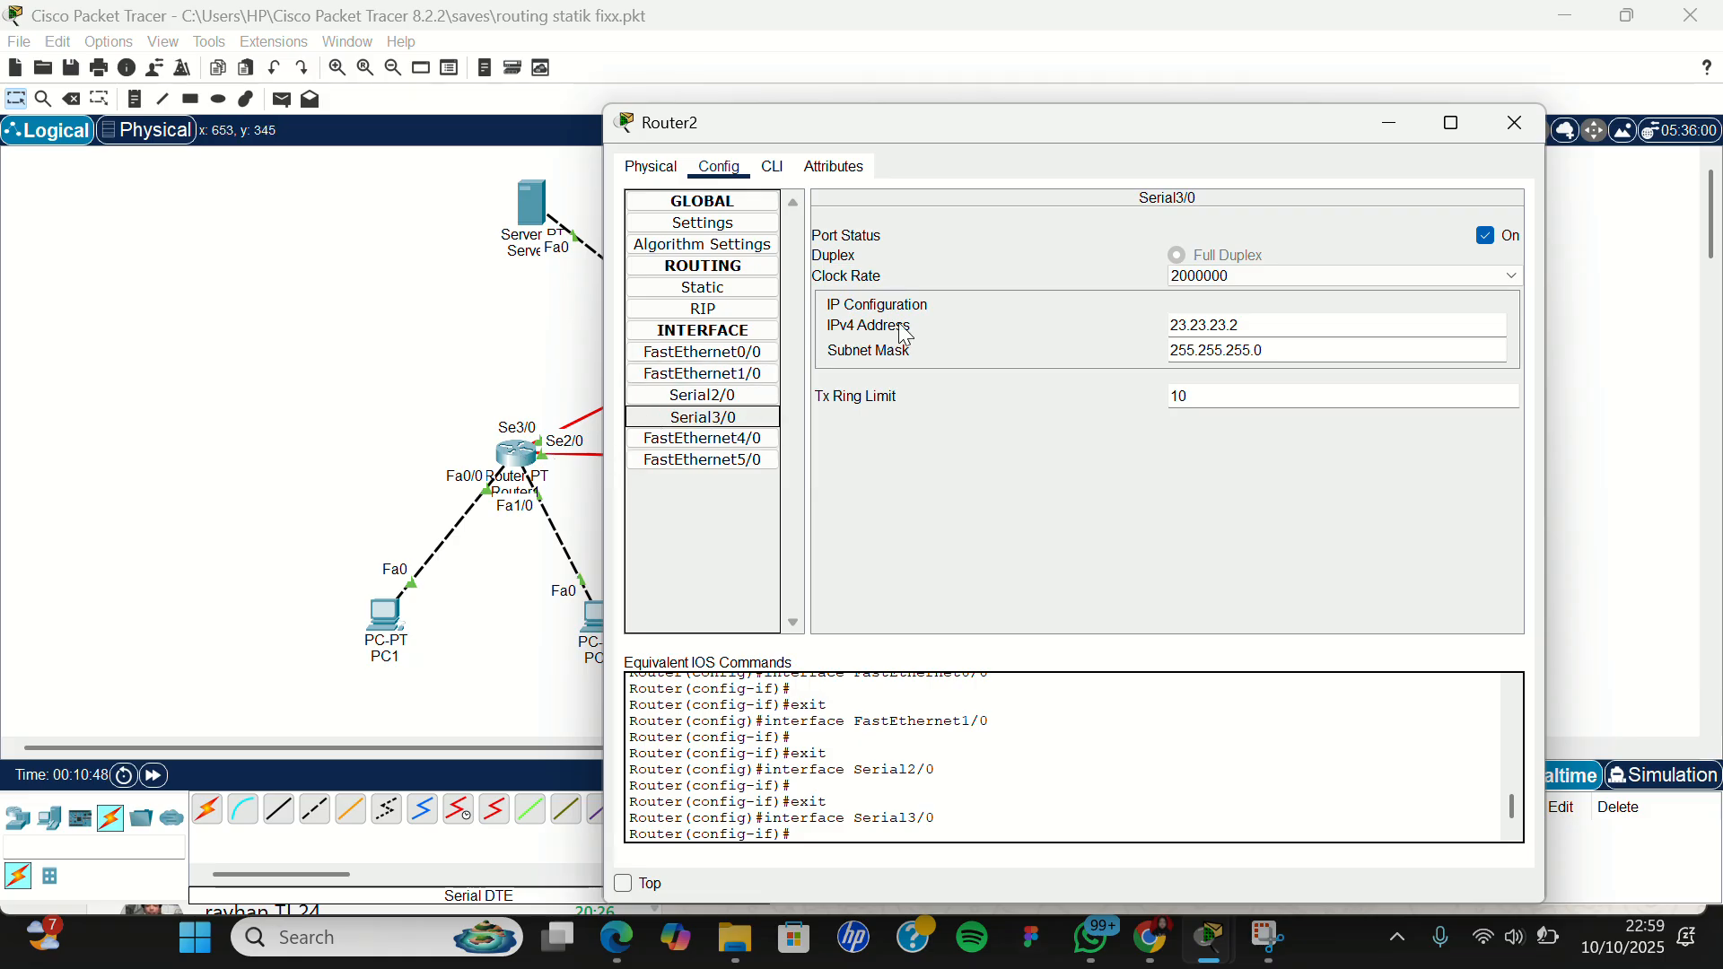
{"action": "left_click", "coordinate": [1517, 123]}
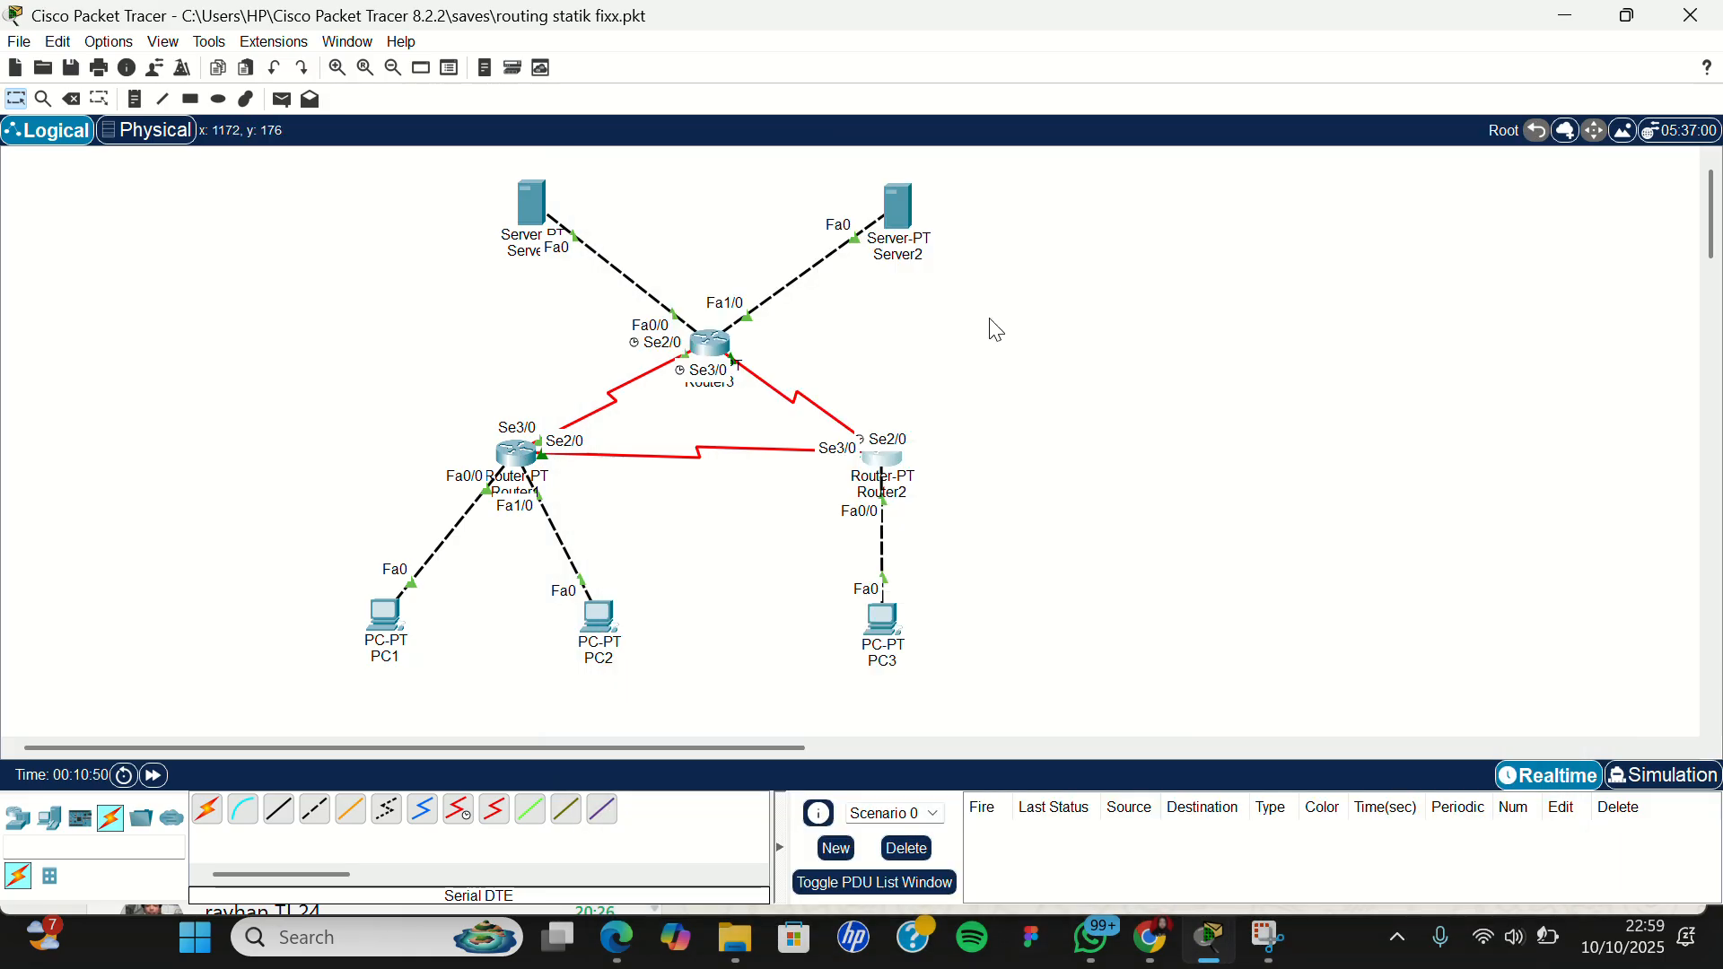
Step: Review the port status and IP configuration of Router3's FastEthernet0/0, FastEthernet1/0, Serial2/0 and Serial3/0 interfaces, and close its window
{"action": "left_click", "coordinate": [713, 350]}
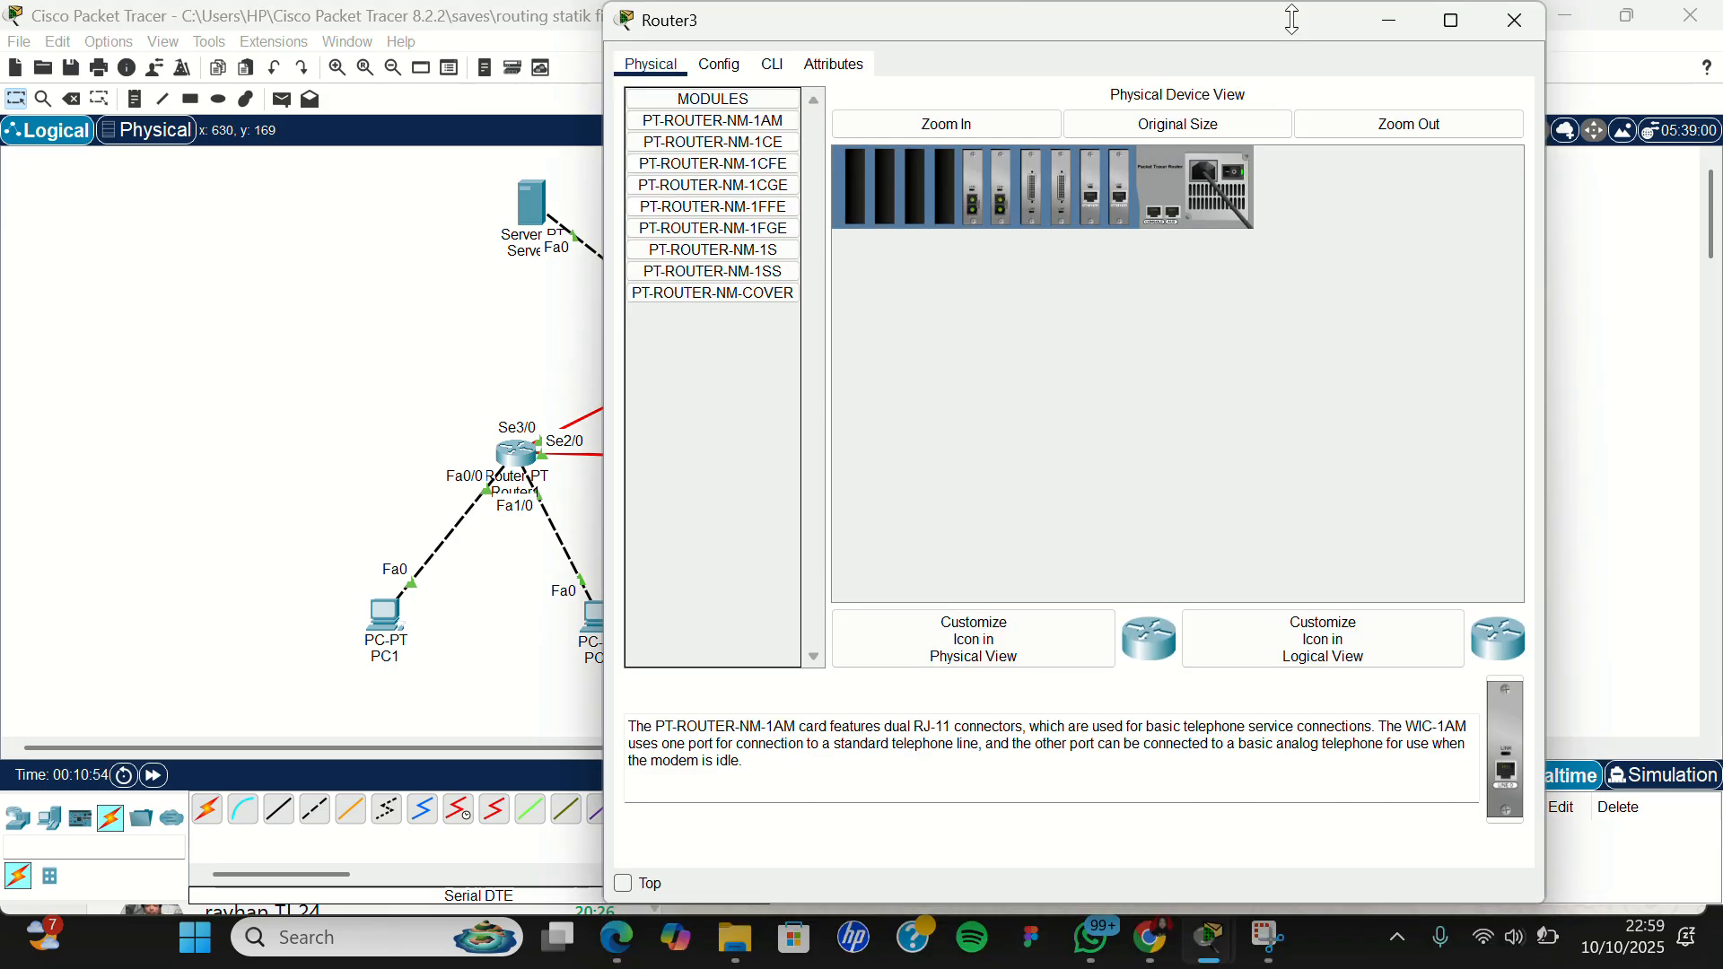
{"action": "left_click_drag", "start_coordinate": [1293, 20], "coordinate": [1293, 151]}
{"action": "left_click", "coordinate": [720, 196]}
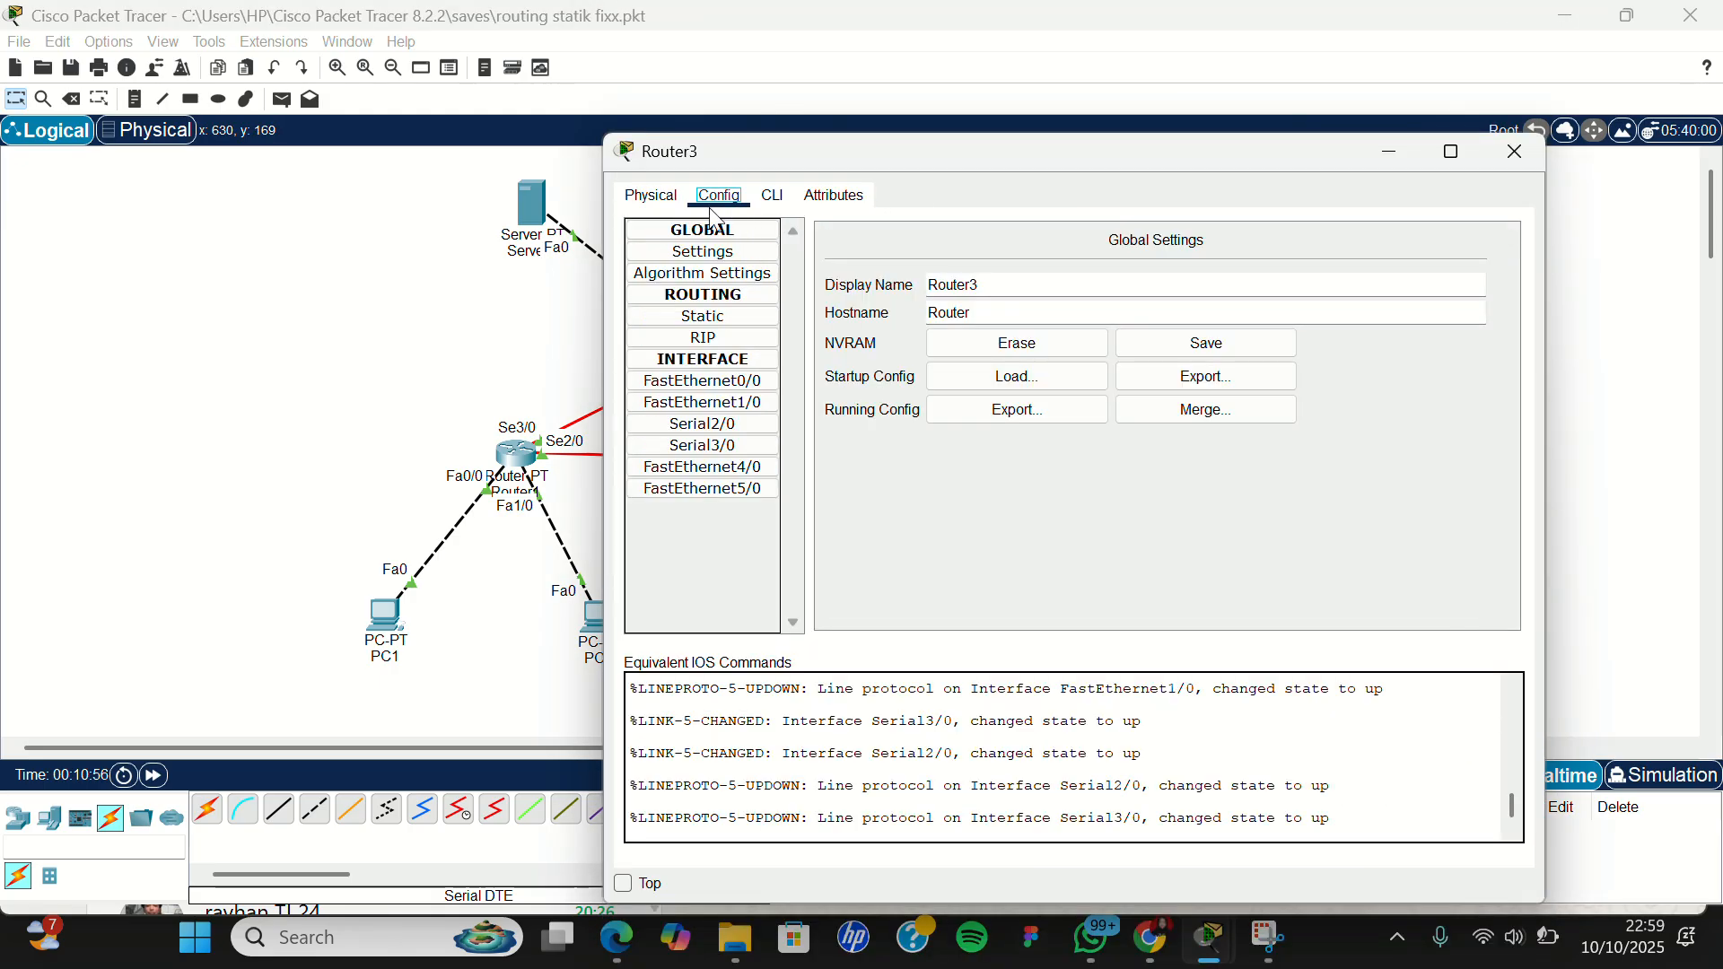
{"action": "left_click", "coordinate": [738, 383]}
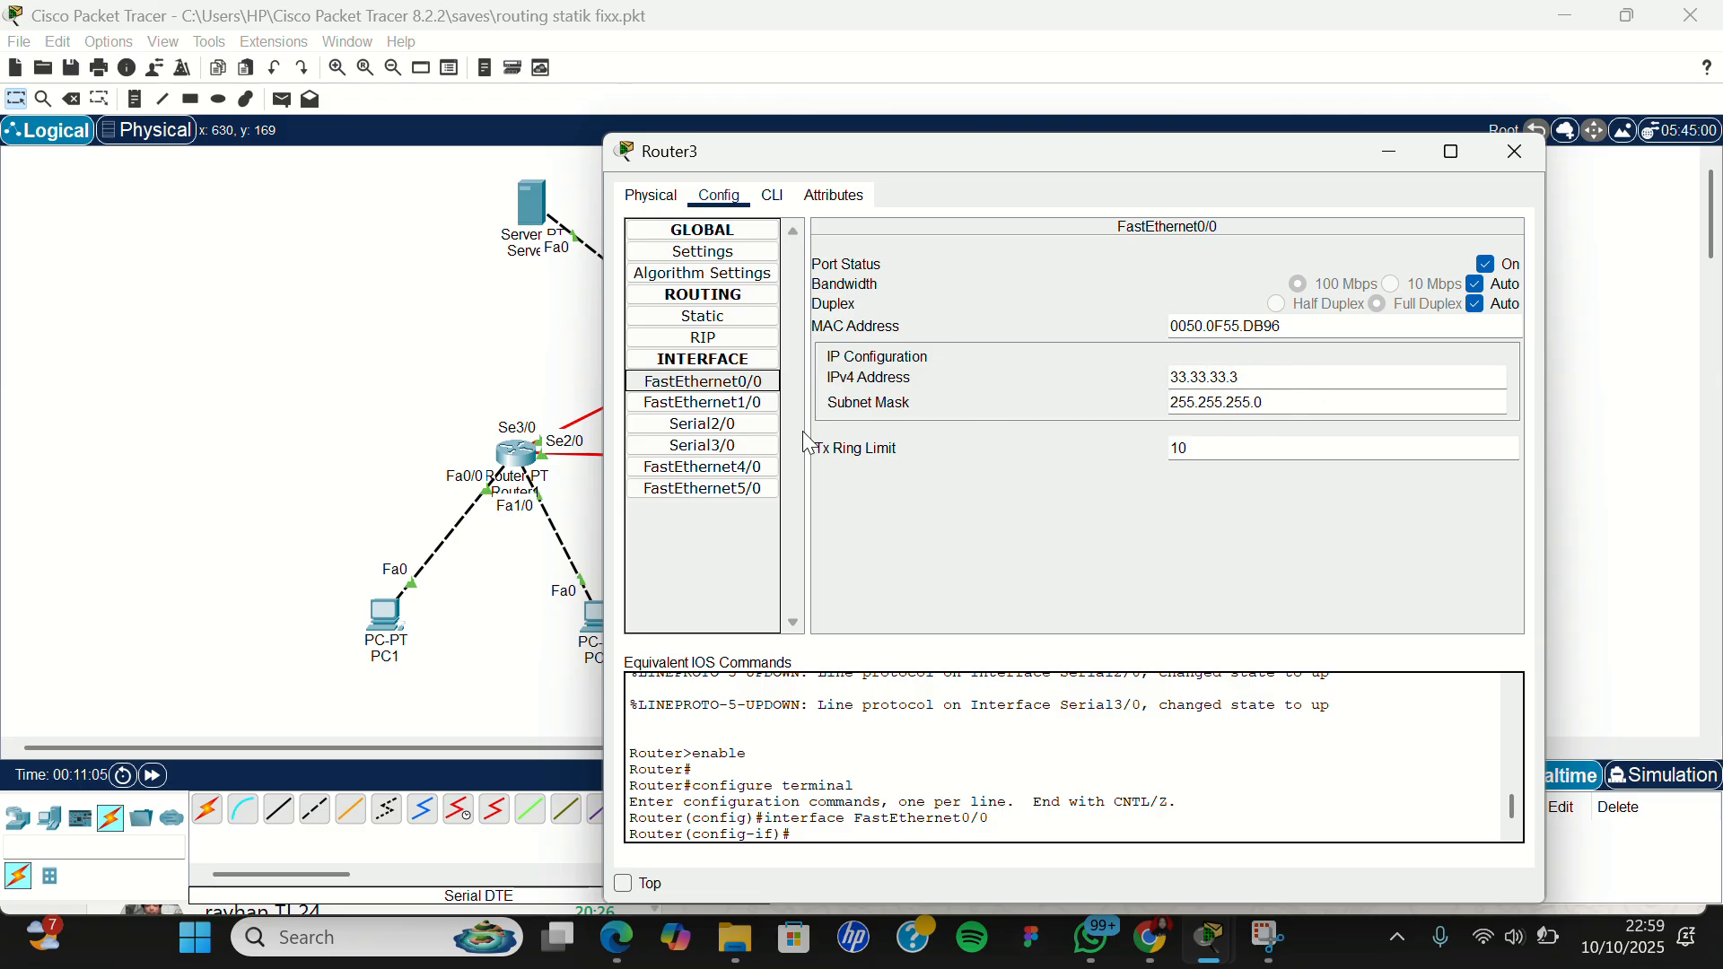
{"action": "left_click", "coordinate": [741, 409]}
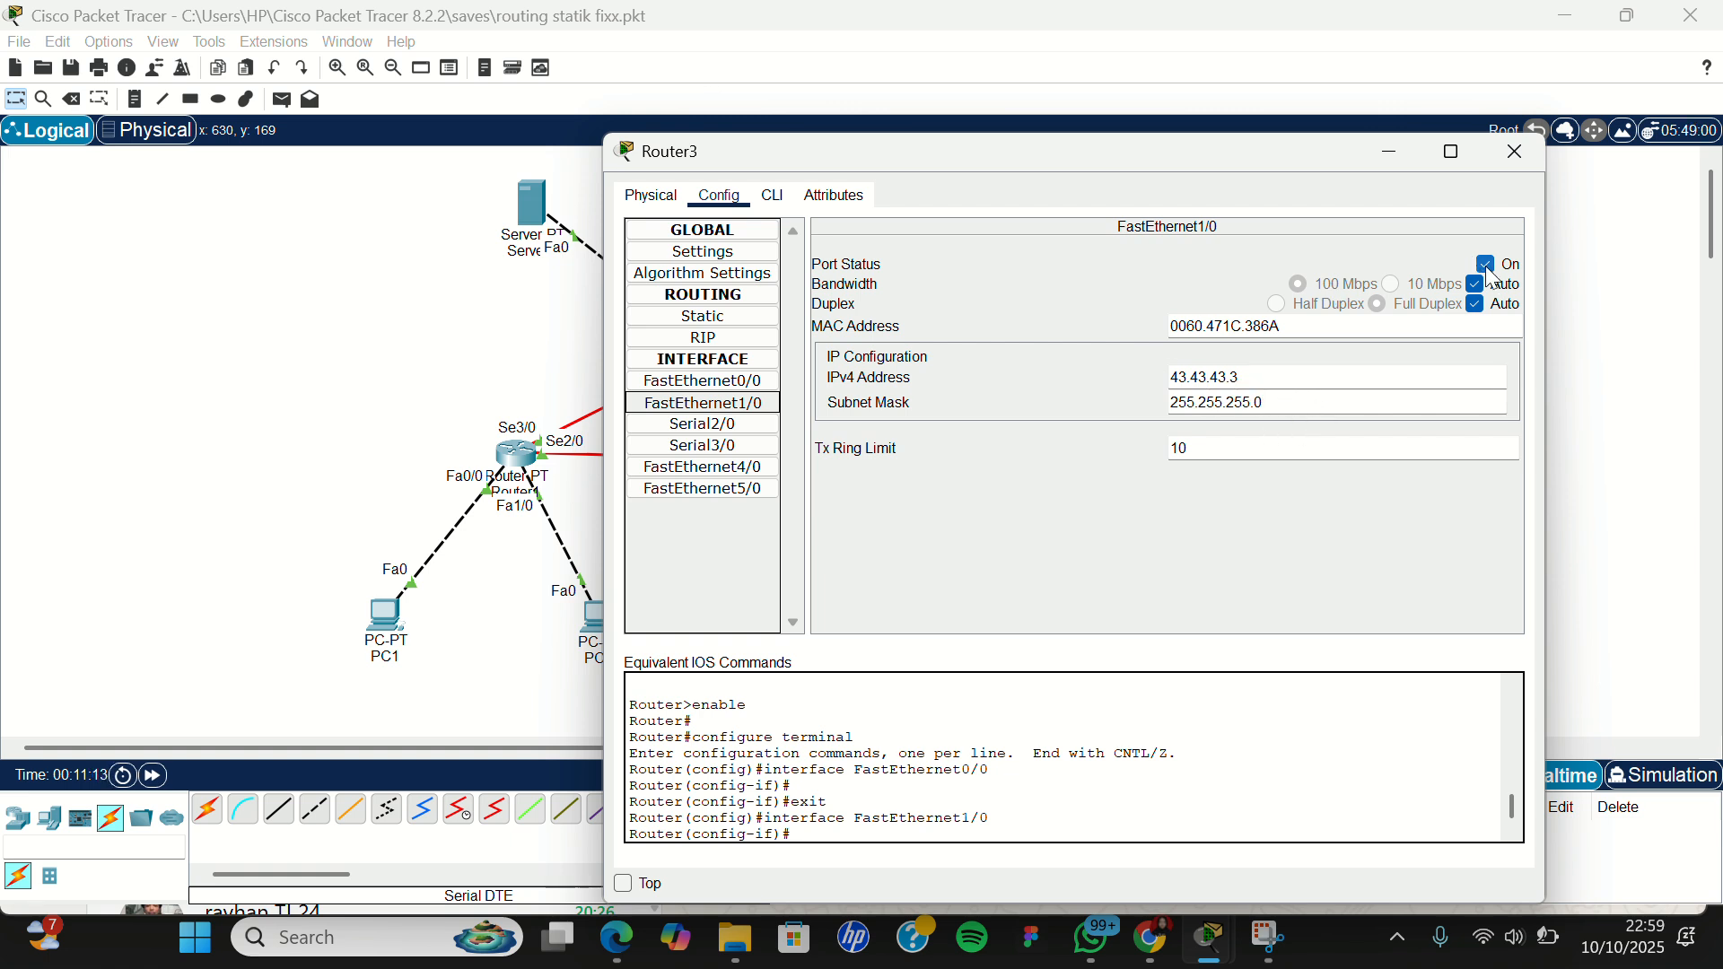
{"action": "left_click", "coordinate": [709, 424]}
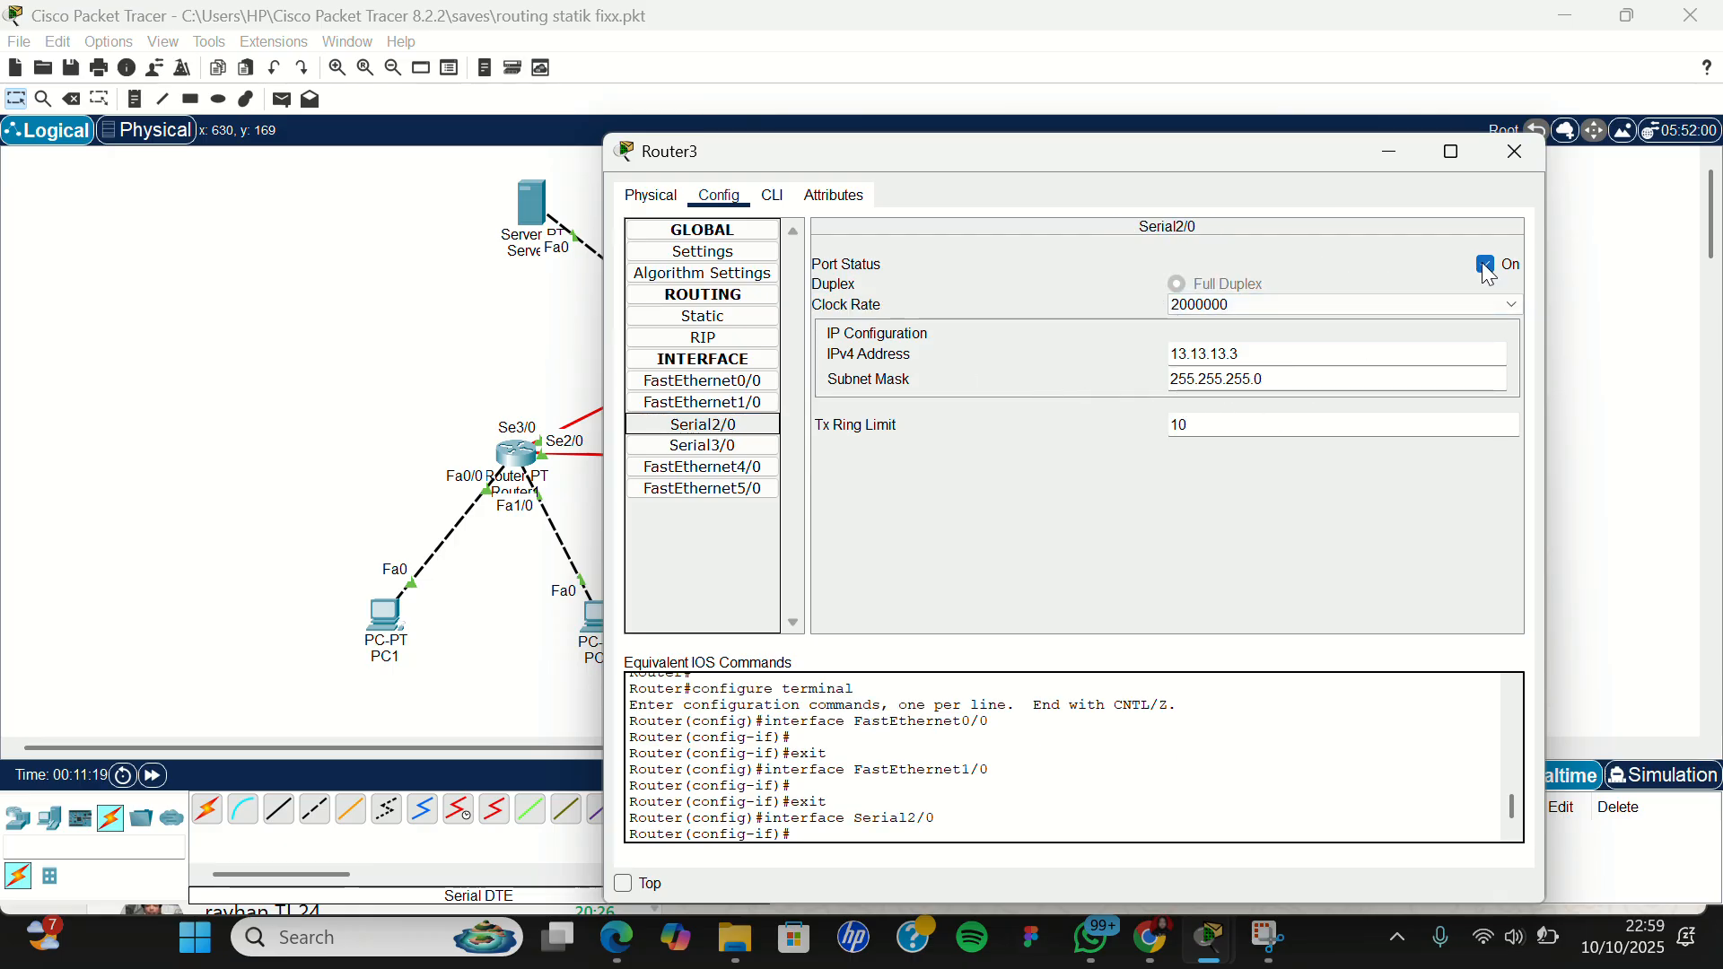
{"action": "left_click", "coordinate": [701, 446]}
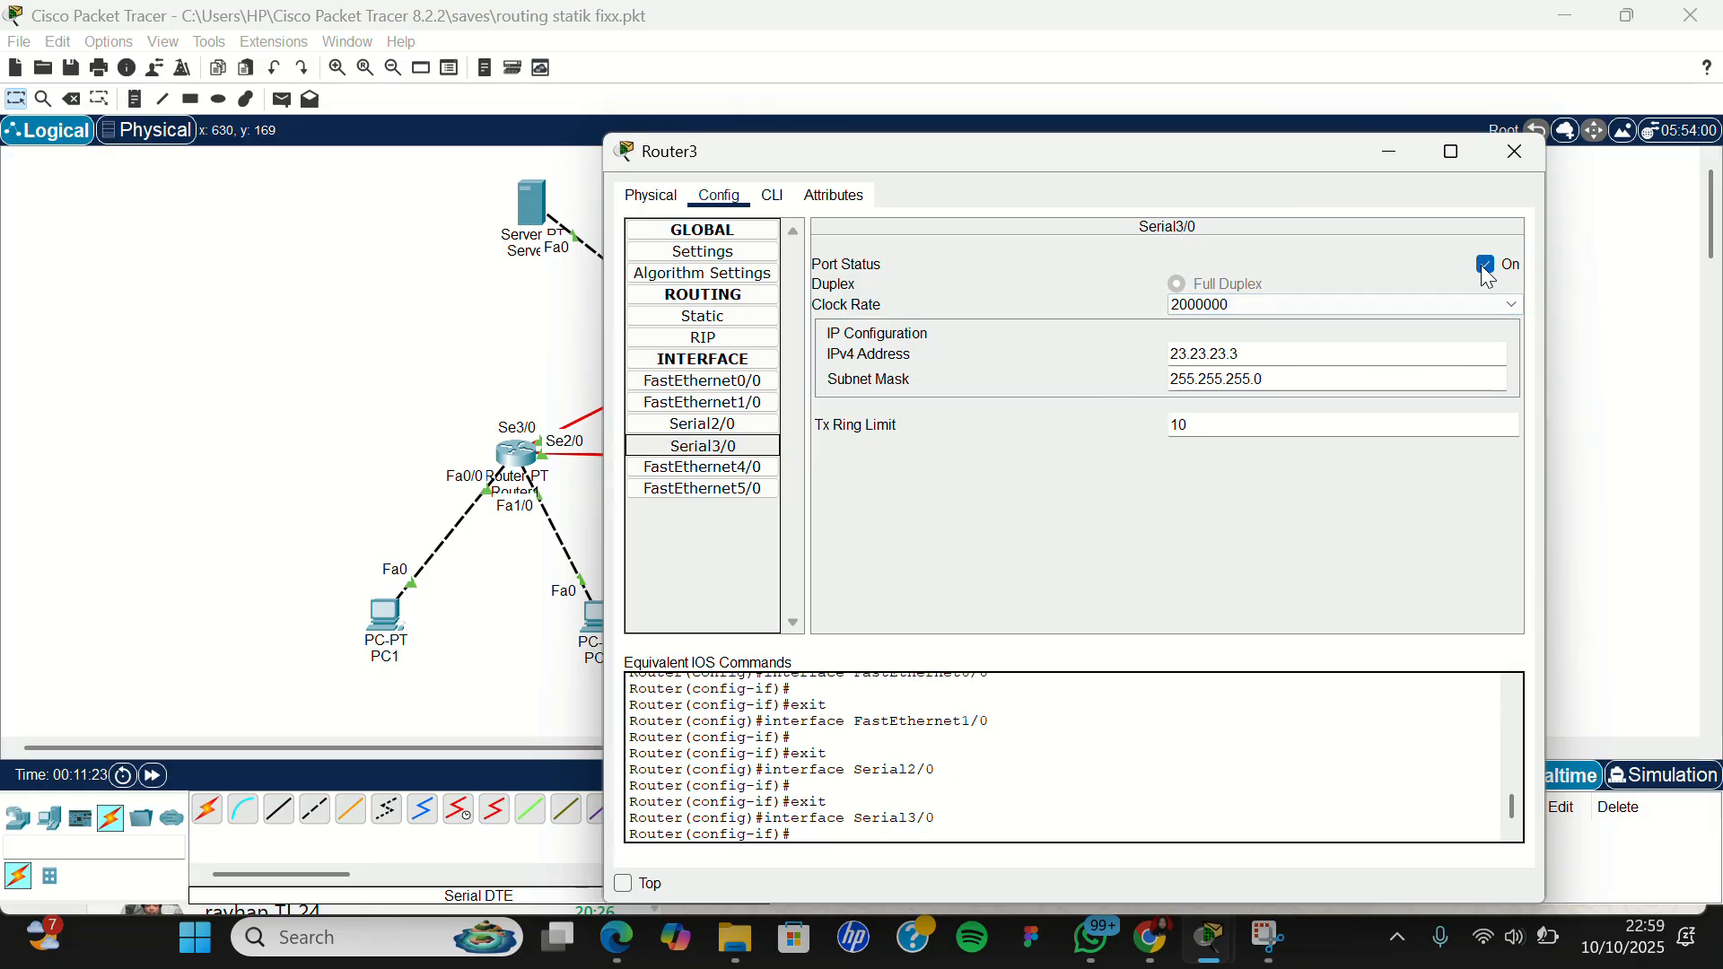
{"action": "left_click", "coordinate": [1516, 152]}
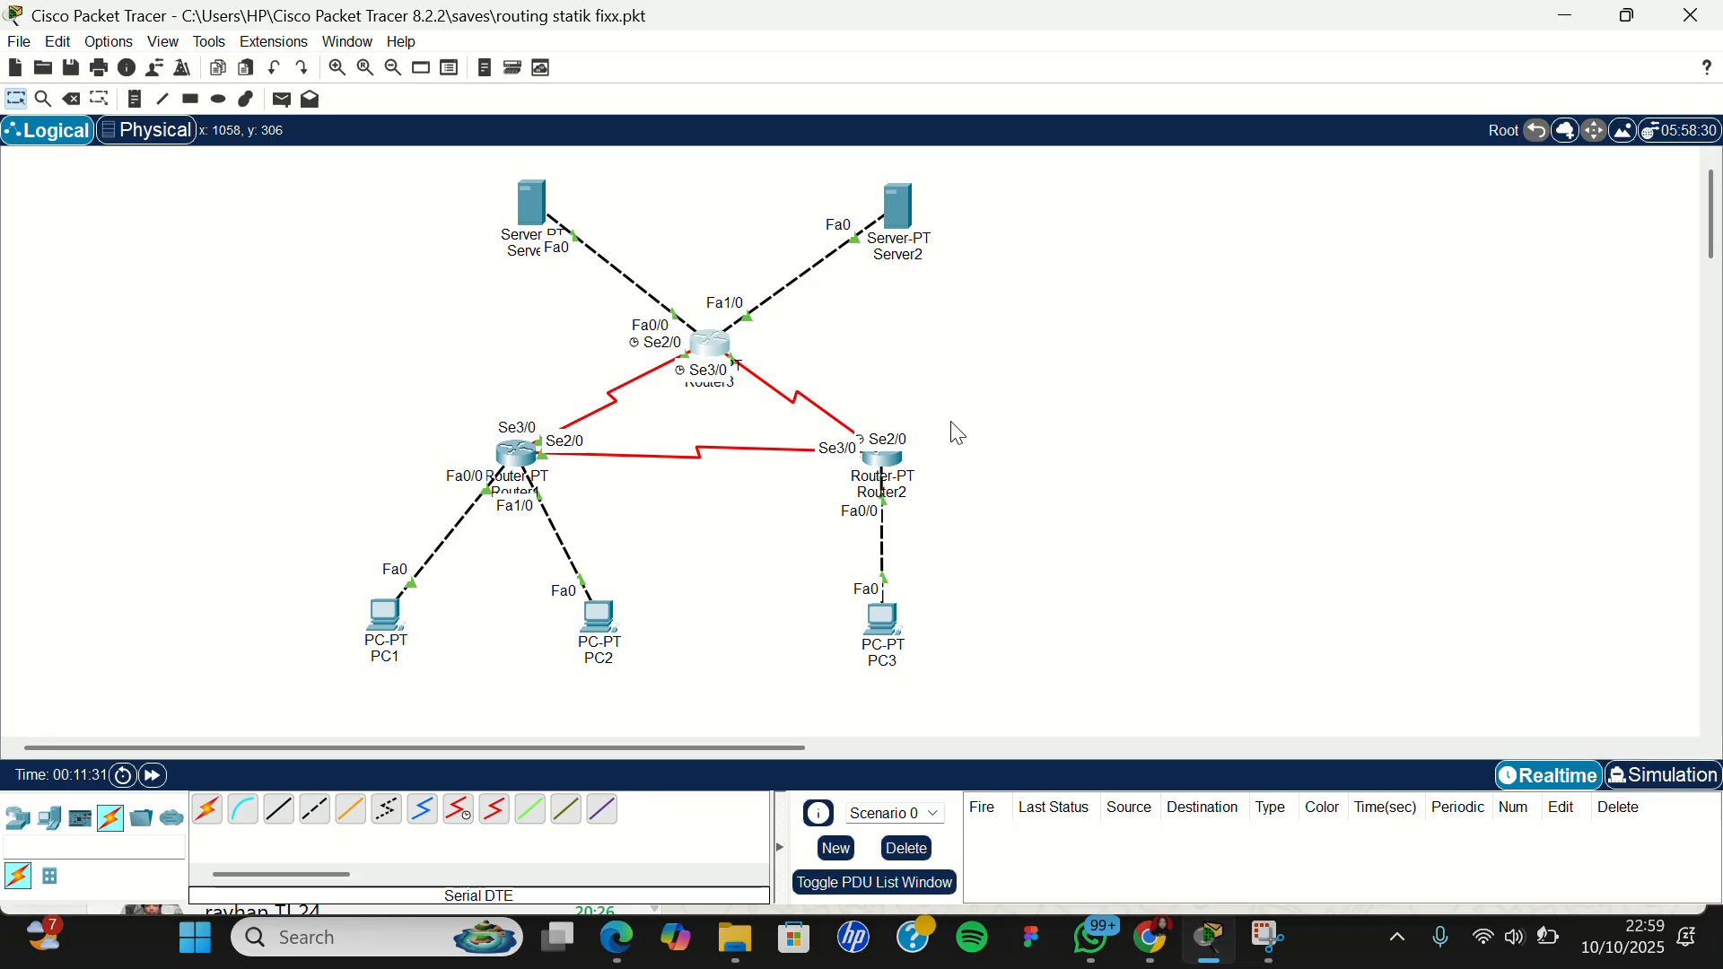
Step: Open Router1's static routes and examine the listed networks and next hops
{"action": "left_click", "coordinate": [527, 464]}
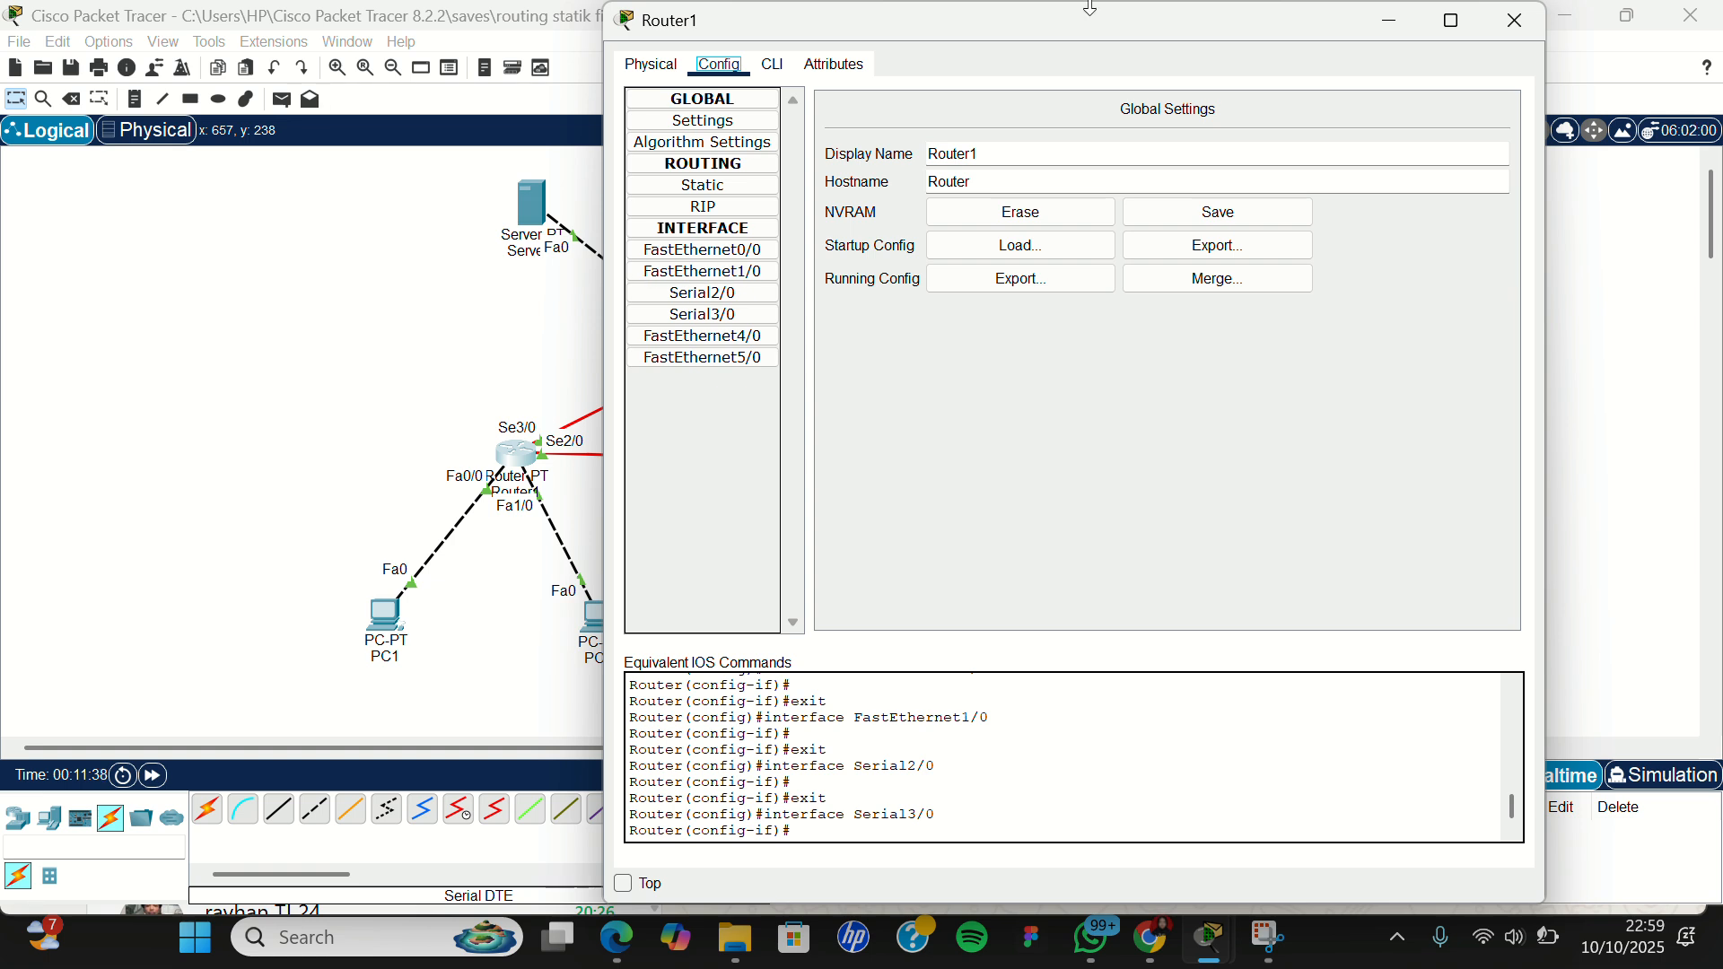
{"action": "left_click_drag", "start_coordinate": [1092, 8], "coordinate": [1092, 72]}
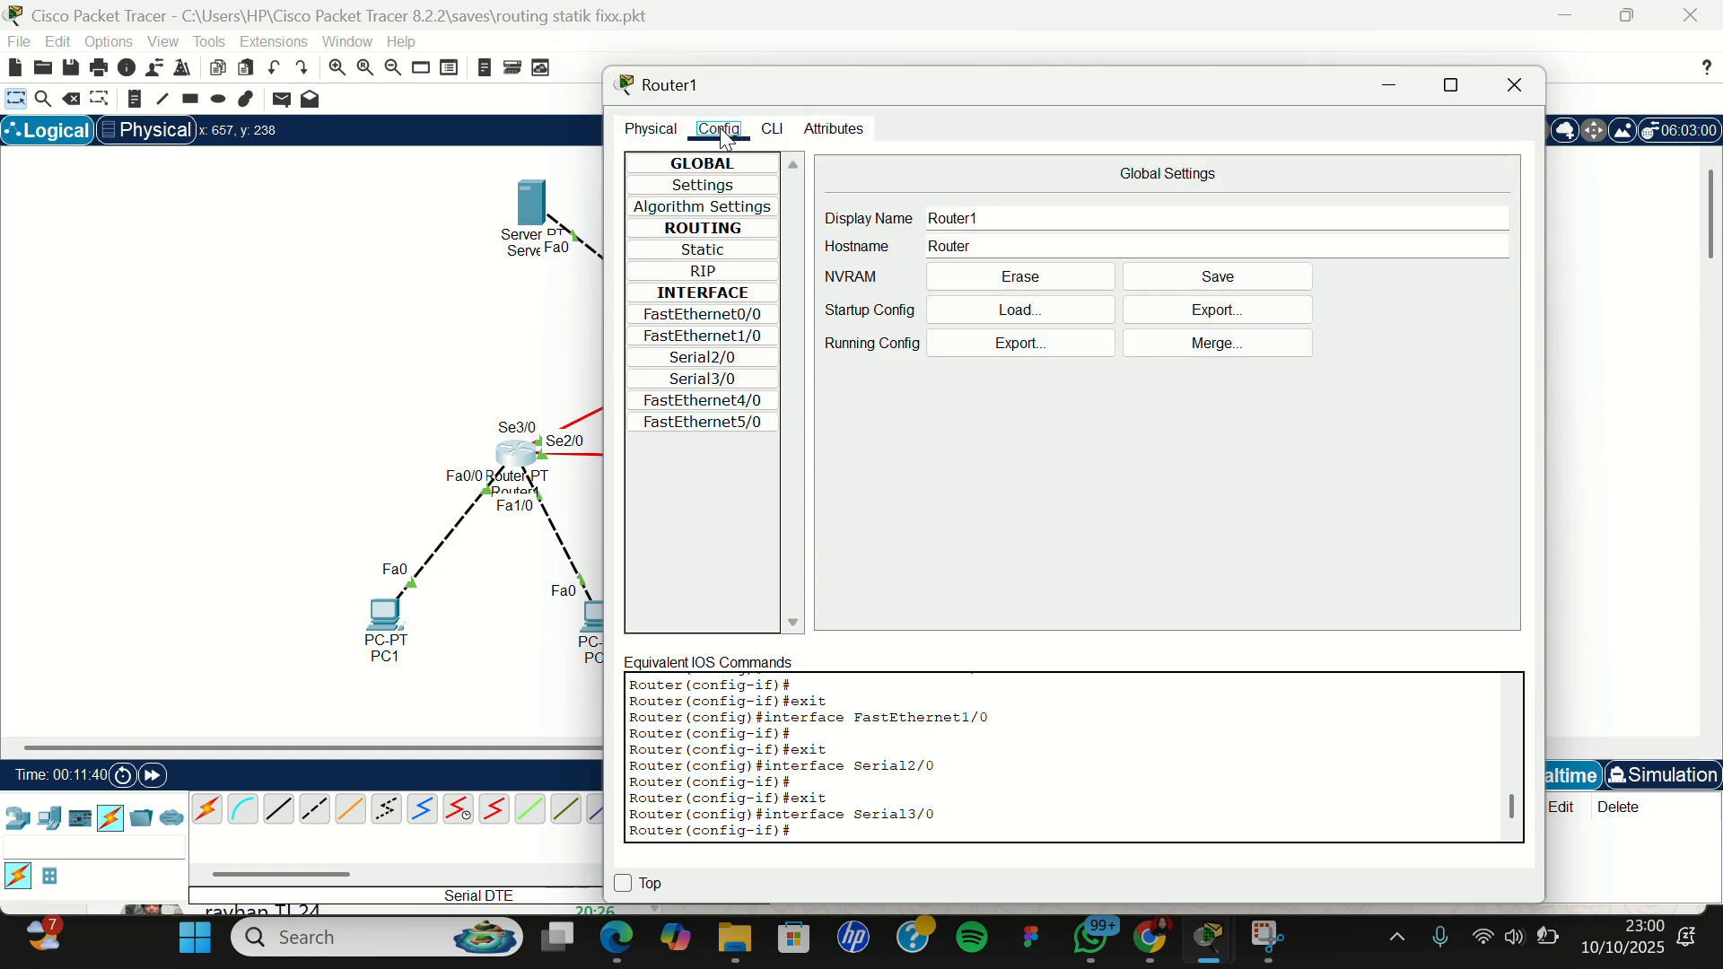
{"action": "left_click", "coordinate": [725, 253]}
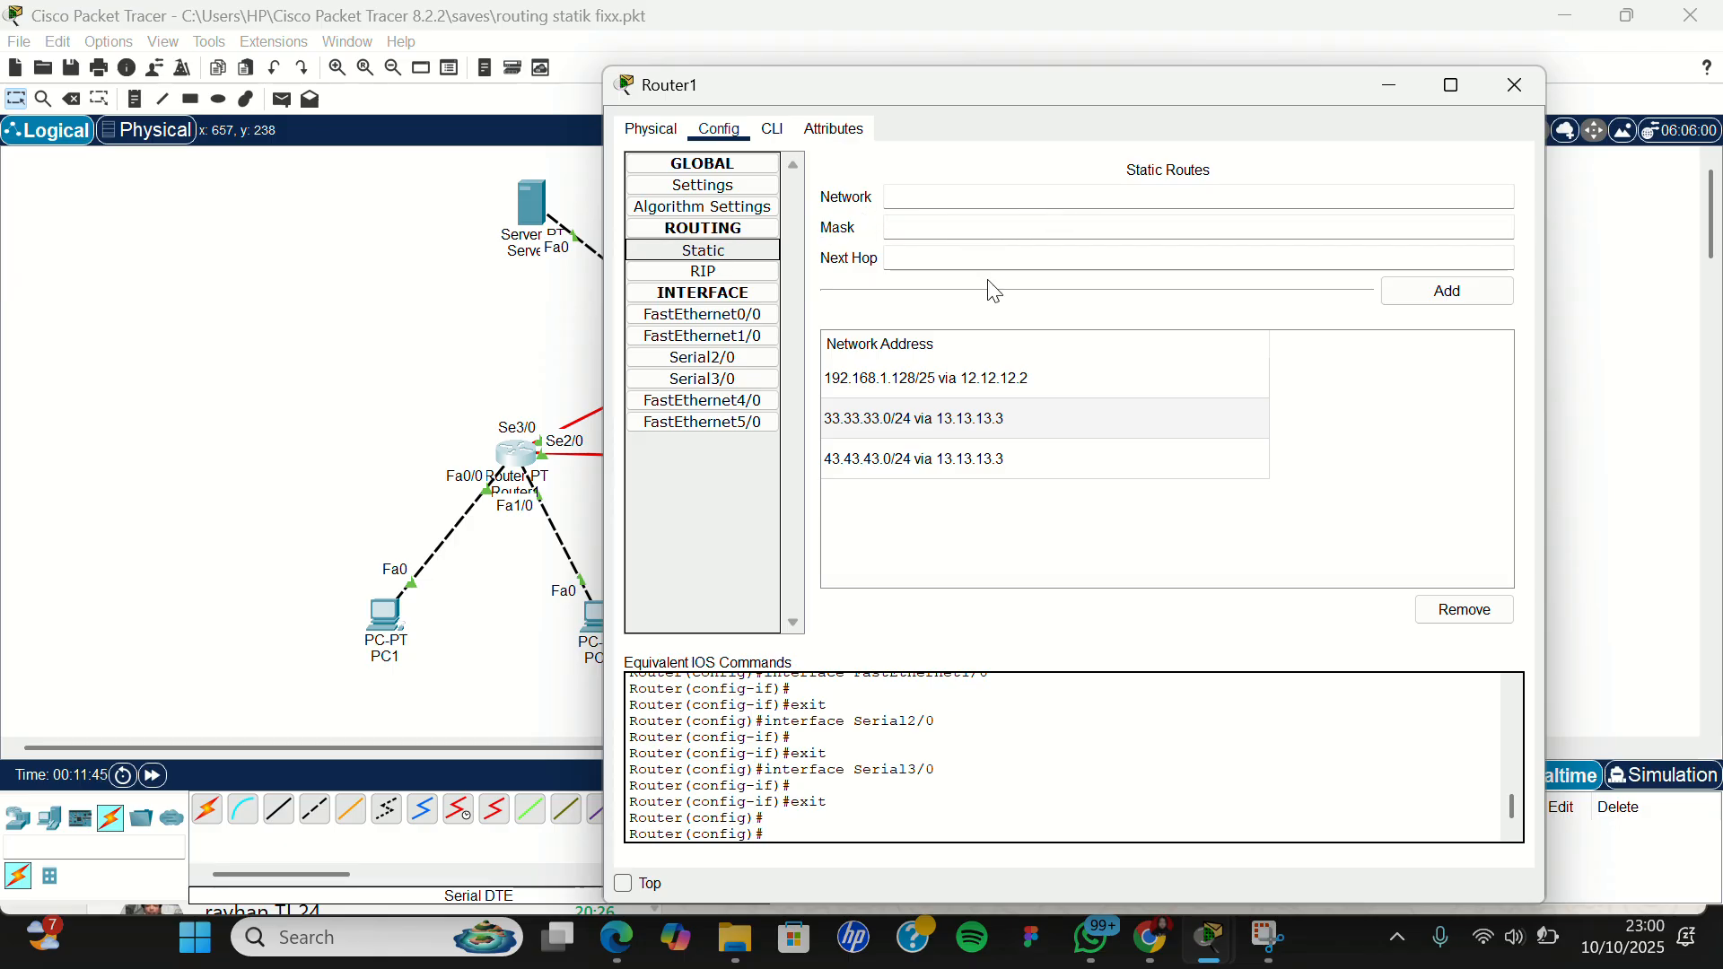
Step: Switch to the routing article in Edge and examine its static routing table of destinations, netmasks and next hops for each router
{"action": "left_click", "coordinate": [618, 938]}
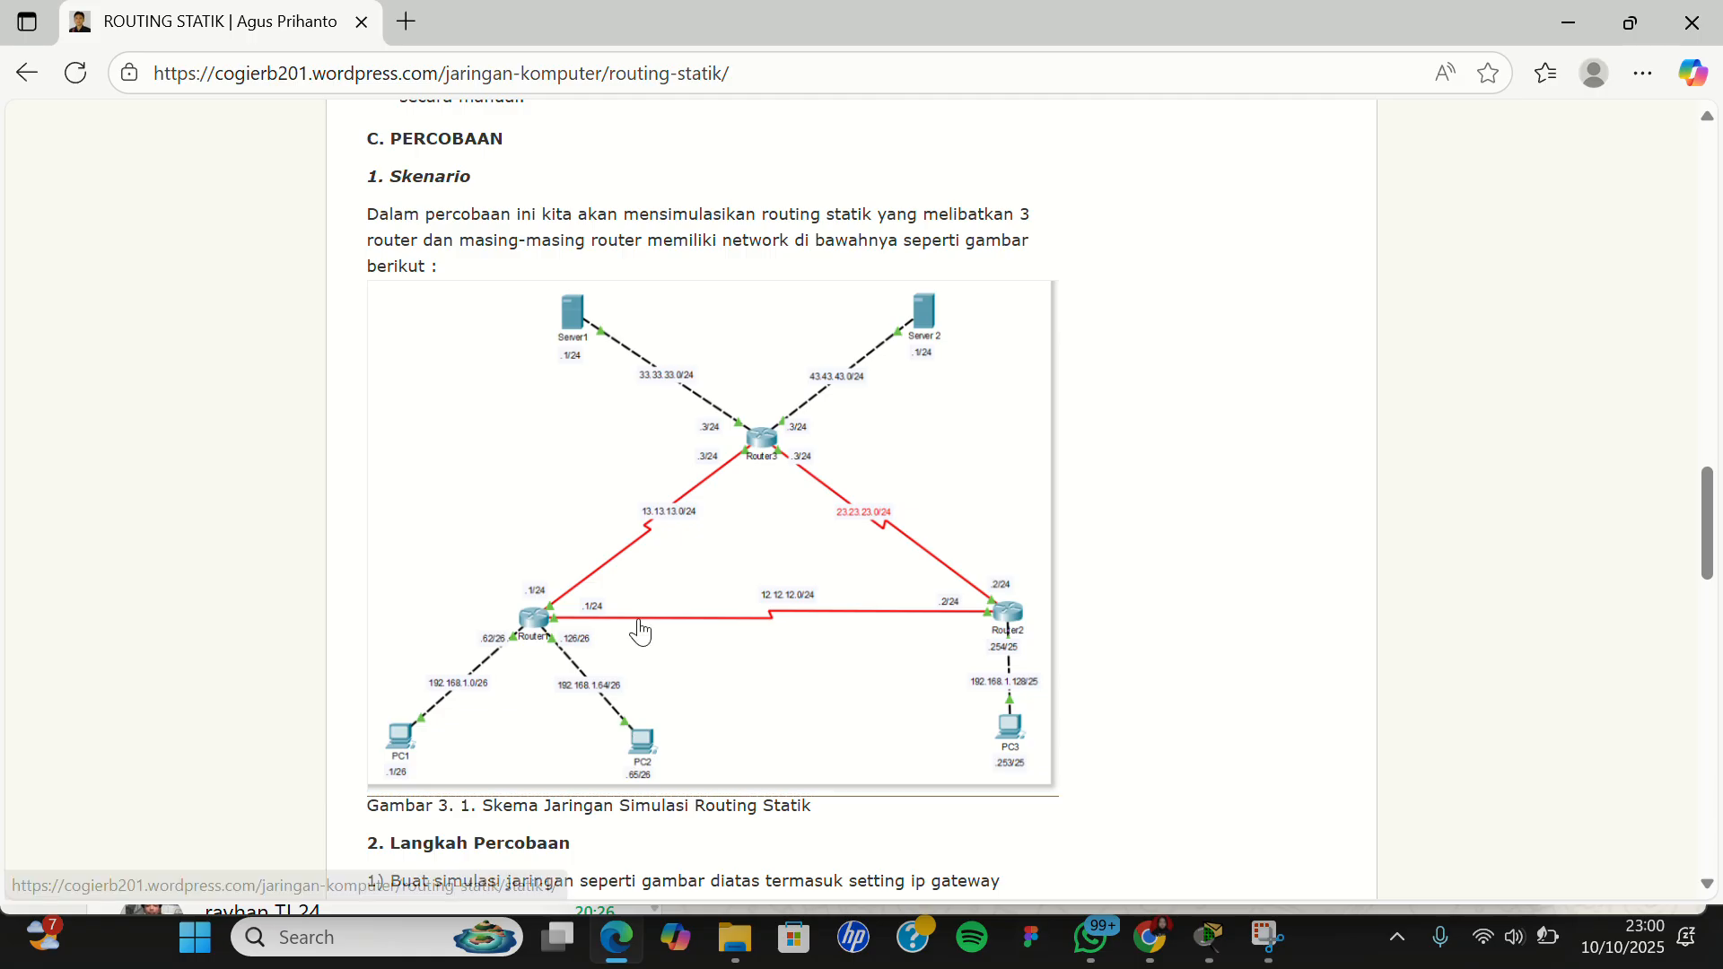
{"action": "scroll", "coordinate": [640, 633], "scroll_direction": "down", "scroll_amount": 8}
{"action": "scroll", "coordinate": [640, 633], "scroll_direction": "down", "scroll_amount": 1}
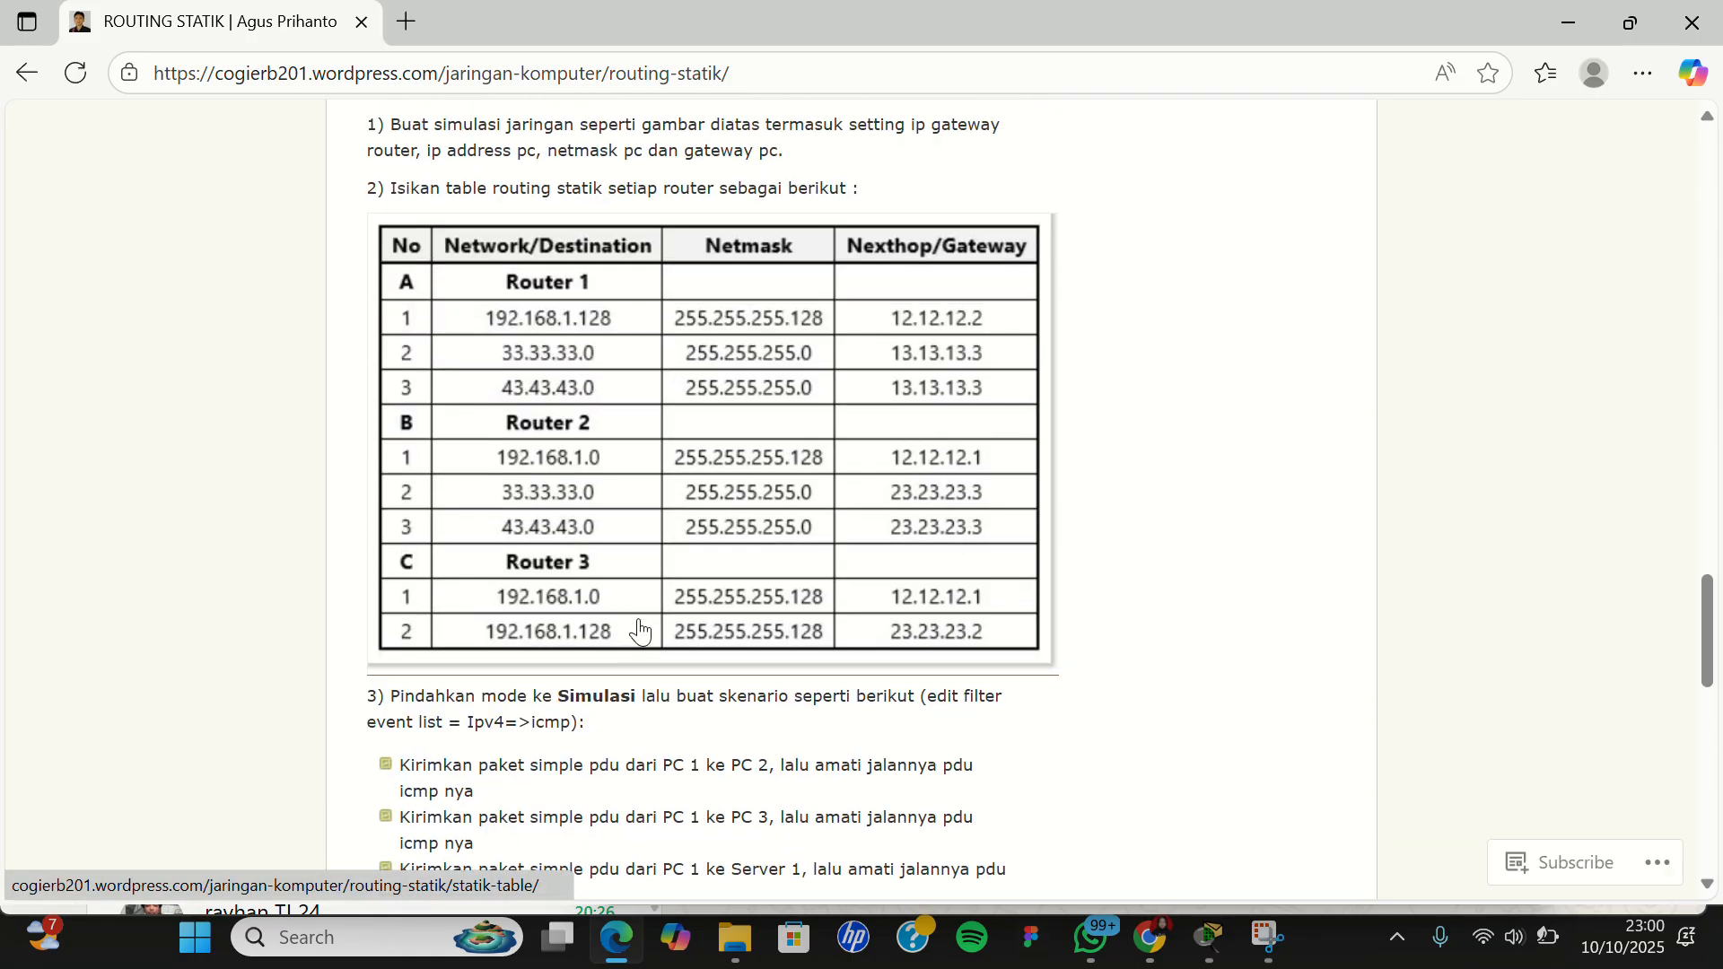
{"action": "scroll", "coordinate": [641, 631], "scroll_direction": "up", "scroll_amount": 1}
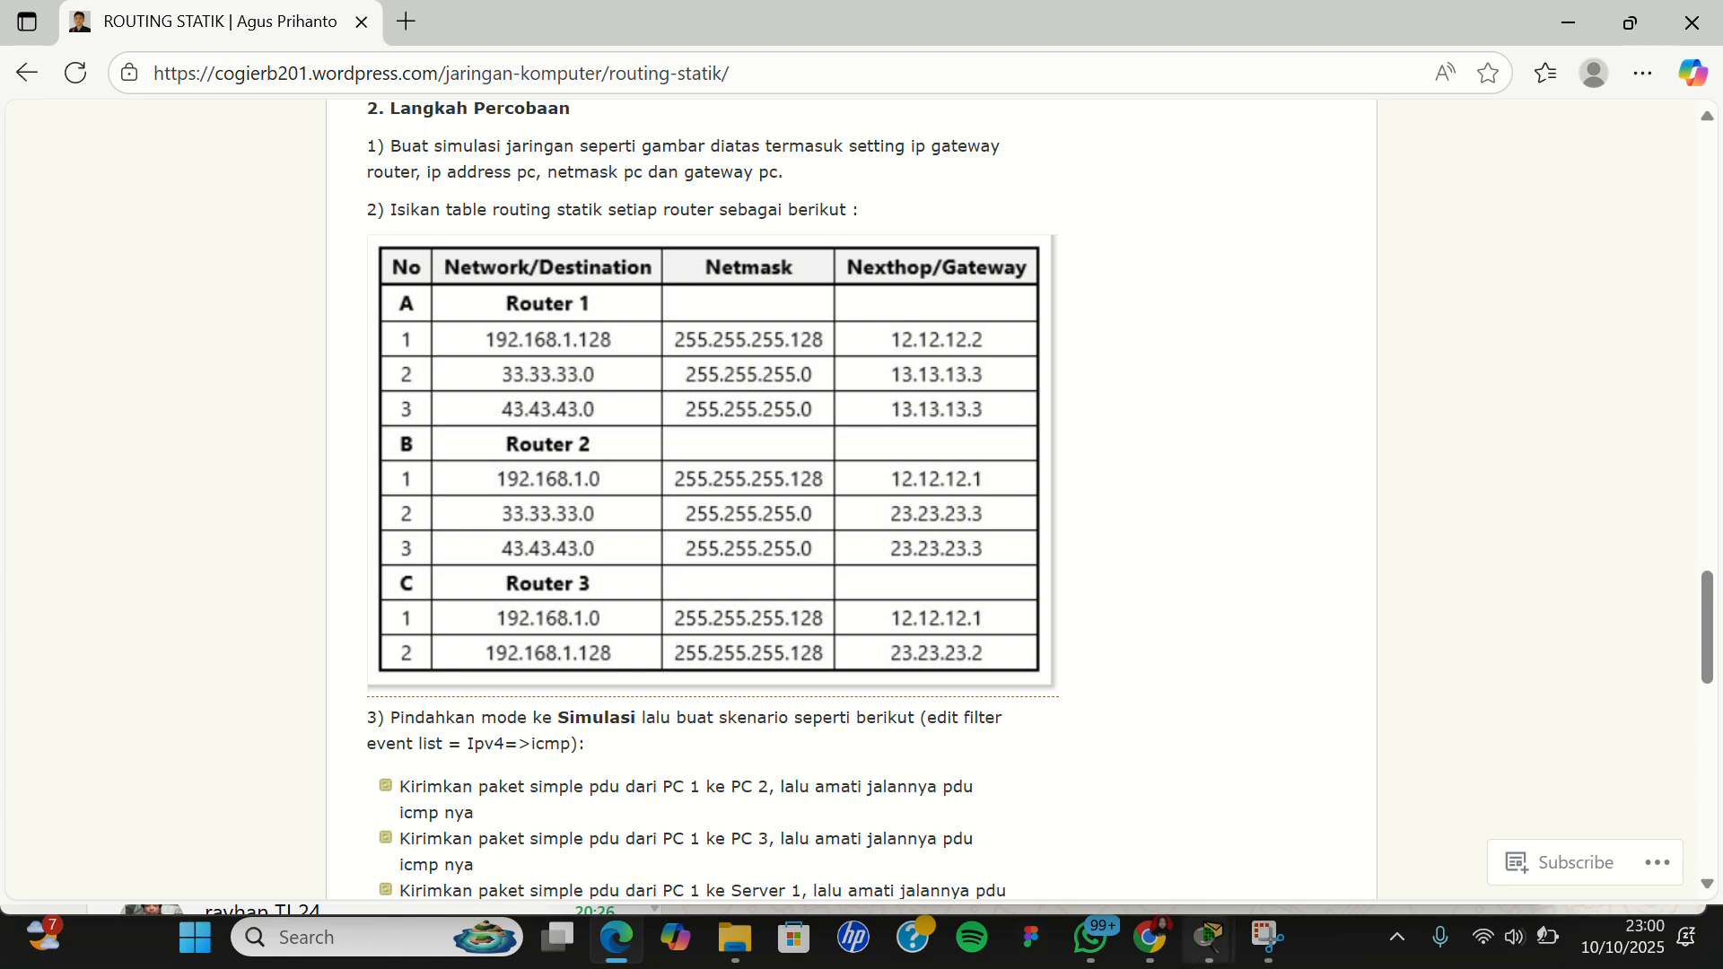
Step: Return to Router1's window in Packet Tracer, compare its static routes with the article's table, and close the window
{"action": "mouse_move", "coordinate": [1209, 938]}
{"action": "mouse_move", "coordinate": [1284, 788]}
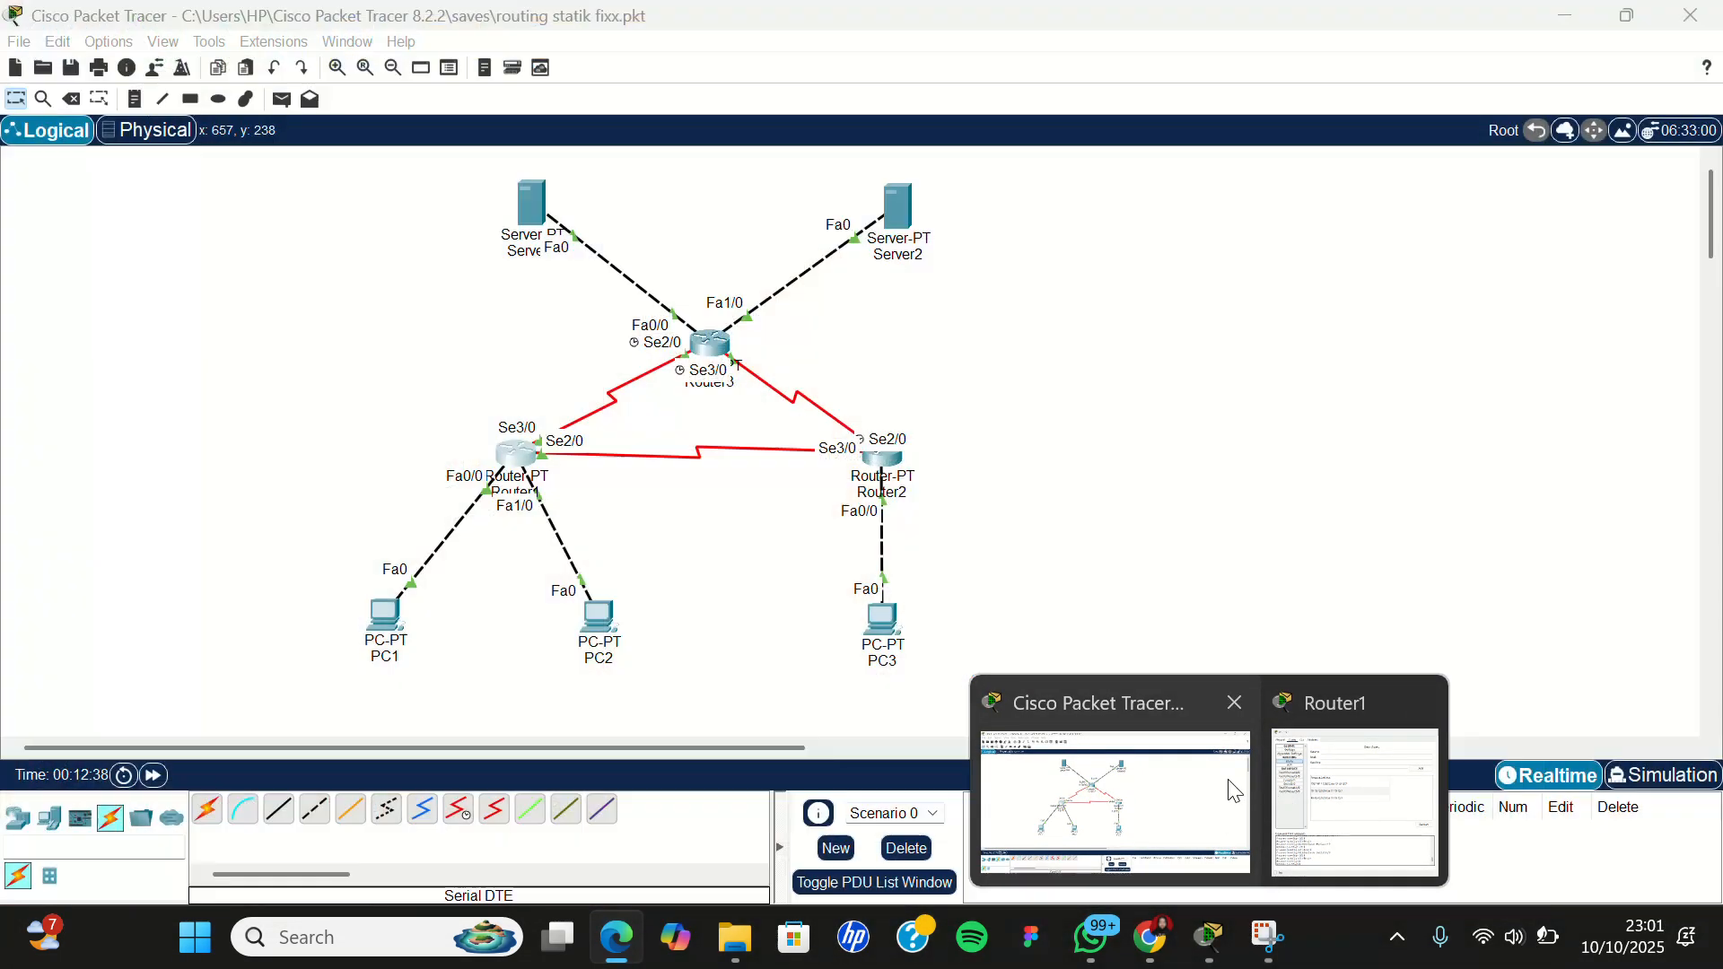
{"action": "left_click", "coordinate": [1230, 790]}
{"action": "mouse_move", "coordinate": [1216, 959]}
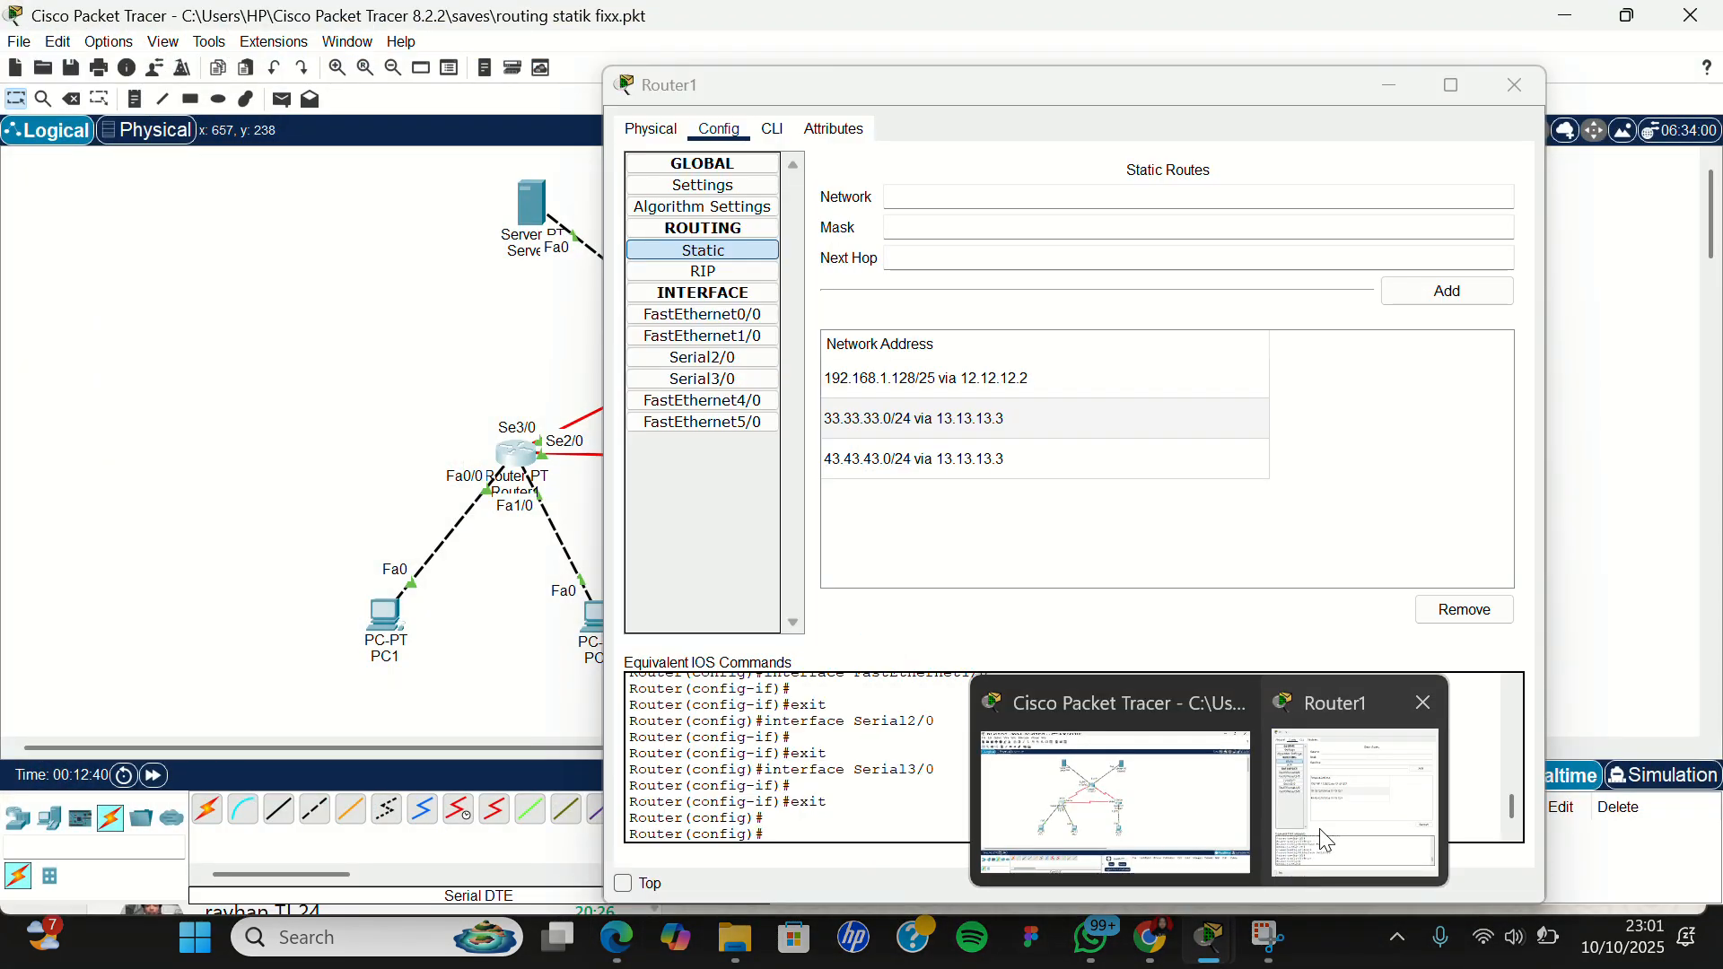
{"action": "left_click", "coordinate": [1292, 746]}
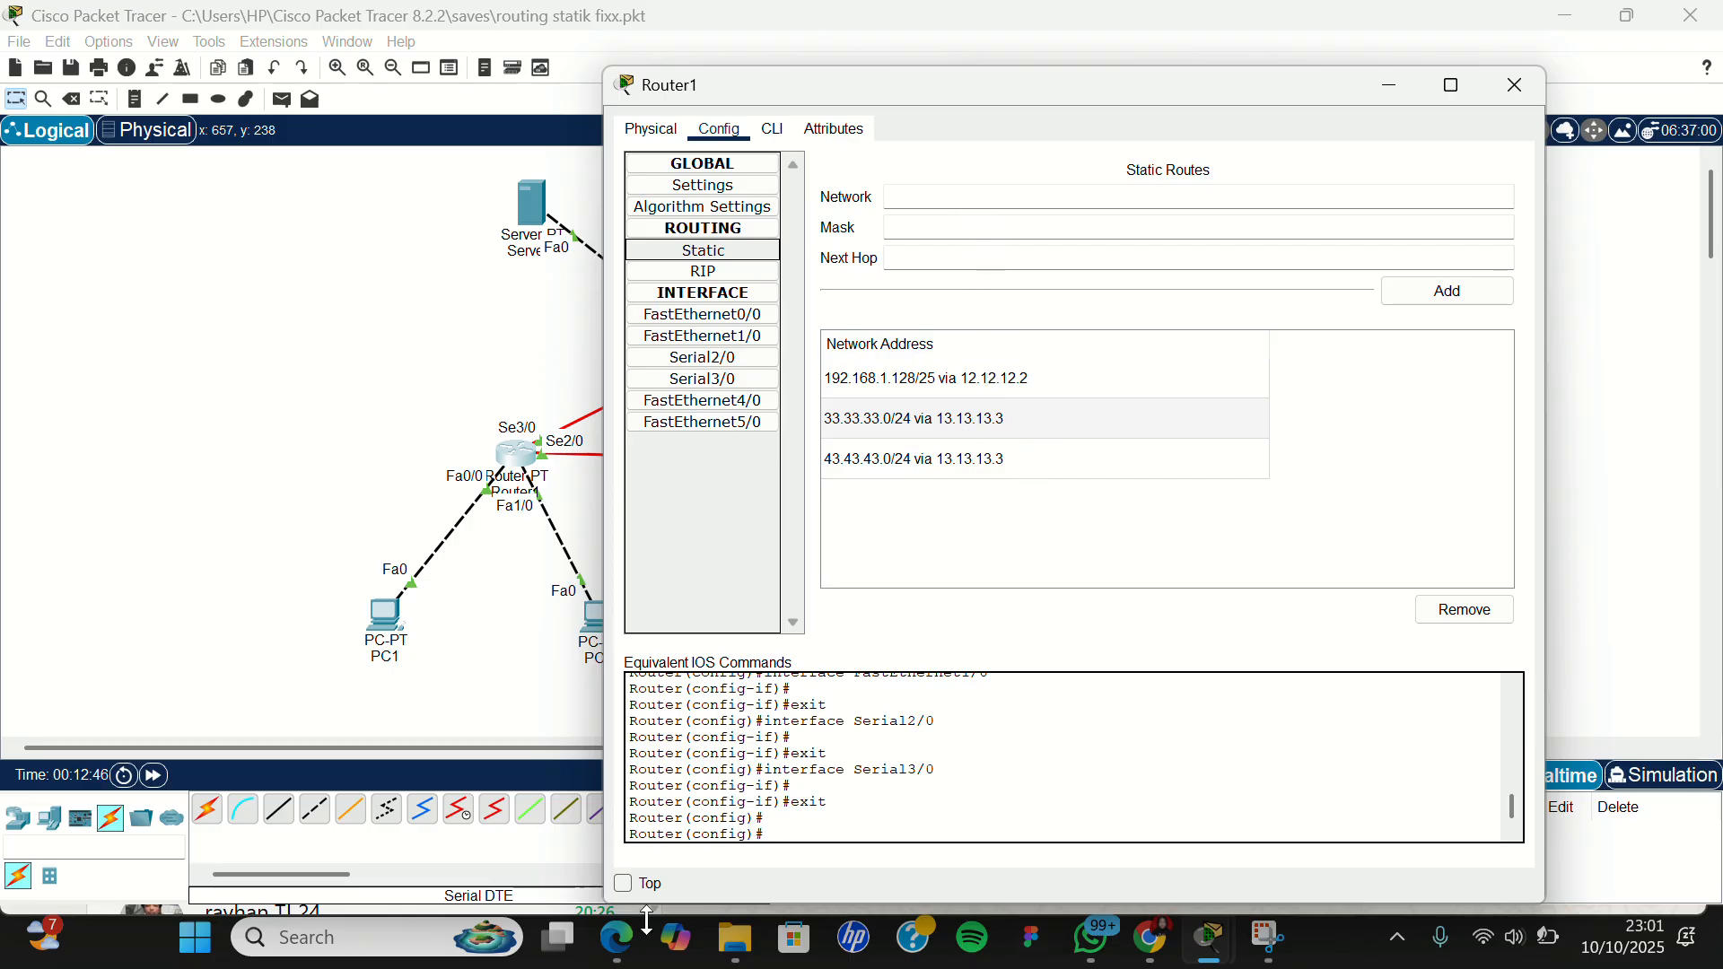
{"action": "mouse_move", "coordinate": [618, 942]}
{"action": "left_click", "coordinate": [1512, 83]}
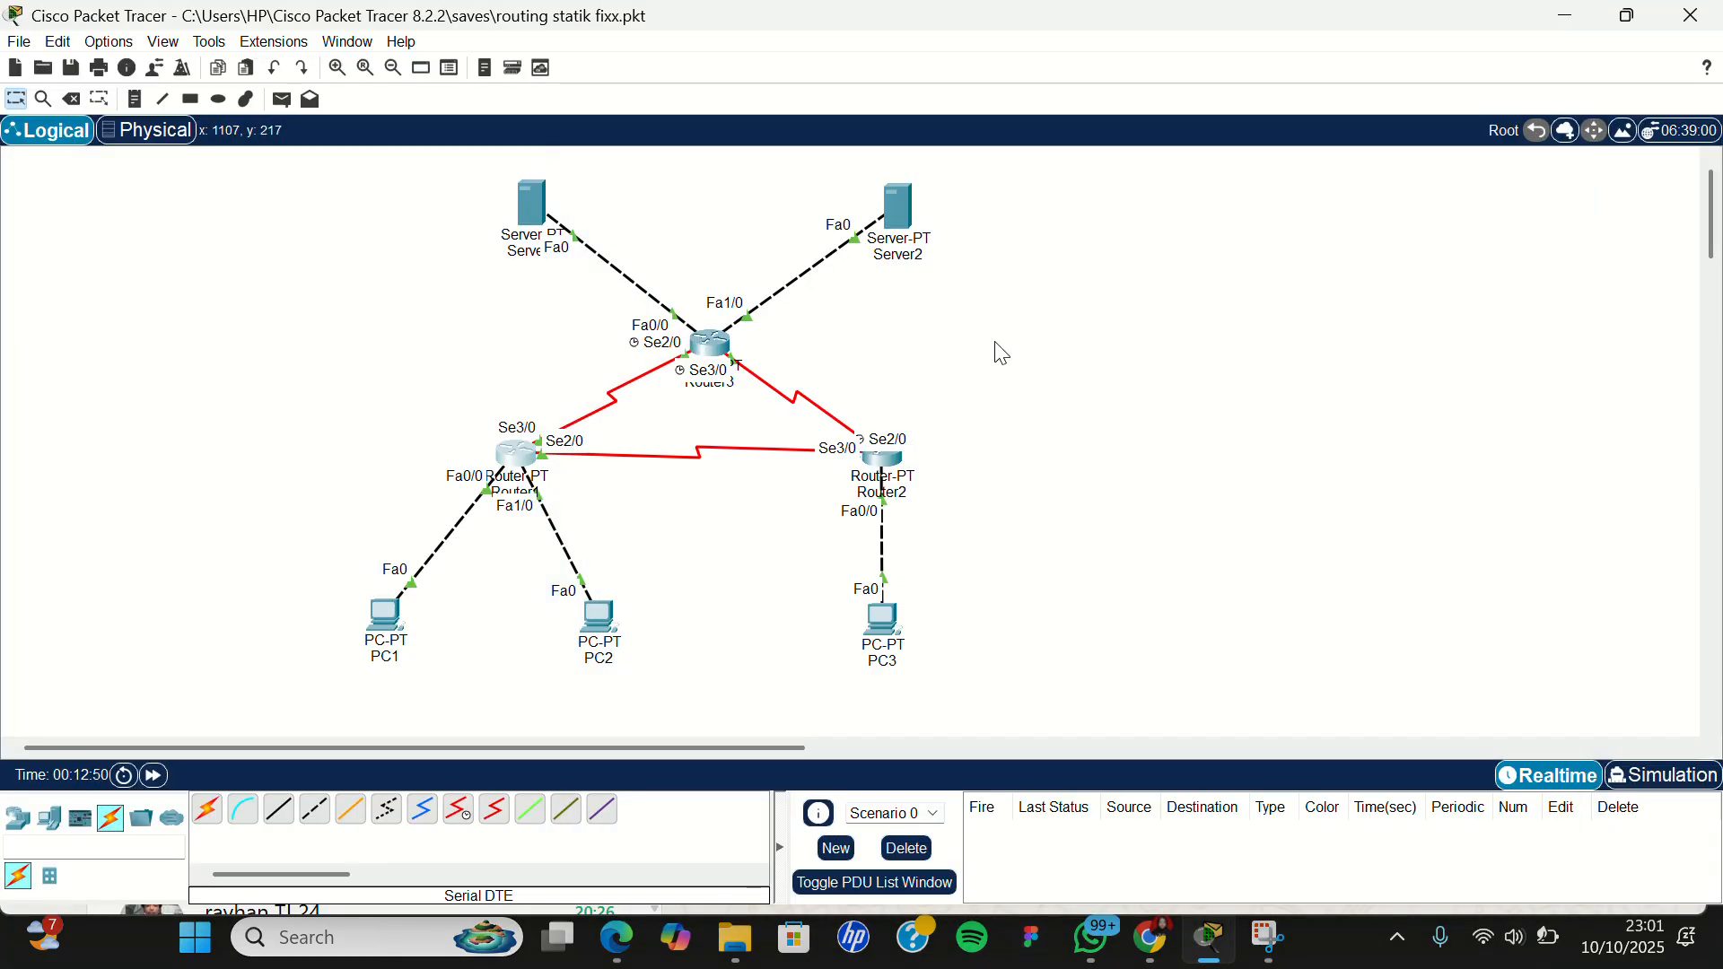
Step: Review the networks and next hops in Router2's static routes, and close its window
{"action": "left_click", "coordinate": [882, 457]}
{"action": "left_click", "coordinate": [729, 186]}
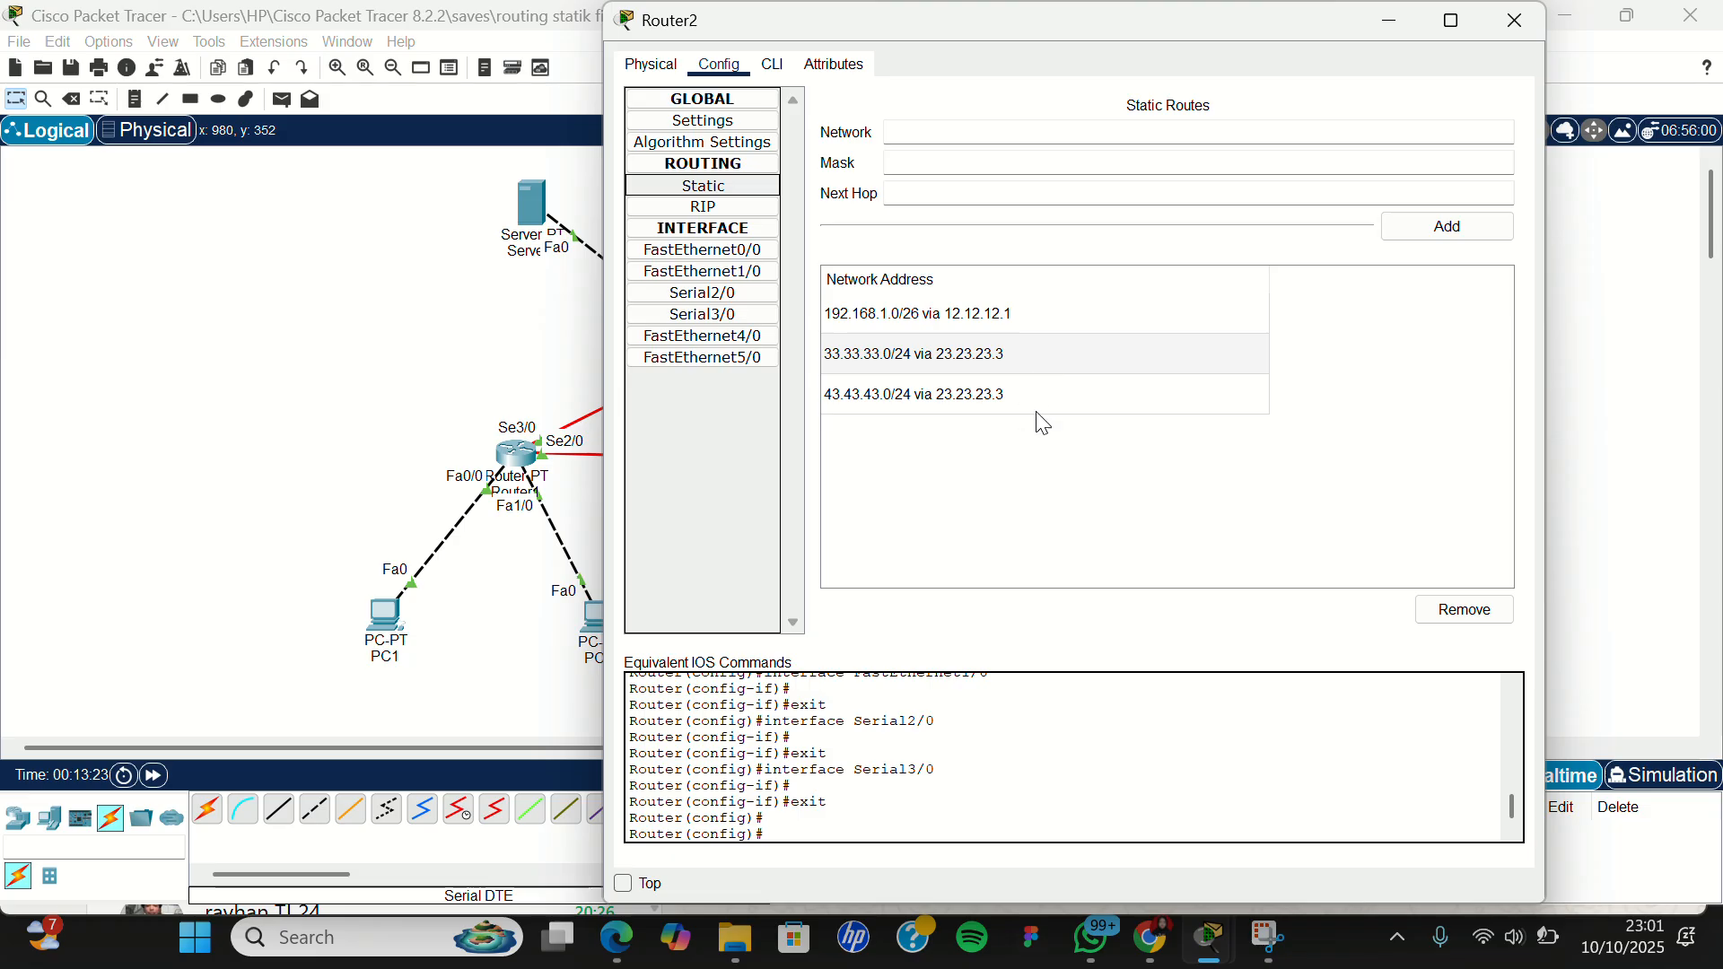
{"action": "left_click", "coordinate": [1517, 19]}
Step: Review the networks and next hops in Router3's static routes, and close its window
{"action": "left_click", "coordinate": [699, 348]}
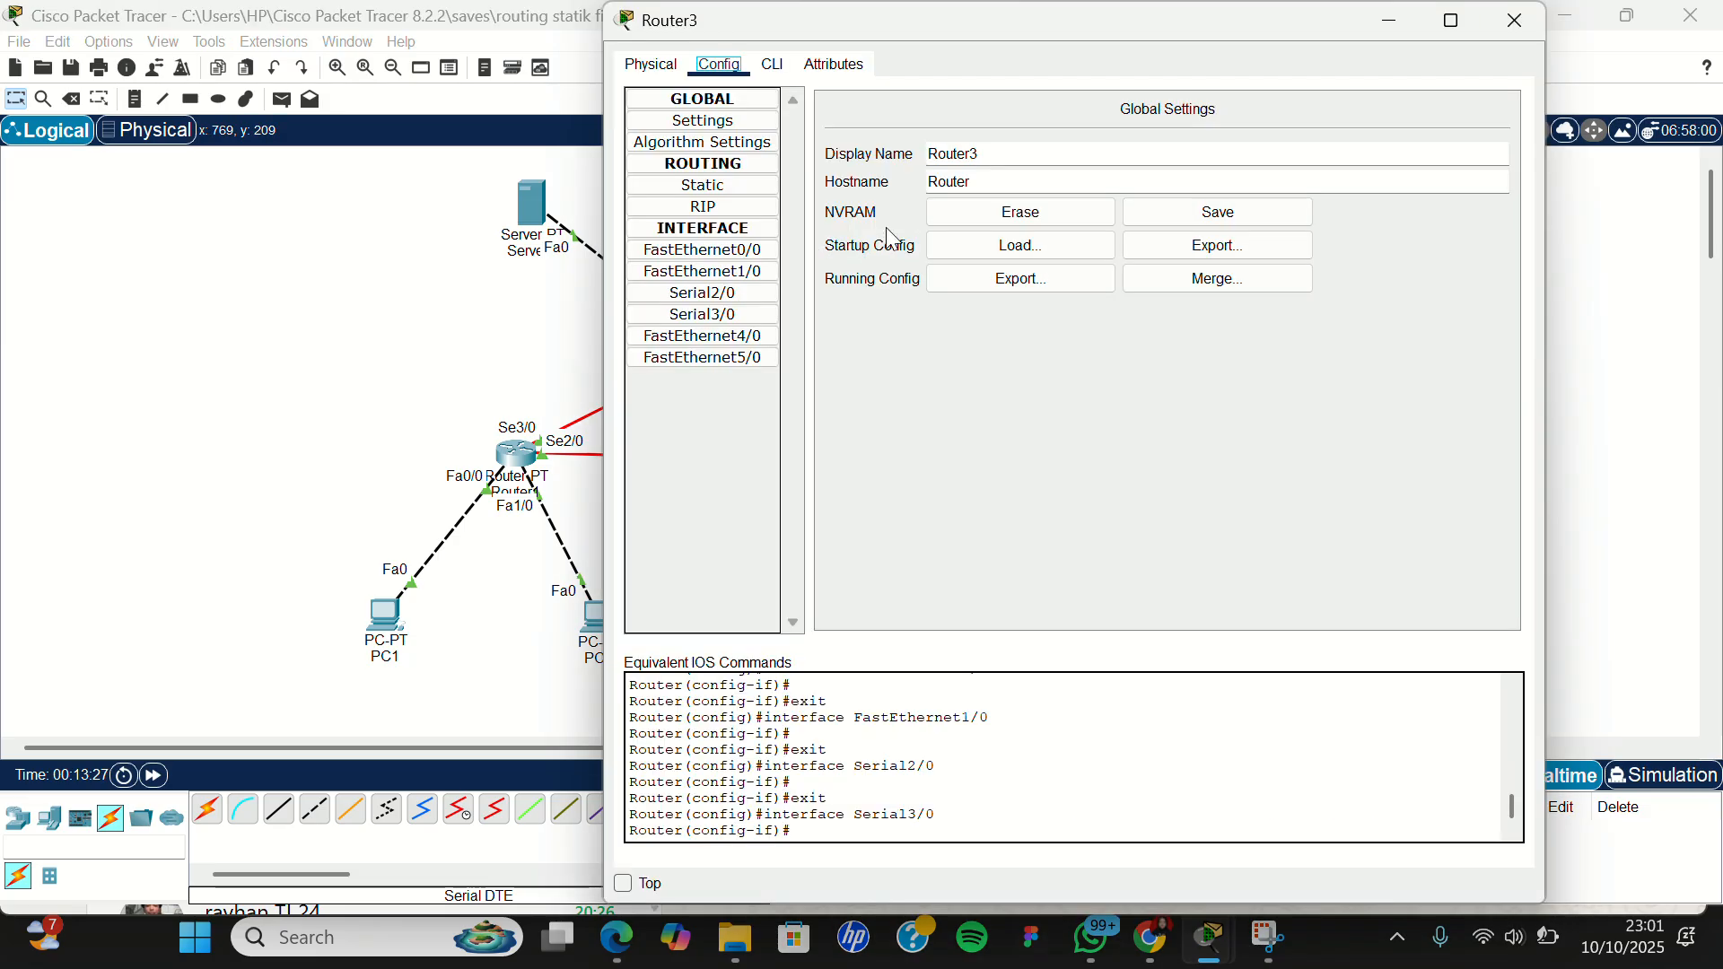
{"action": "left_click", "coordinate": [686, 188]}
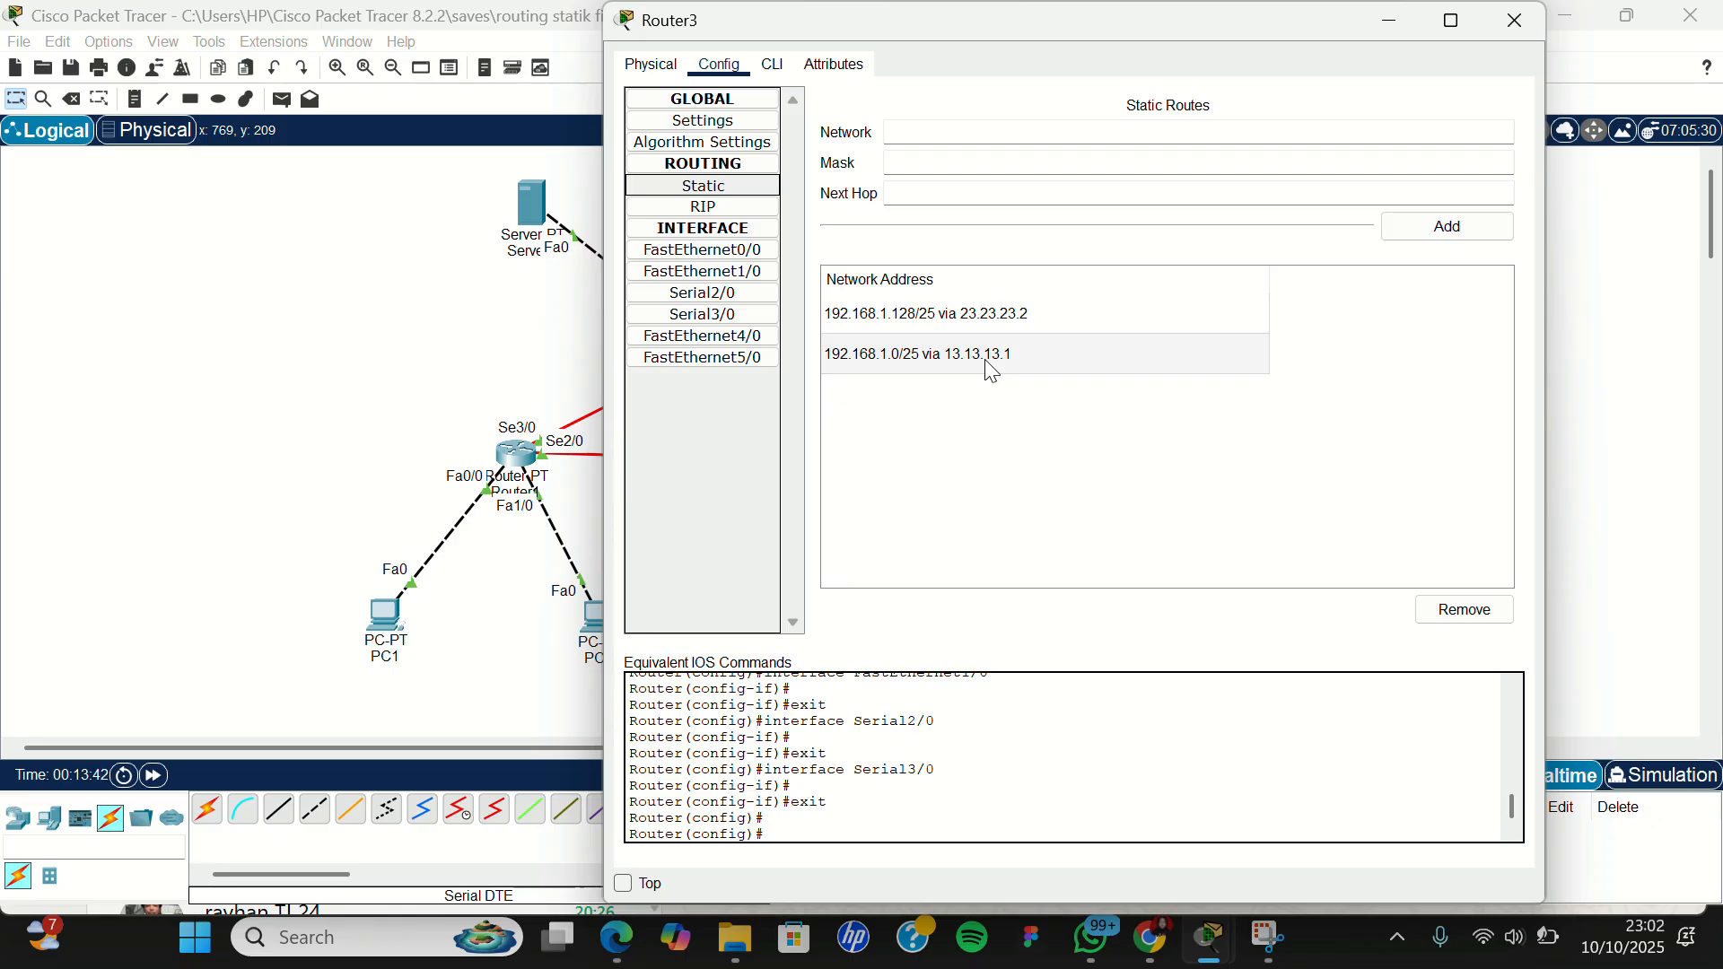
{"action": "left_click", "coordinate": [1516, 20]}
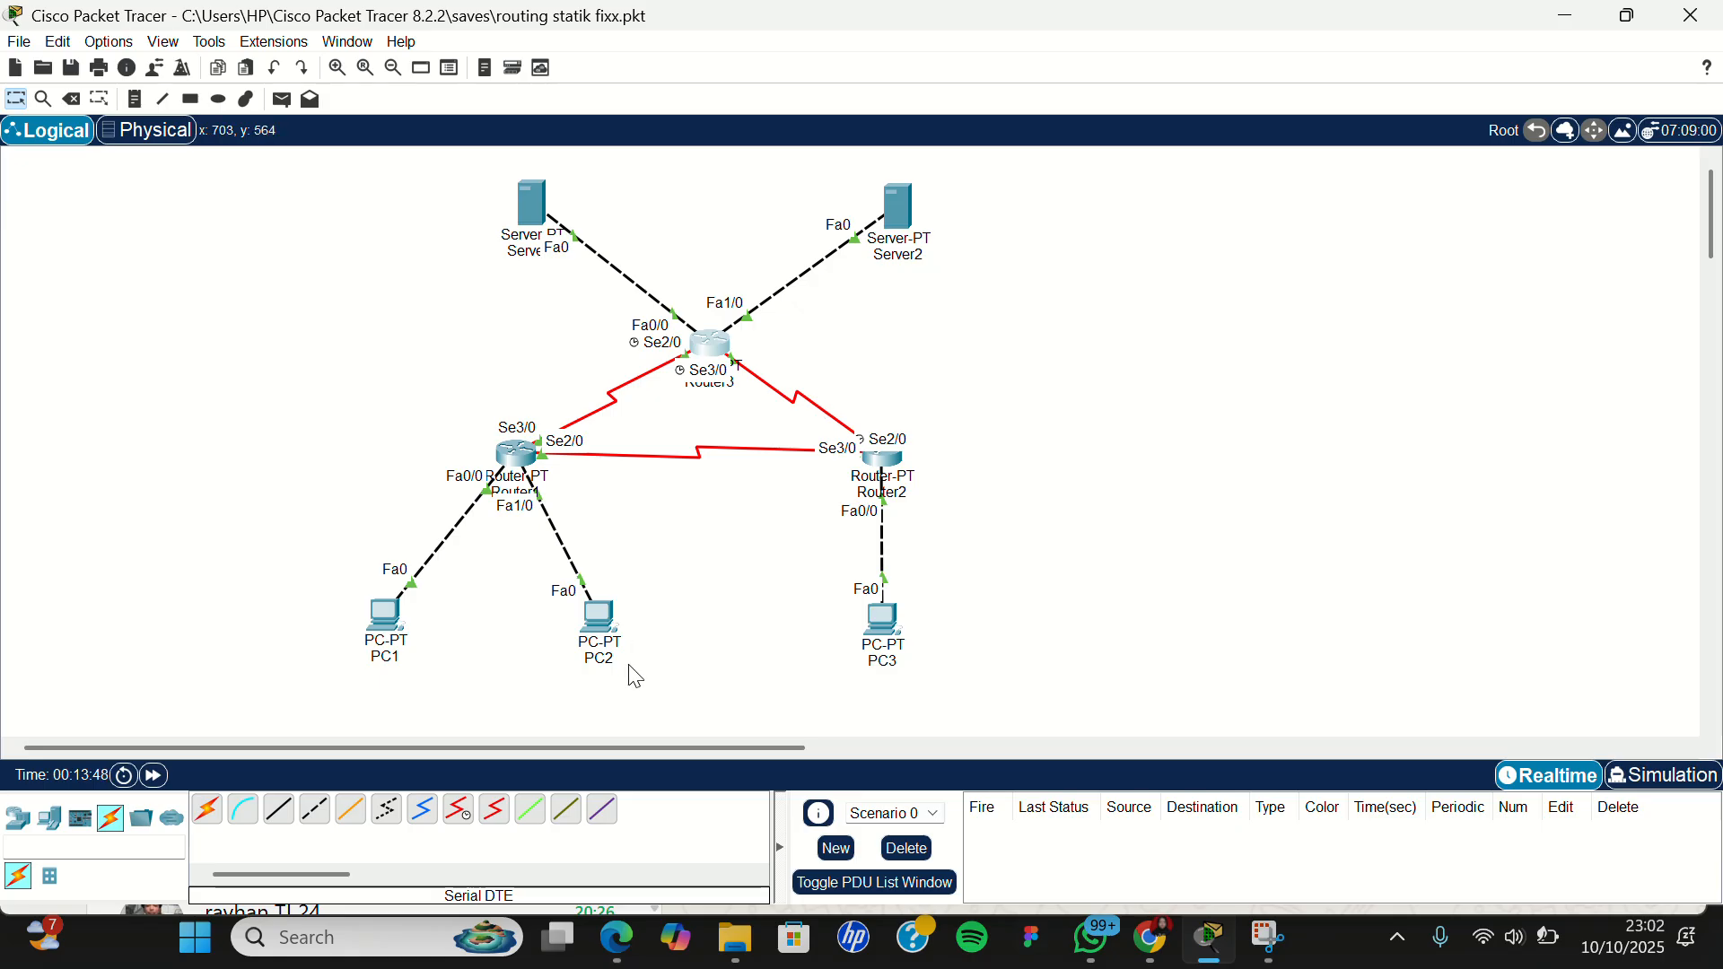
Step: Switch to the routing article in Edge and read the simulation instructions, including the ICMP filter and the list of PDU scenarios
{"action": "left_click", "coordinate": [614, 927]}
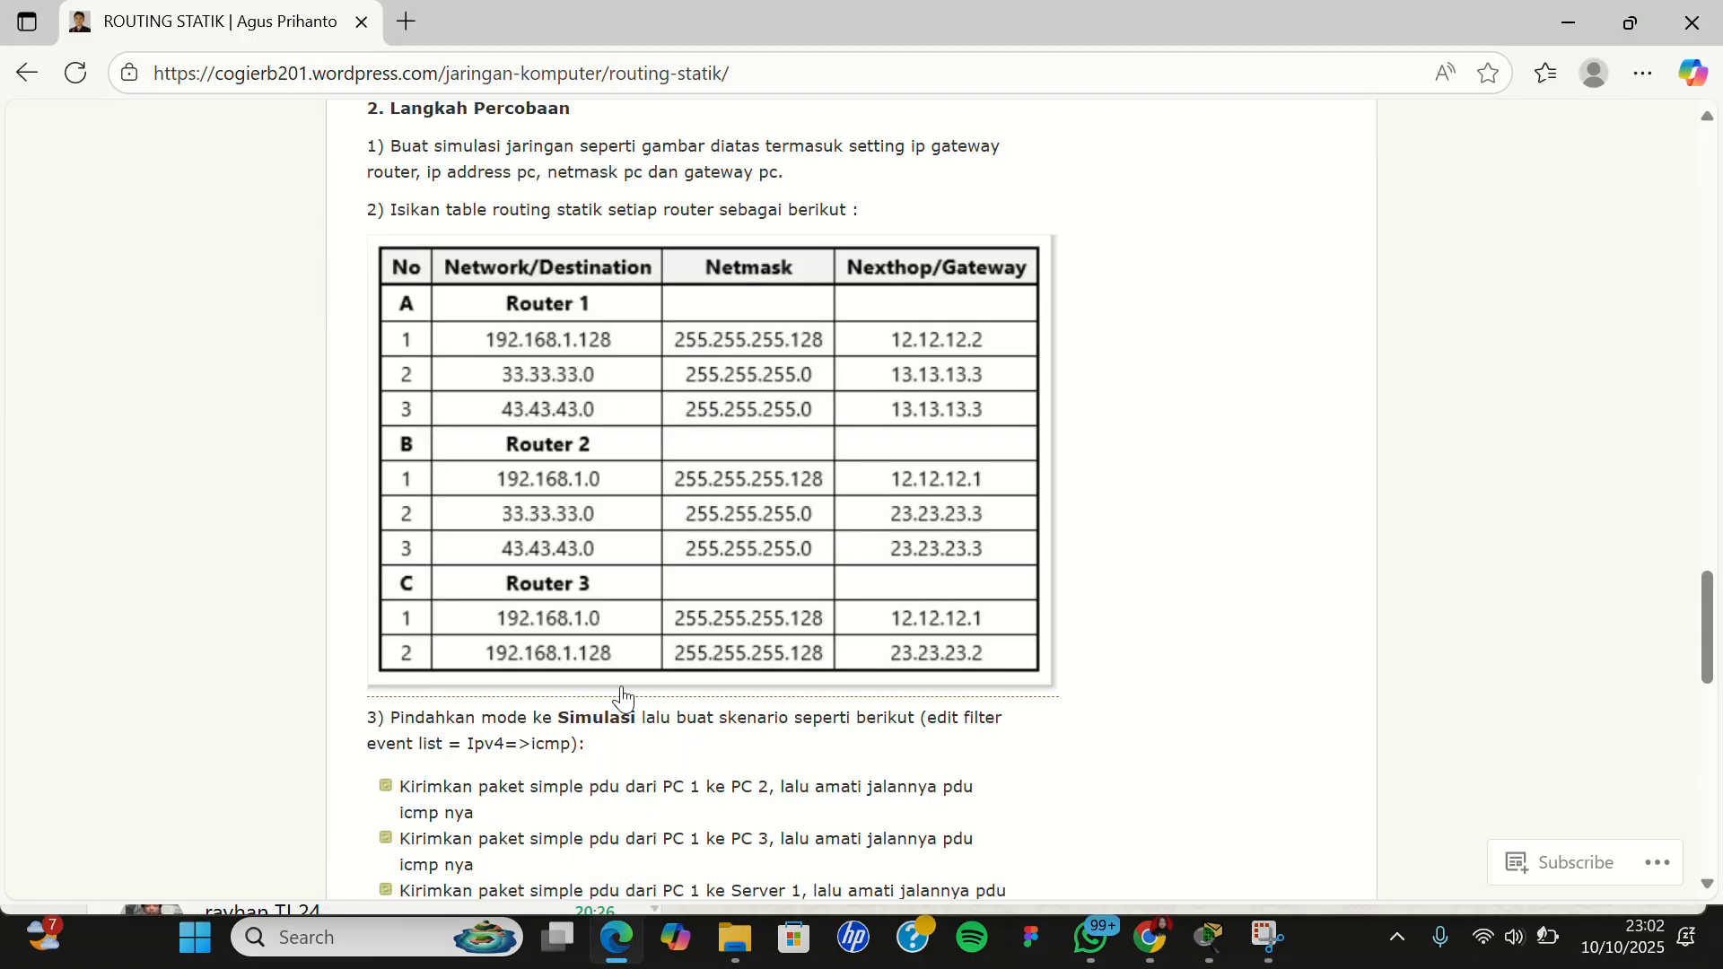
{"action": "scroll", "coordinate": [623, 698], "scroll_direction": "down", "scroll_amount": 2}
{"action": "scroll", "coordinate": [623, 697], "scroll_direction": "down", "scroll_amount": 1}
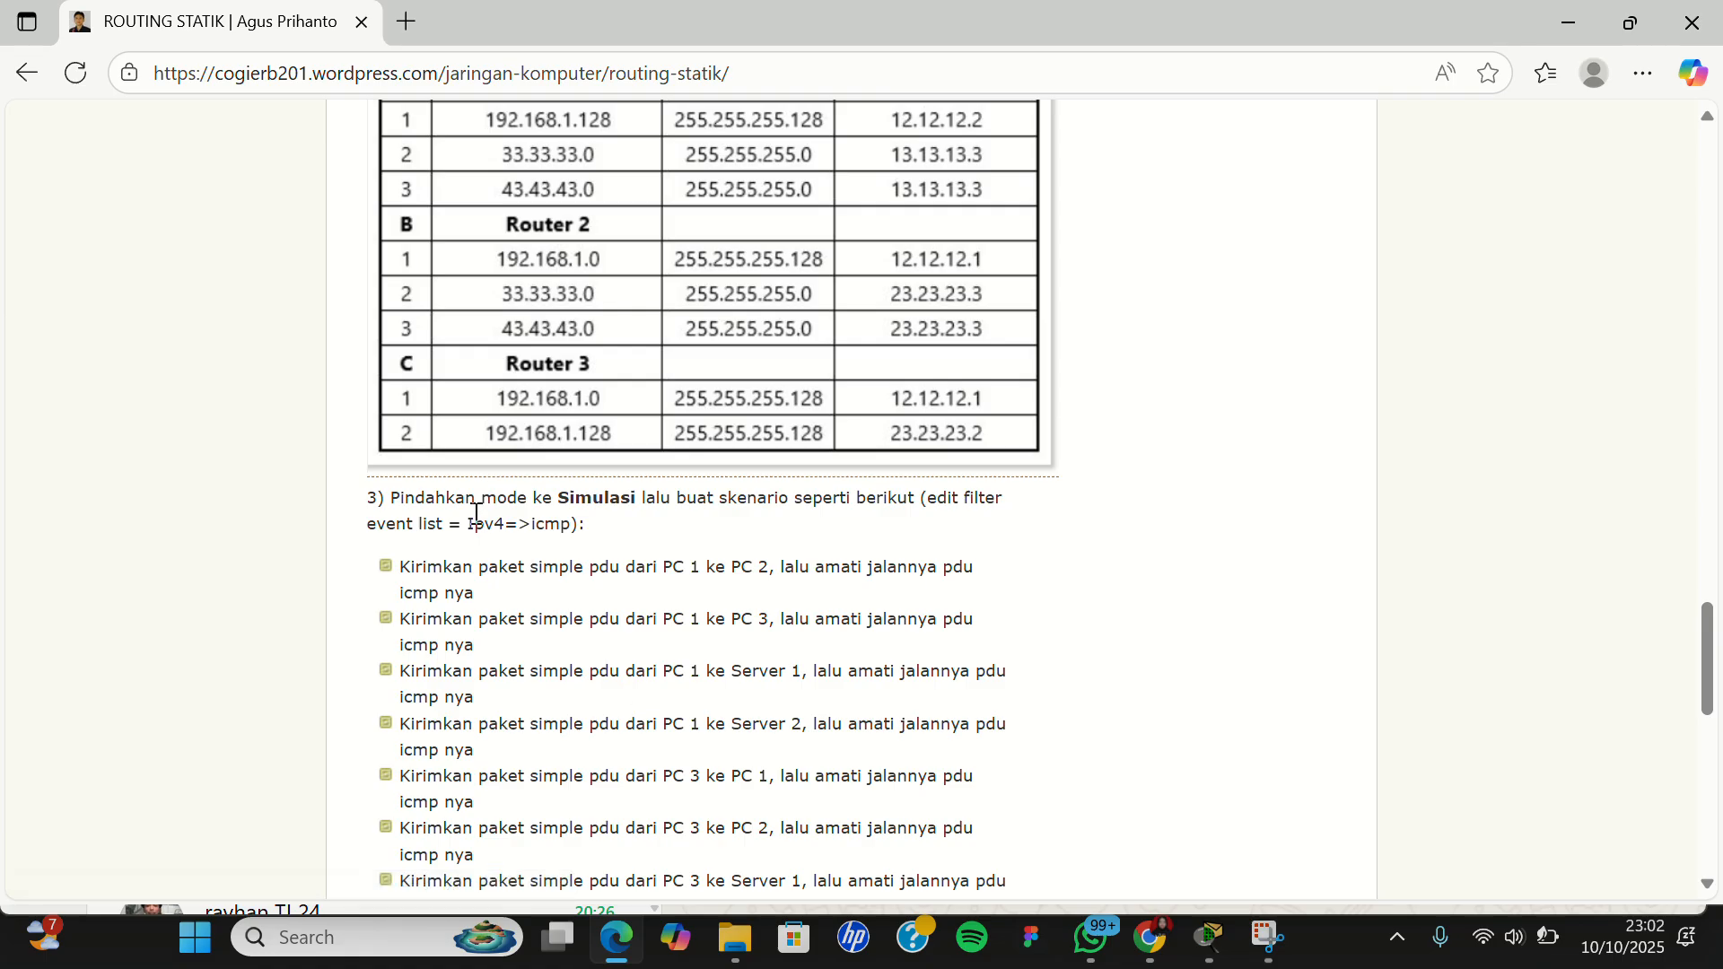
{"action": "scroll", "coordinate": [467, 496], "scroll_direction": "down", "scroll_amount": 1}
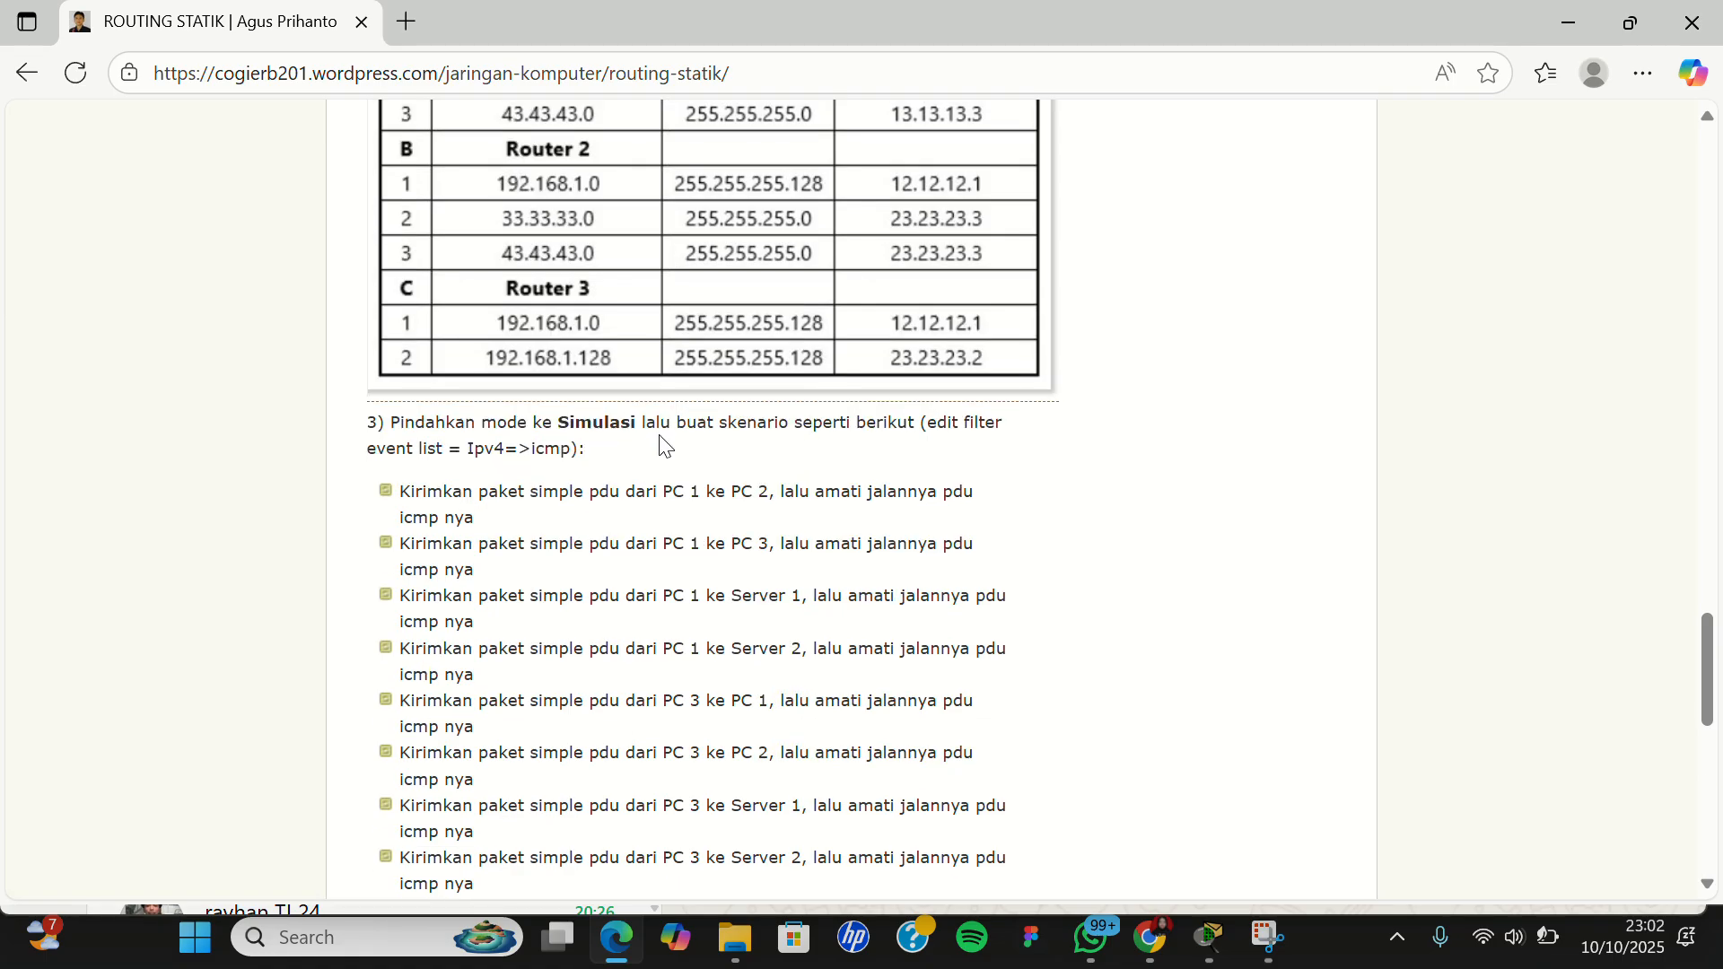
{"action": "scroll", "coordinate": [662, 444], "scroll_direction": "down", "scroll_amount": 1}
{"action": "scroll", "coordinate": [663, 444], "scroll_direction": "down", "scroll_amount": 1}
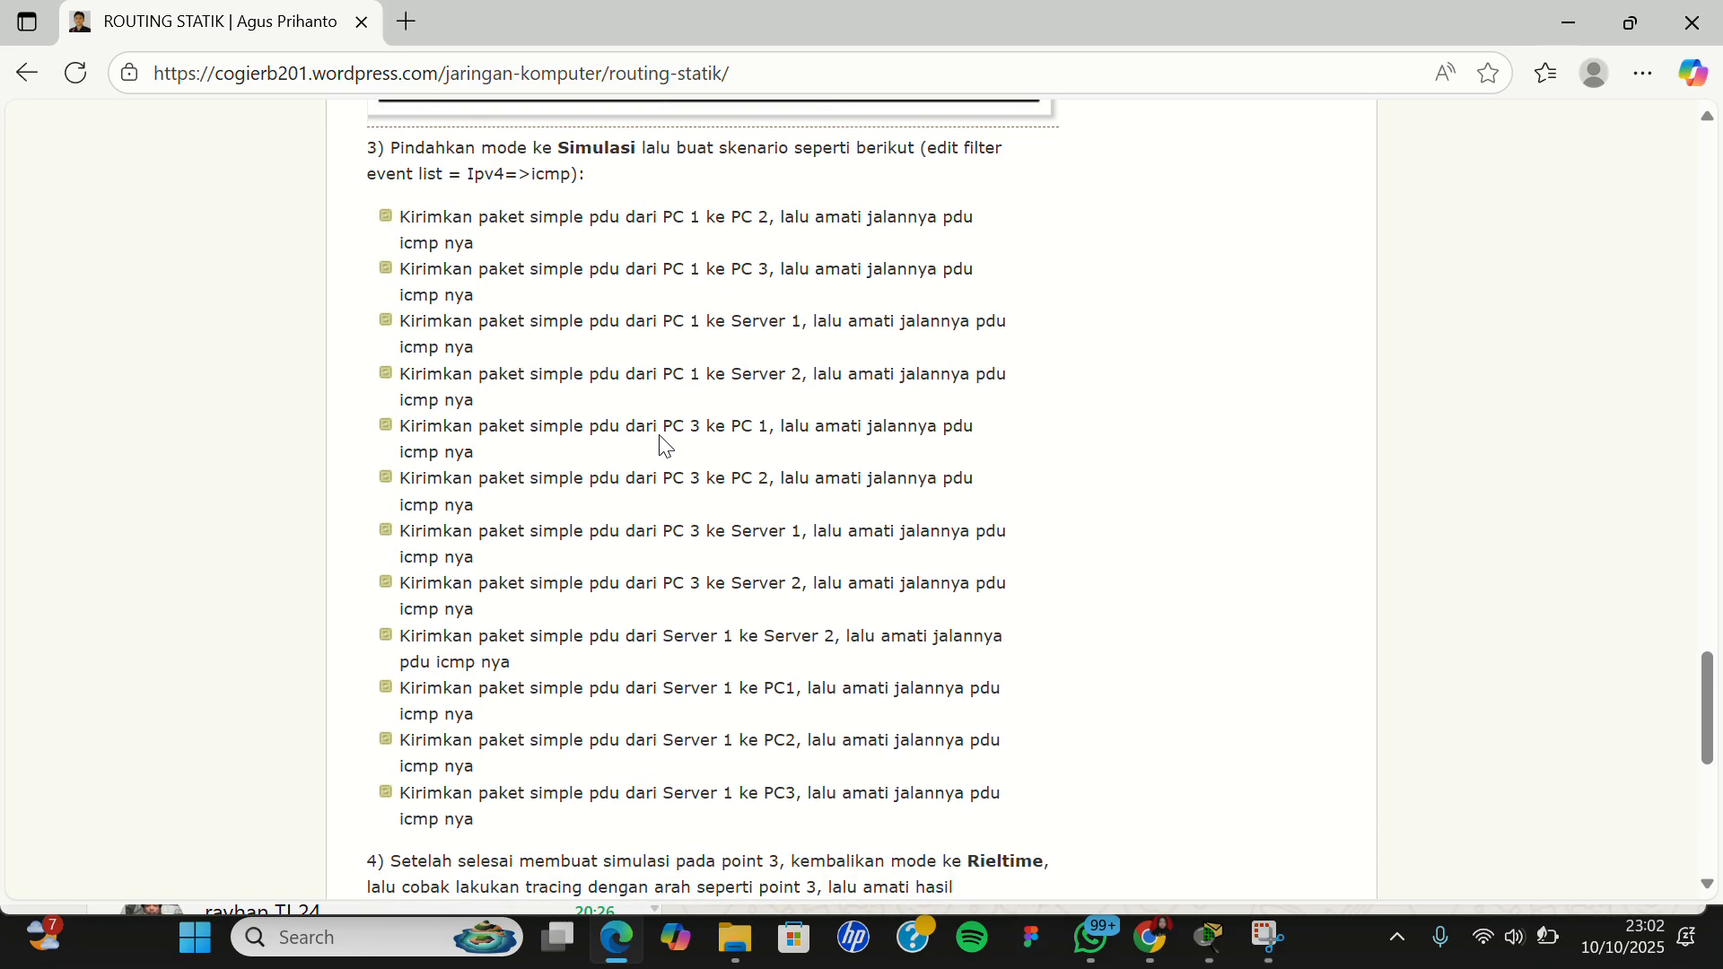
{"action": "scroll", "coordinate": [662, 436], "scroll_direction": "up", "scroll_amount": 1}
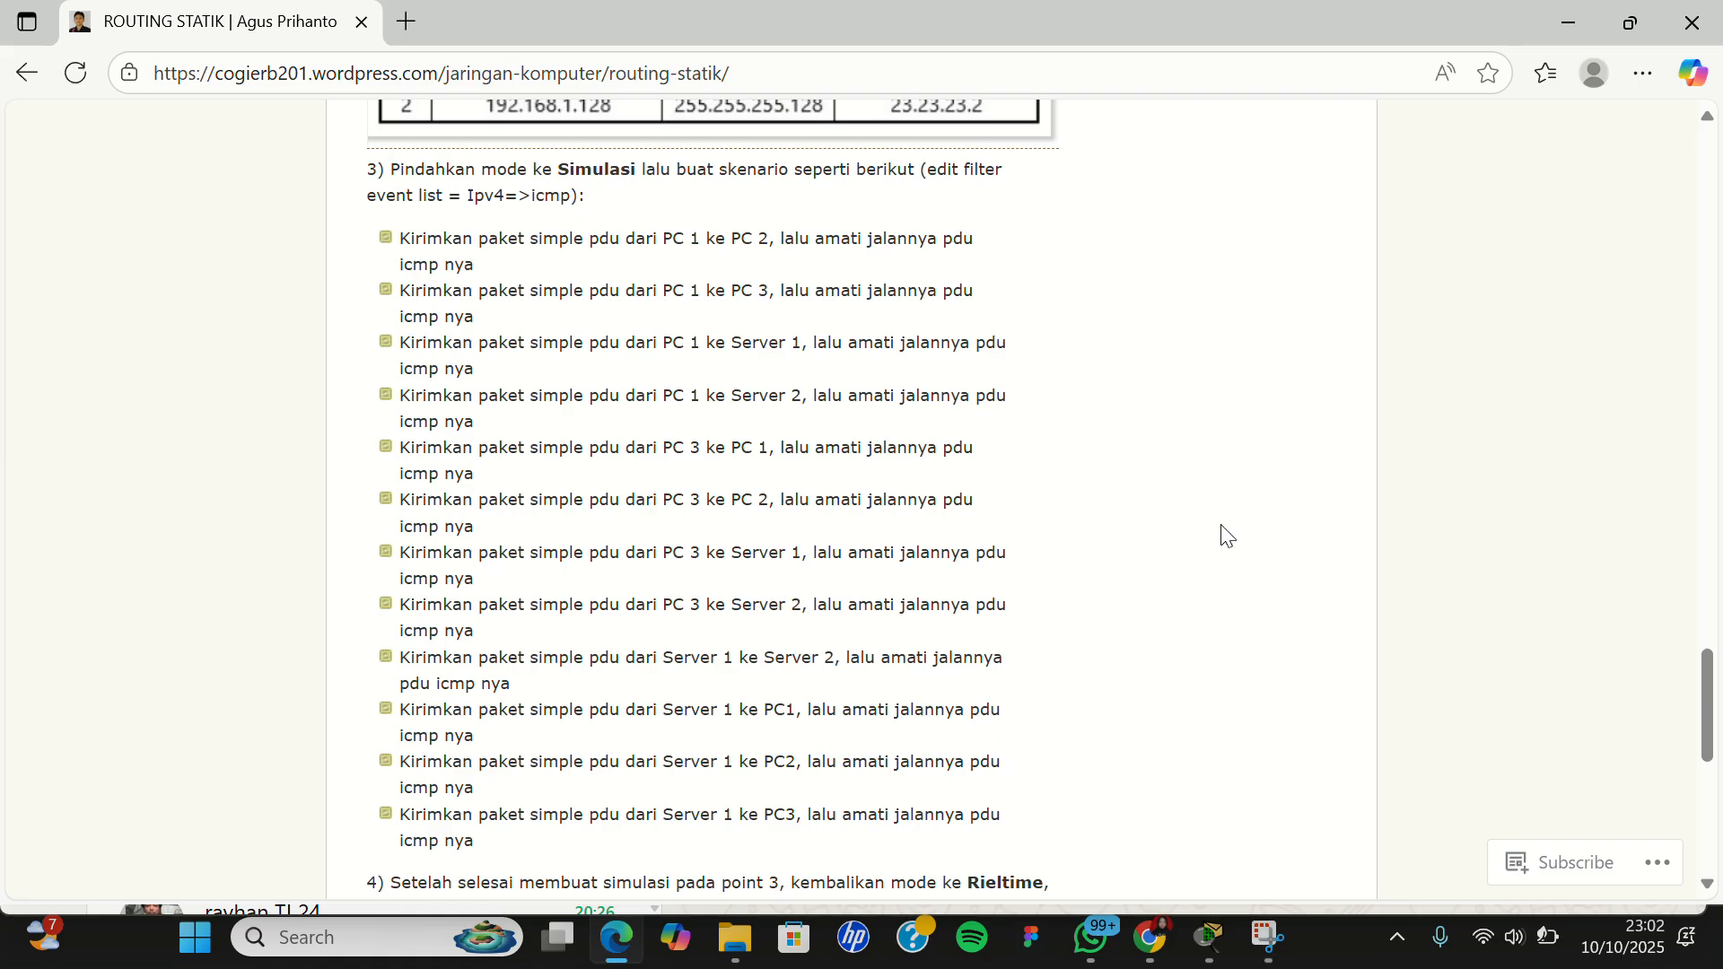
Step: Return to Packet Tracer, switch to Simulation mode, and check that the IPv4 event filters are limited to ICMP
{"action": "left_click", "coordinate": [1211, 947]}
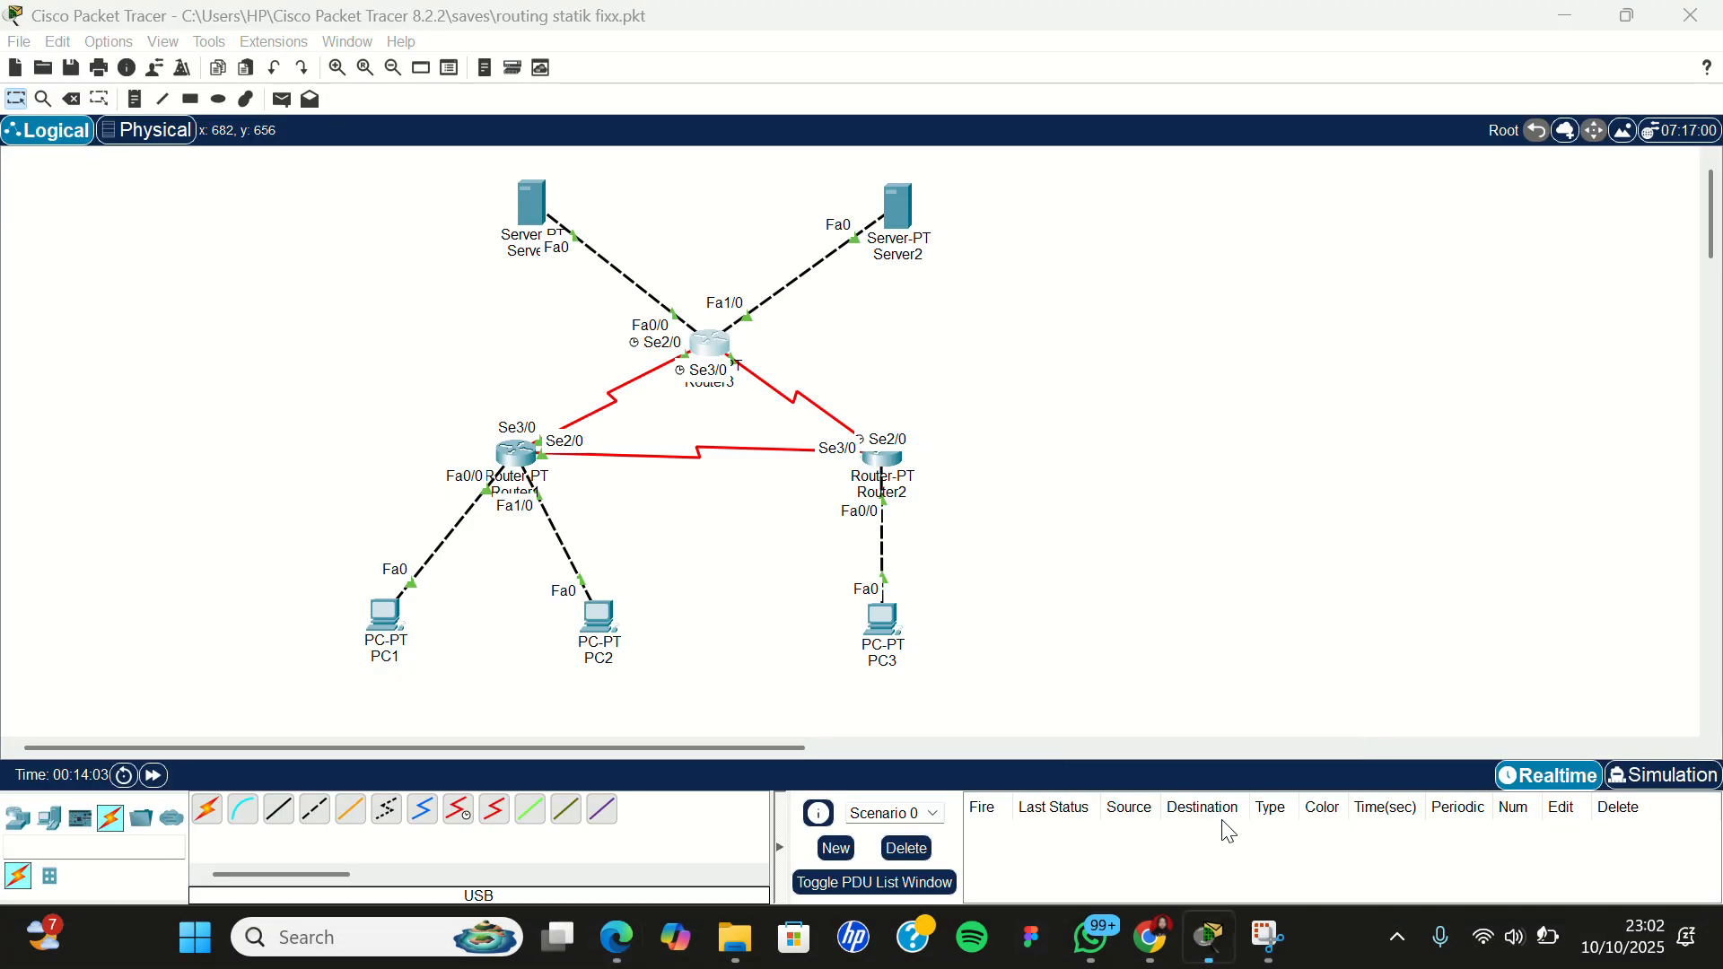
{"action": "left_click", "coordinate": [1651, 790]}
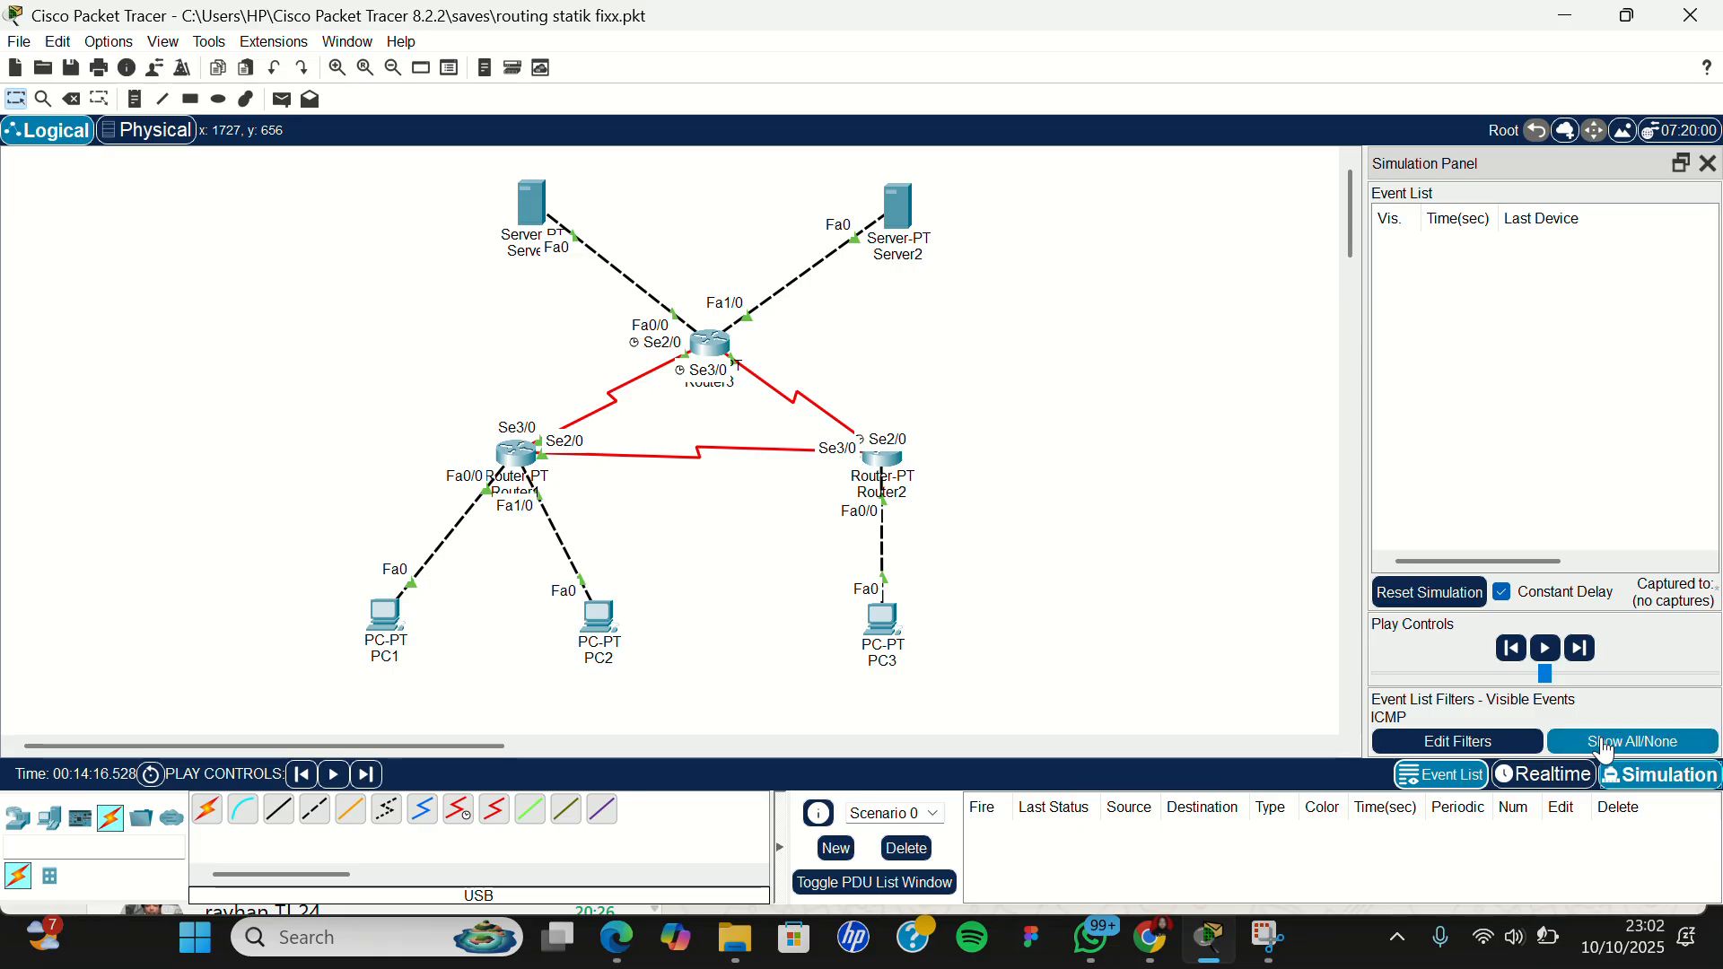
{"action": "left_click", "coordinate": [1511, 743]}
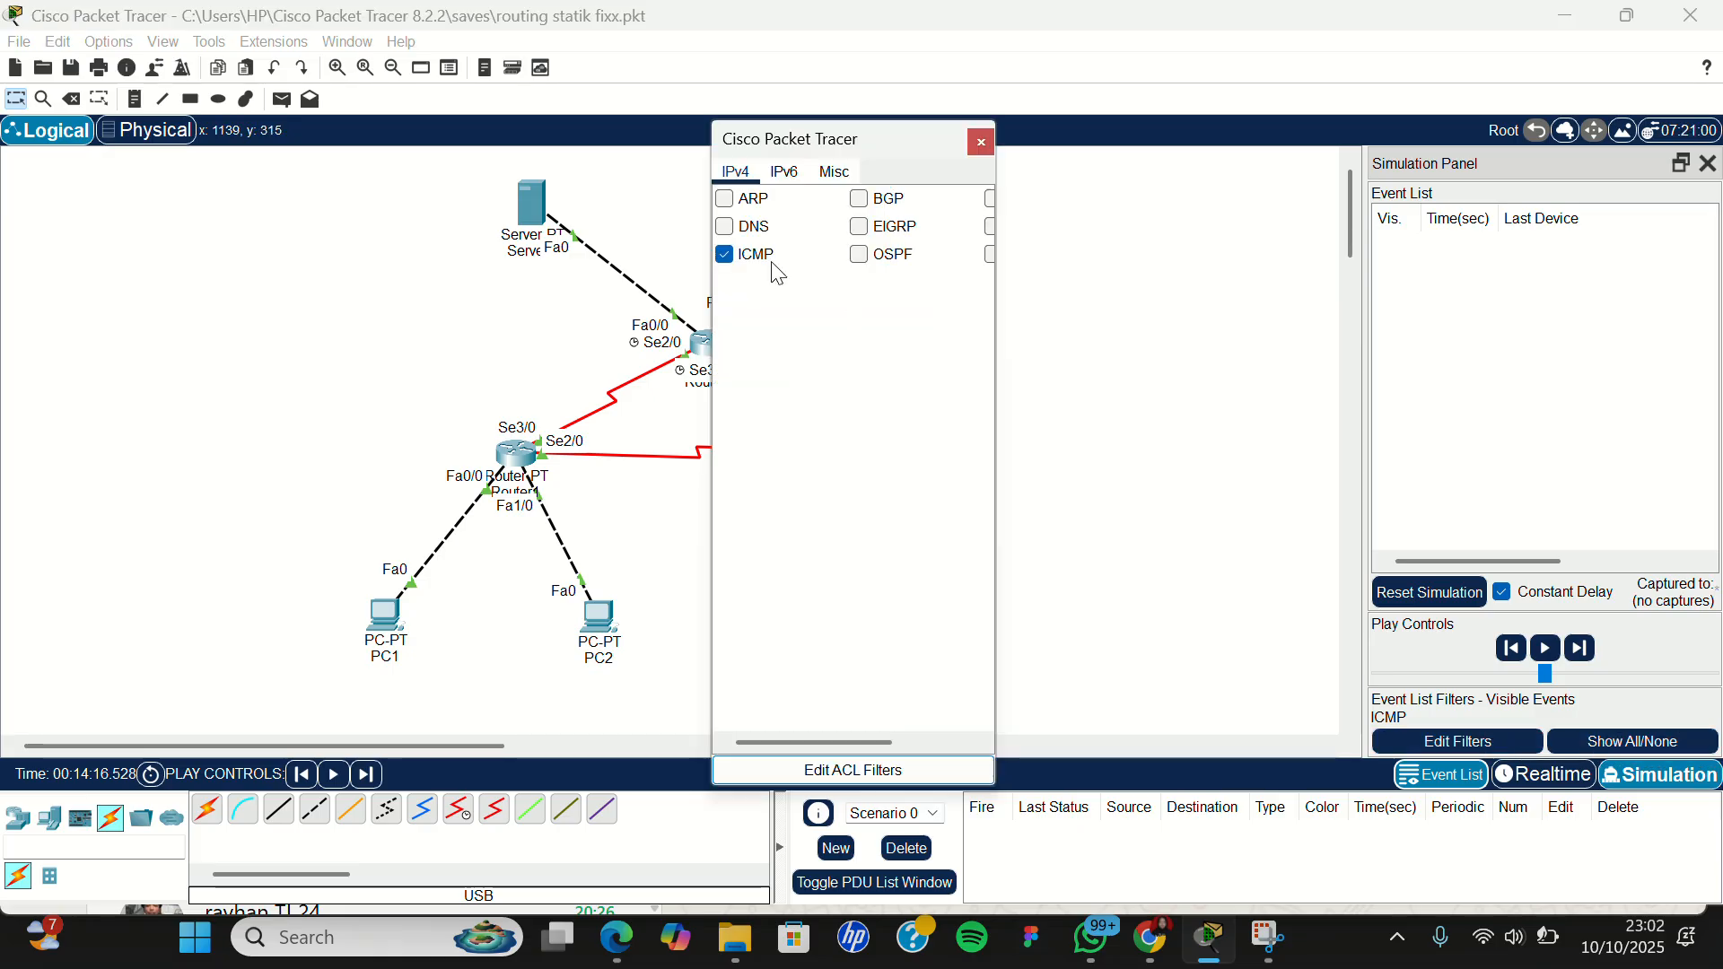
{"action": "left_click", "coordinate": [981, 142]}
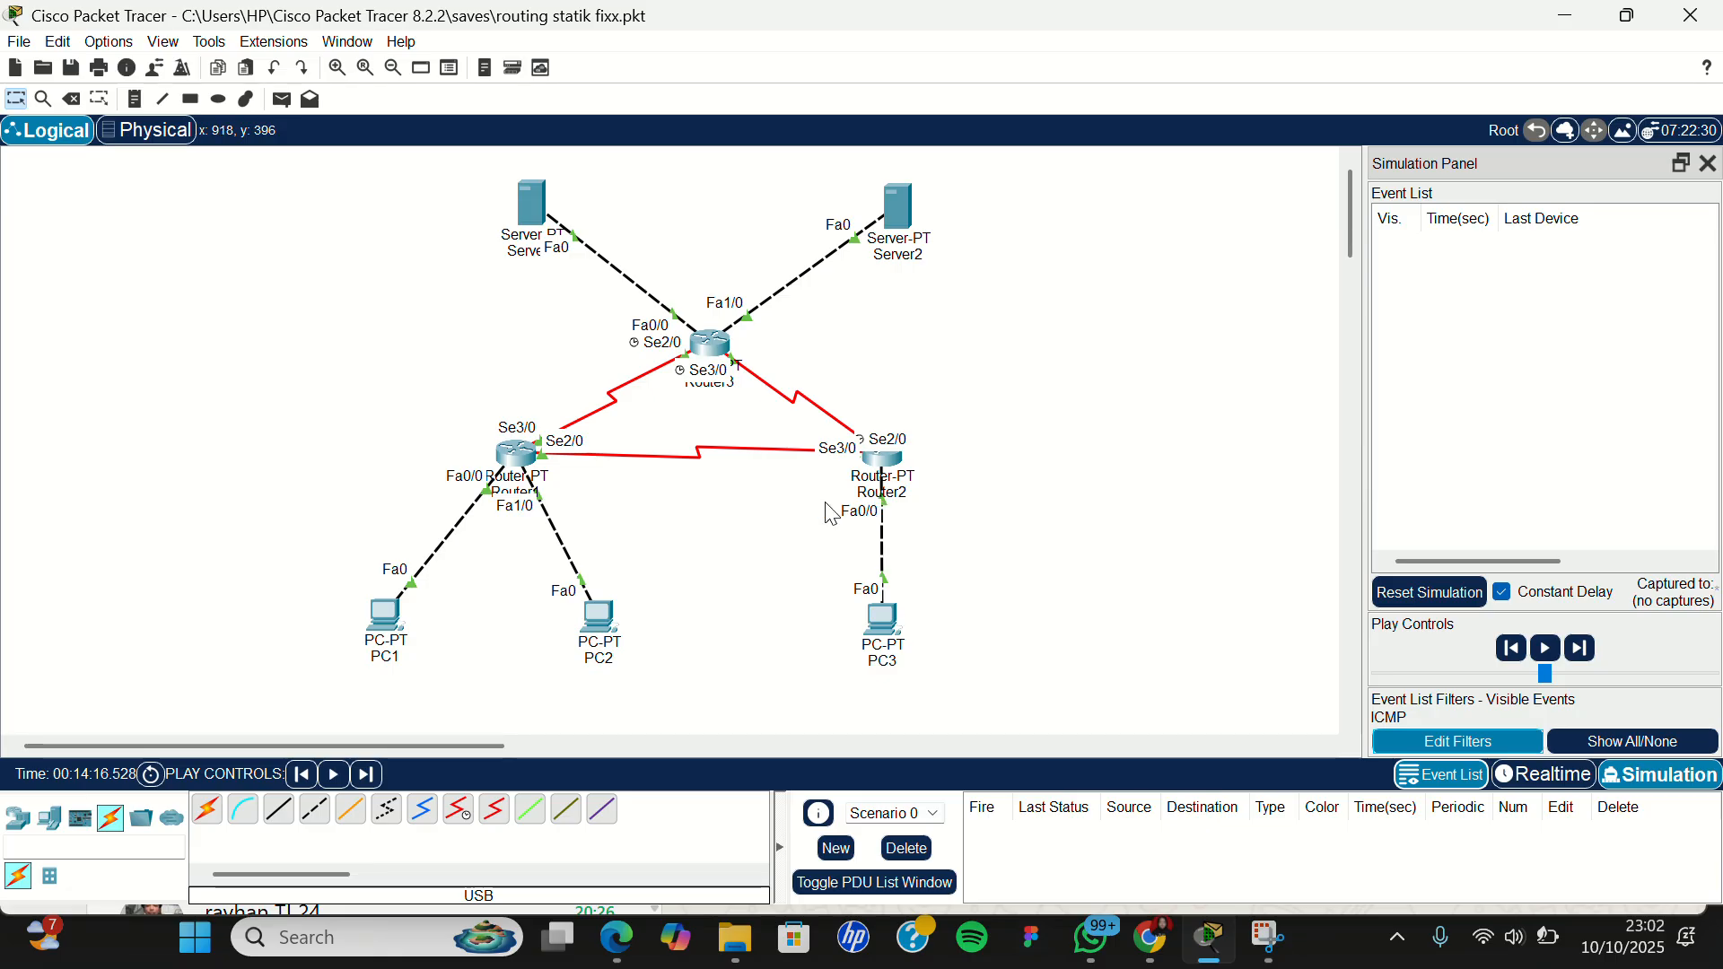
{"action": "left_click", "coordinate": [283, 100]}
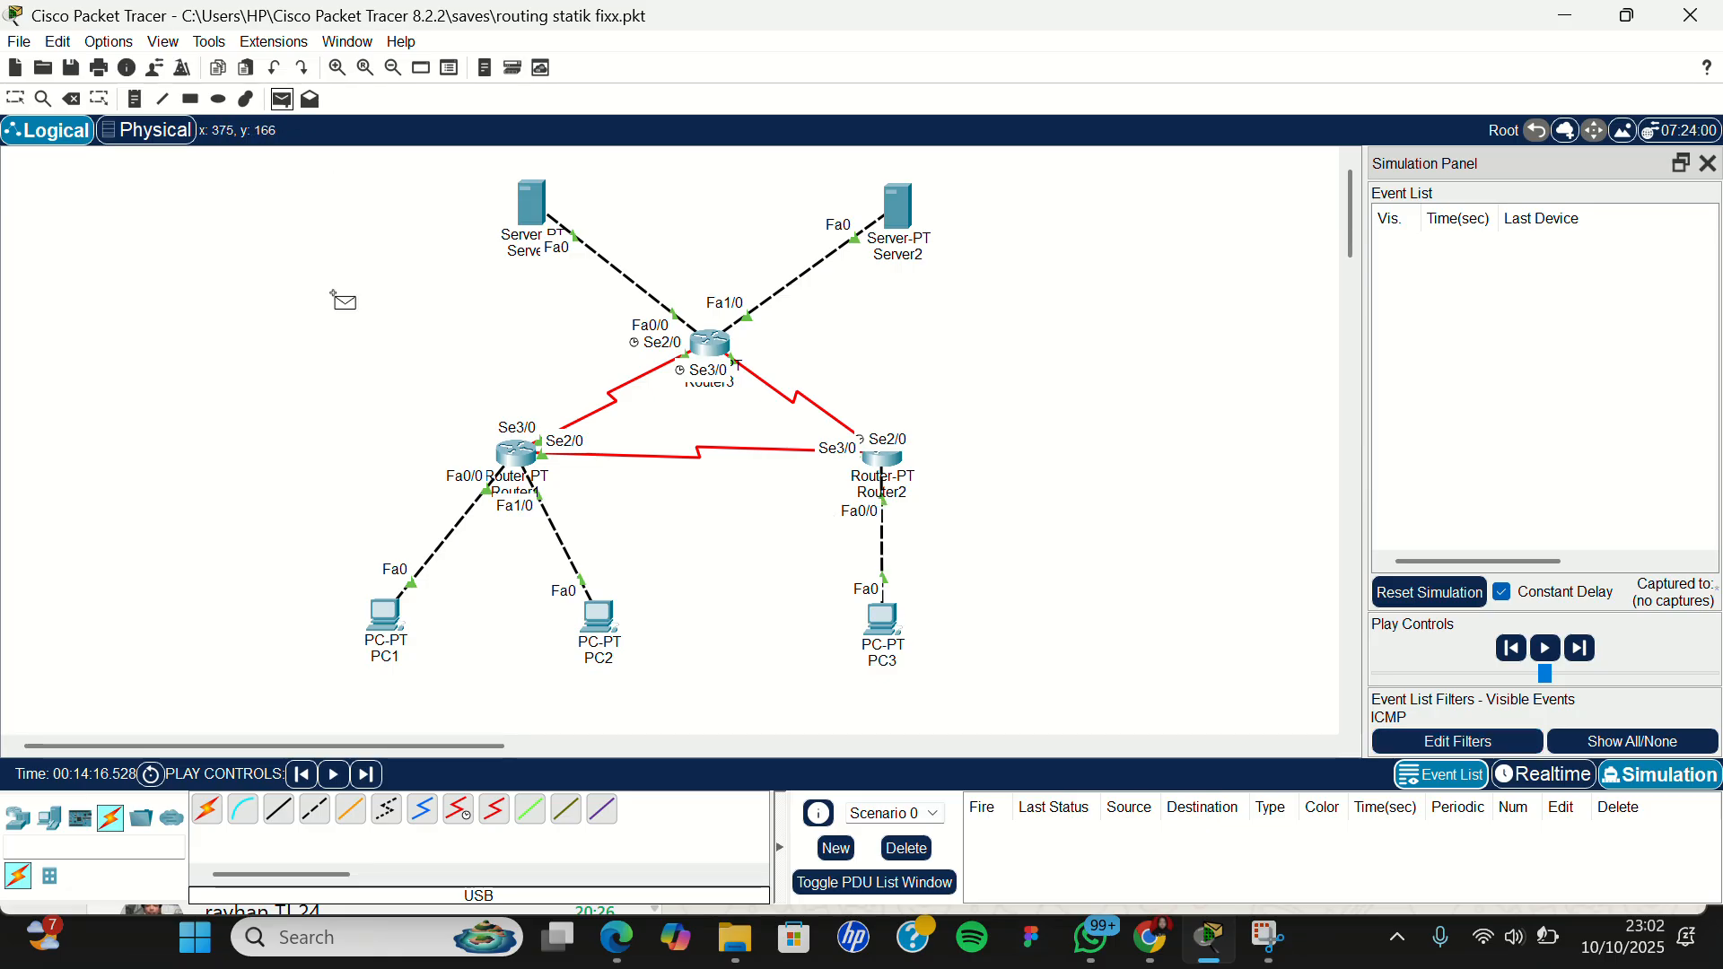
{"action": "left_click", "coordinate": [386, 626]}
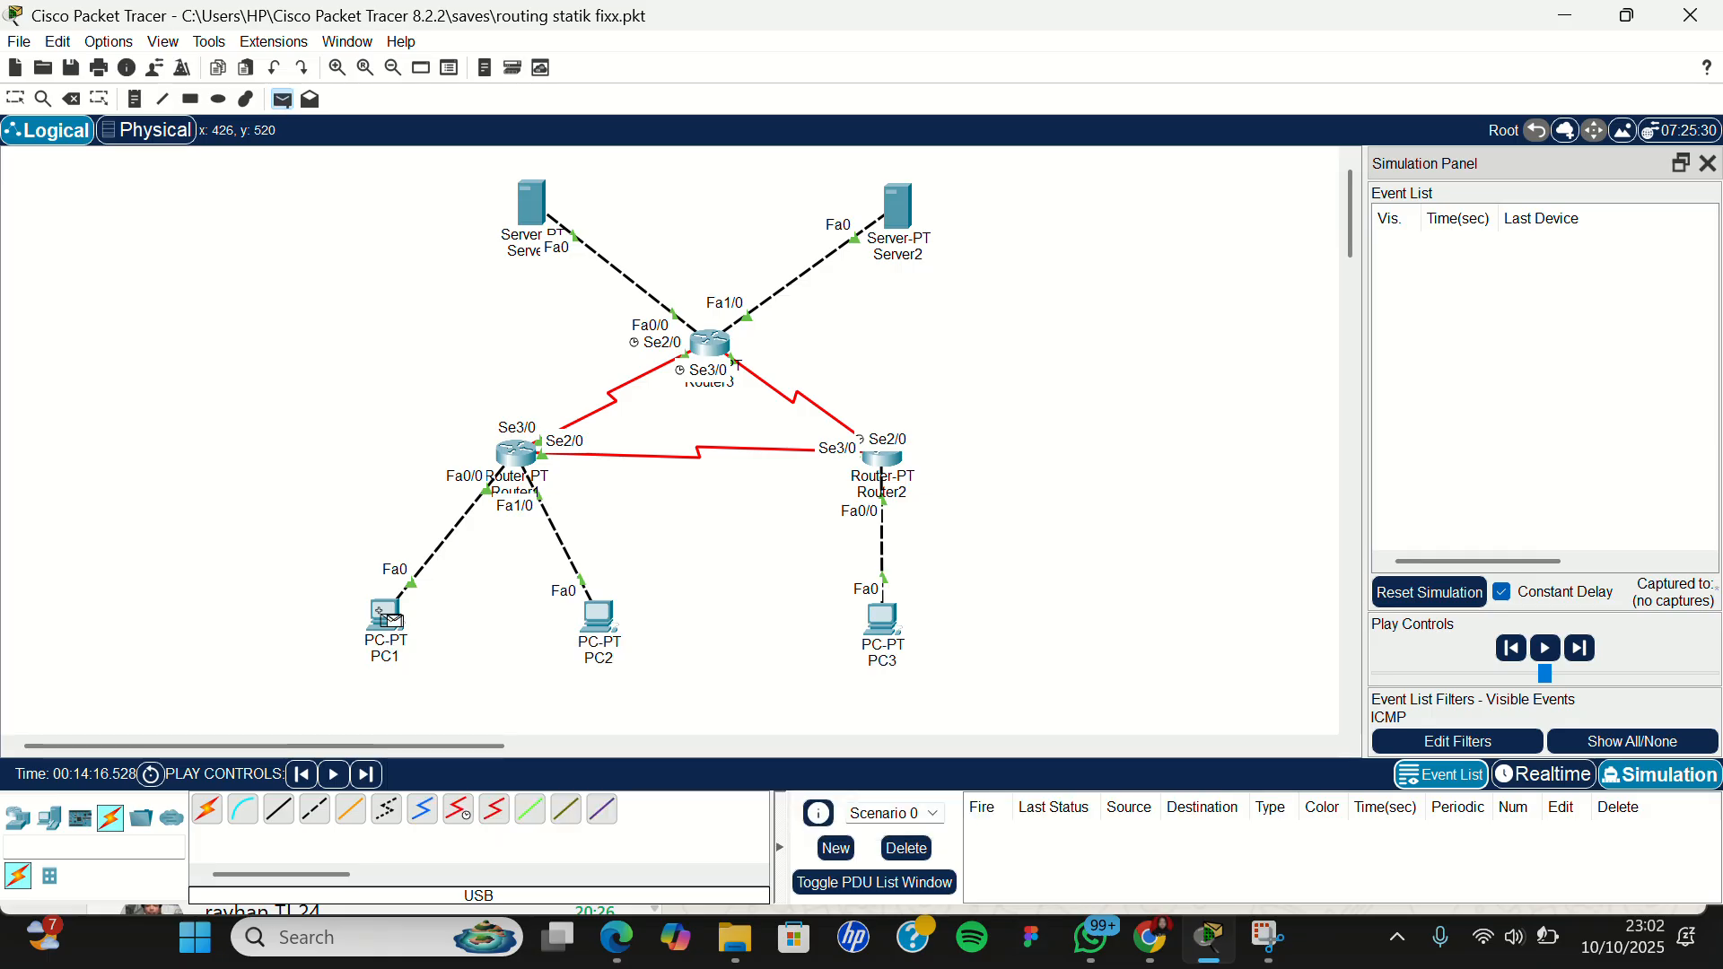
{"action": "left_click", "coordinate": [599, 617]}
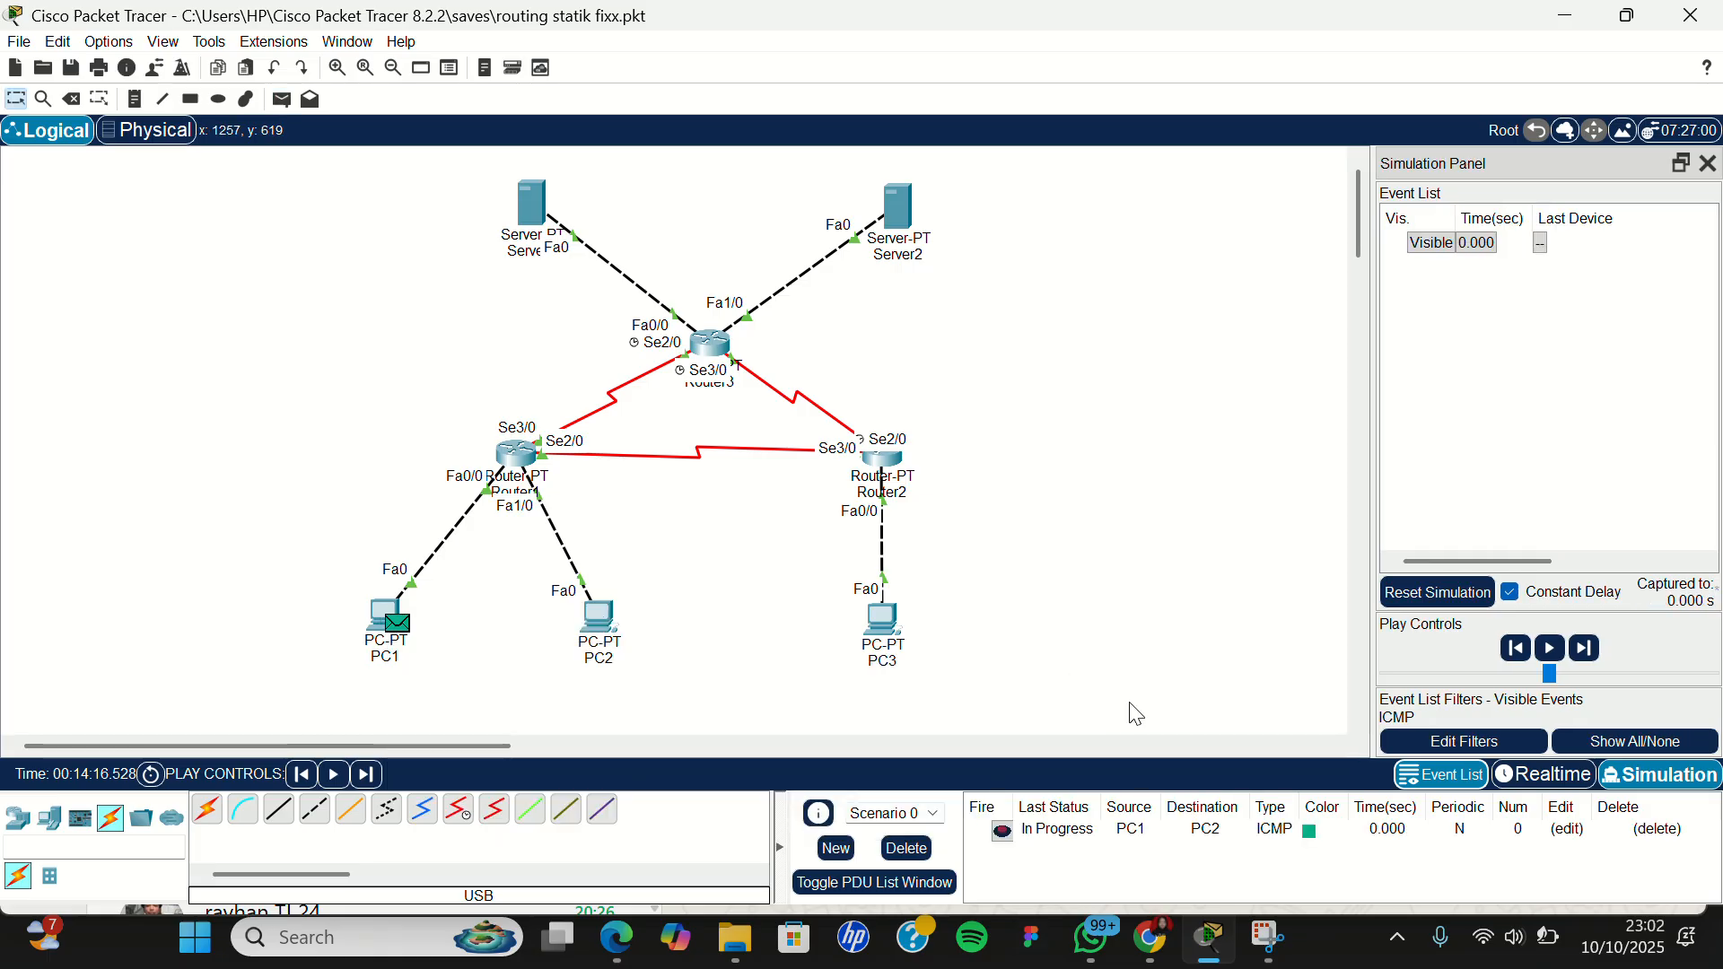
{"action": "left_click", "coordinate": [1582, 650]}
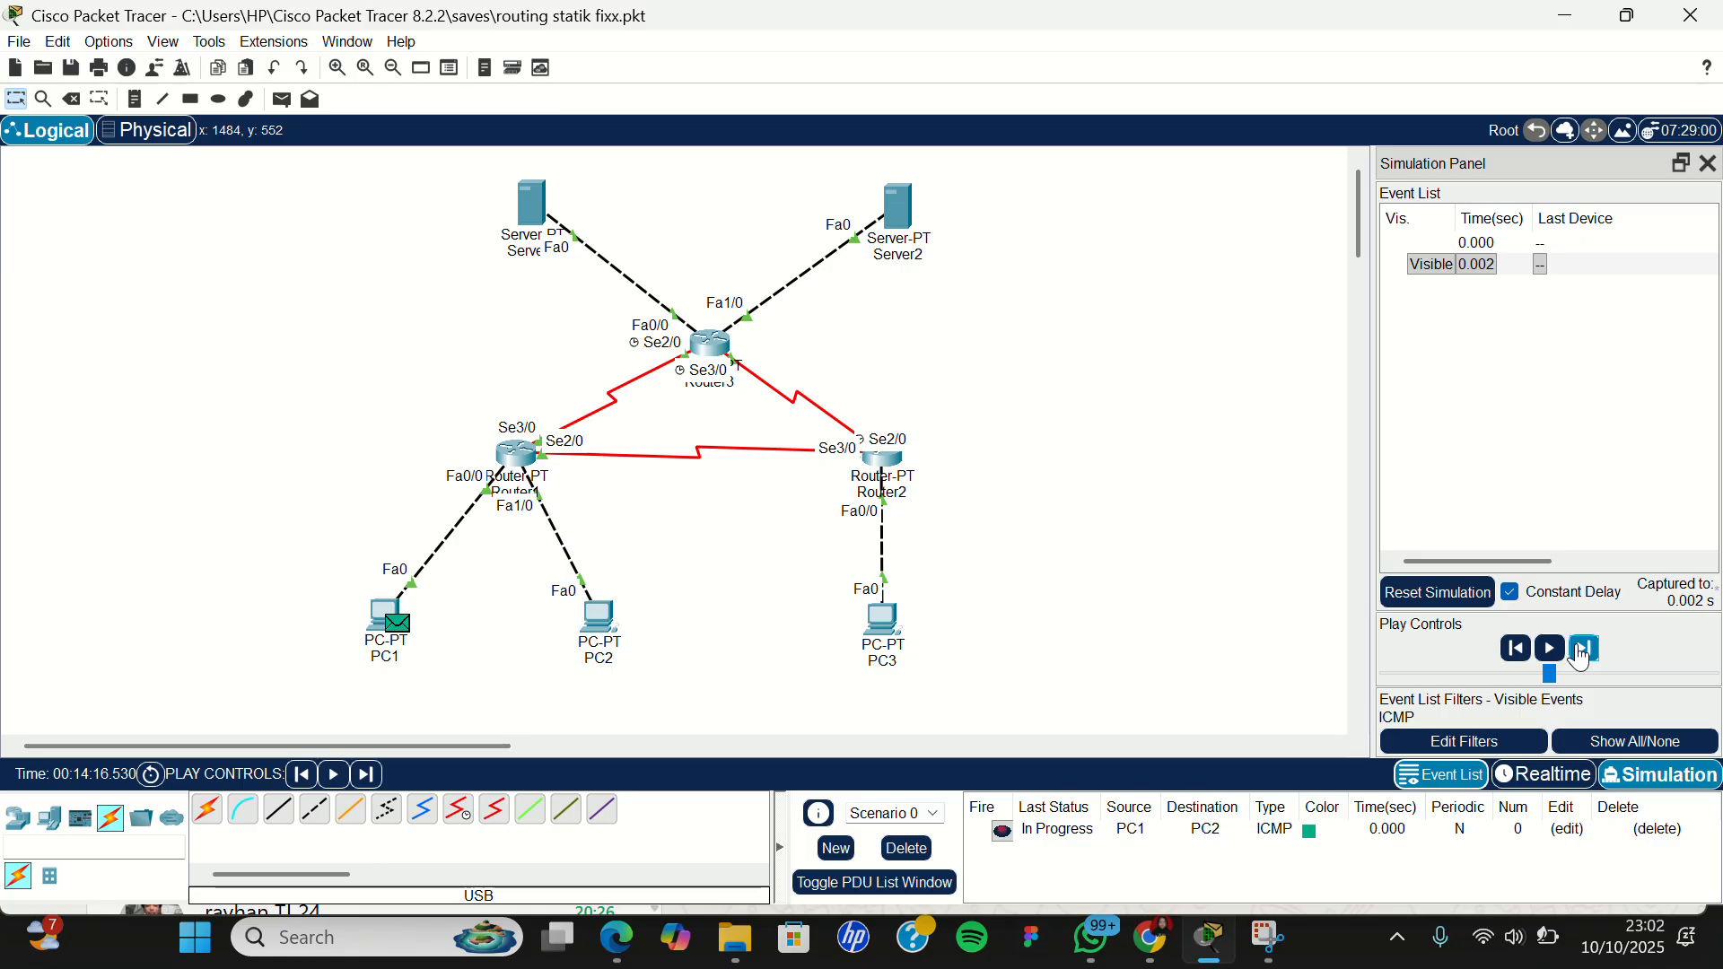
{"action": "left_click", "coordinate": [1582, 650]}
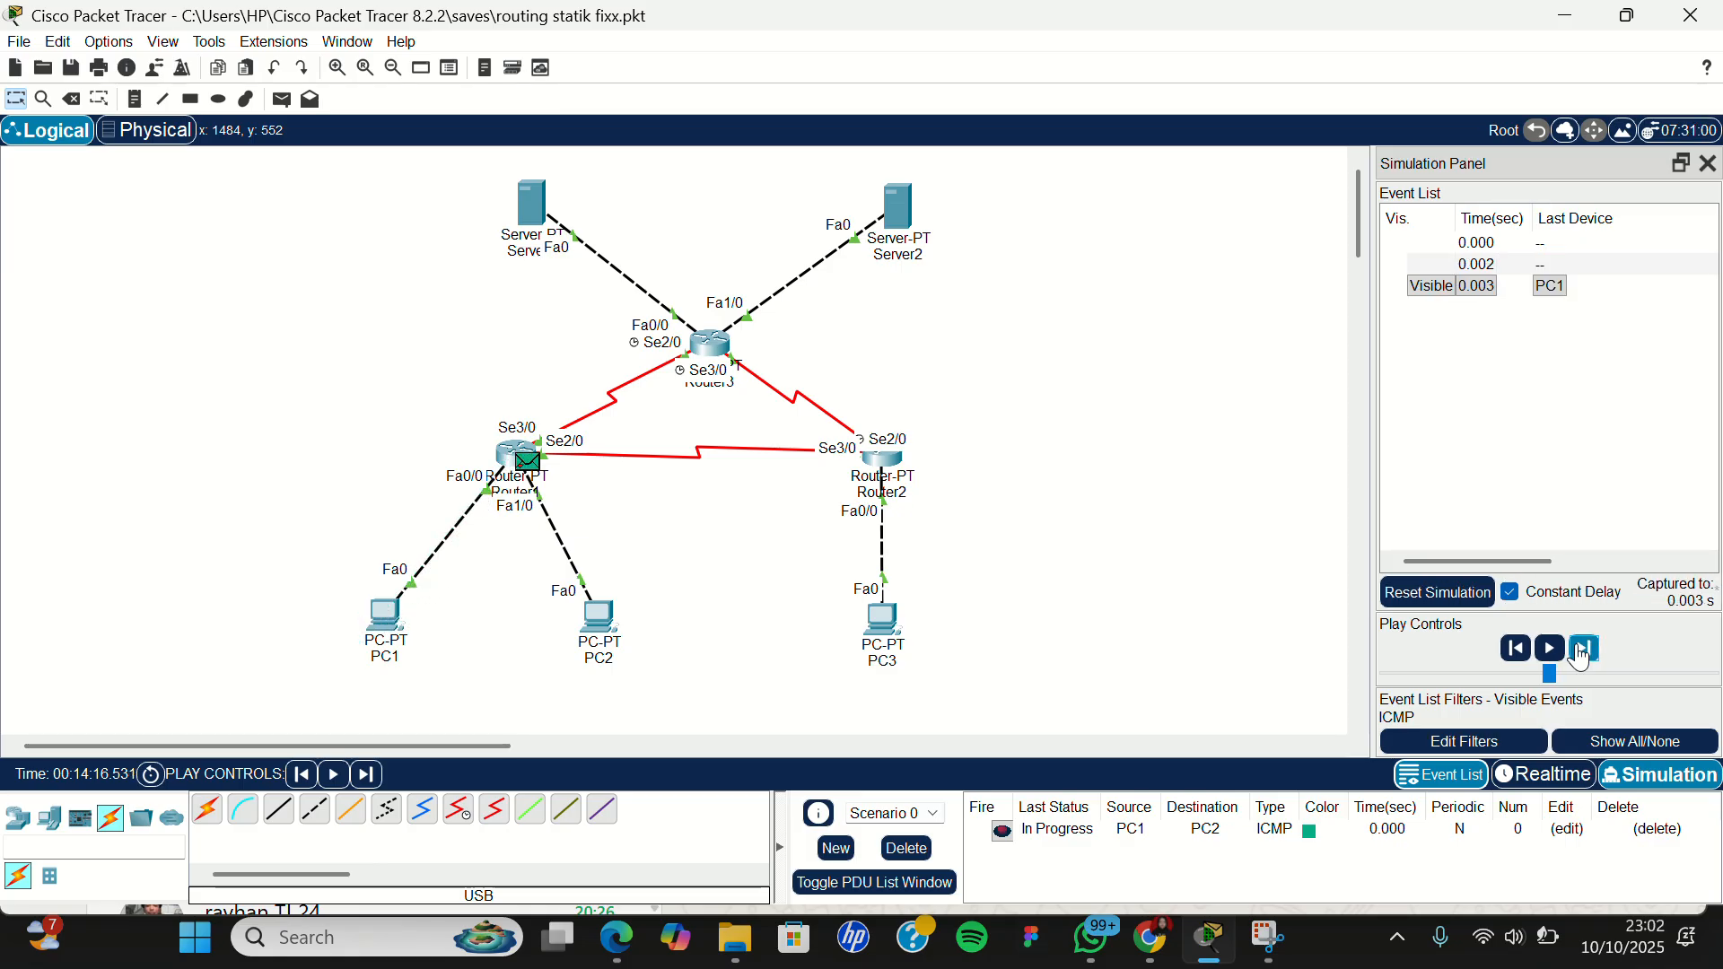
{"action": "left_click", "coordinate": [891, 850]}
Step: Send a simple PDU from PC1 to PC2, advance the simulation event by event through the reply's return, and delete the scenario
{"action": "left_click", "coordinate": [274, 103]}
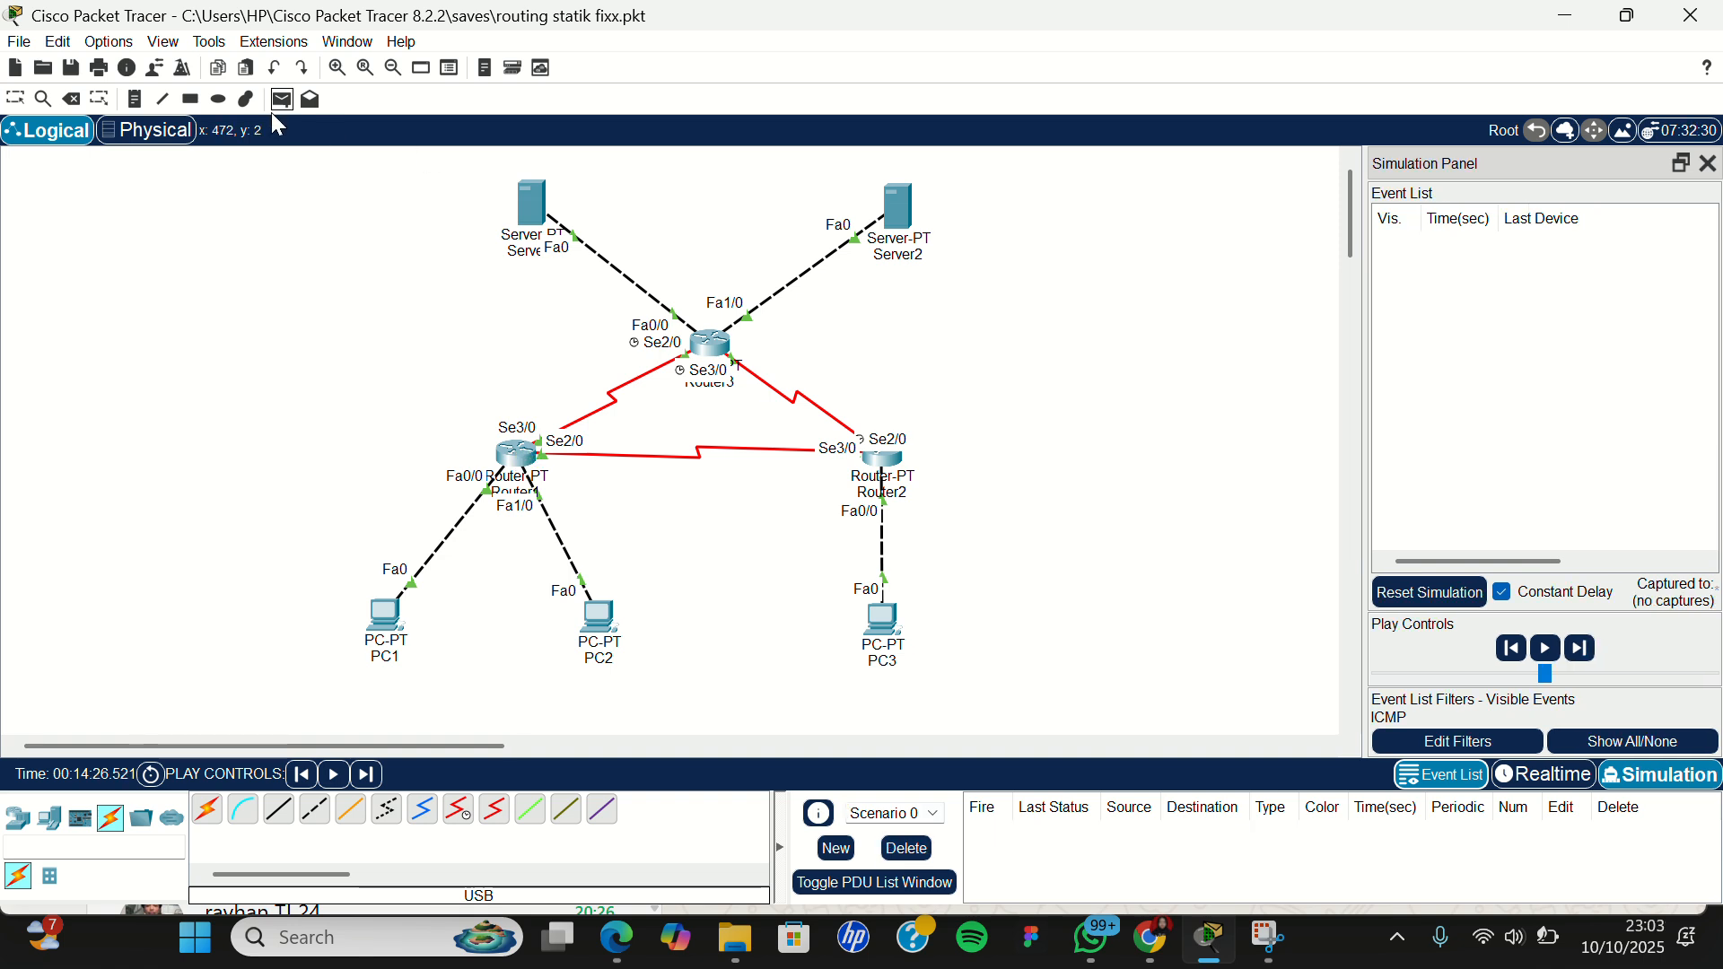
{"action": "left_click", "coordinate": [388, 617]}
{"action": "left_click", "coordinate": [614, 616]}
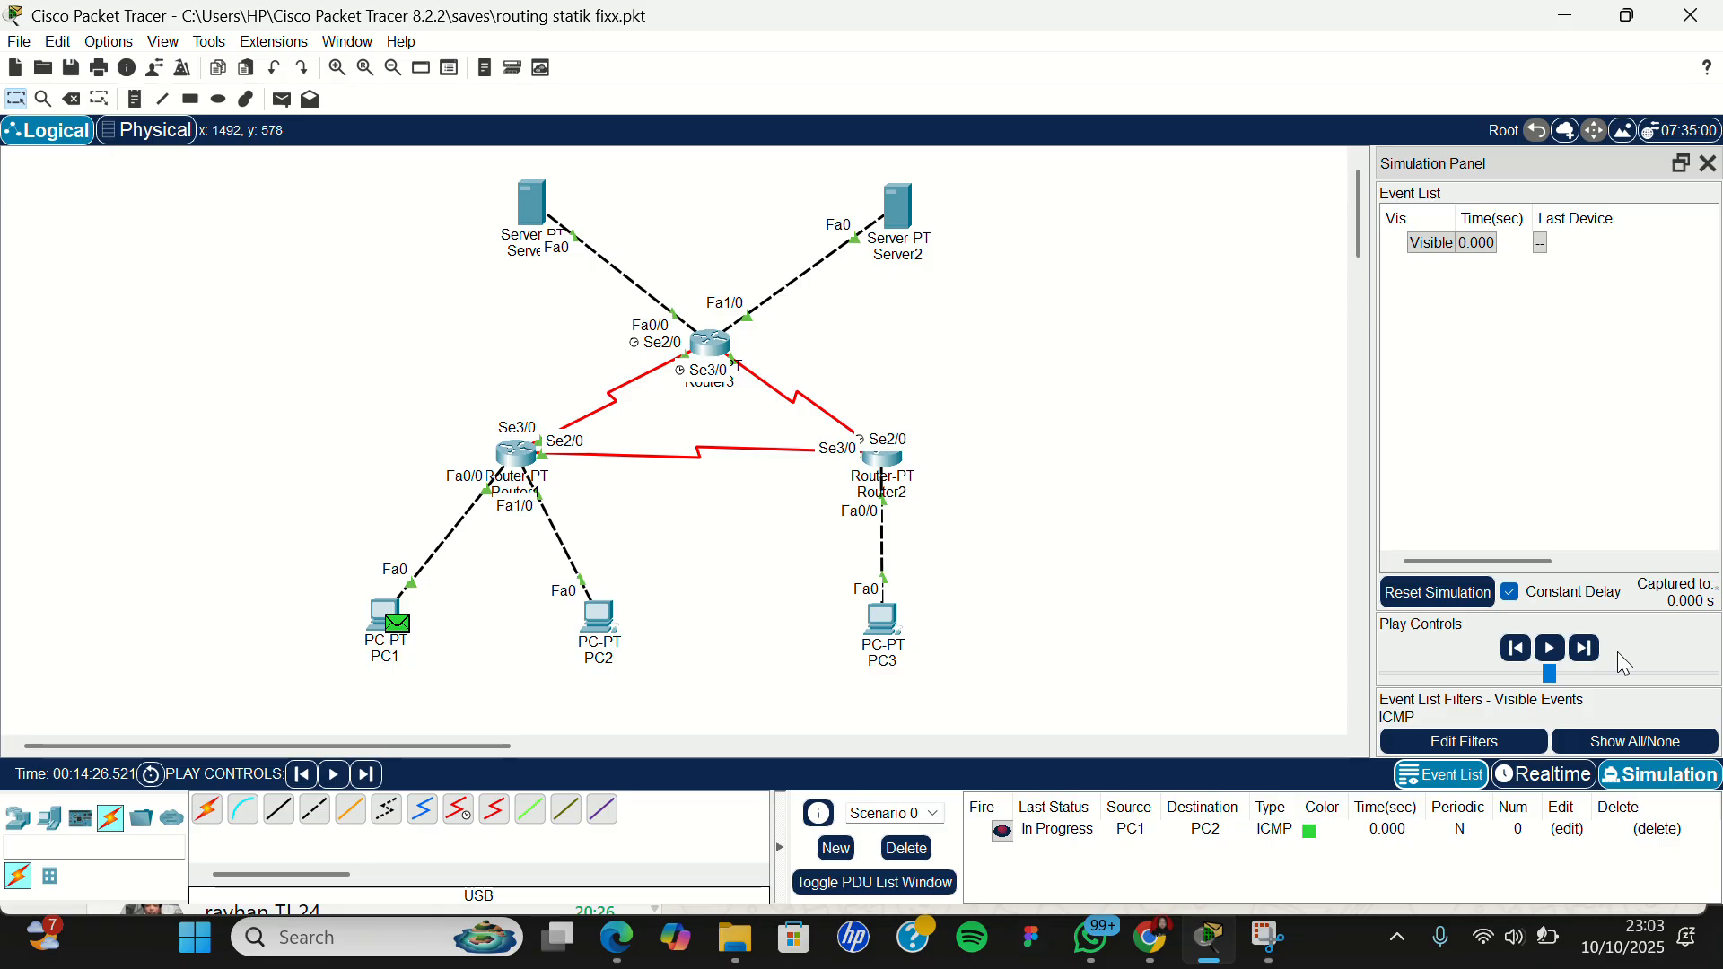
{"action": "left_click", "coordinate": [1585, 652]}
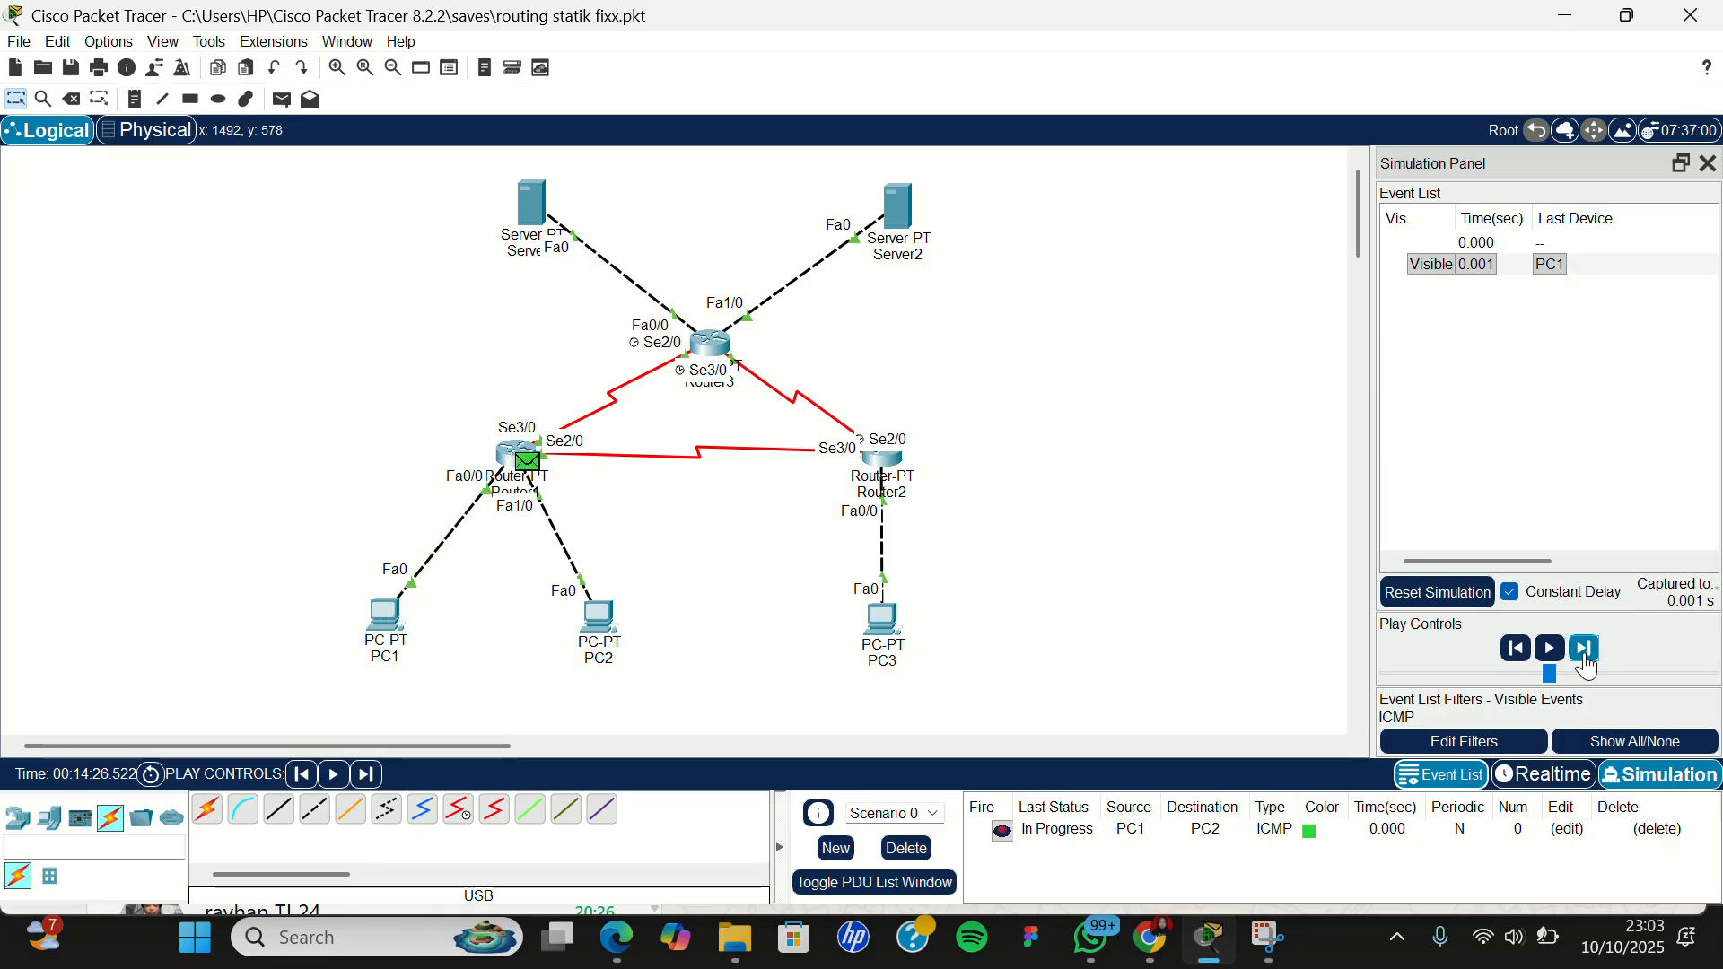
{"action": "left_click", "coordinate": [1586, 652]}
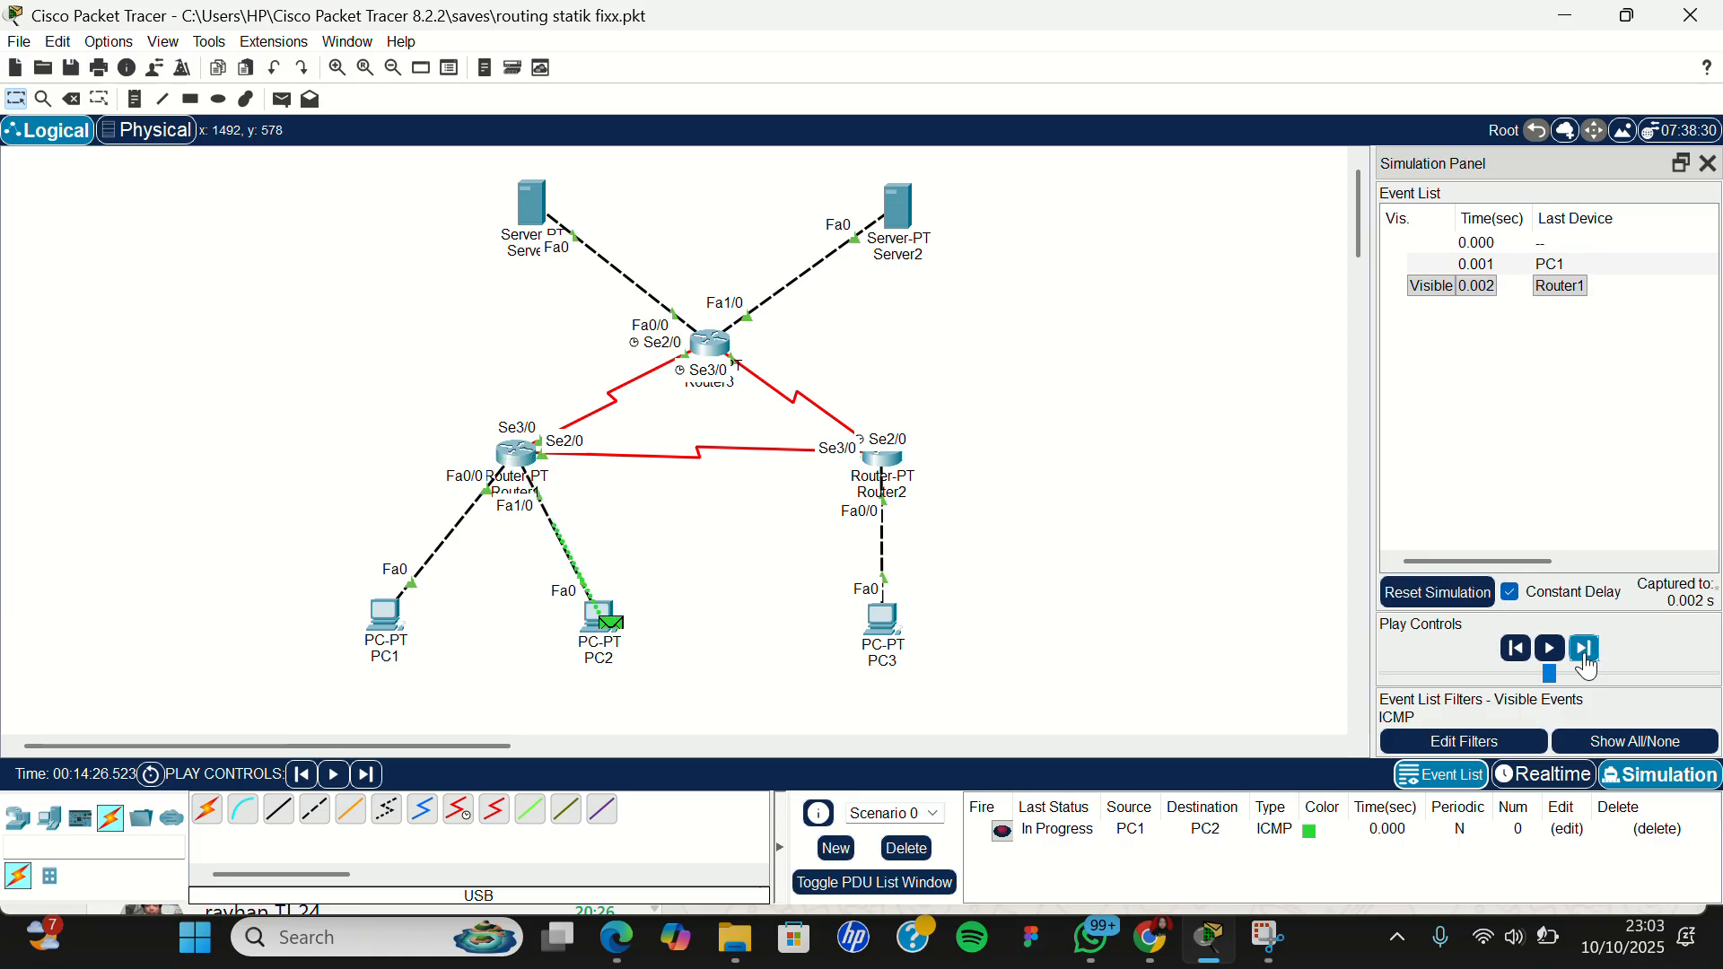
{"action": "left_click", "coordinate": [1586, 656]}
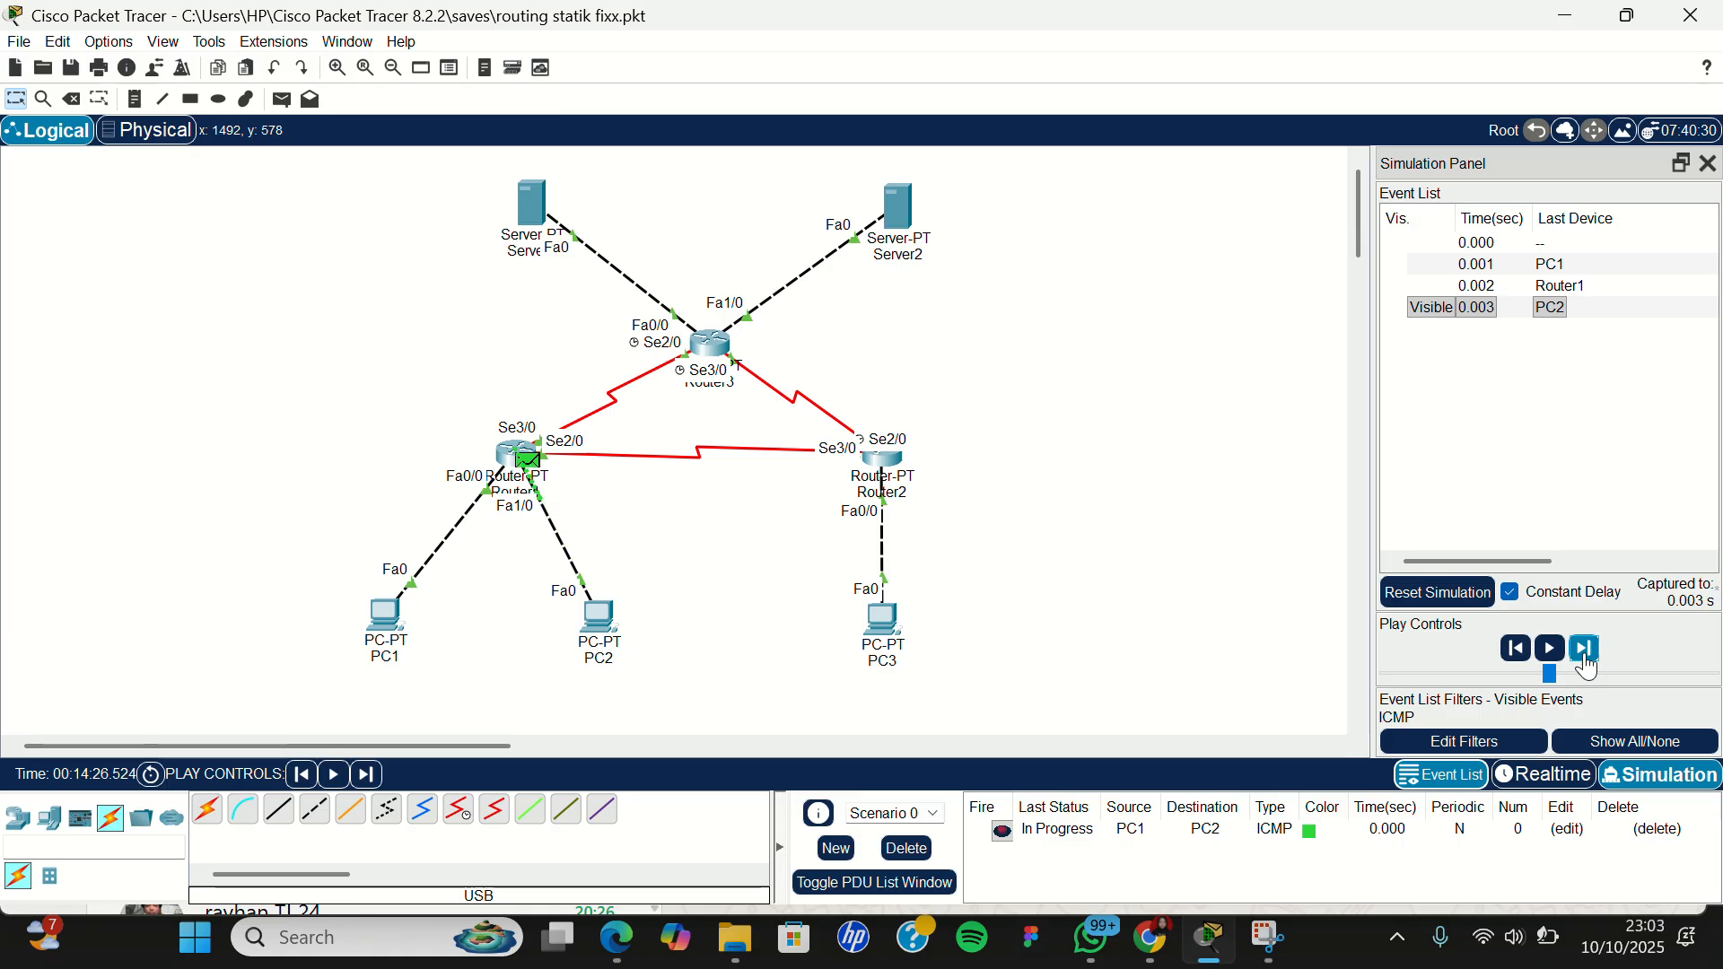
{"action": "left_click", "coordinate": [1586, 655]}
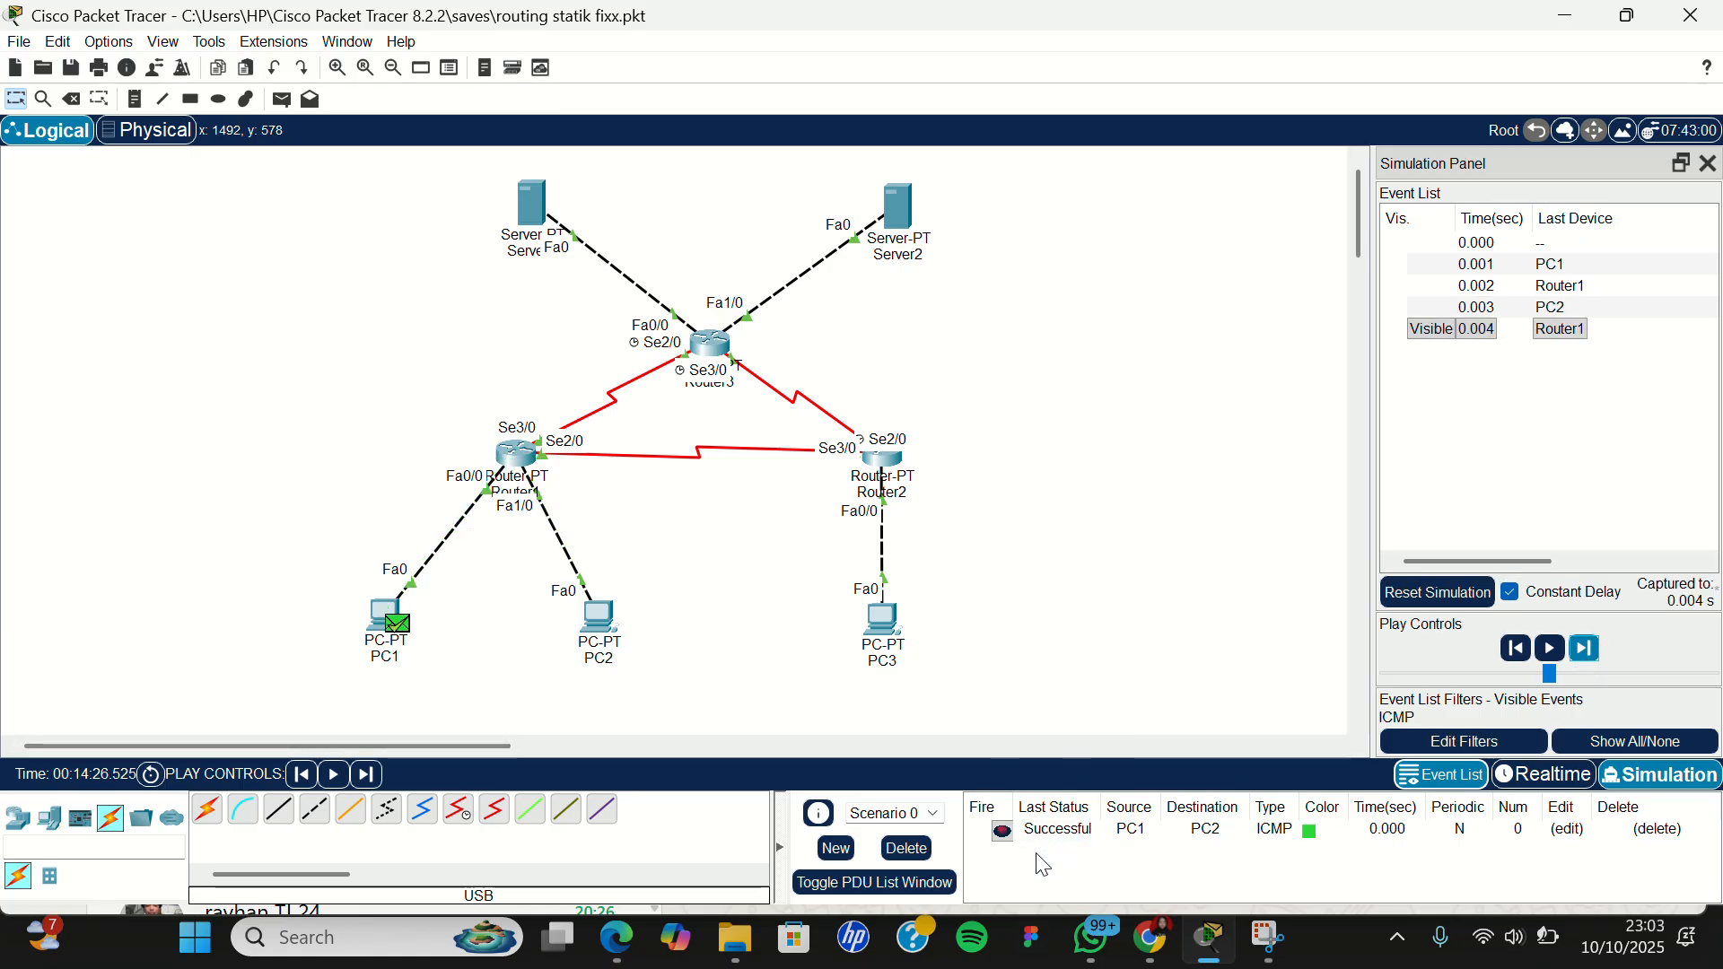
{"action": "left_click", "coordinate": [893, 843]}
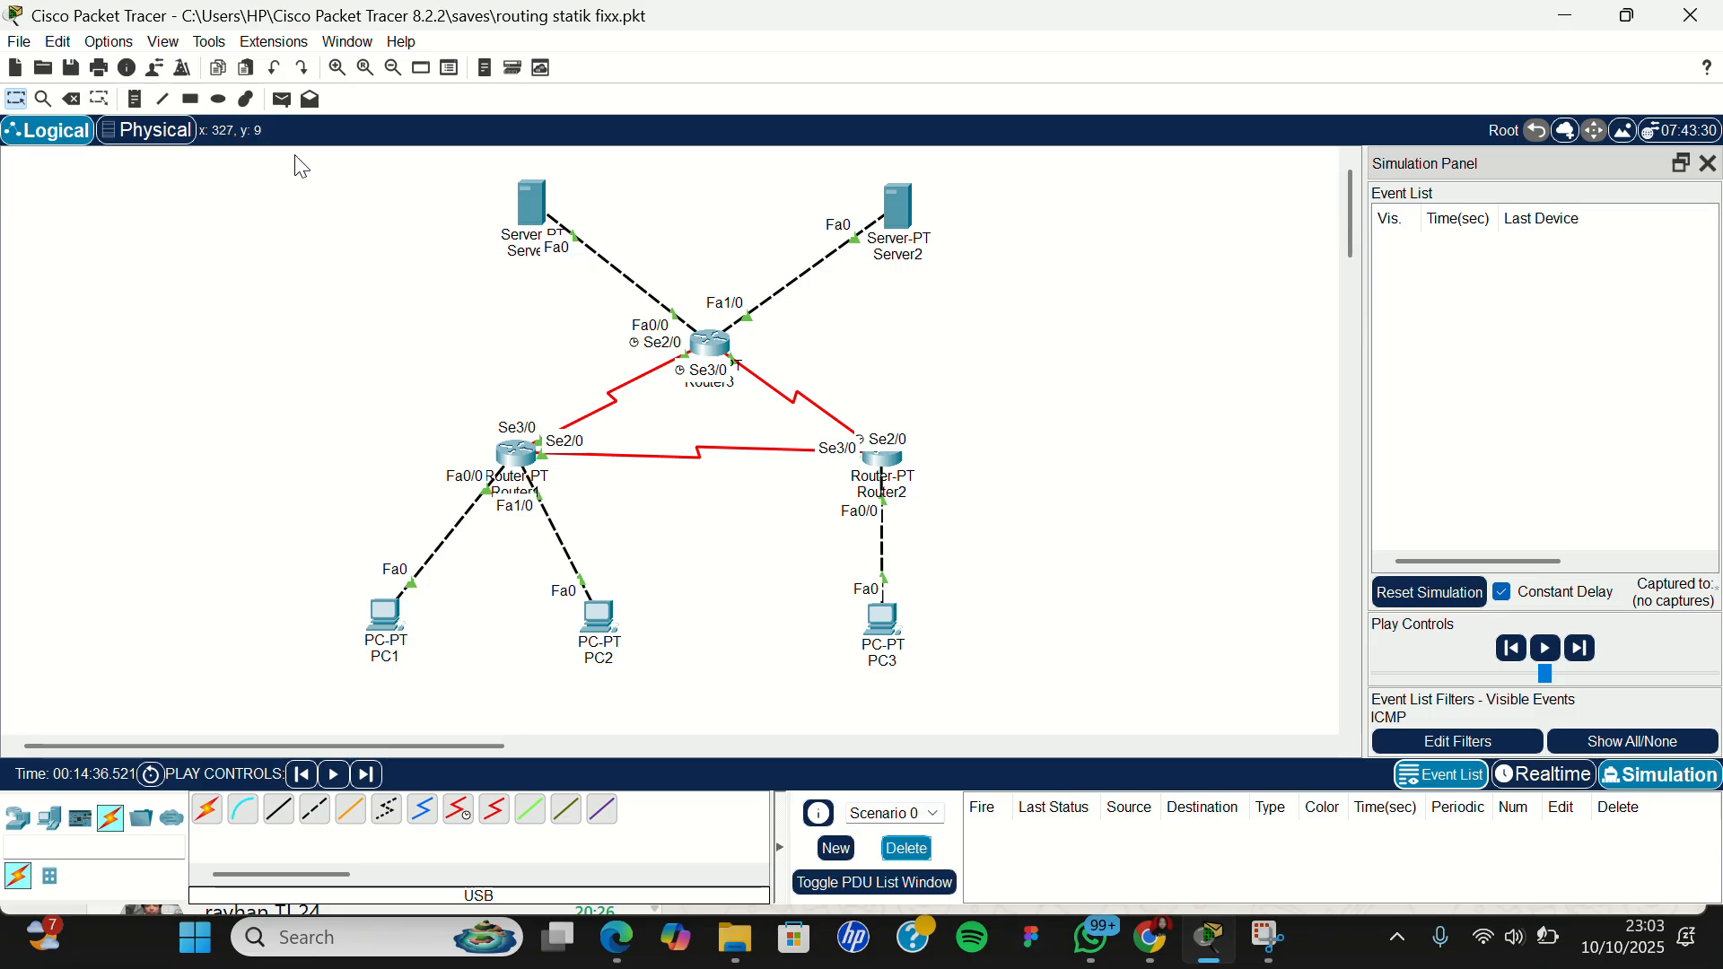
Step: Try to send a simple PDU from PC1 to PC3, advancing the simulation event by event, and delete the scenario
{"action": "left_click", "coordinate": [286, 100]}
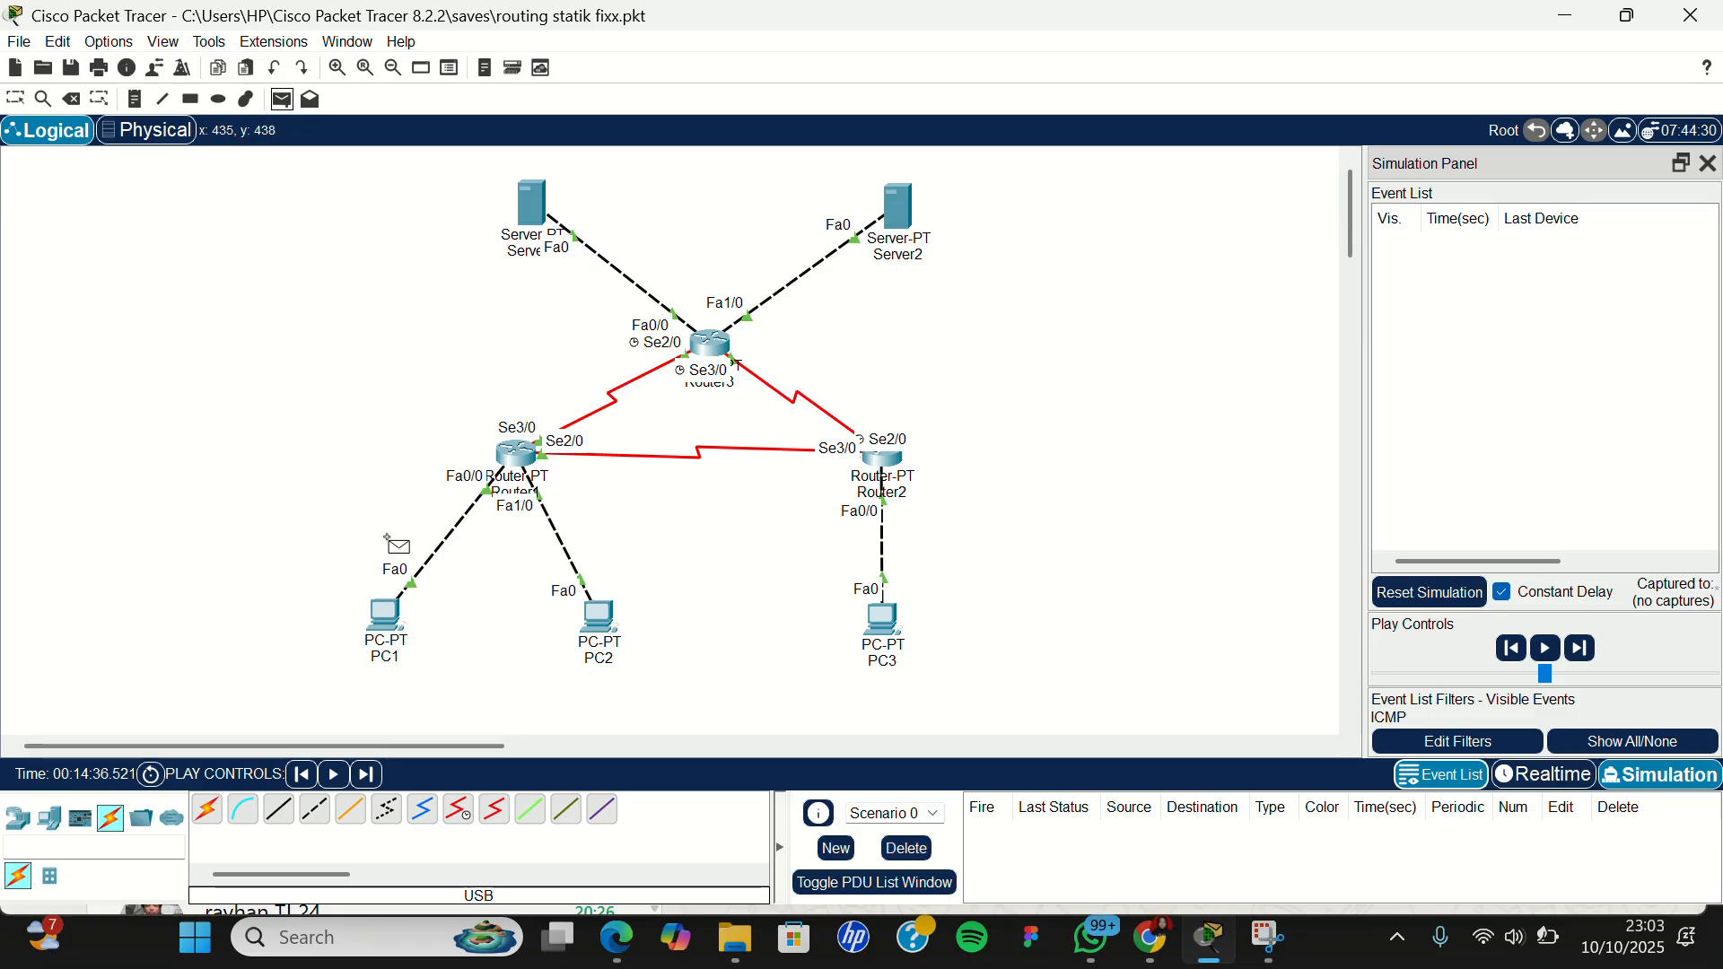
{"action": "left_click", "coordinate": [395, 628]}
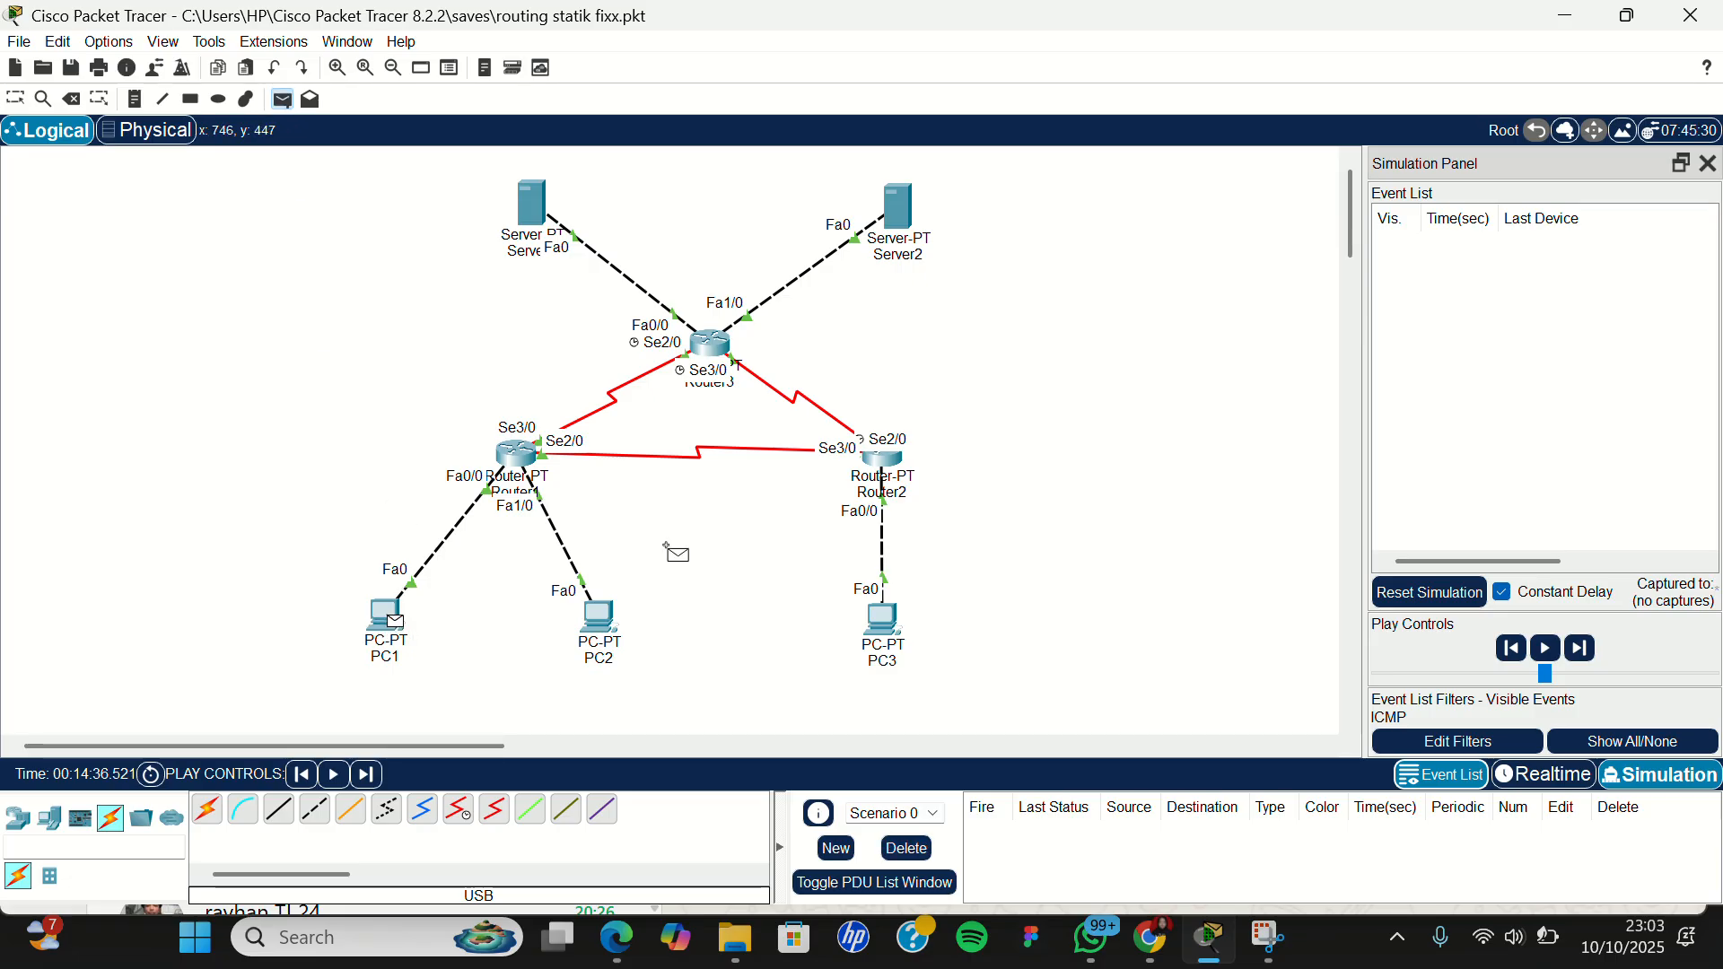
{"action": "left_click", "coordinate": [885, 614]}
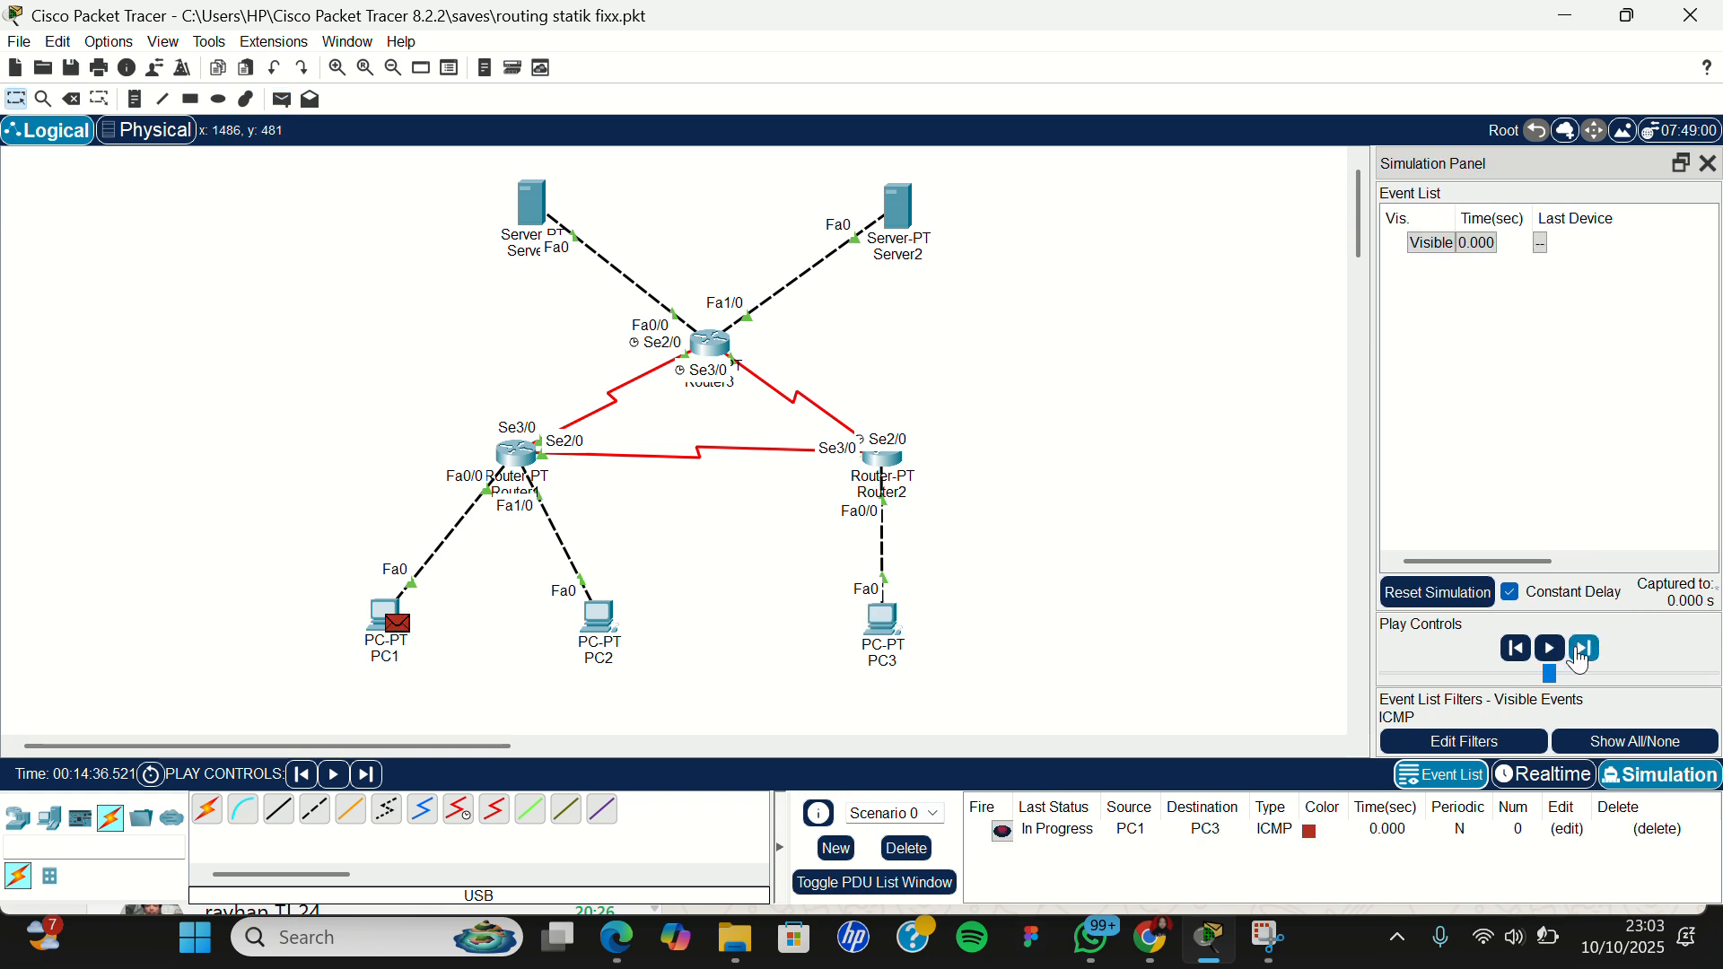
{"action": "left_click", "coordinate": [1582, 651]}
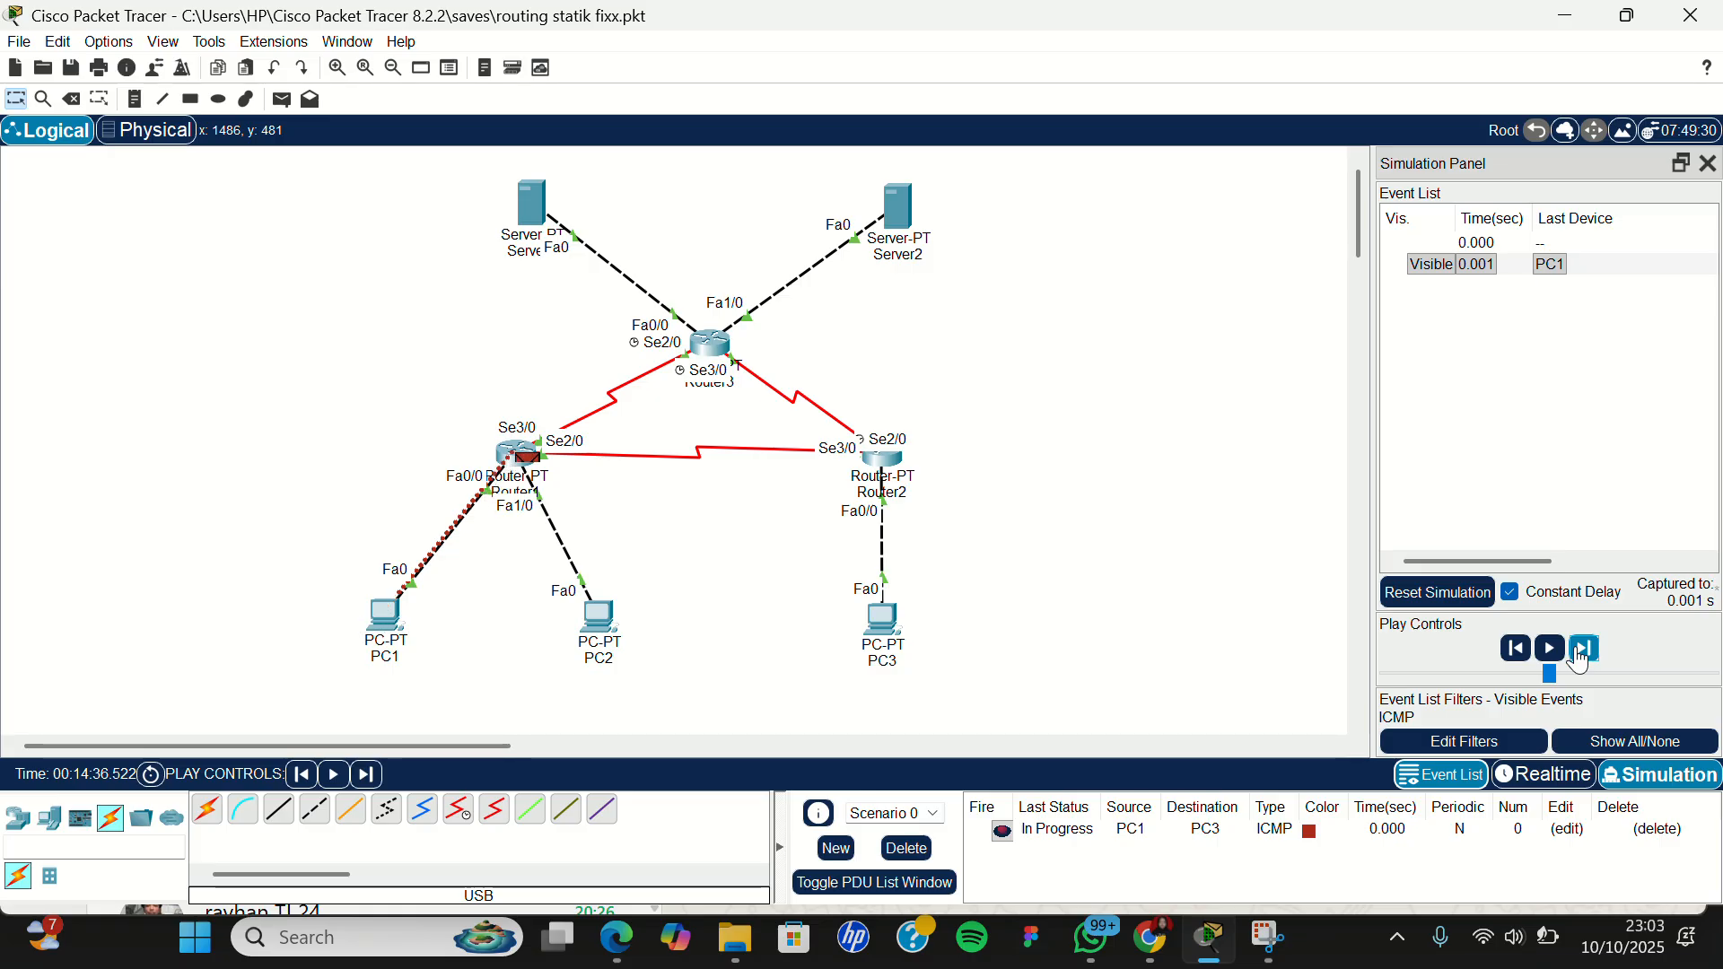
{"action": "left_click", "coordinate": [1585, 650]}
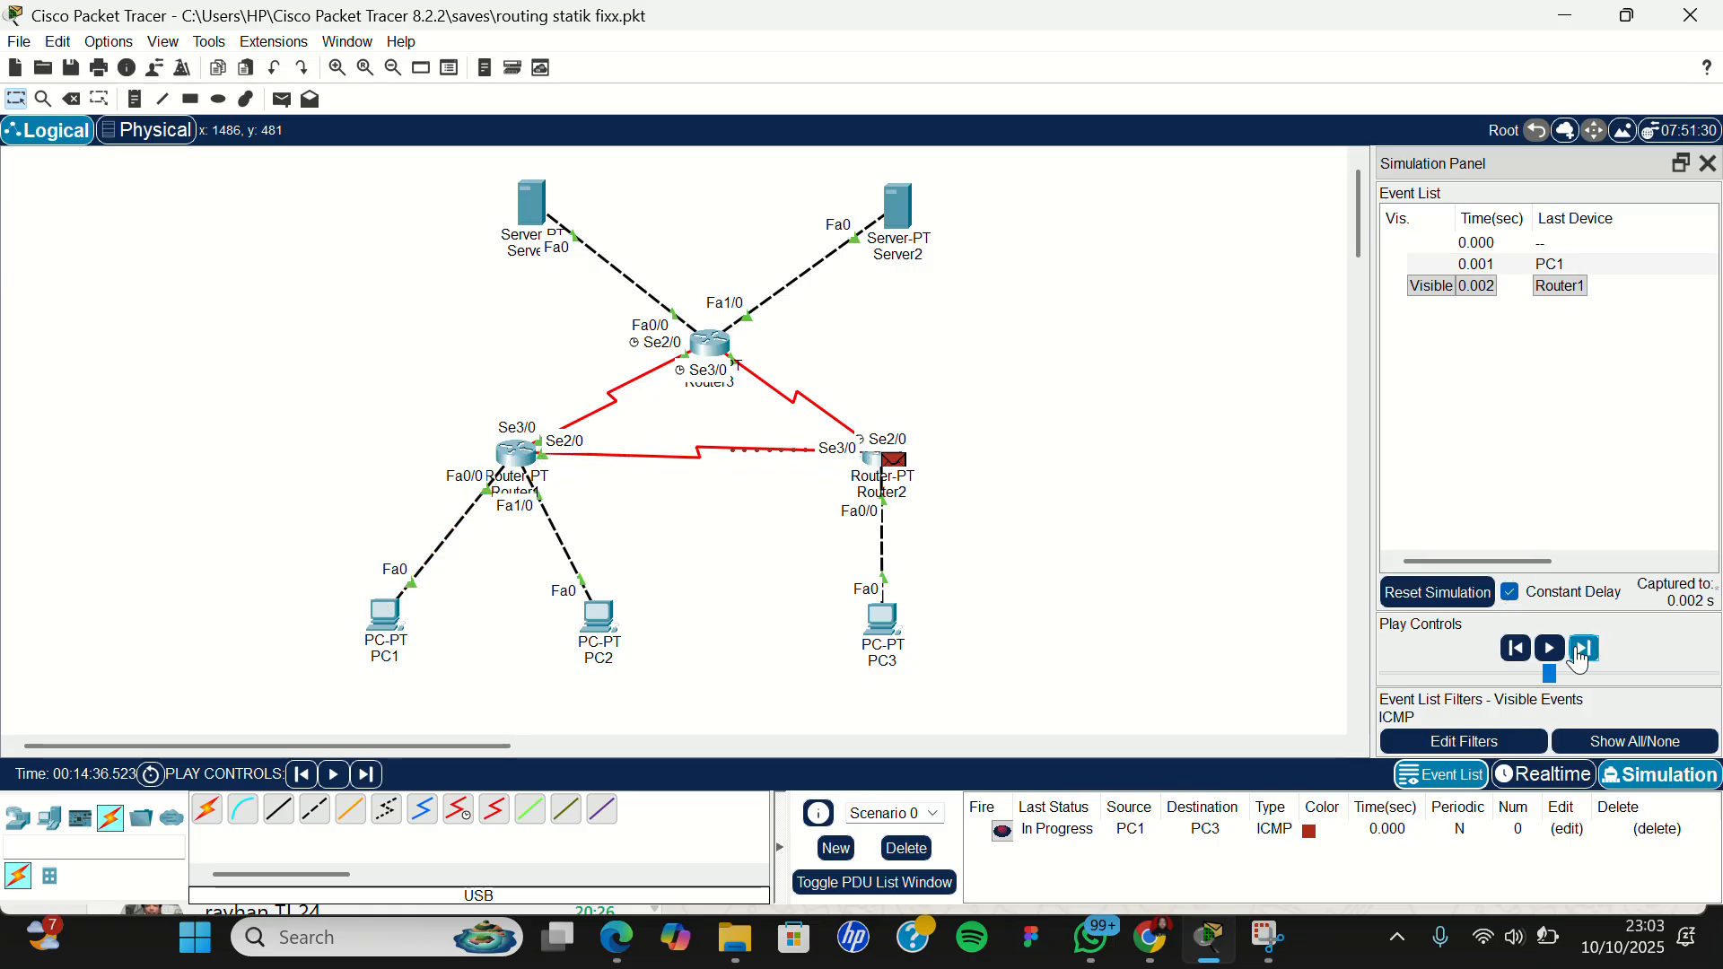
{"action": "left_click", "coordinate": [1583, 653]}
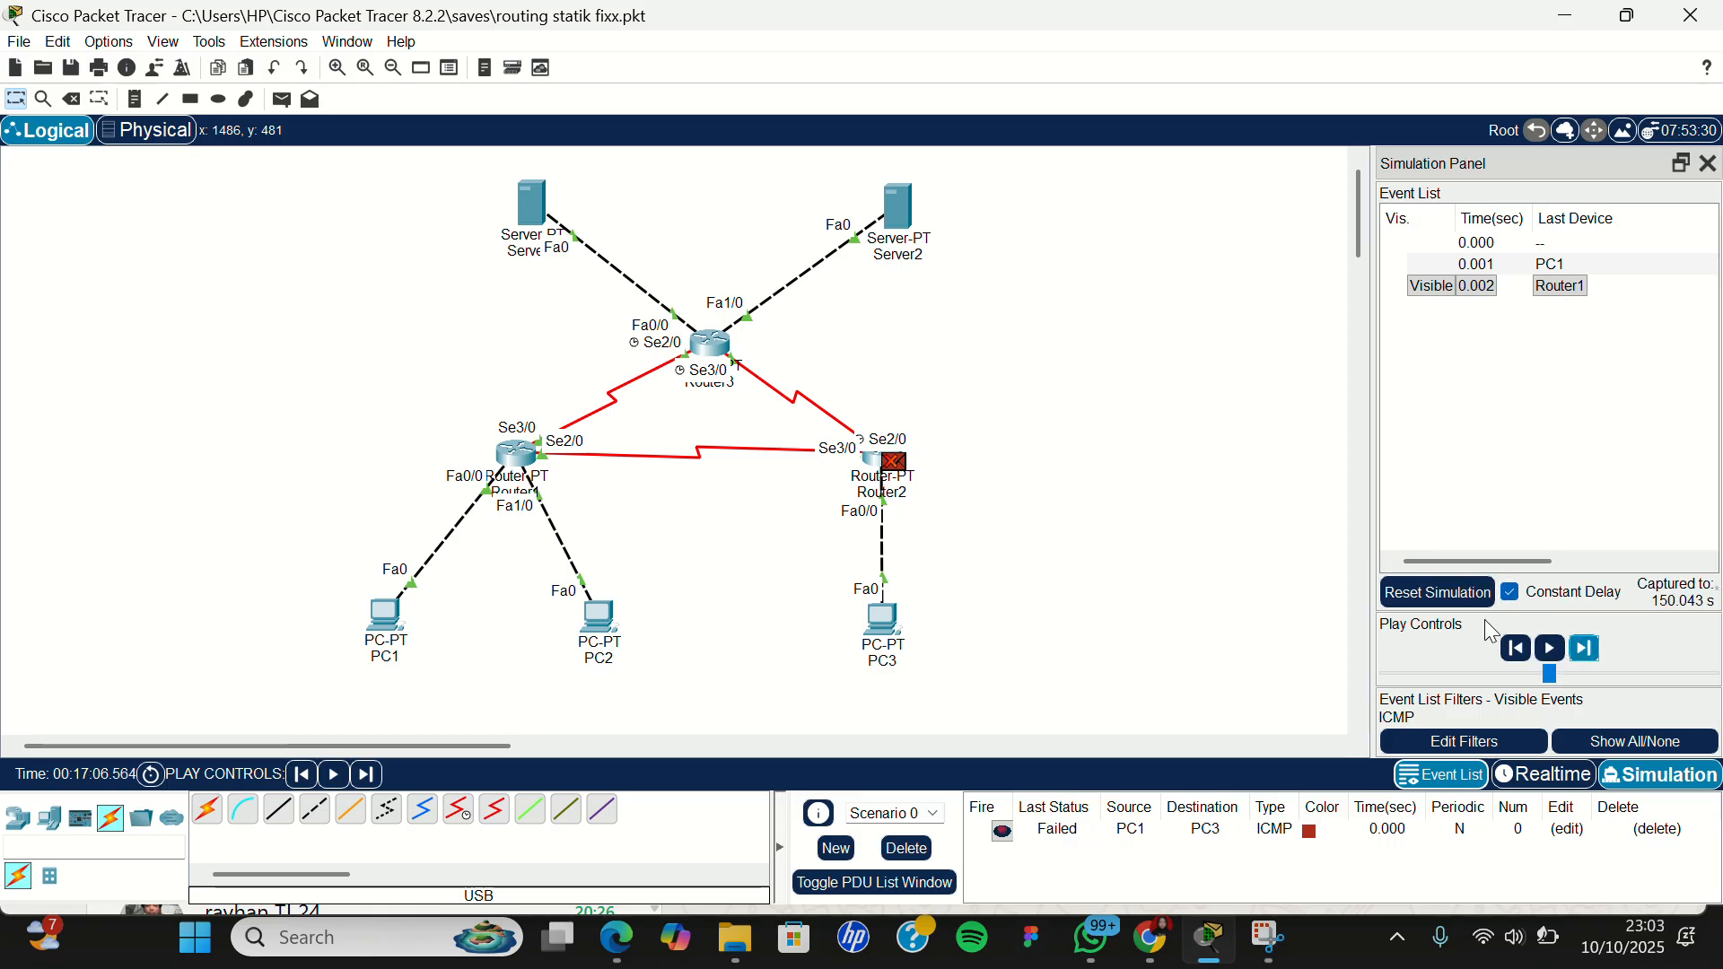
{"action": "left_click", "coordinate": [905, 849]}
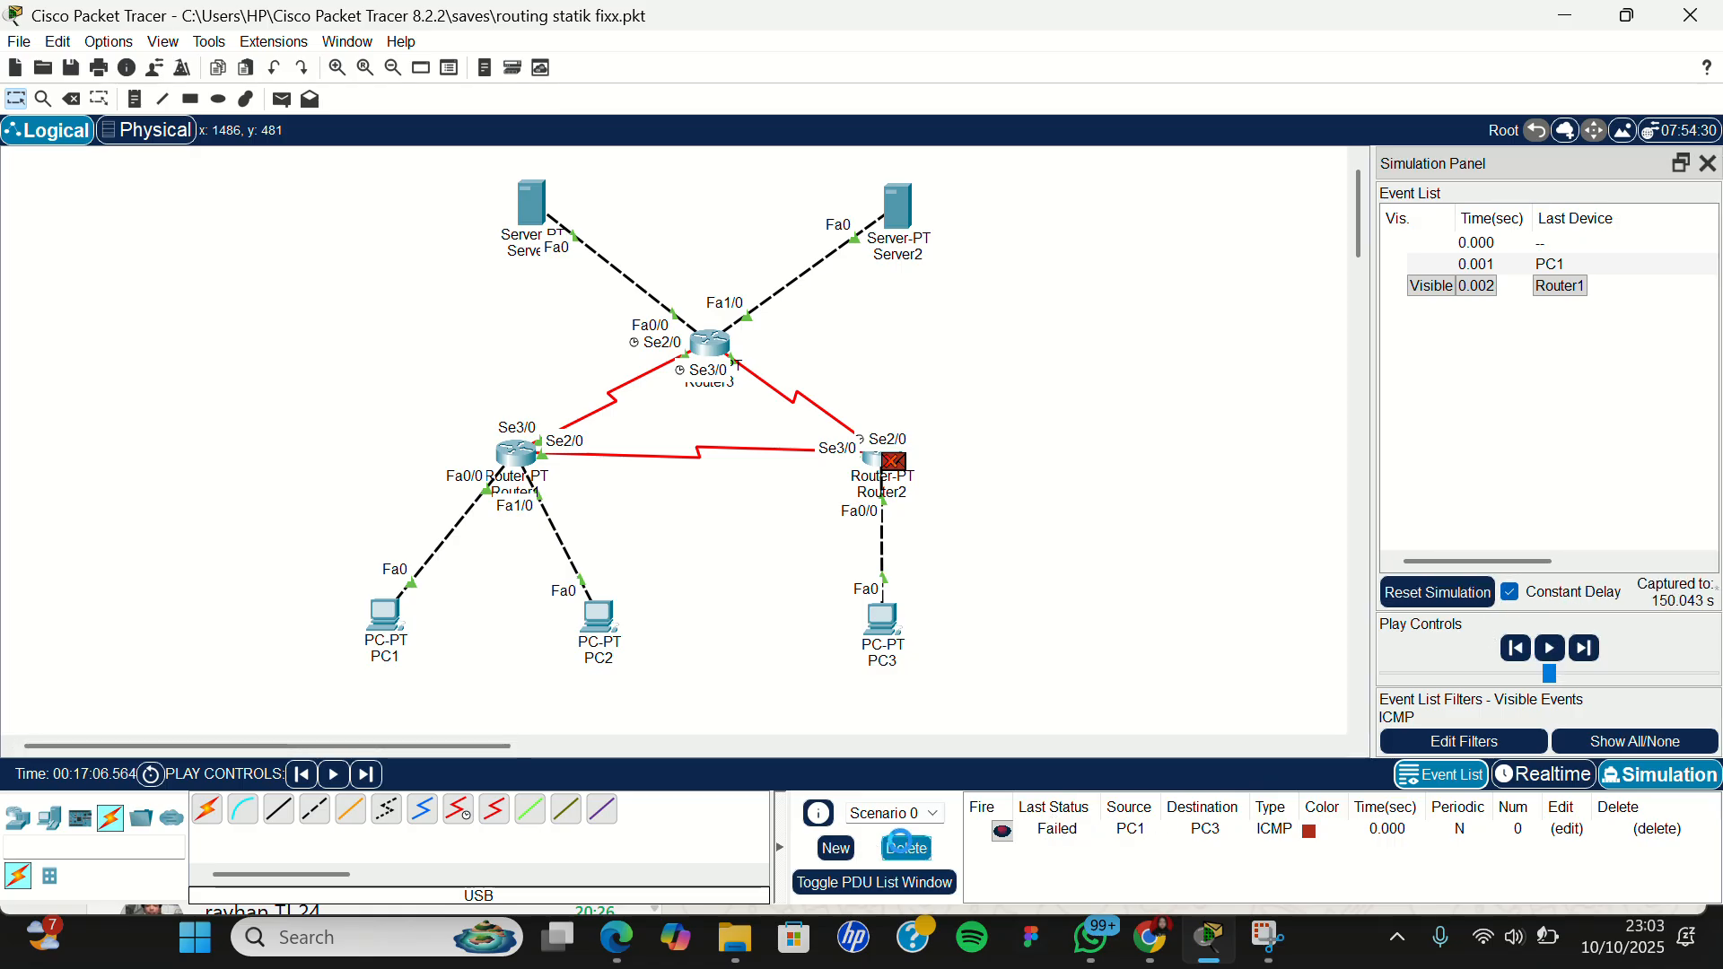
Step: Send a simple PDU from PC1 to PC3 again, advance event by event until the reply returns to PC1, and delete the scenario
{"action": "left_click", "coordinate": [281, 99]}
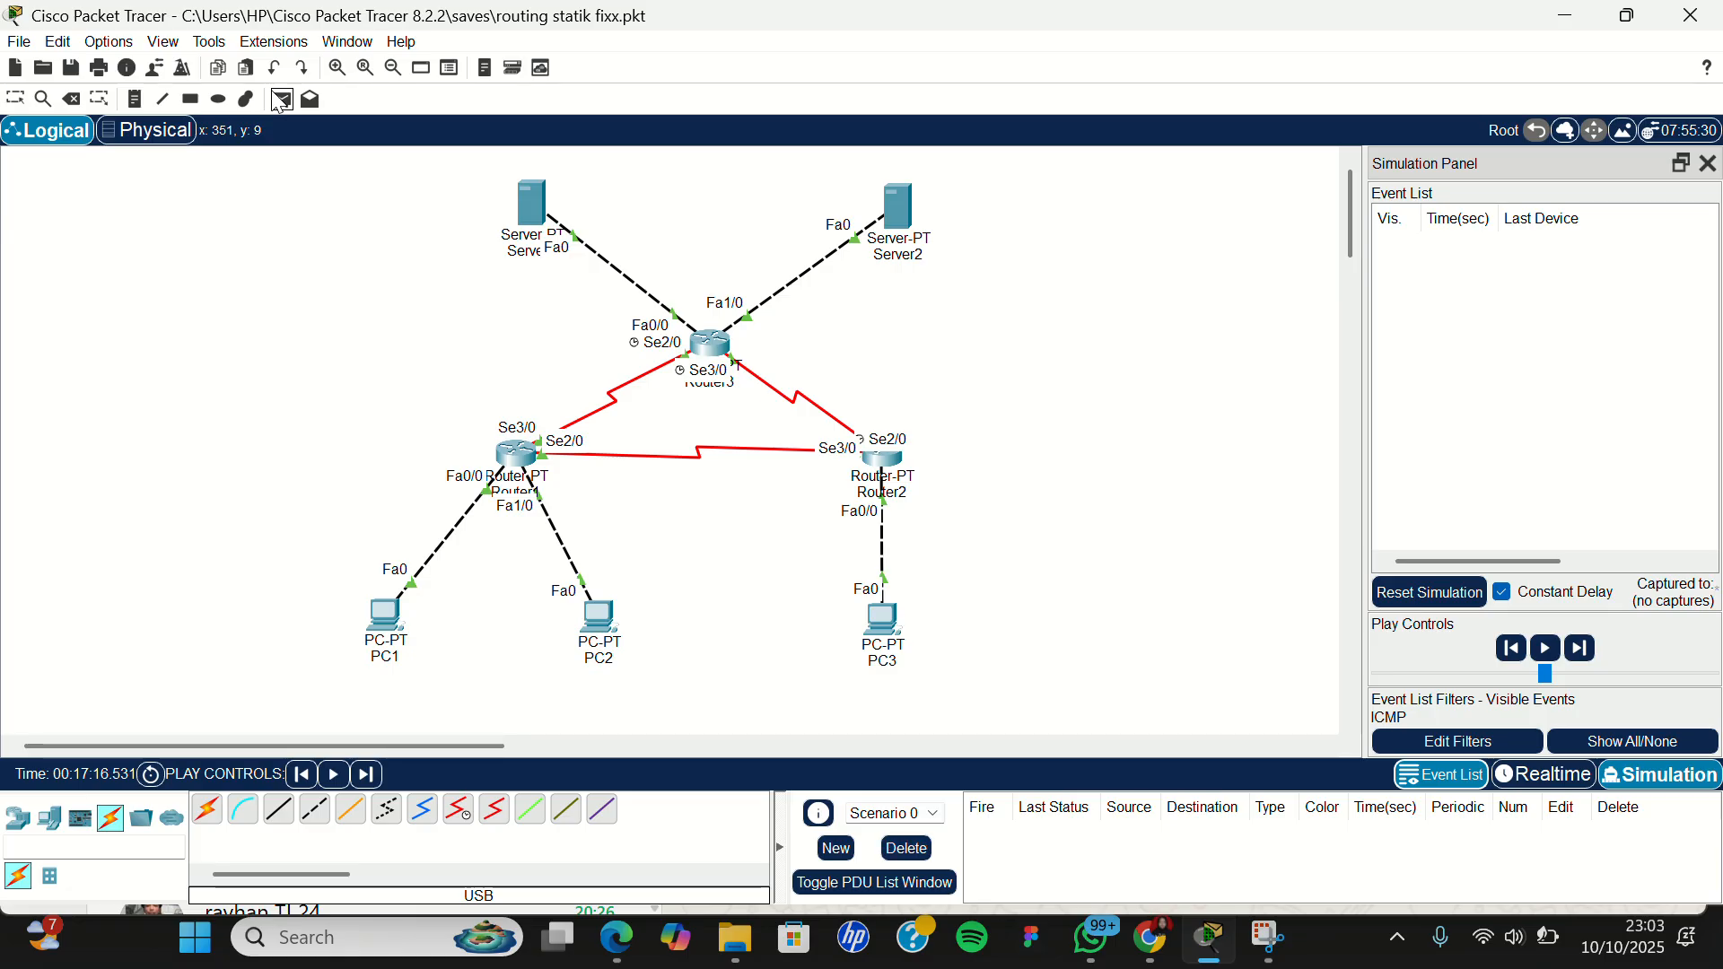
{"action": "left_click", "coordinate": [392, 616]}
{"action": "left_click", "coordinate": [882, 619]}
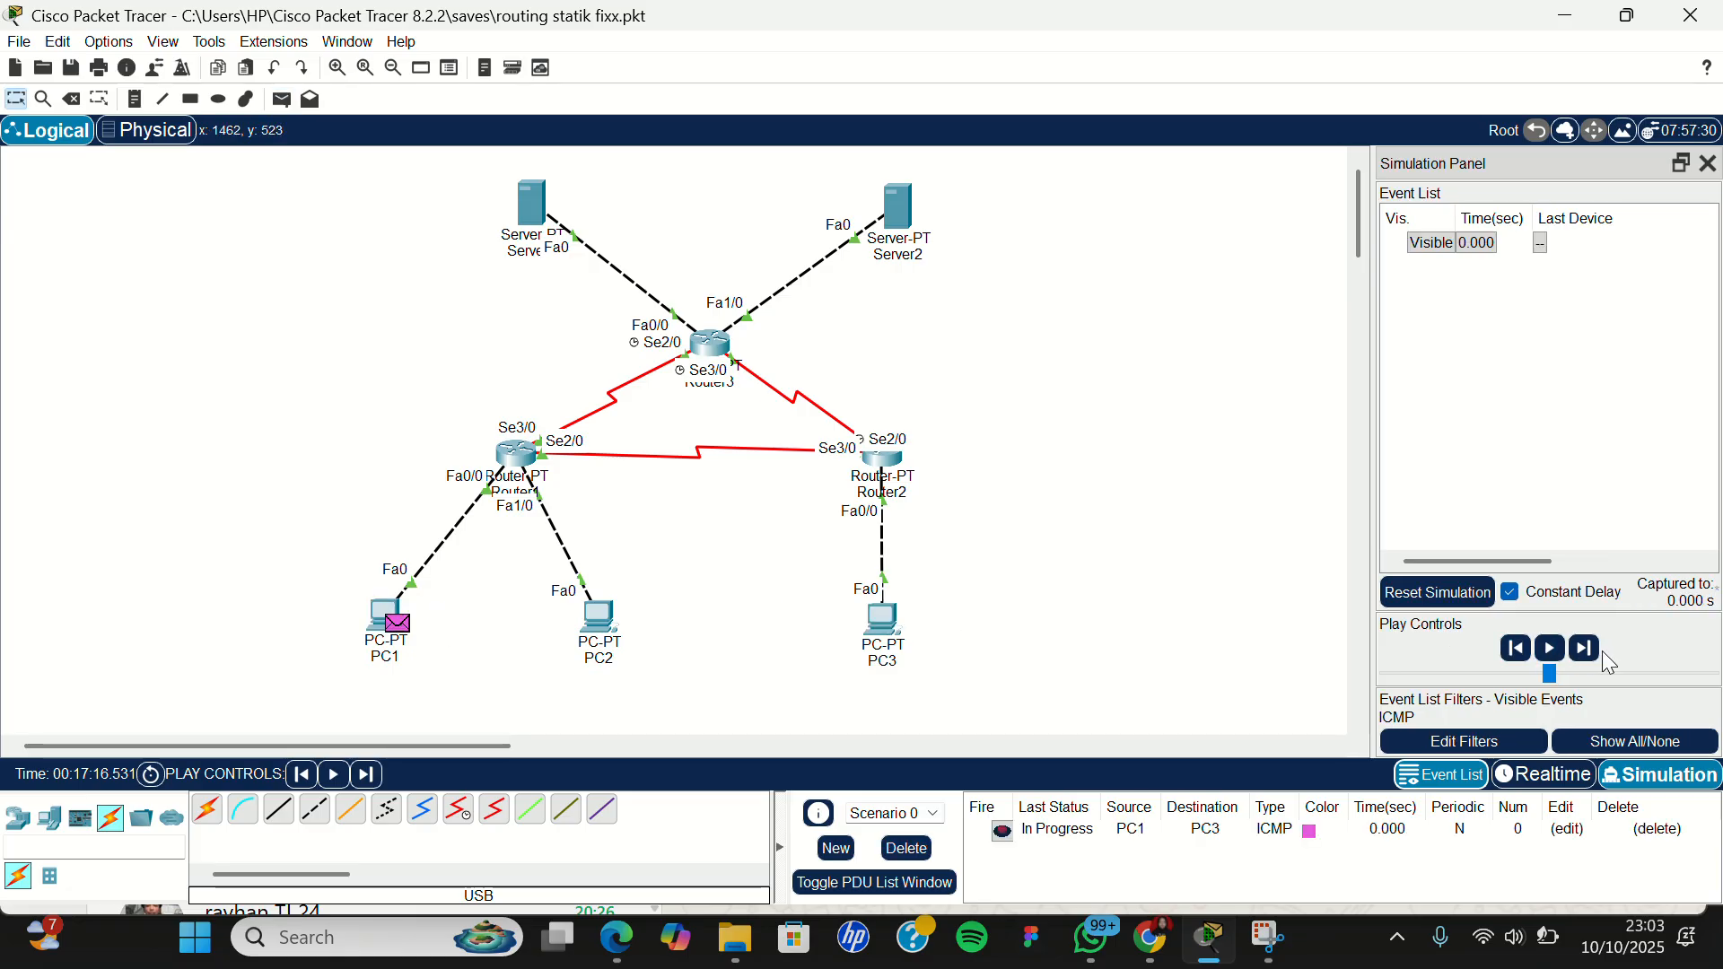
{"action": "left_click", "coordinate": [1585, 652]}
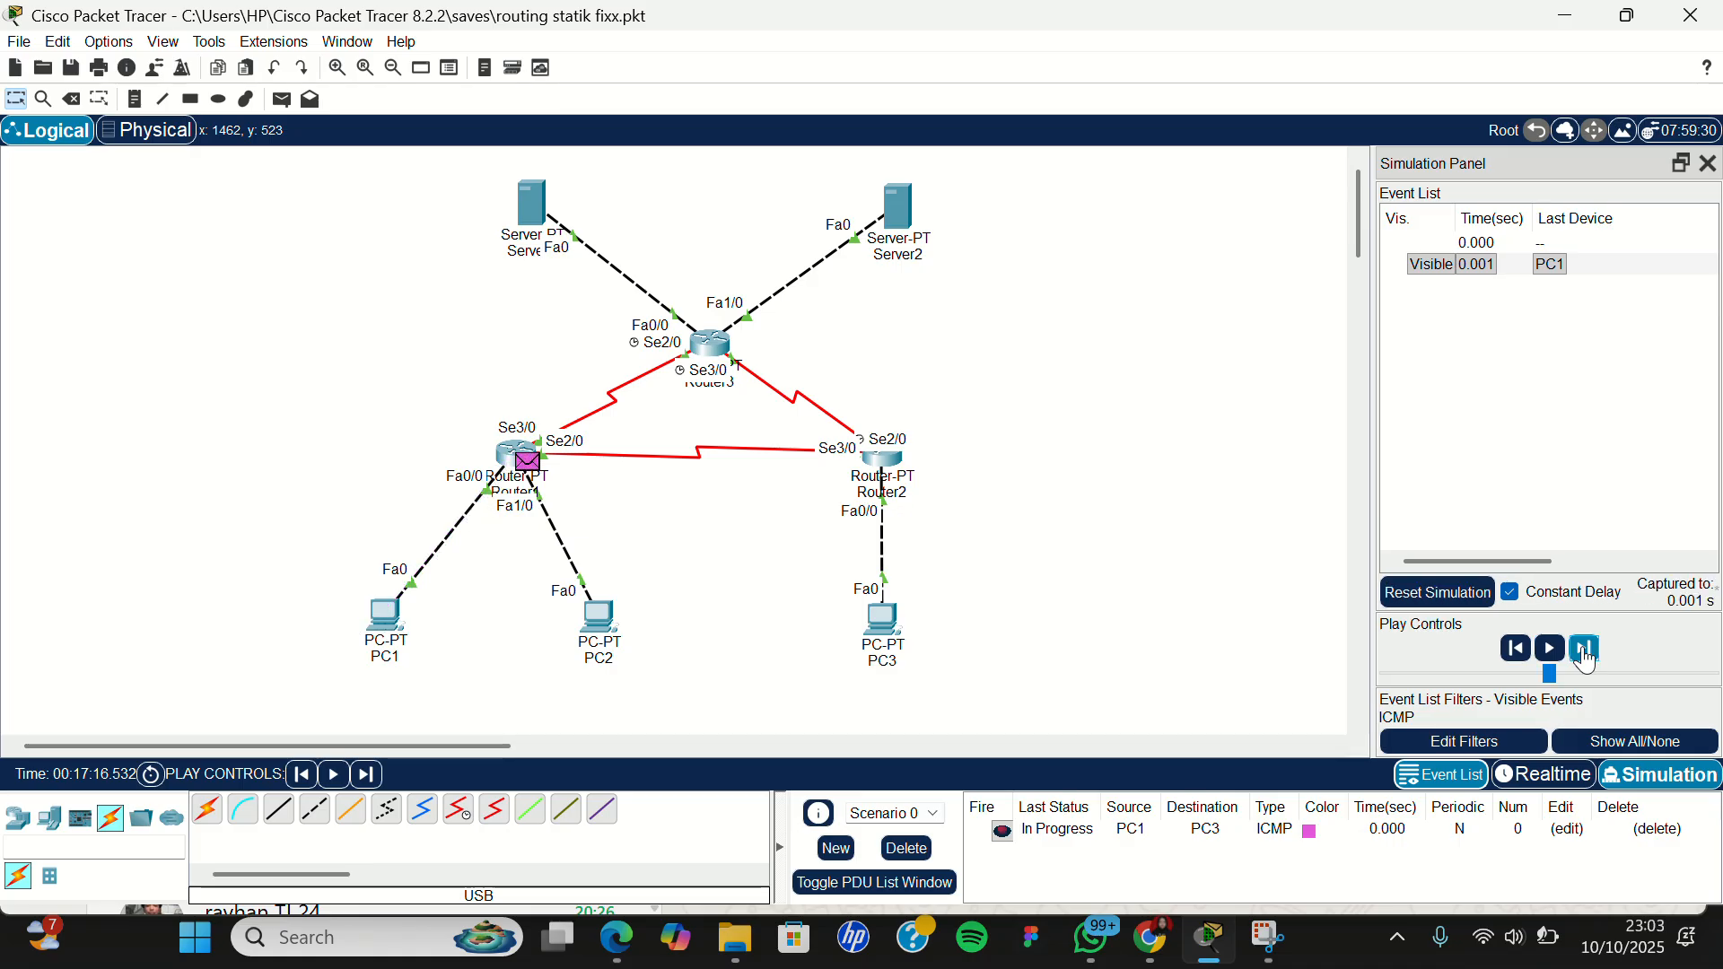
{"action": "left_click", "coordinate": [1585, 651]}
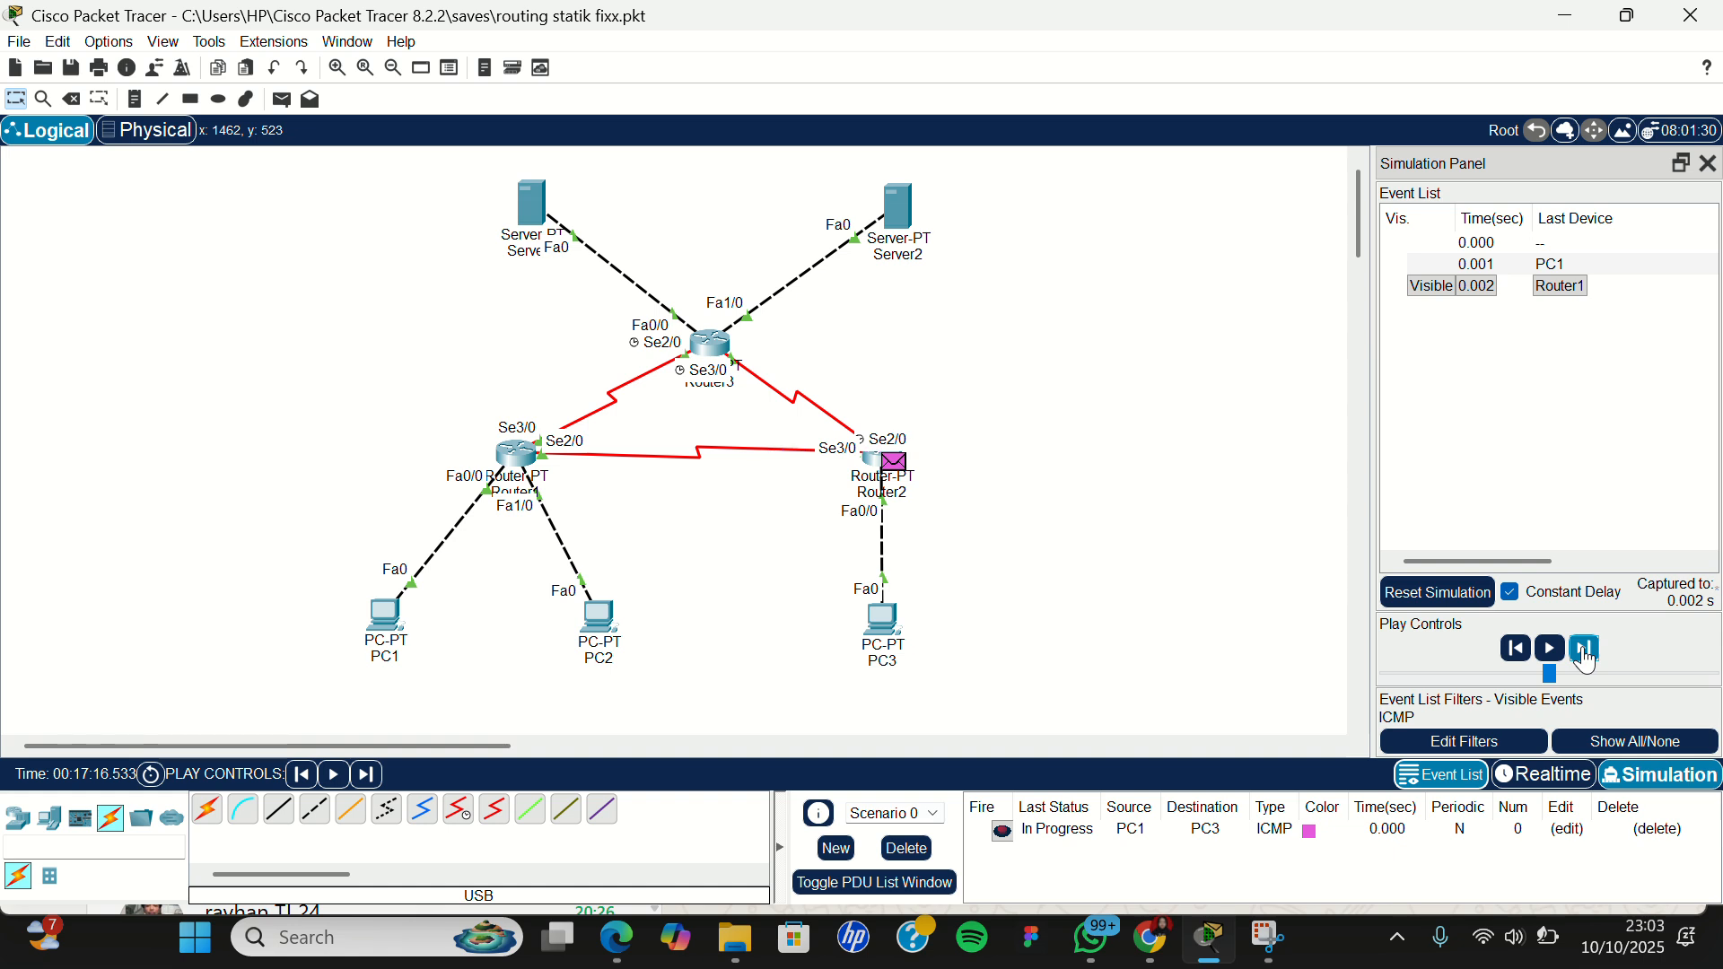
{"action": "left_click", "coordinate": [1586, 651]}
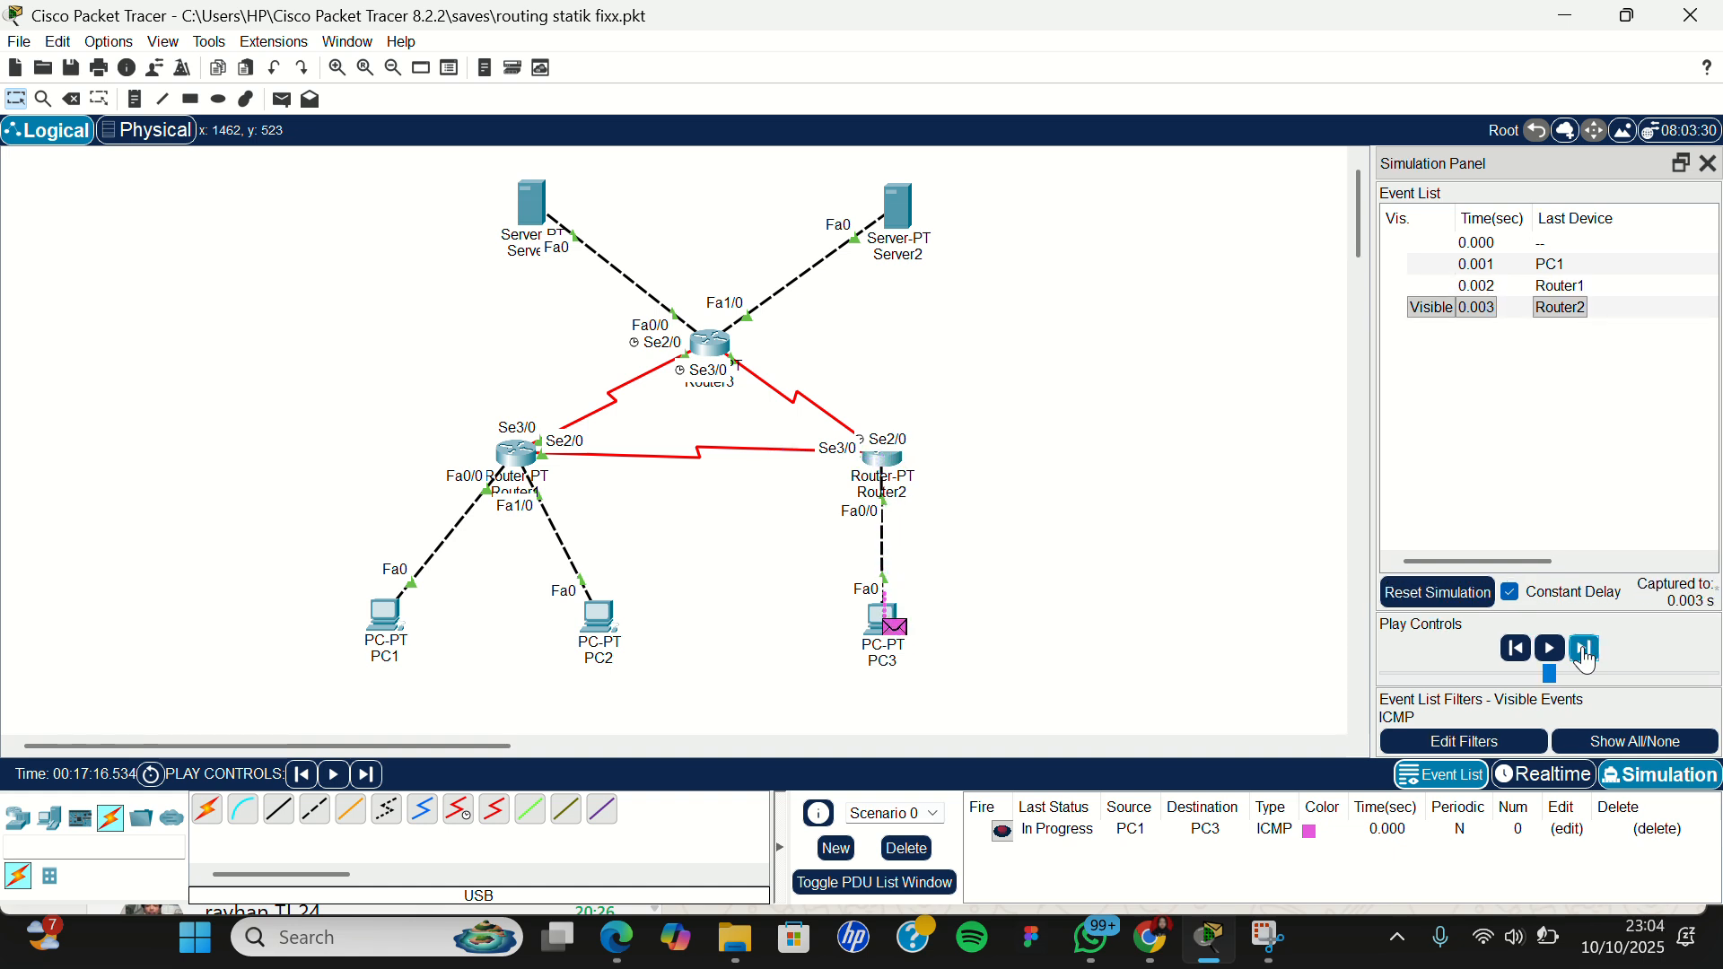
{"action": "left_click", "coordinate": [1585, 651]}
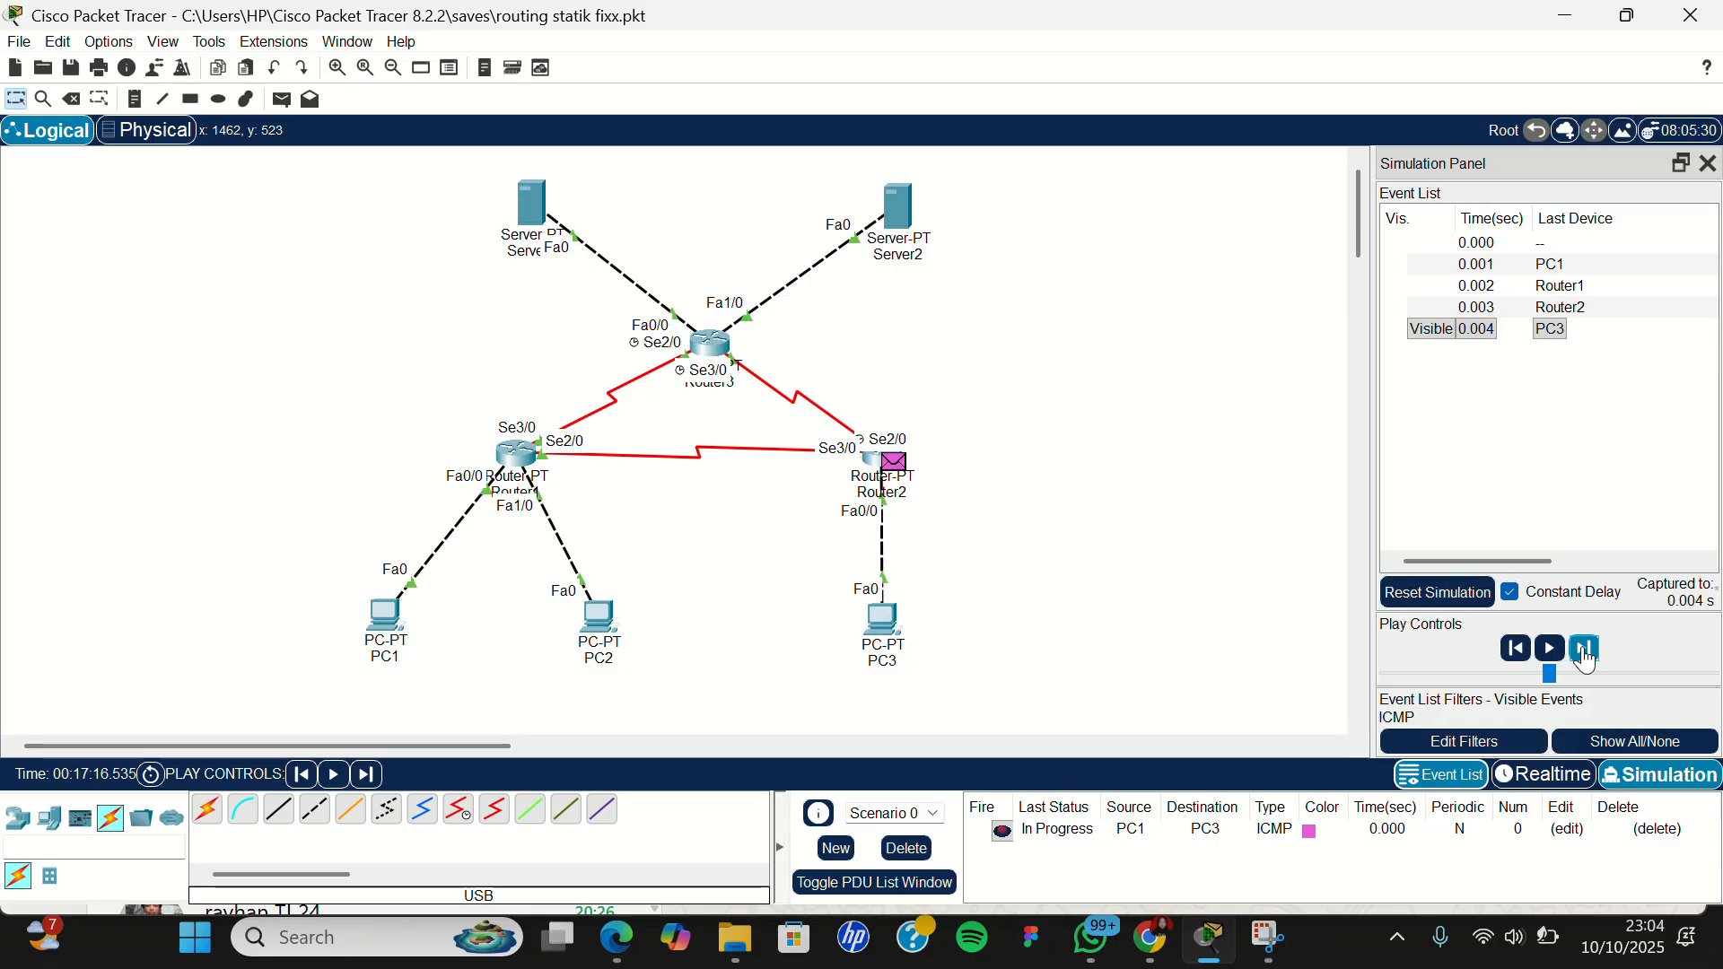
{"action": "left_click", "coordinate": [1585, 652]}
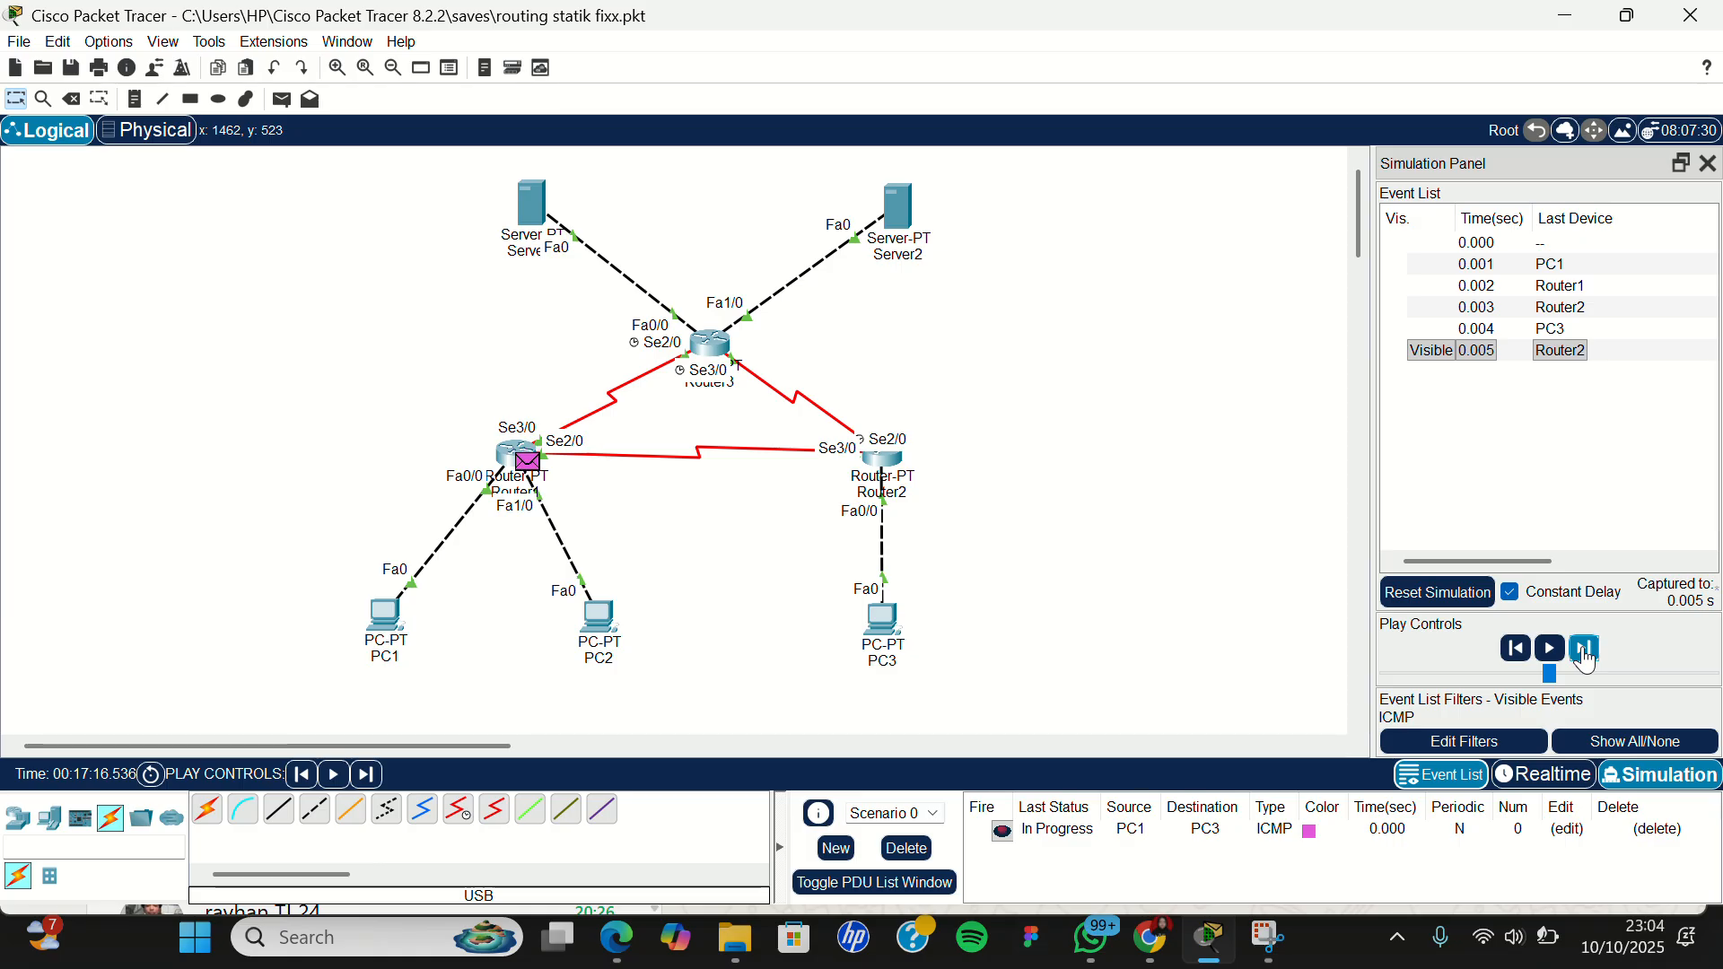
{"action": "left_click", "coordinate": [1585, 651]}
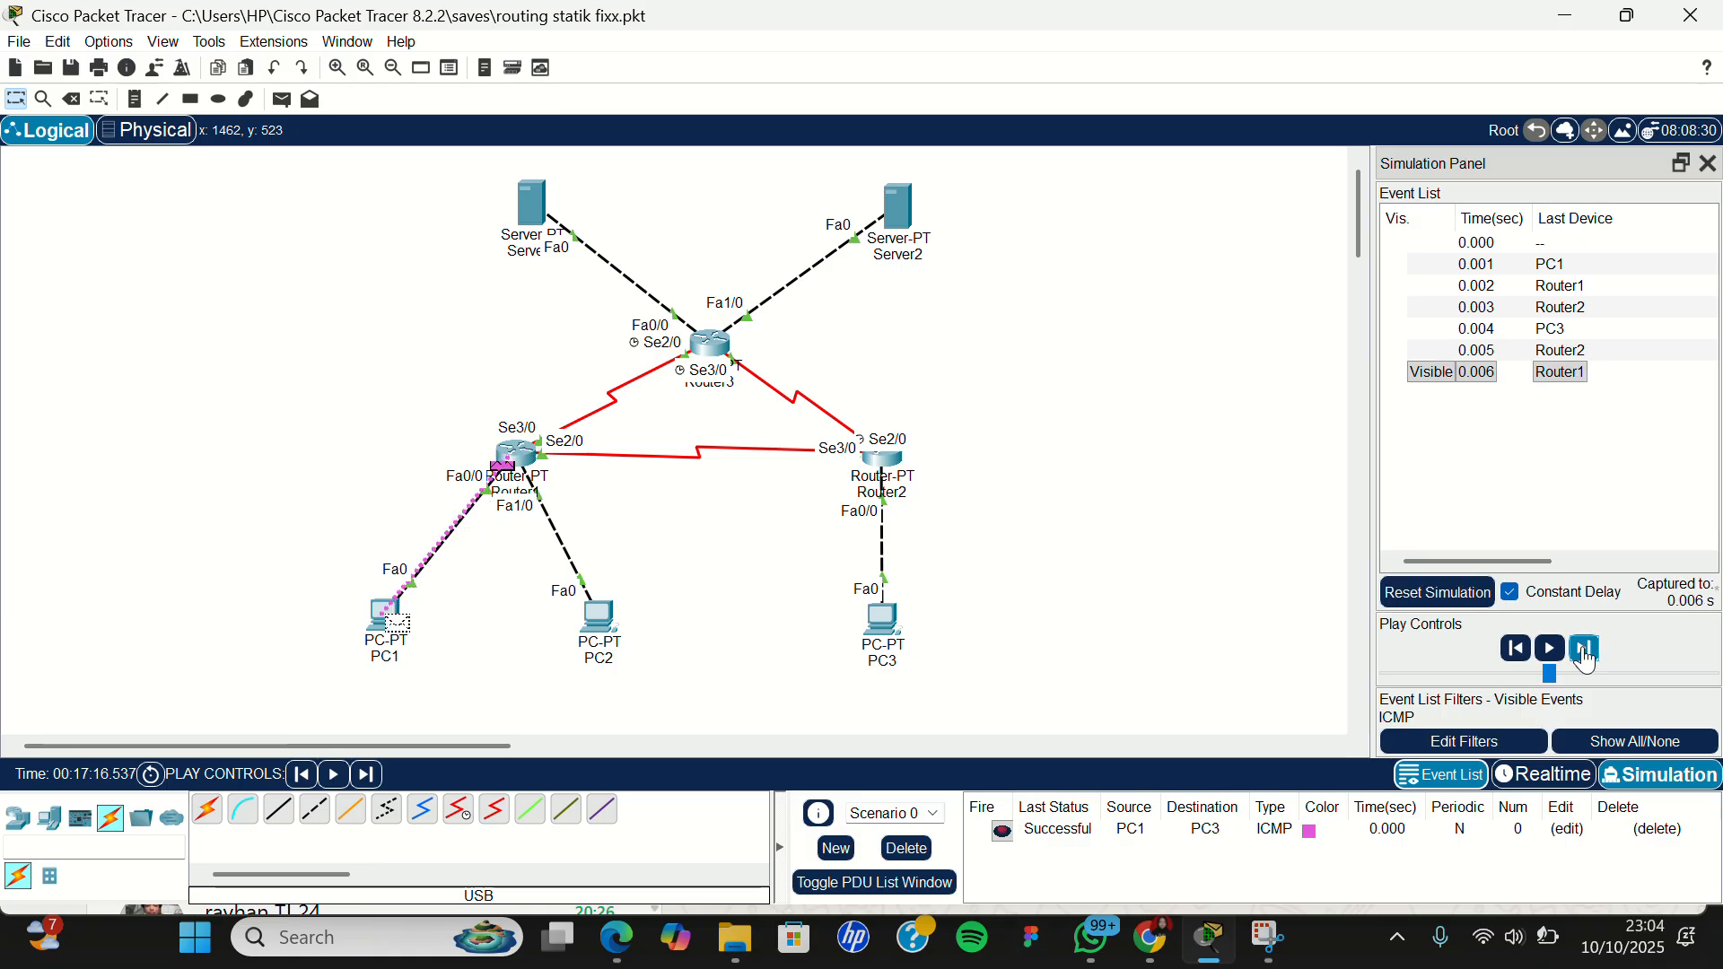
{"action": "left_click", "coordinate": [903, 858]}
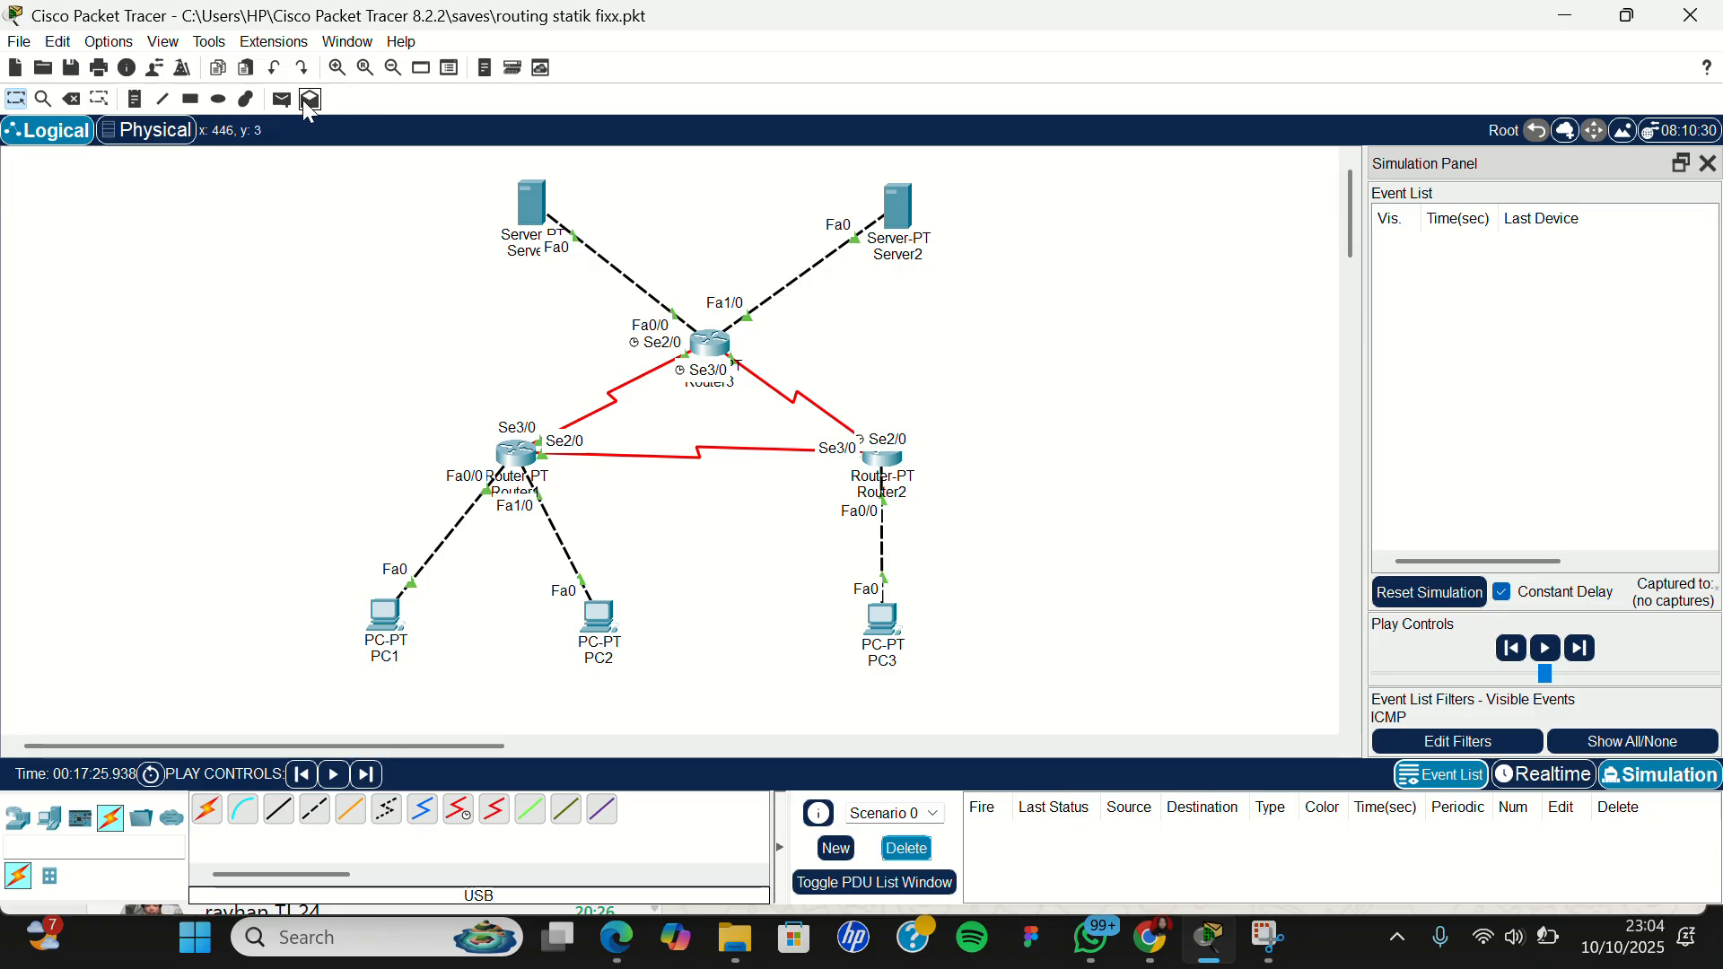
Step: Try to send a simple PDU from PC1 to Server1, advancing the simulation event by event, and delete the scenario
{"action": "left_click", "coordinate": [281, 100]}
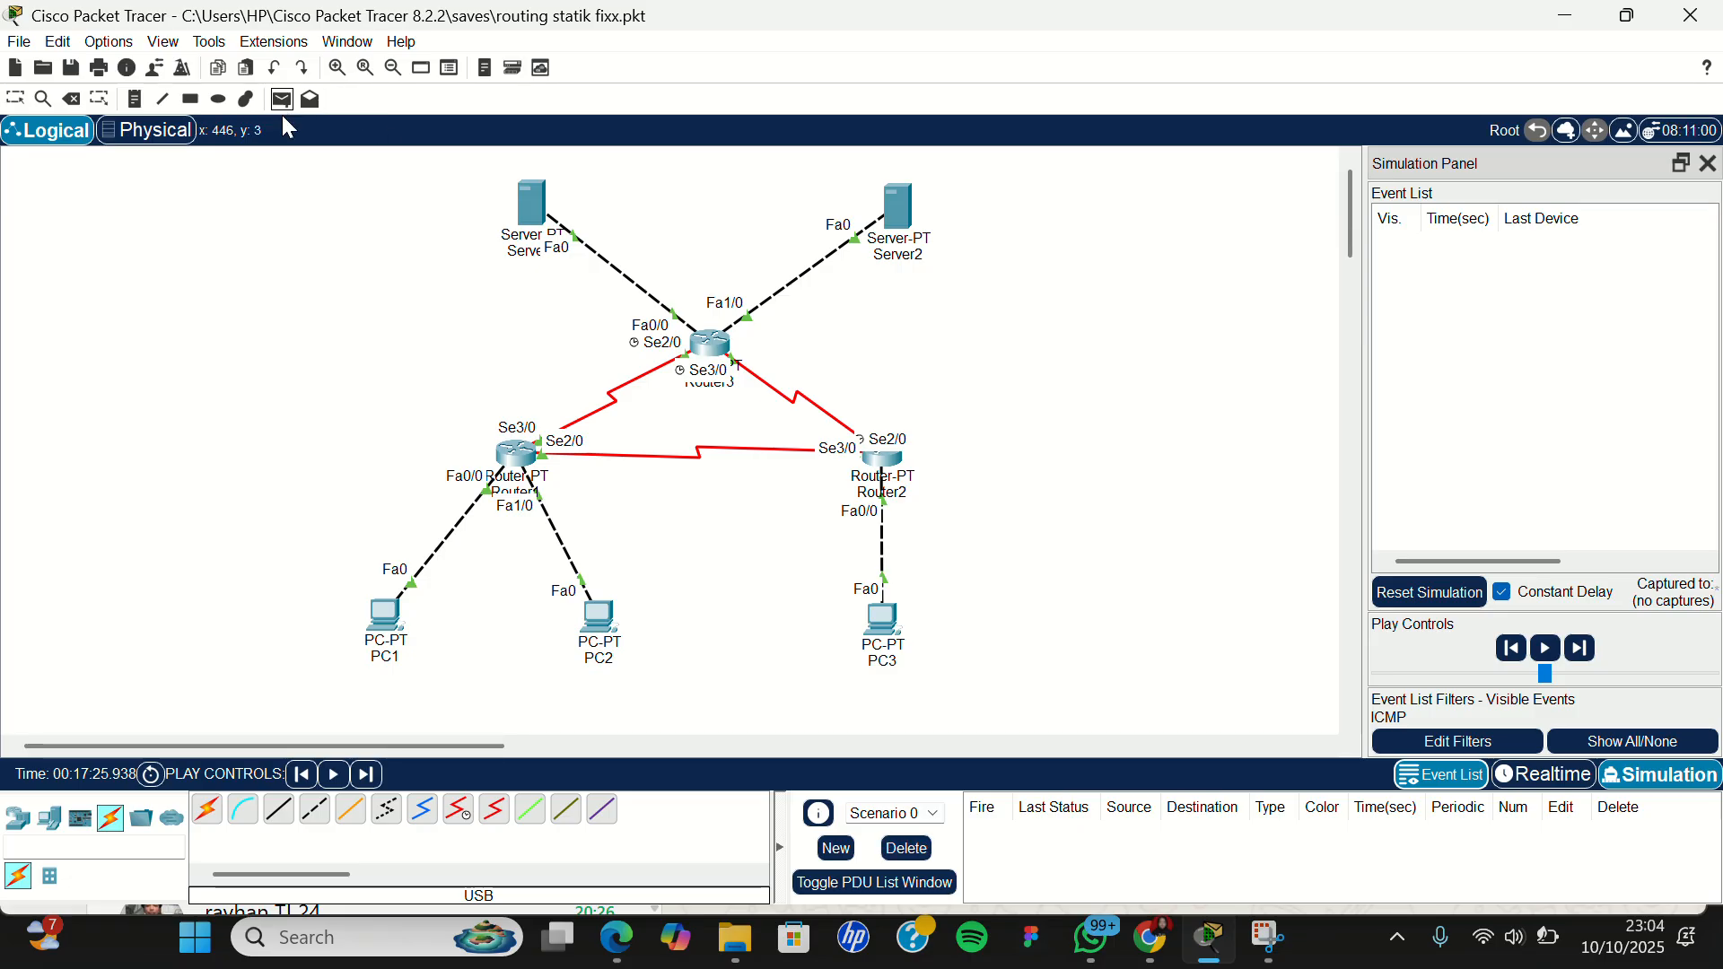
{"action": "left_click", "coordinate": [388, 612]}
{"action": "left_click", "coordinate": [535, 203]}
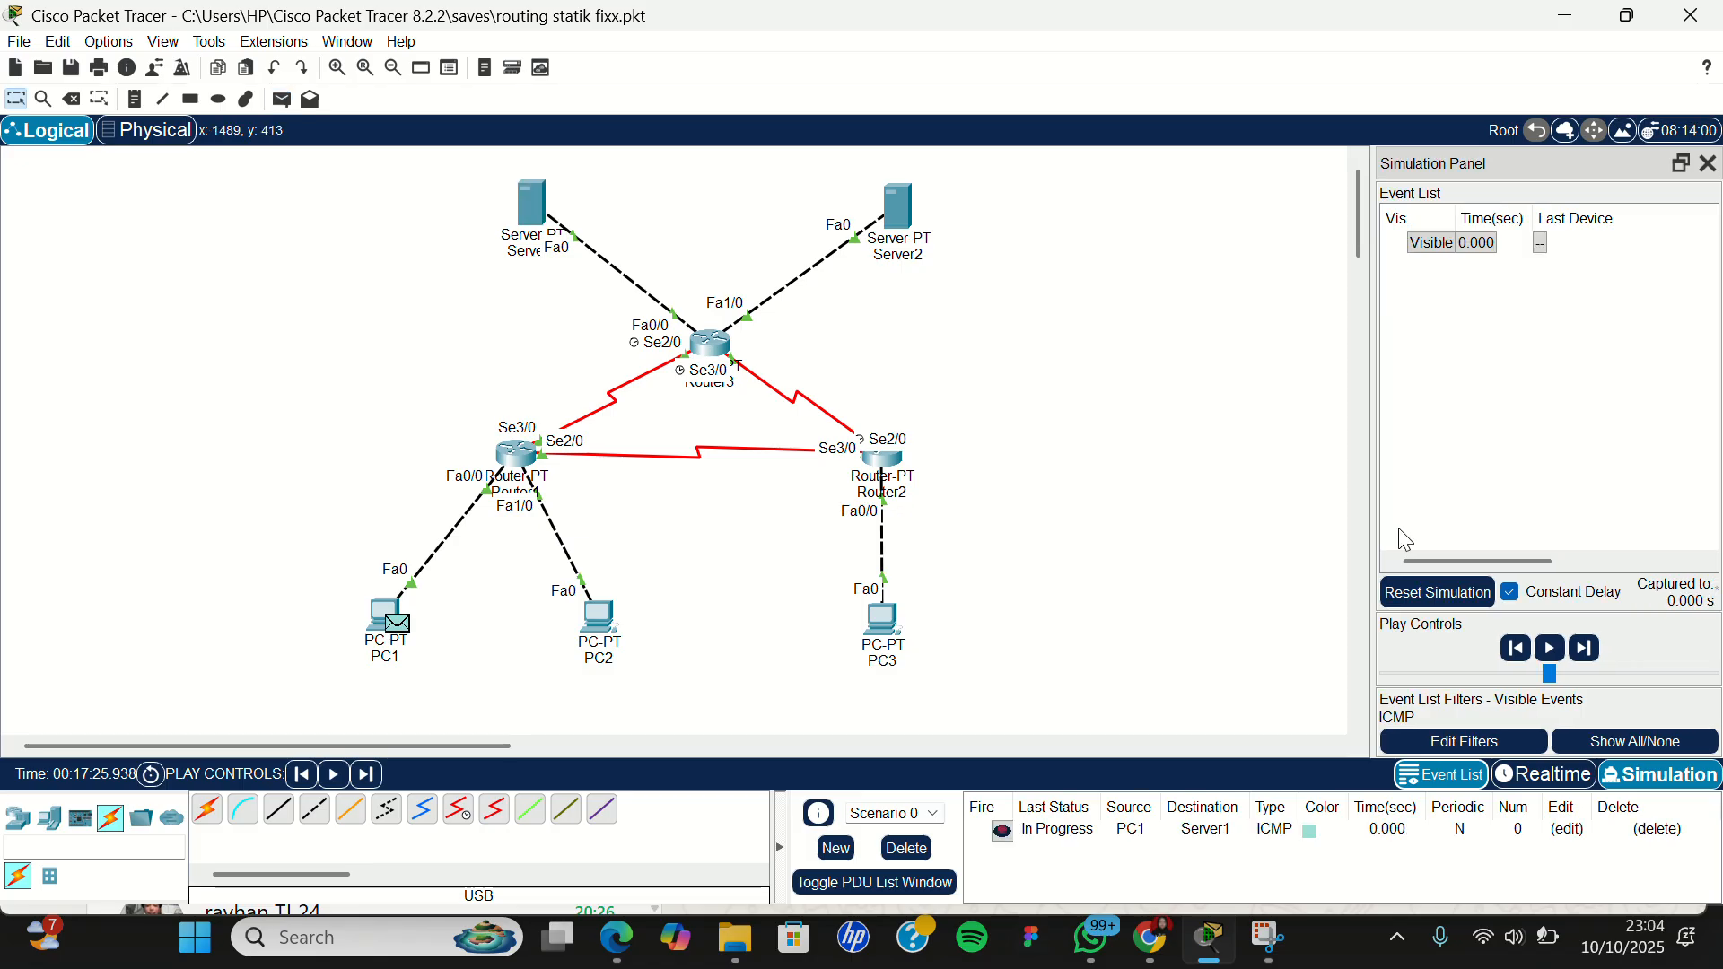
{"action": "left_click", "coordinate": [1583, 662]}
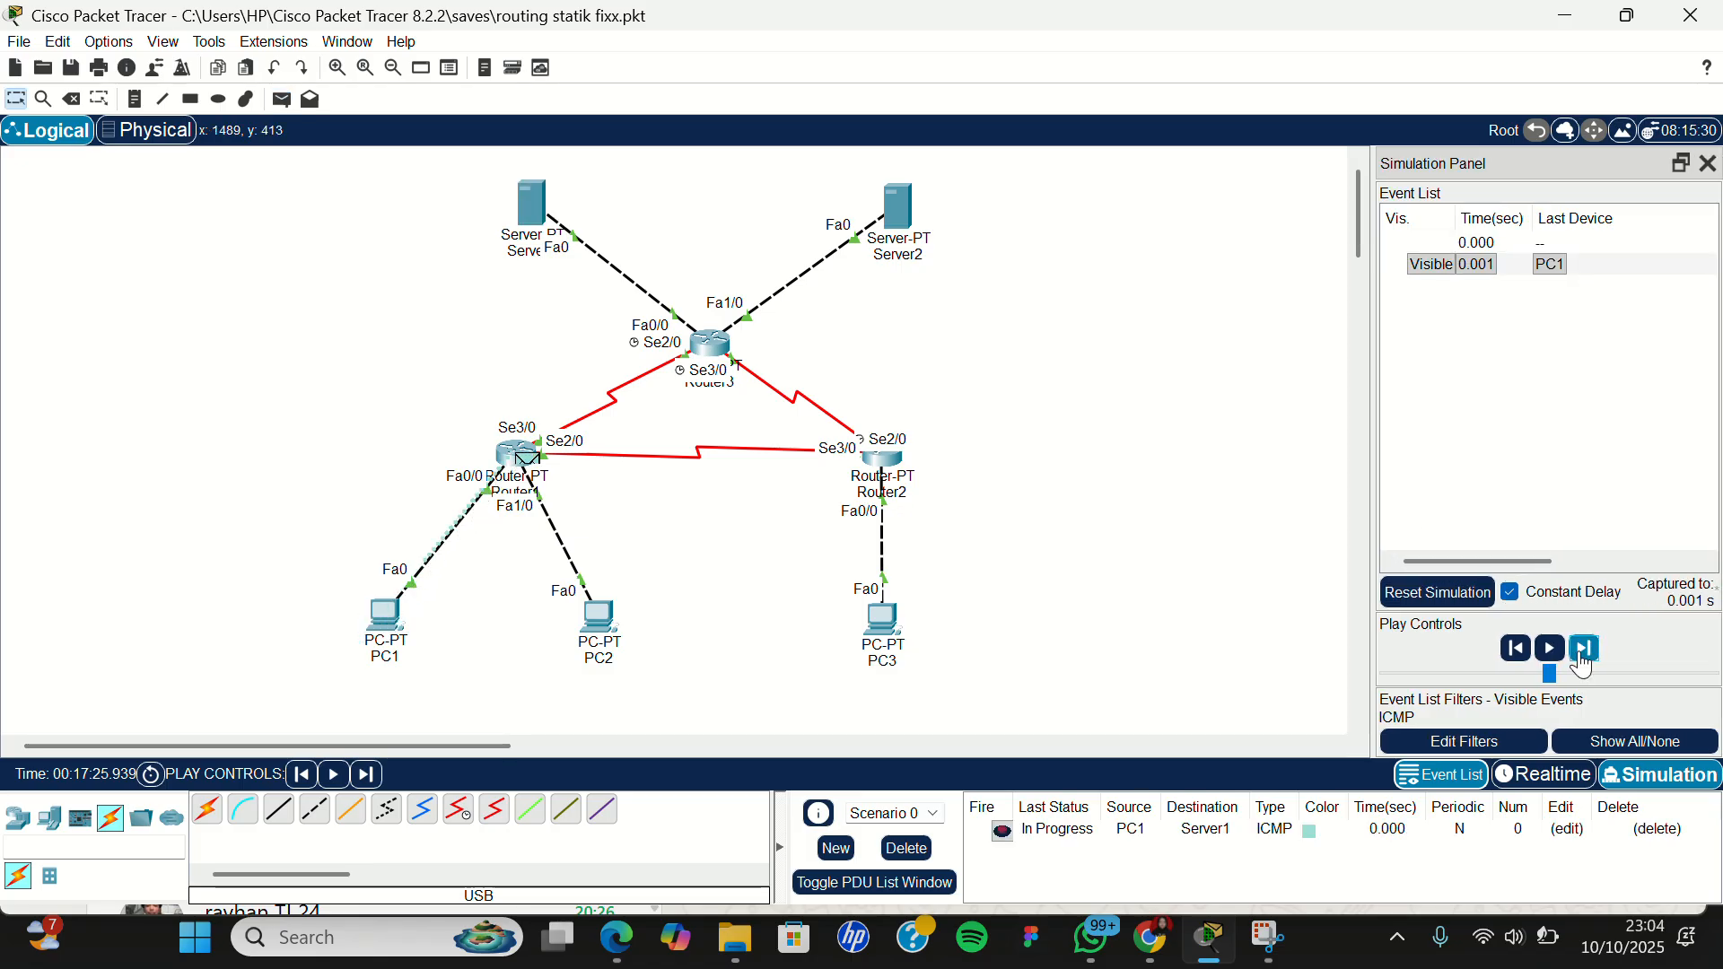
{"action": "left_click", "coordinate": [1584, 661]}
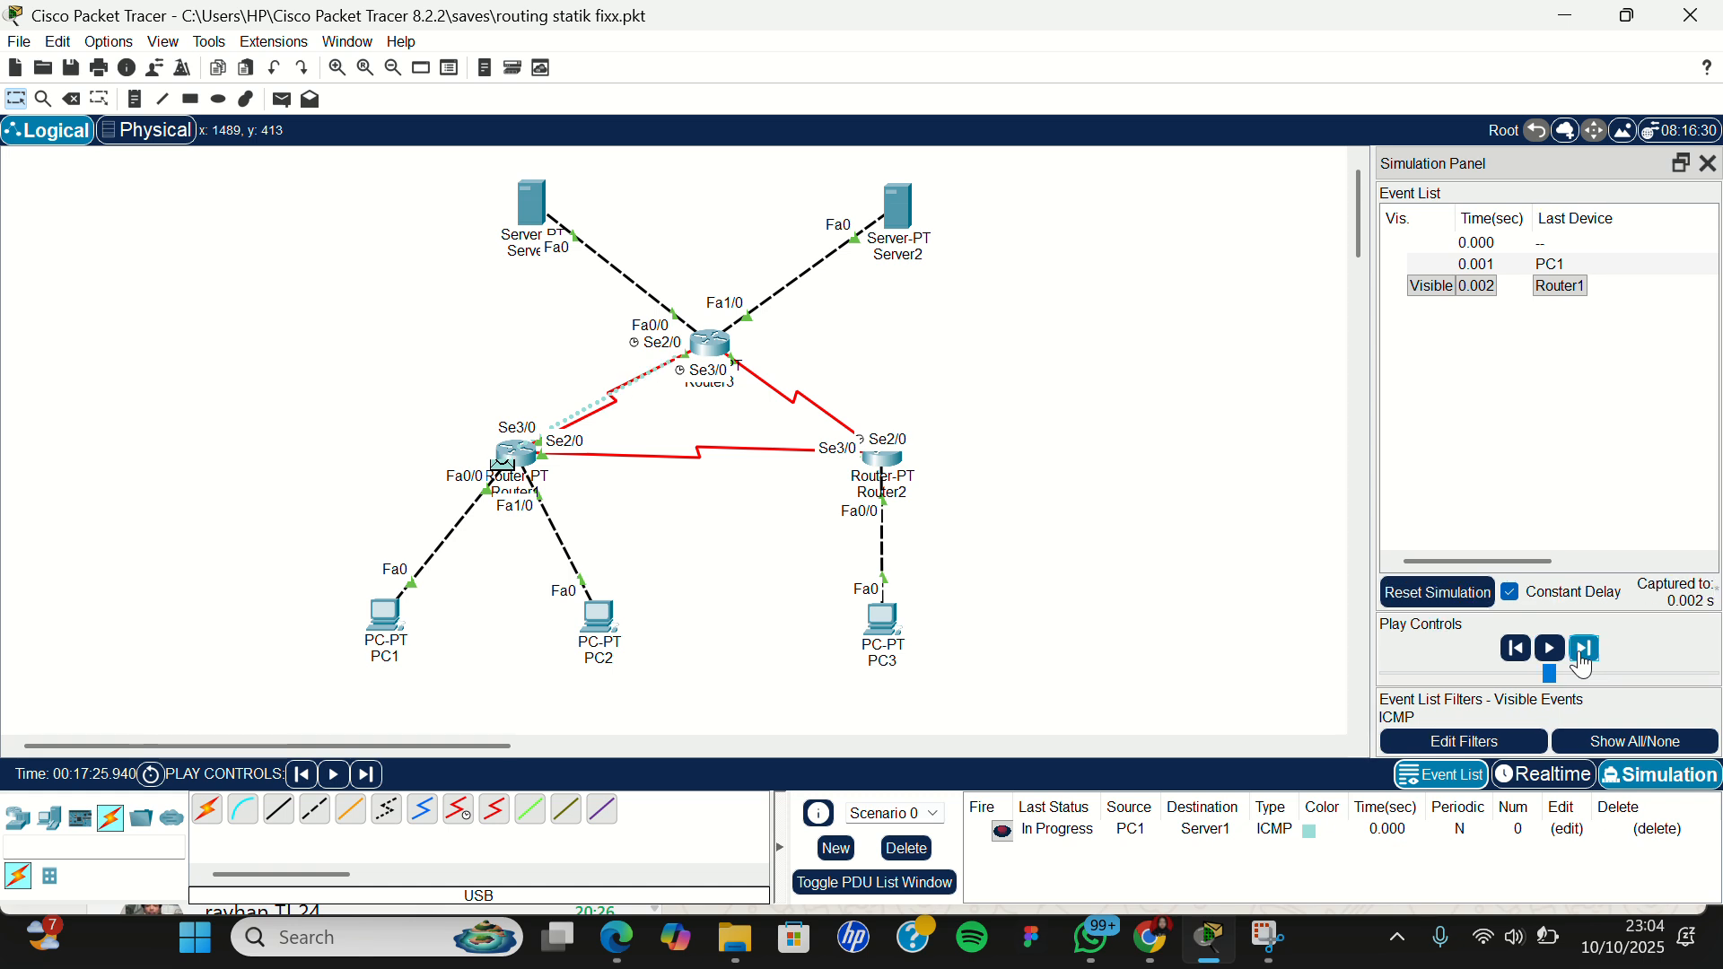
{"action": "left_click", "coordinate": [1583, 662]}
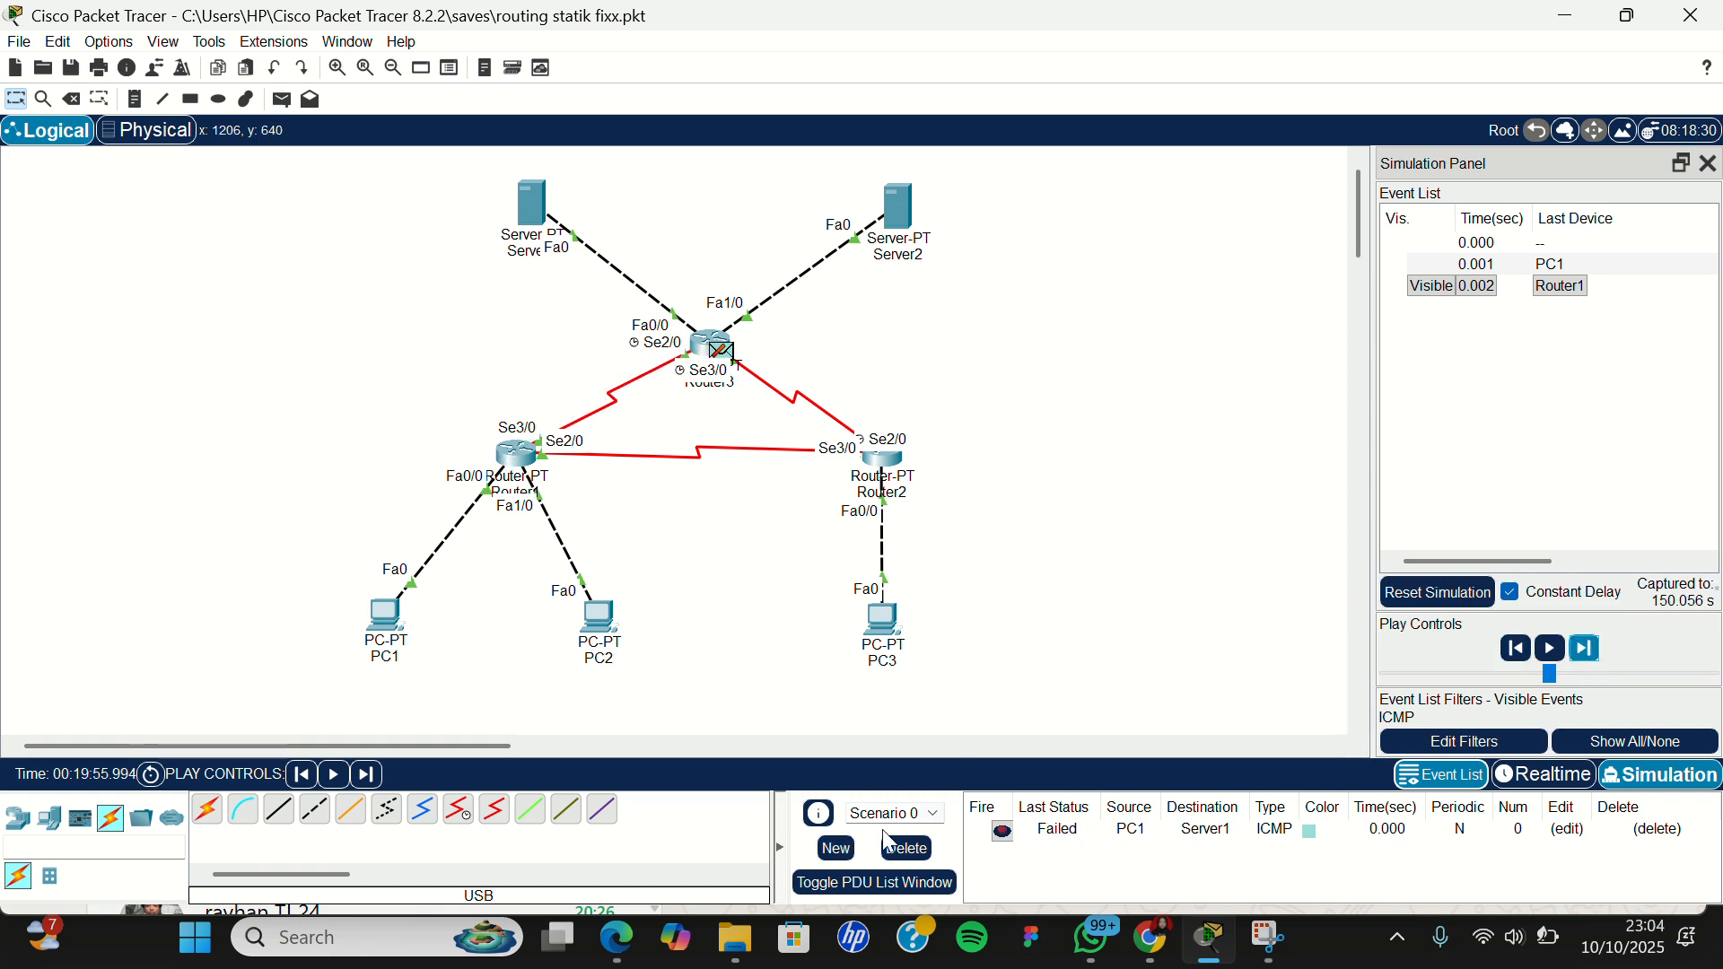
{"action": "left_click", "coordinate": [907, 848]}
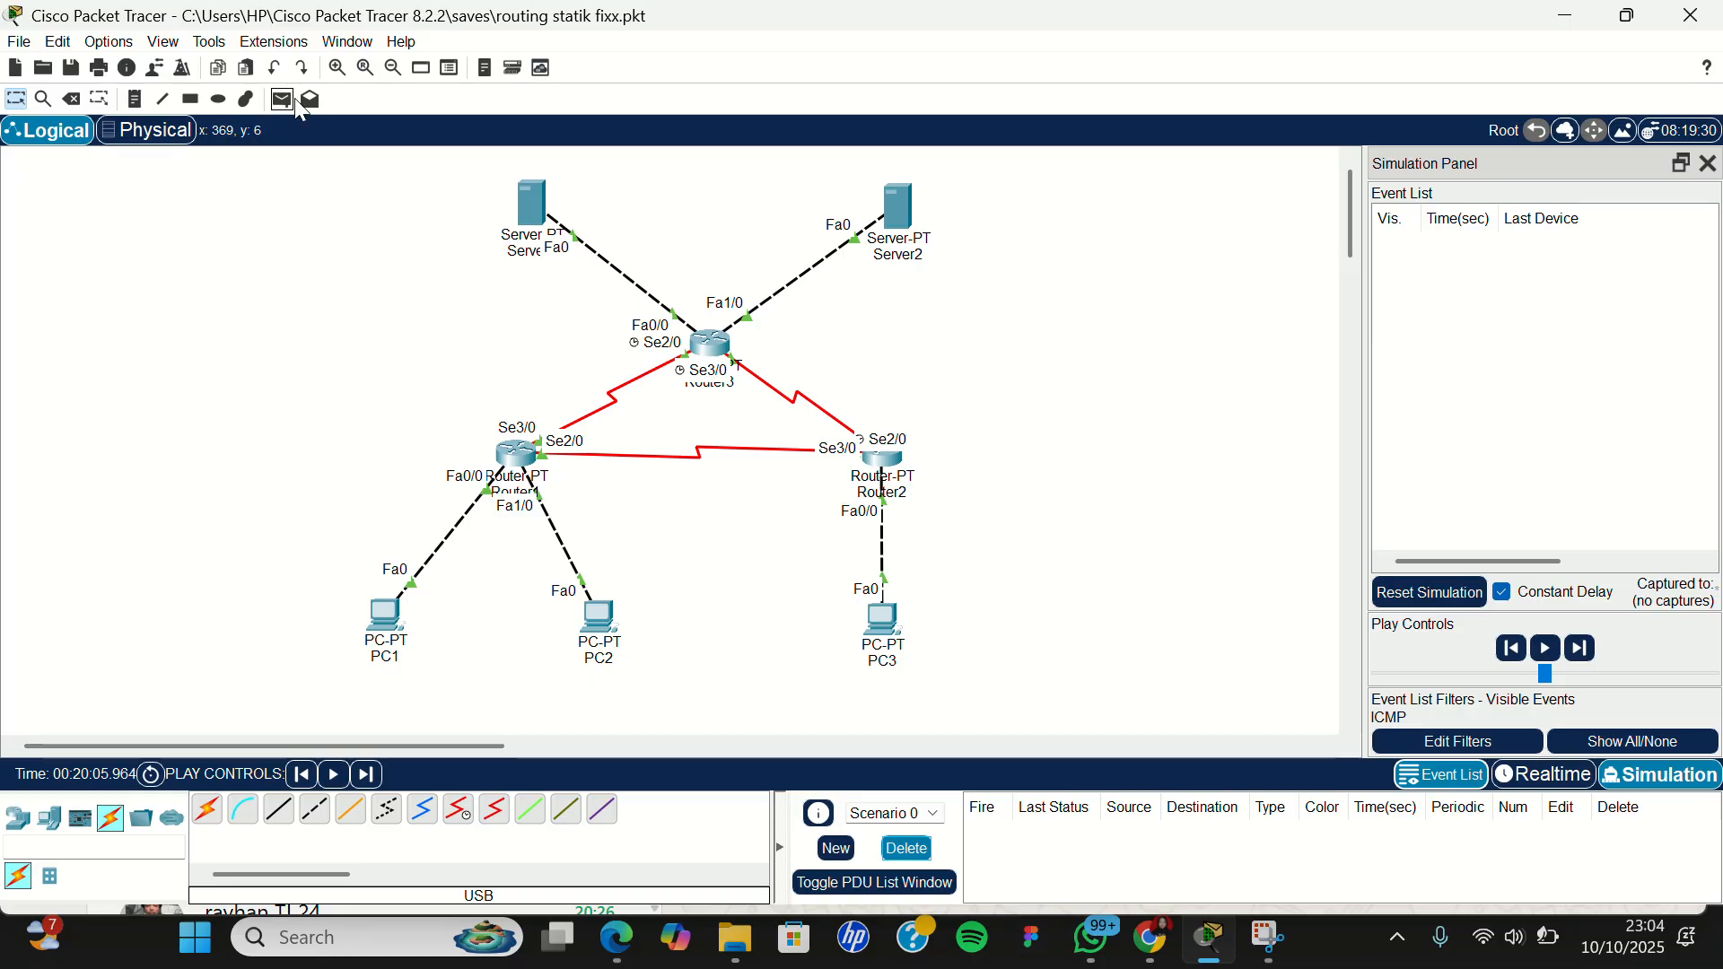
Step: Resend the simple PDU from PC1 to Server1, advance event by event until the reply returns to PC1, and delete the scenario
{"action": "left_click", "coordinate": [283, 98]}
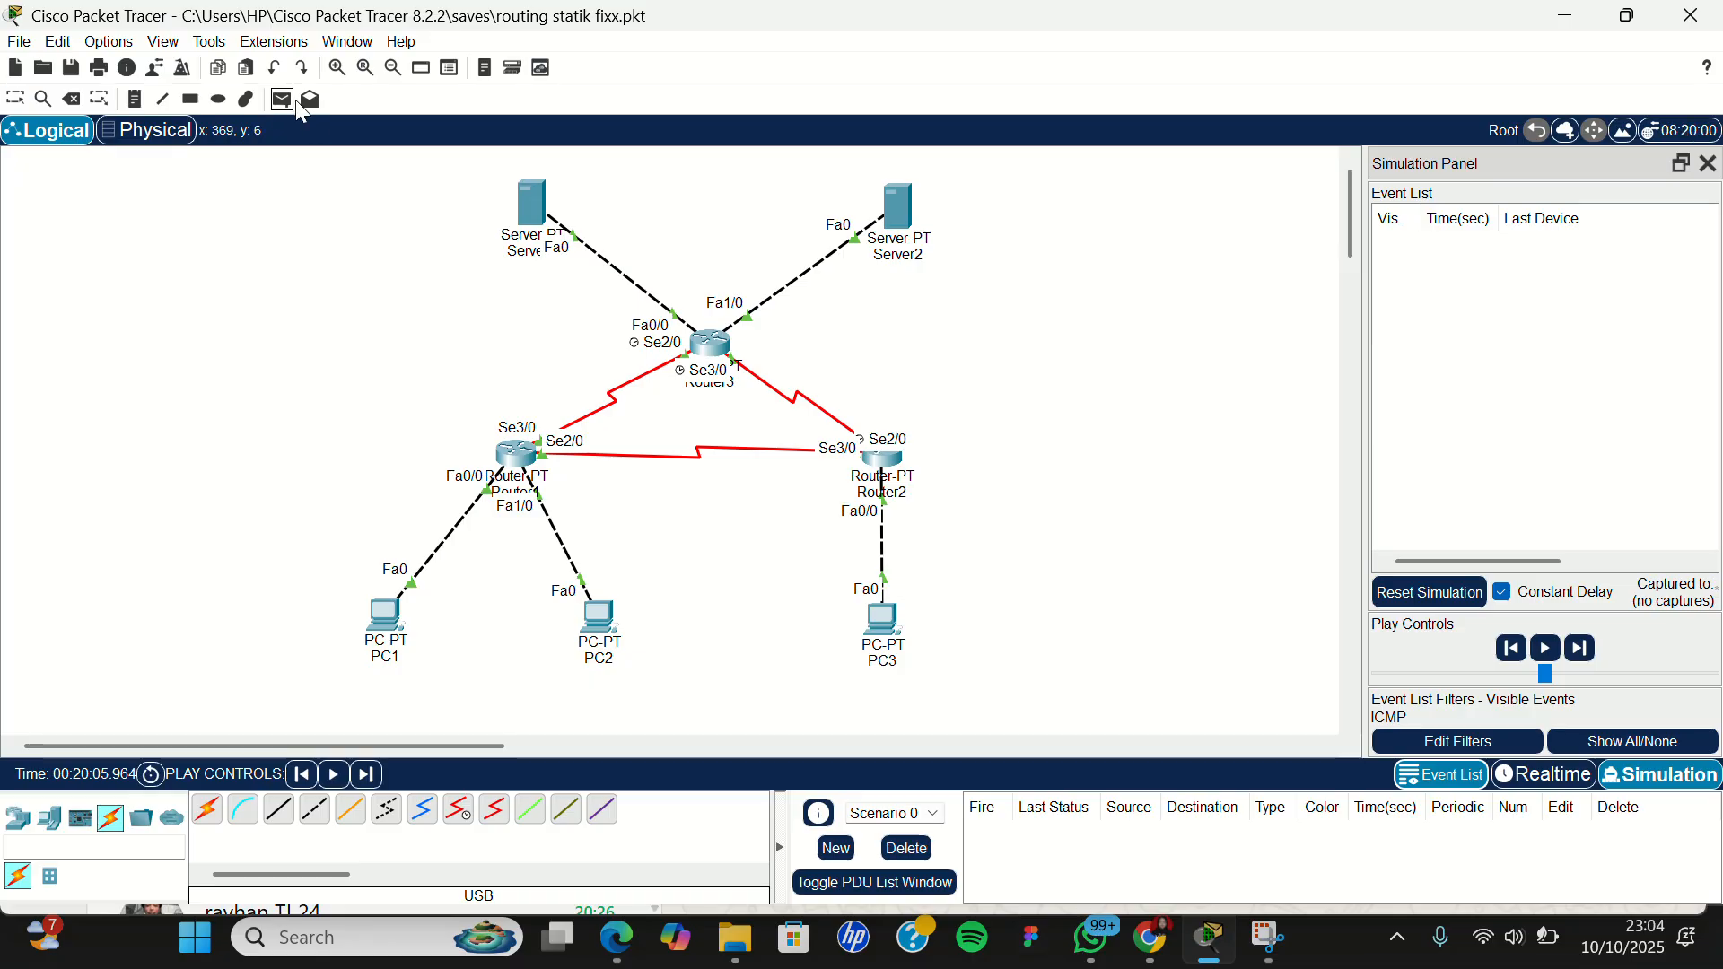
{"action": "left_click", "coordinate": [386, 611]}
{"action": "left_click", "coordinate": [533, 203]}
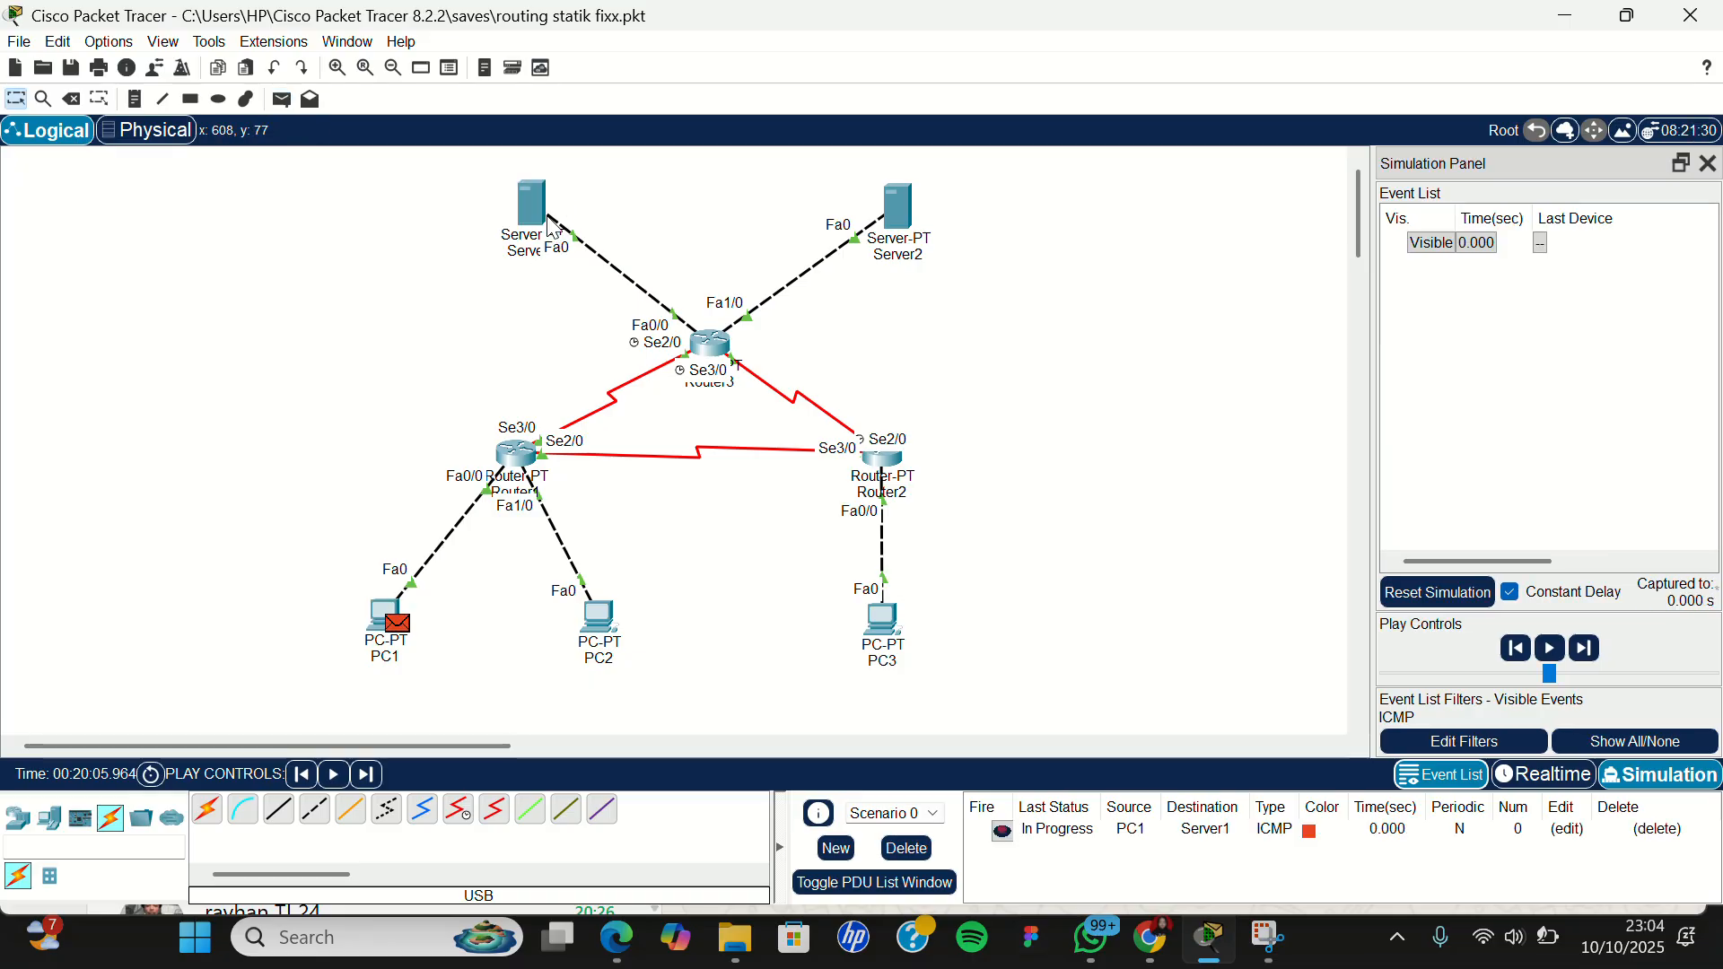
{"action": "left_click", "coordinate": [1586, 655]}
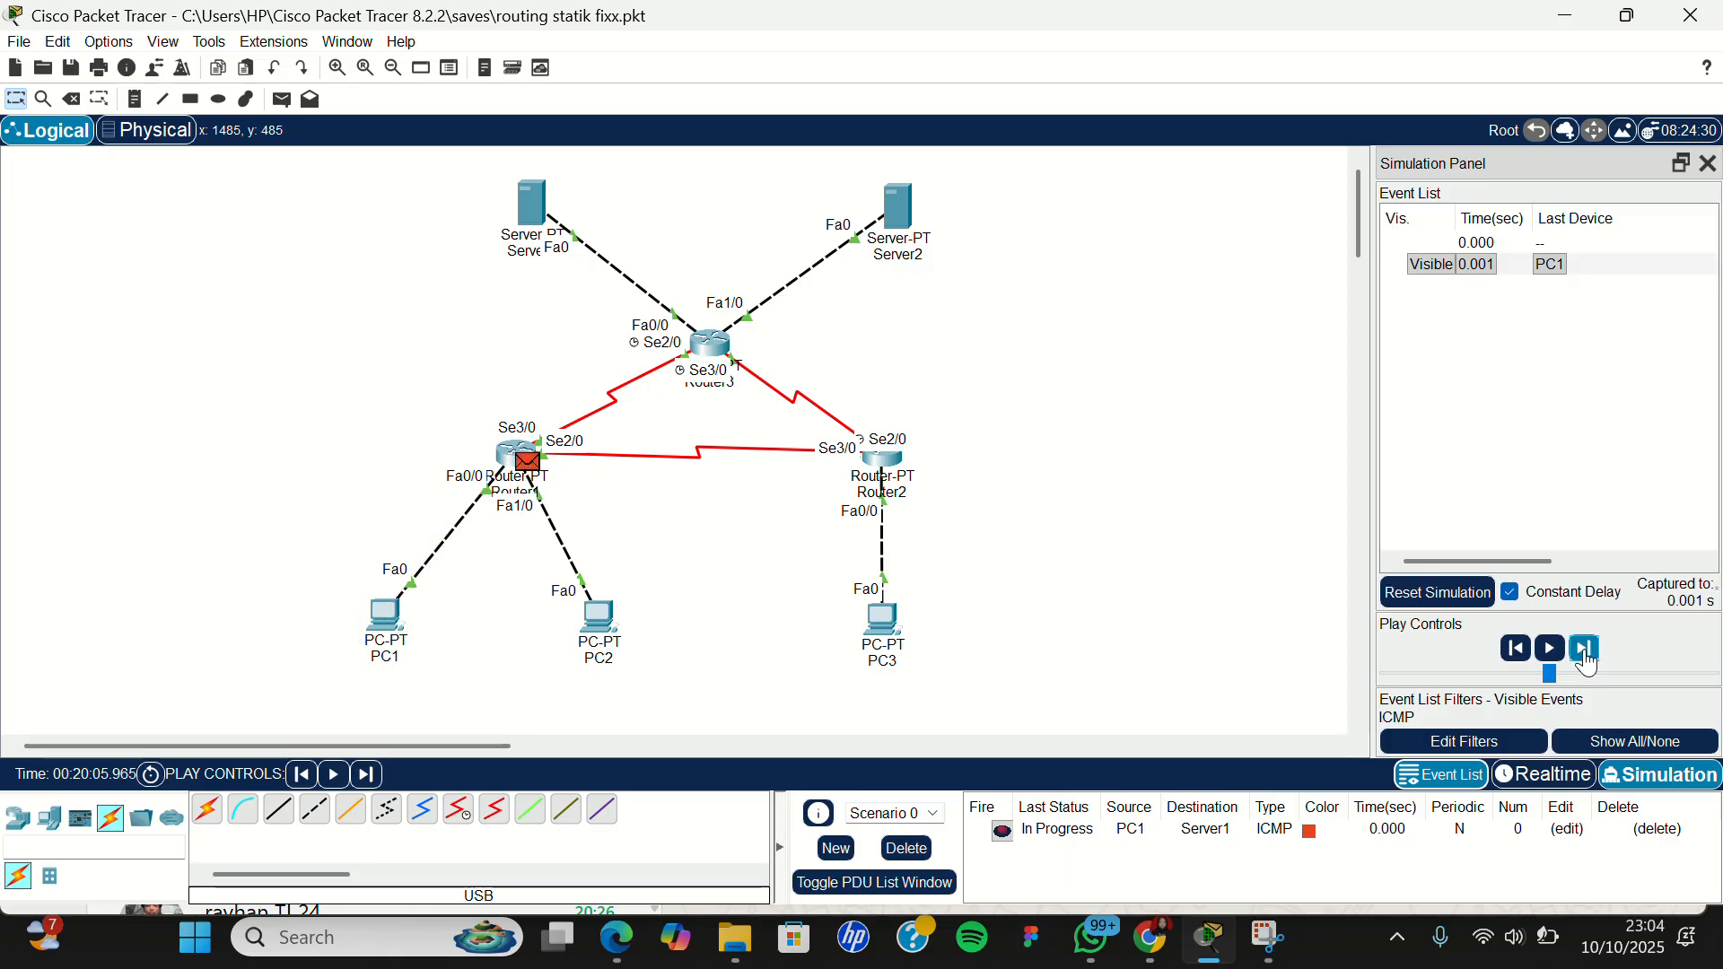
{"action": "left_click", "coordinate": [1586, 654]}
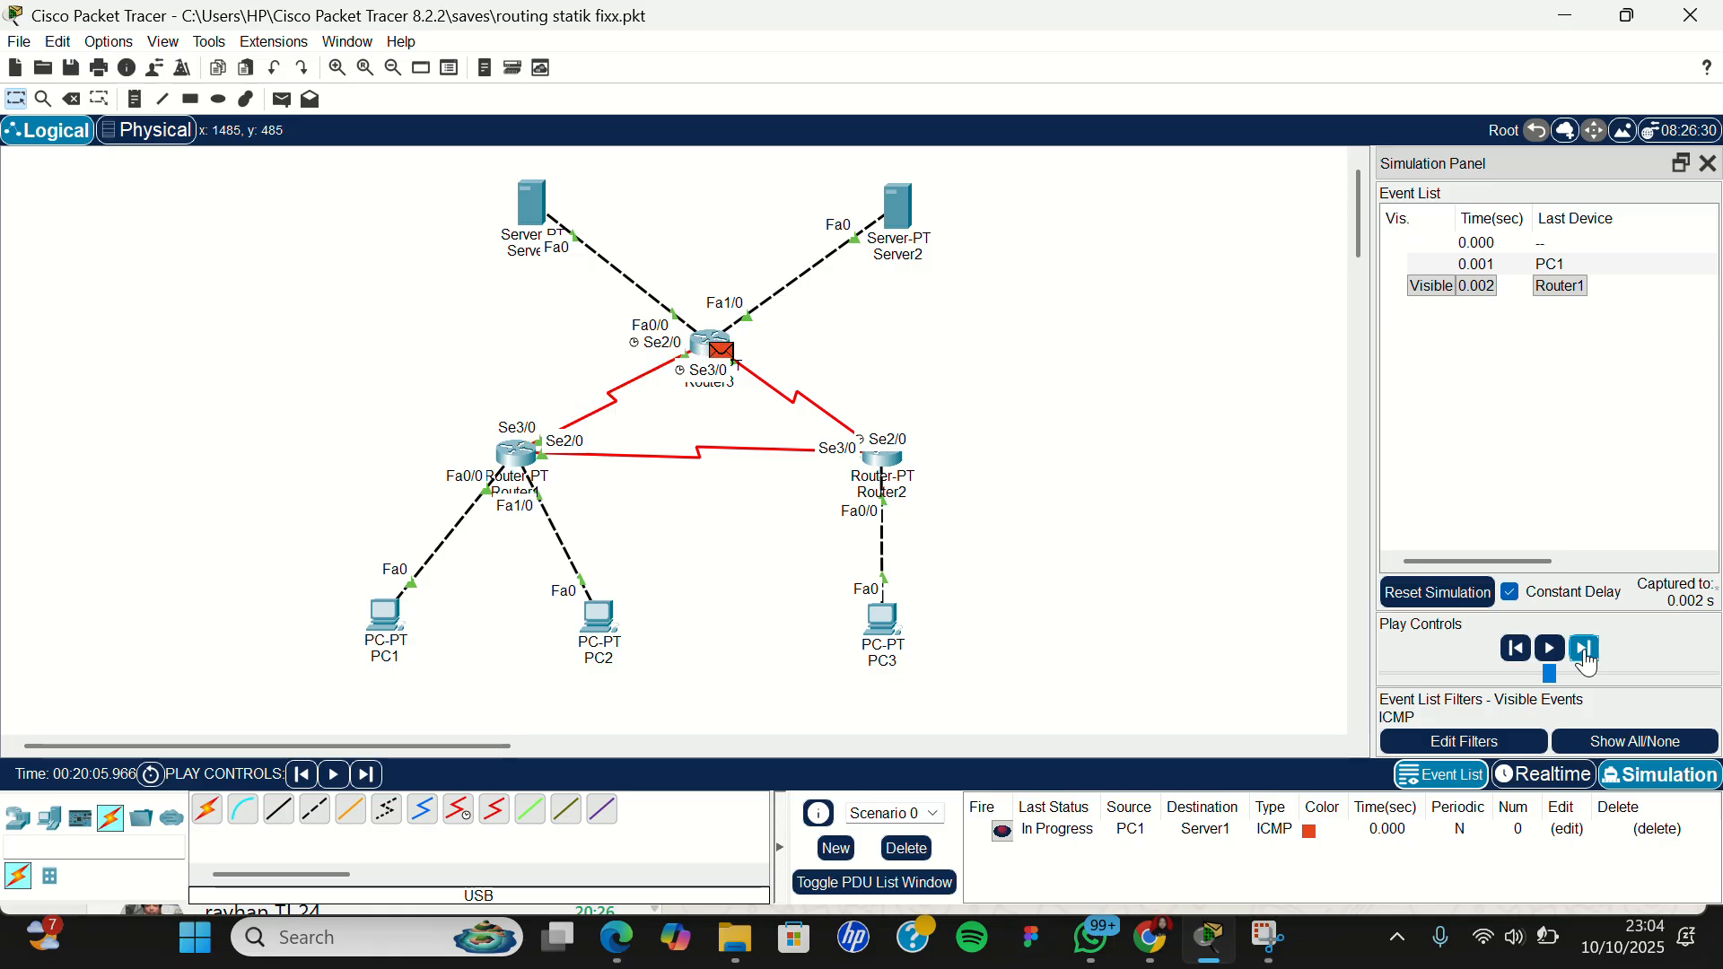
{"action": "left_click", "coordinate": [1586, 655]}
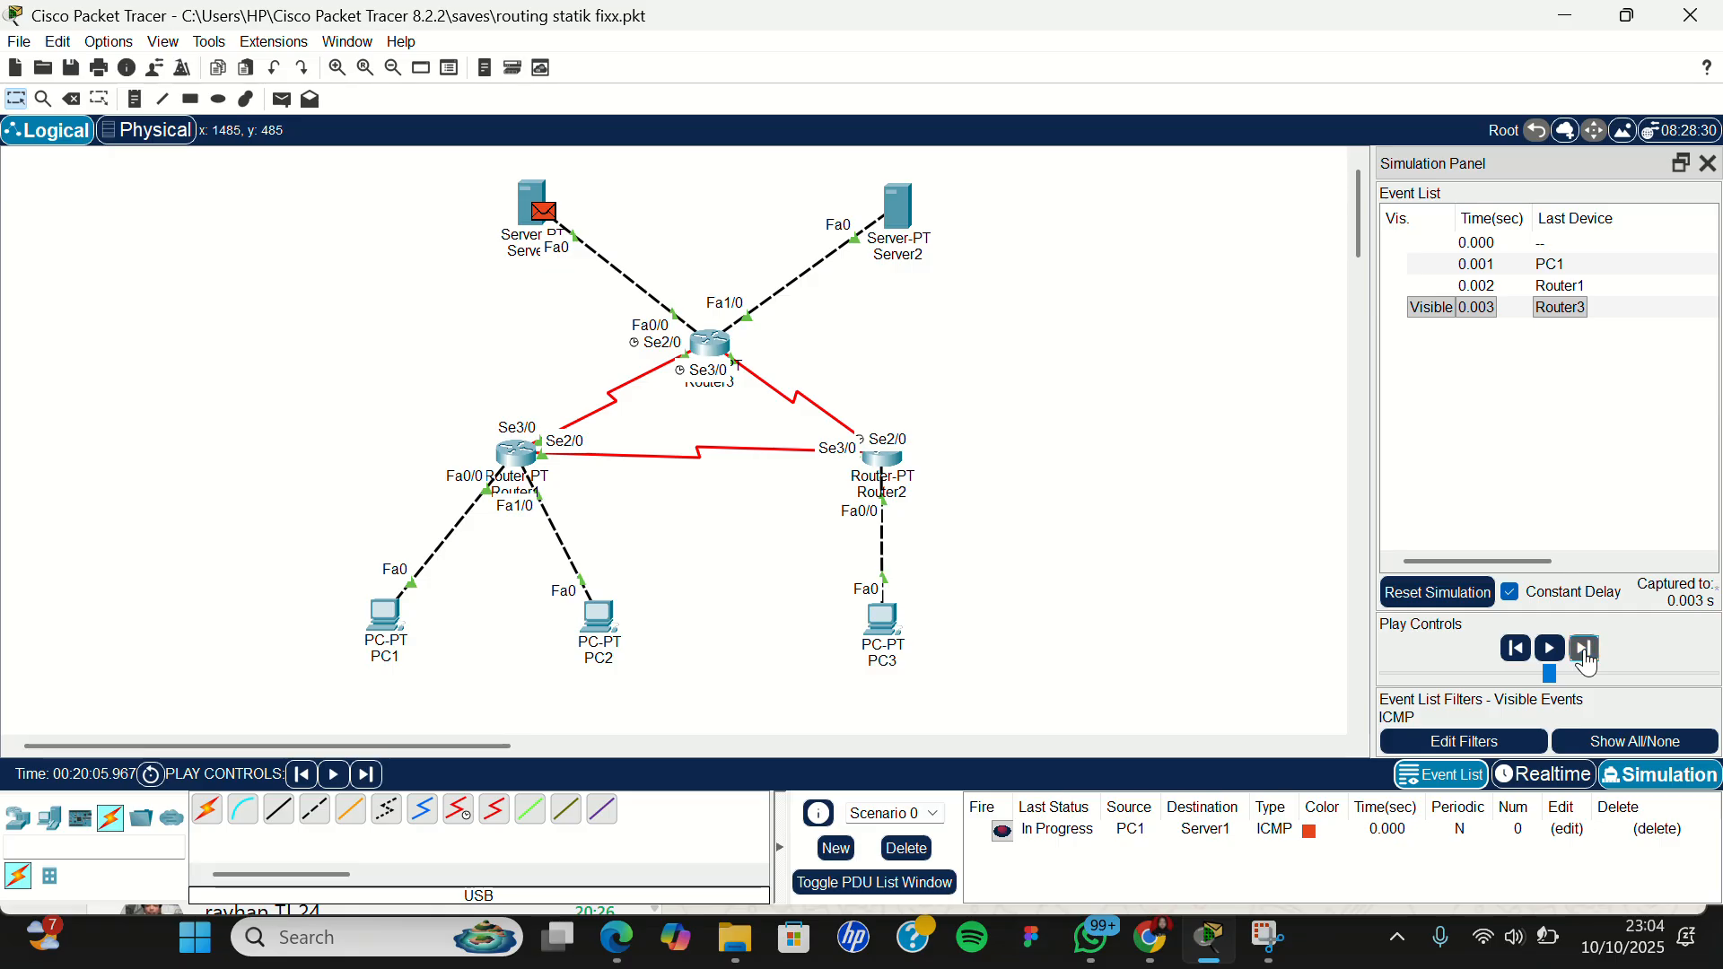
{"action": "left_click", "coordinate": [1586, 654]}
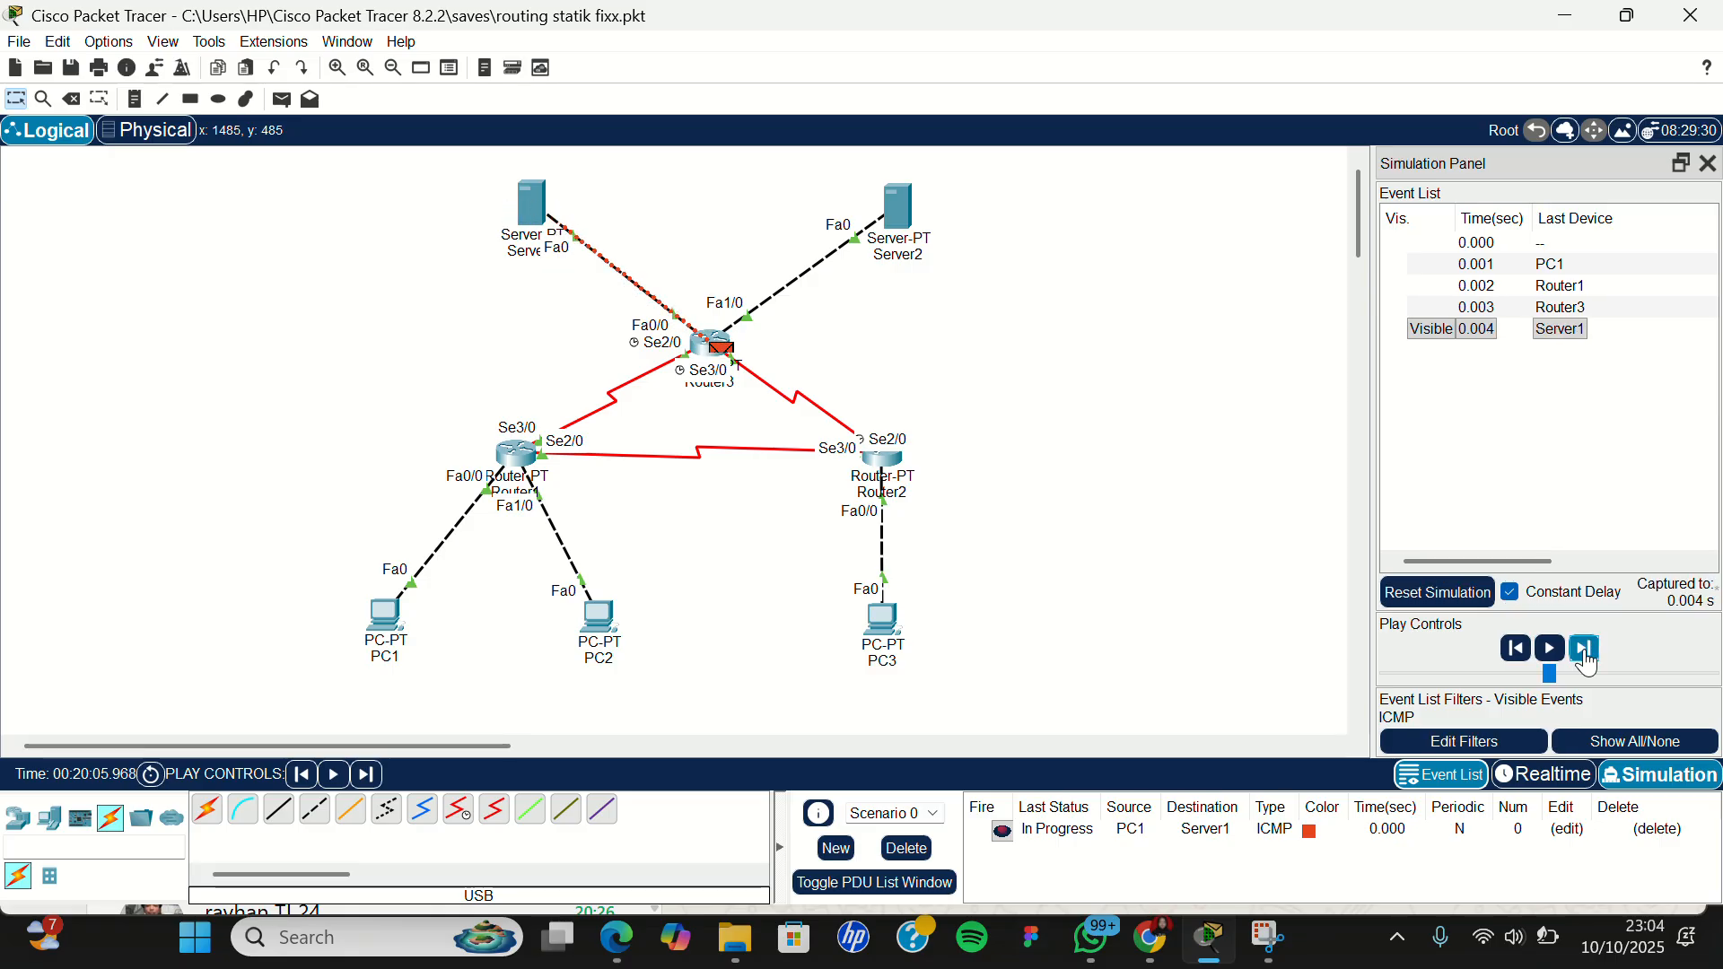
{"action": "left_click", "coordinate": [1586, 653]}
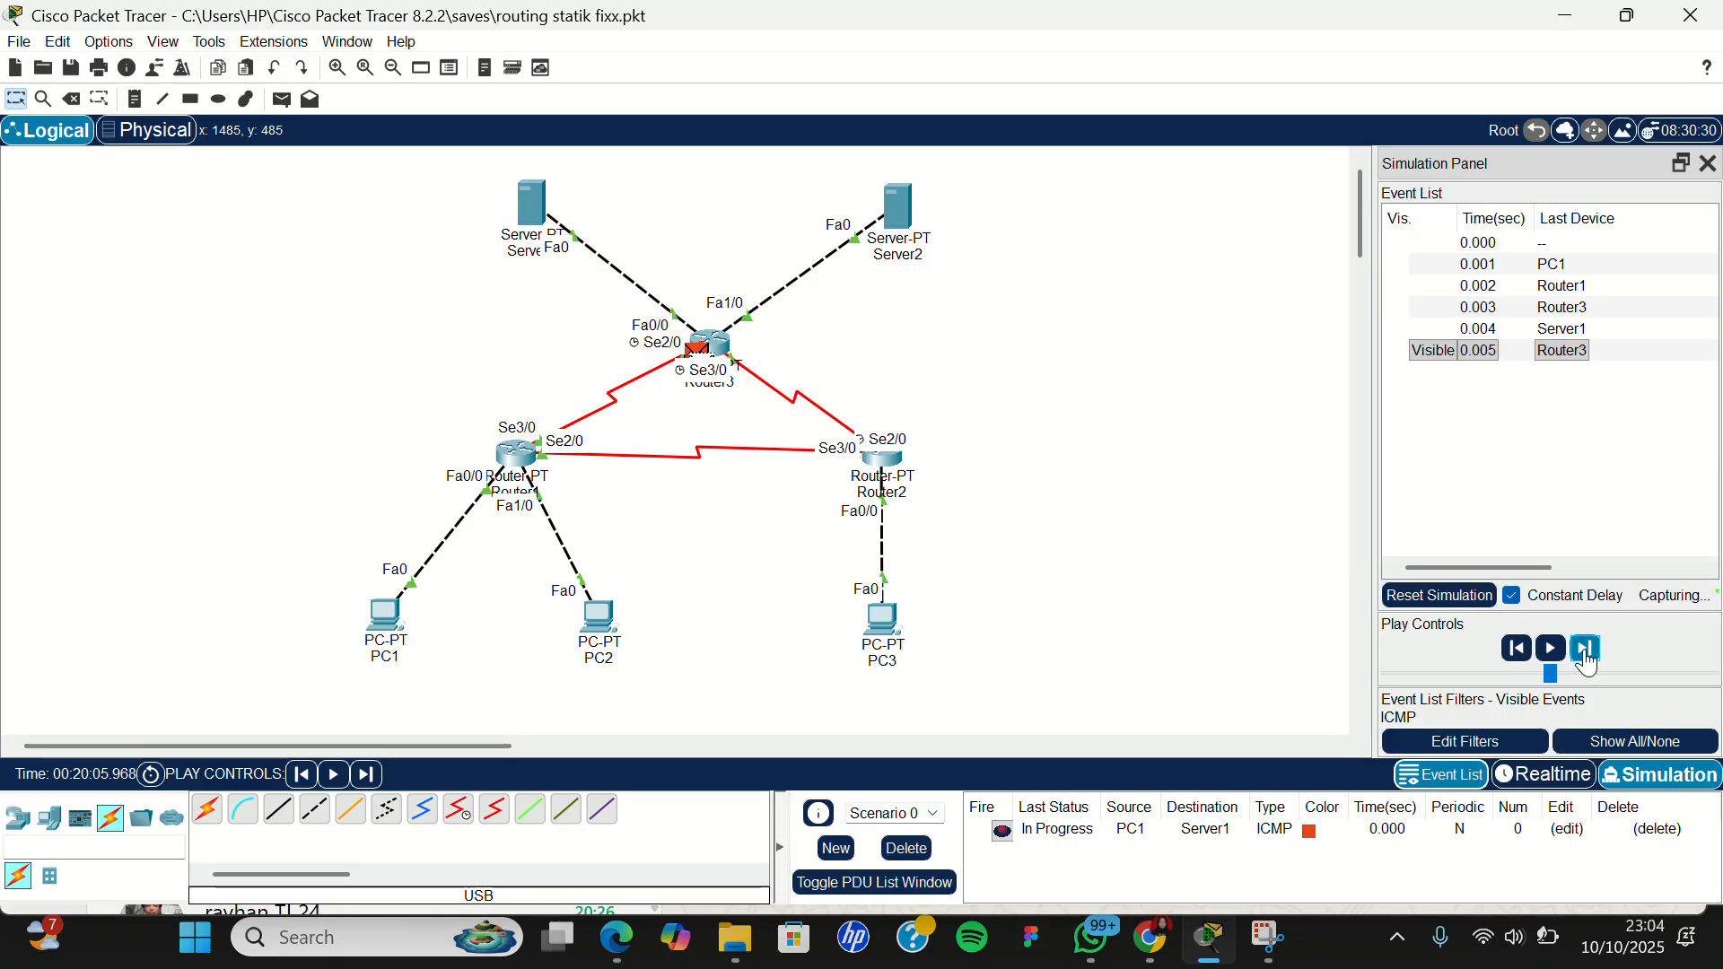
{"action": "left_click", "coordinate": [1586, 653]}
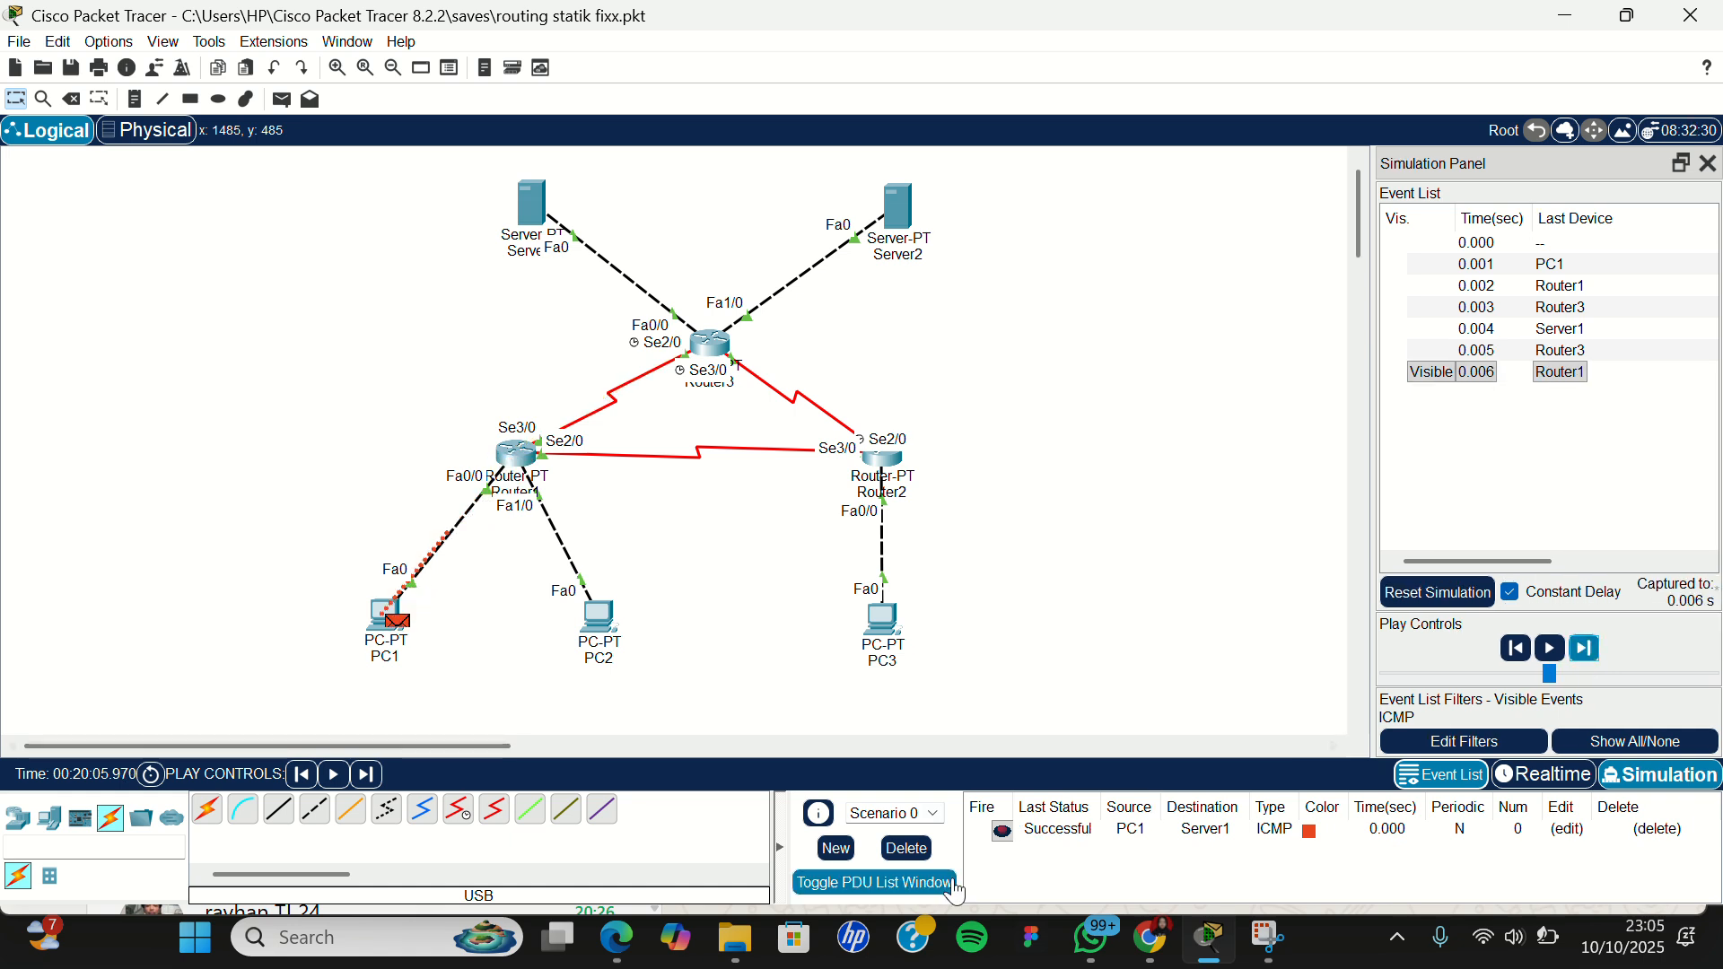
{"action": "left_click", "coordinate": [907, 849]}
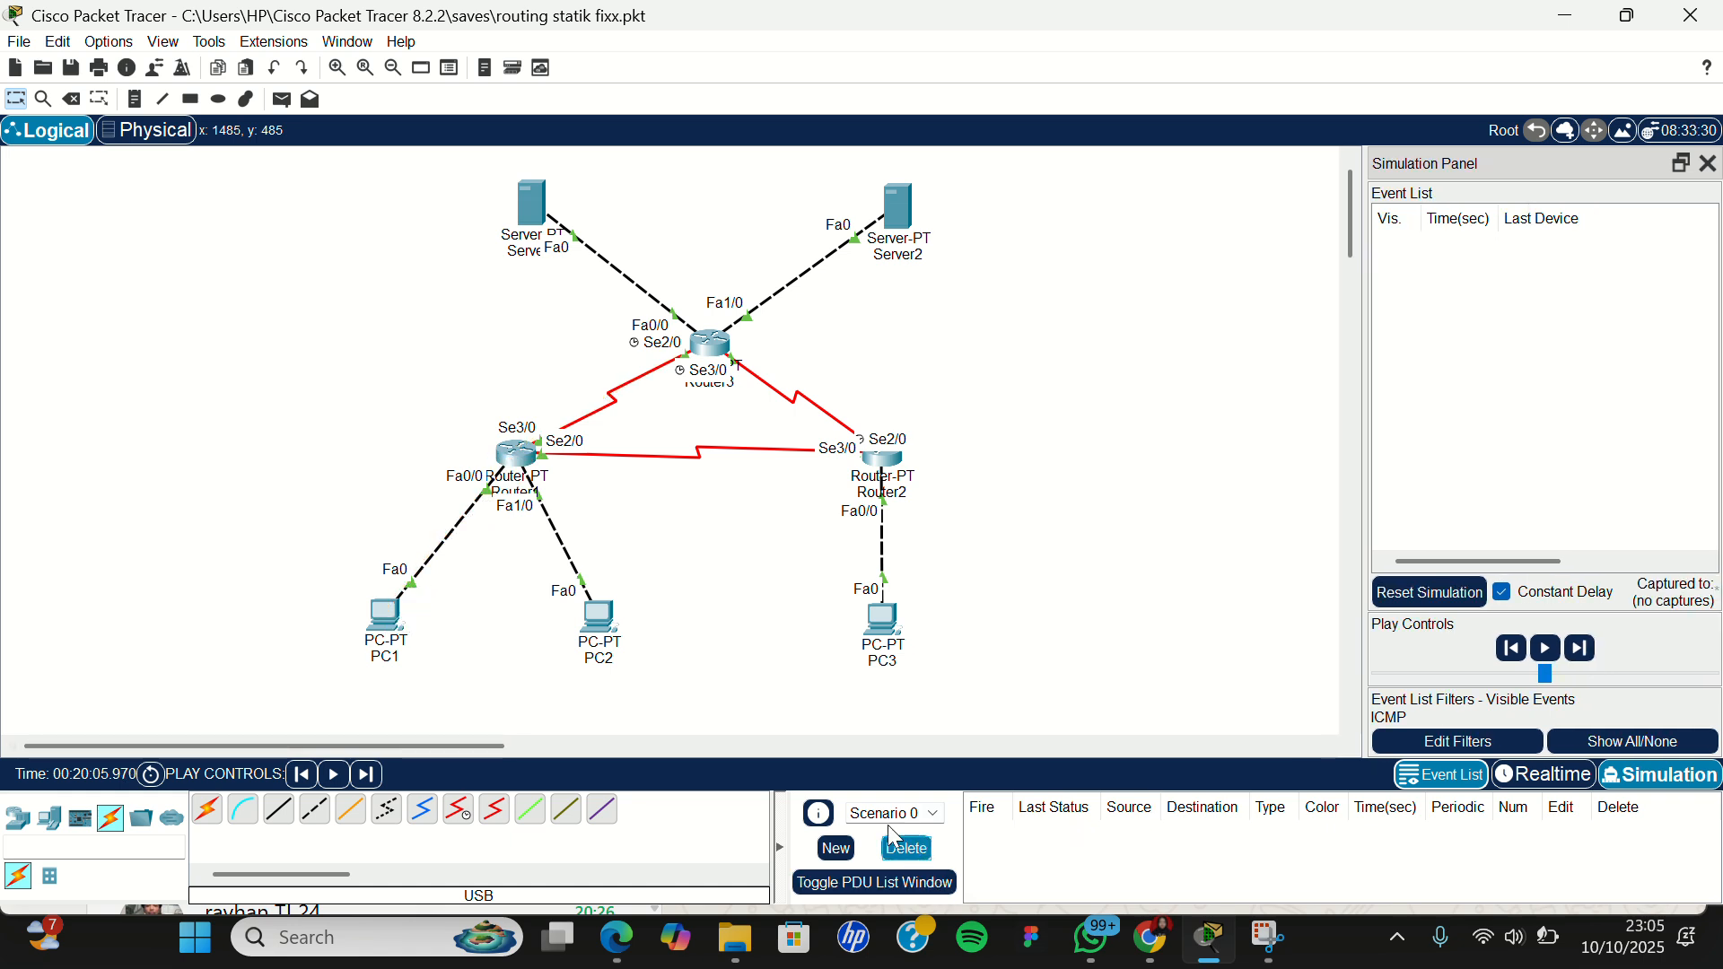
Step: Try to send a simple PDU from PC1 to Server2, advancing the simulation event by event, and delete the scenario
{"action": "left_click", "coordinate": [282, 100]}
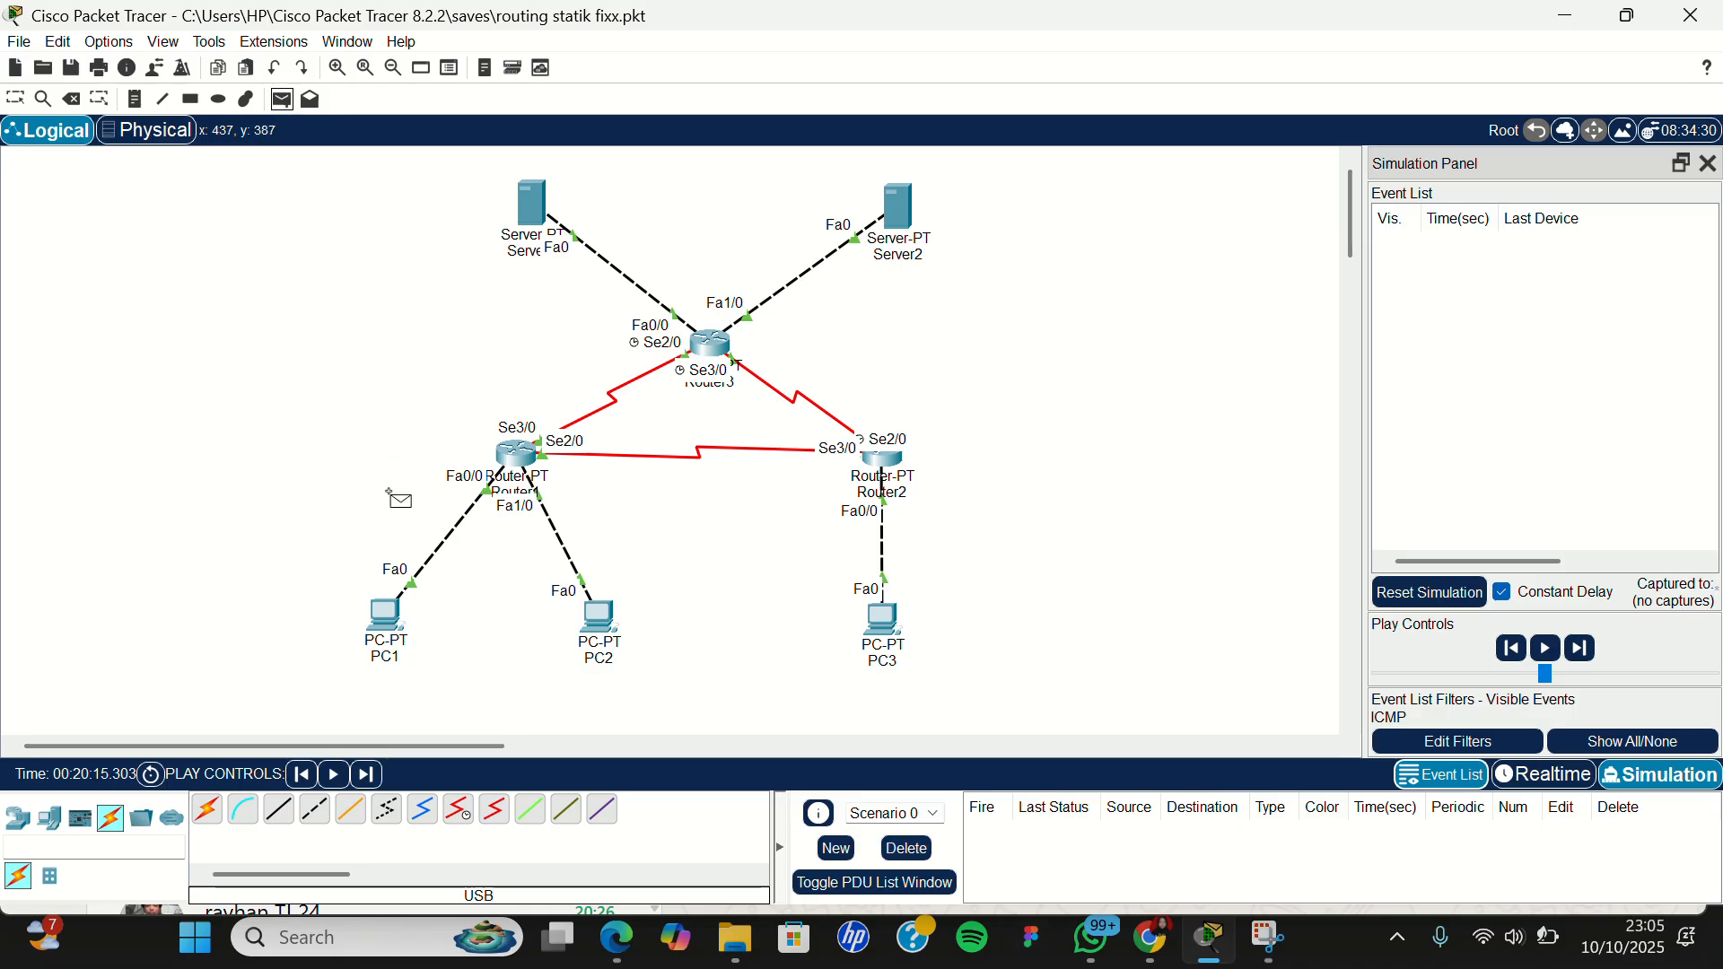
{"action": "left_click", "coordinate": [380, 618]}
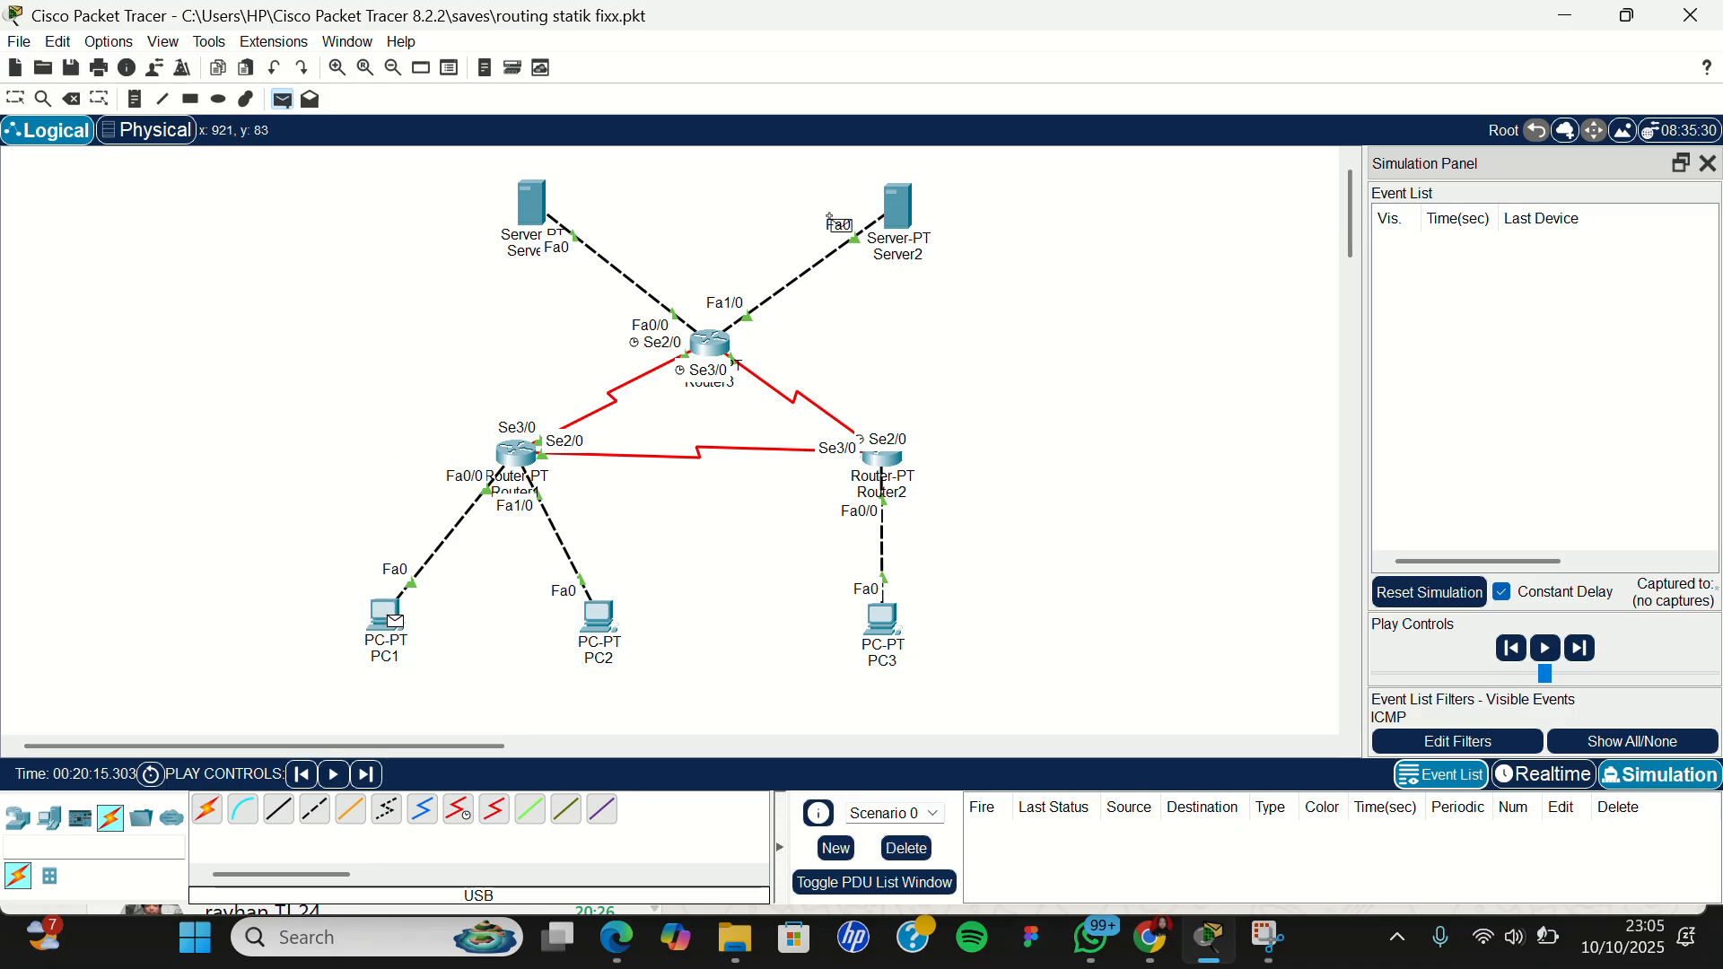
{"action": "left_click", "coordinate": [899, 208]}
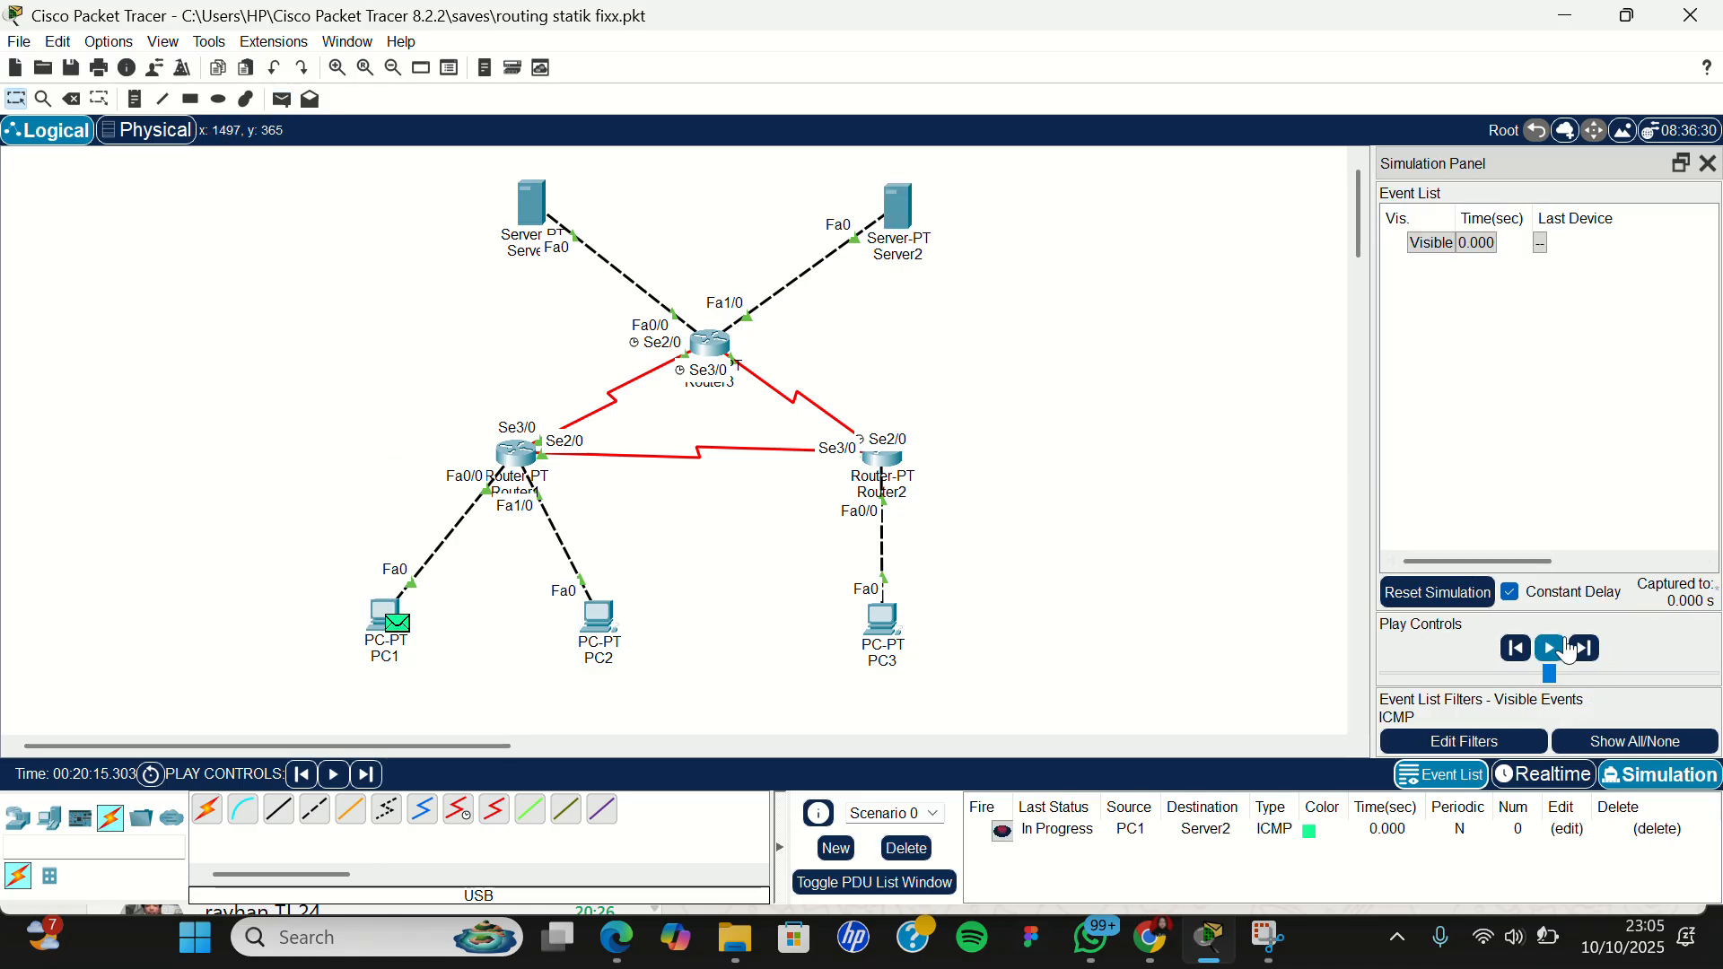
{"action": "left_click", "coordinate": [1587, 650]}
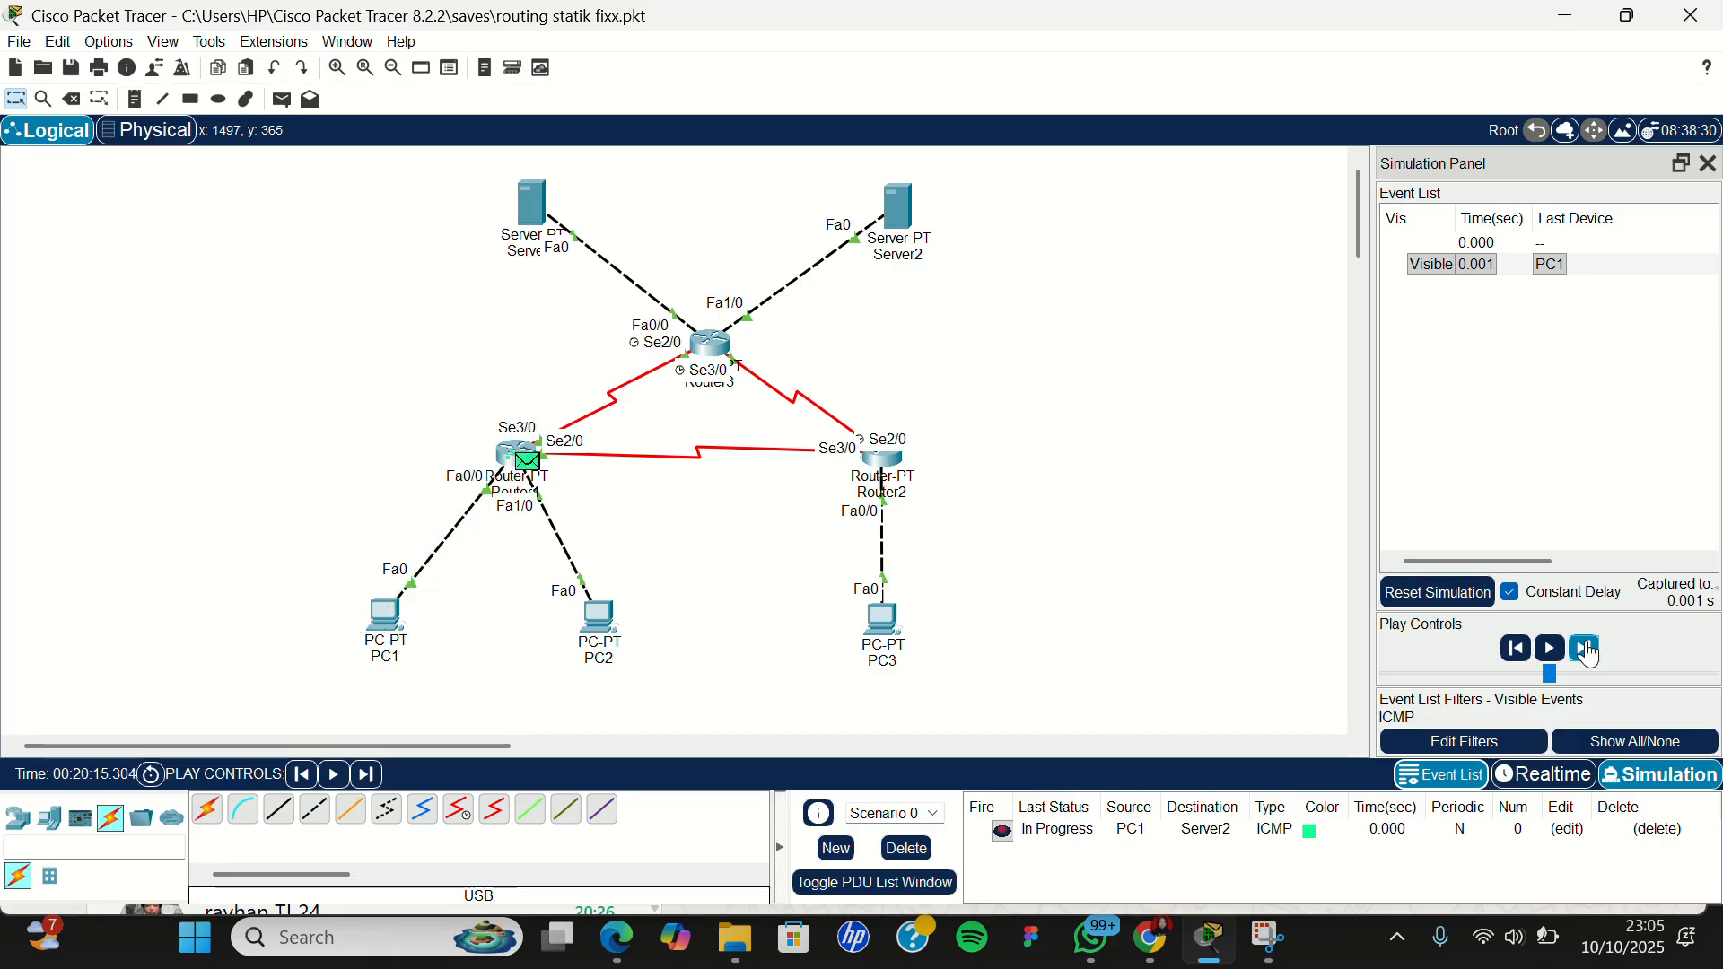
{"action": "left_click", "coordinate": [1585, 648]}
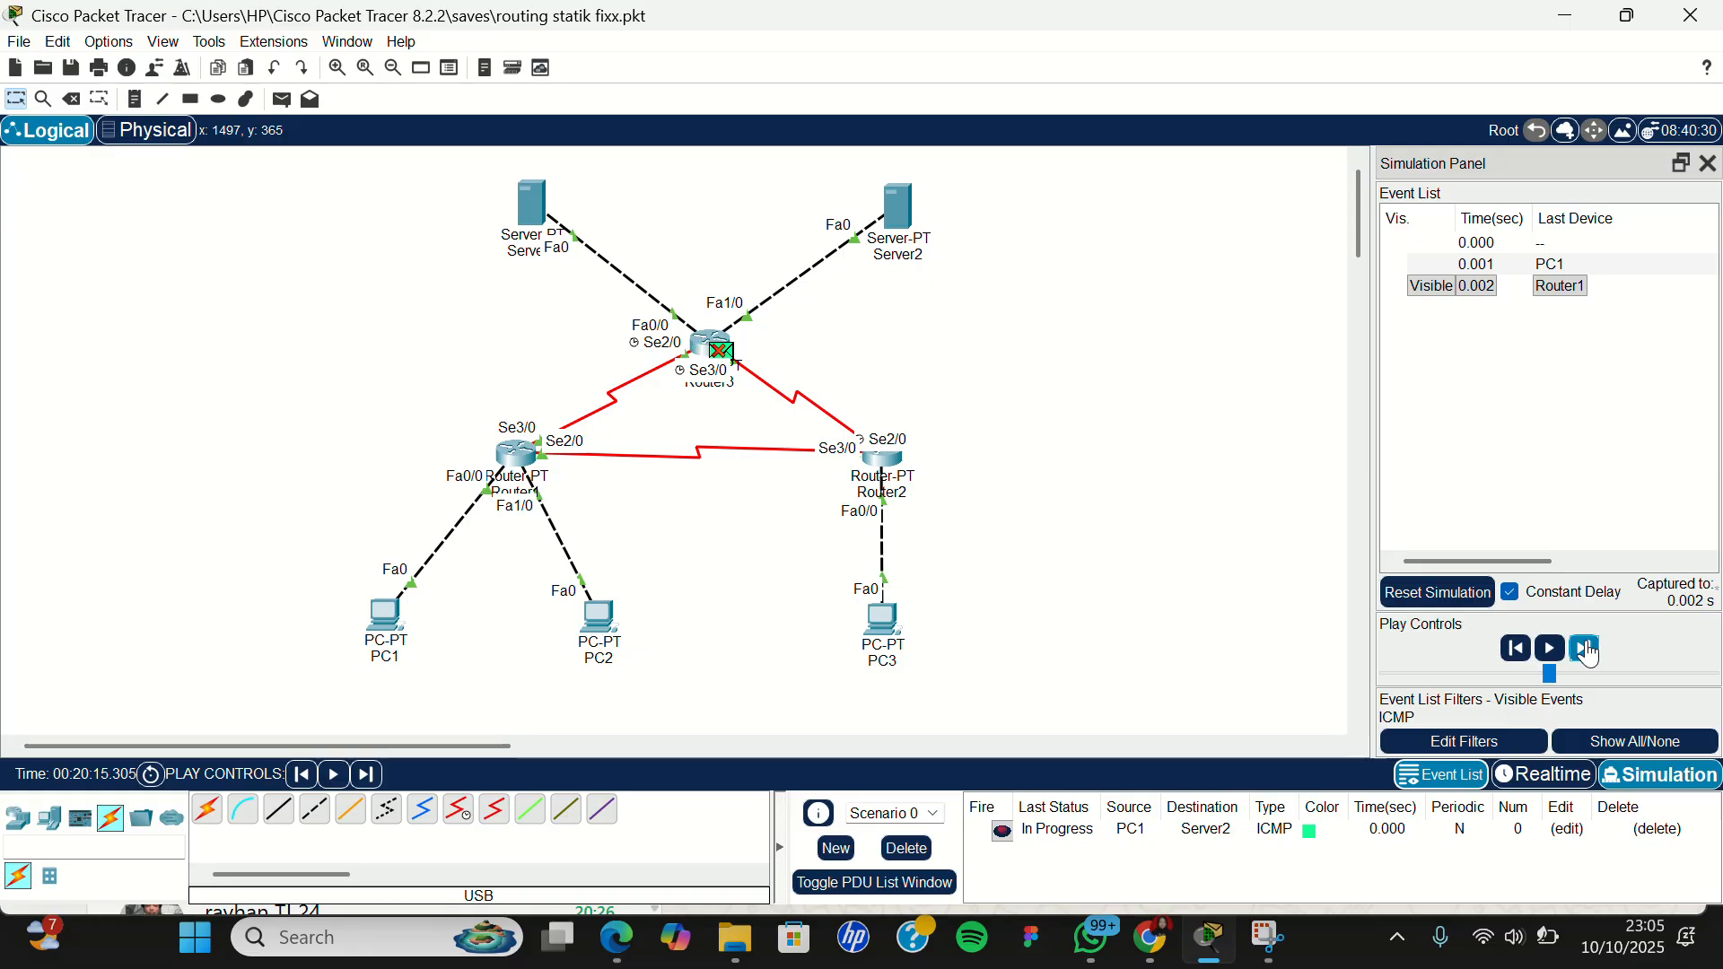
{"action": "left_click", "coordinate": [907, 849]}
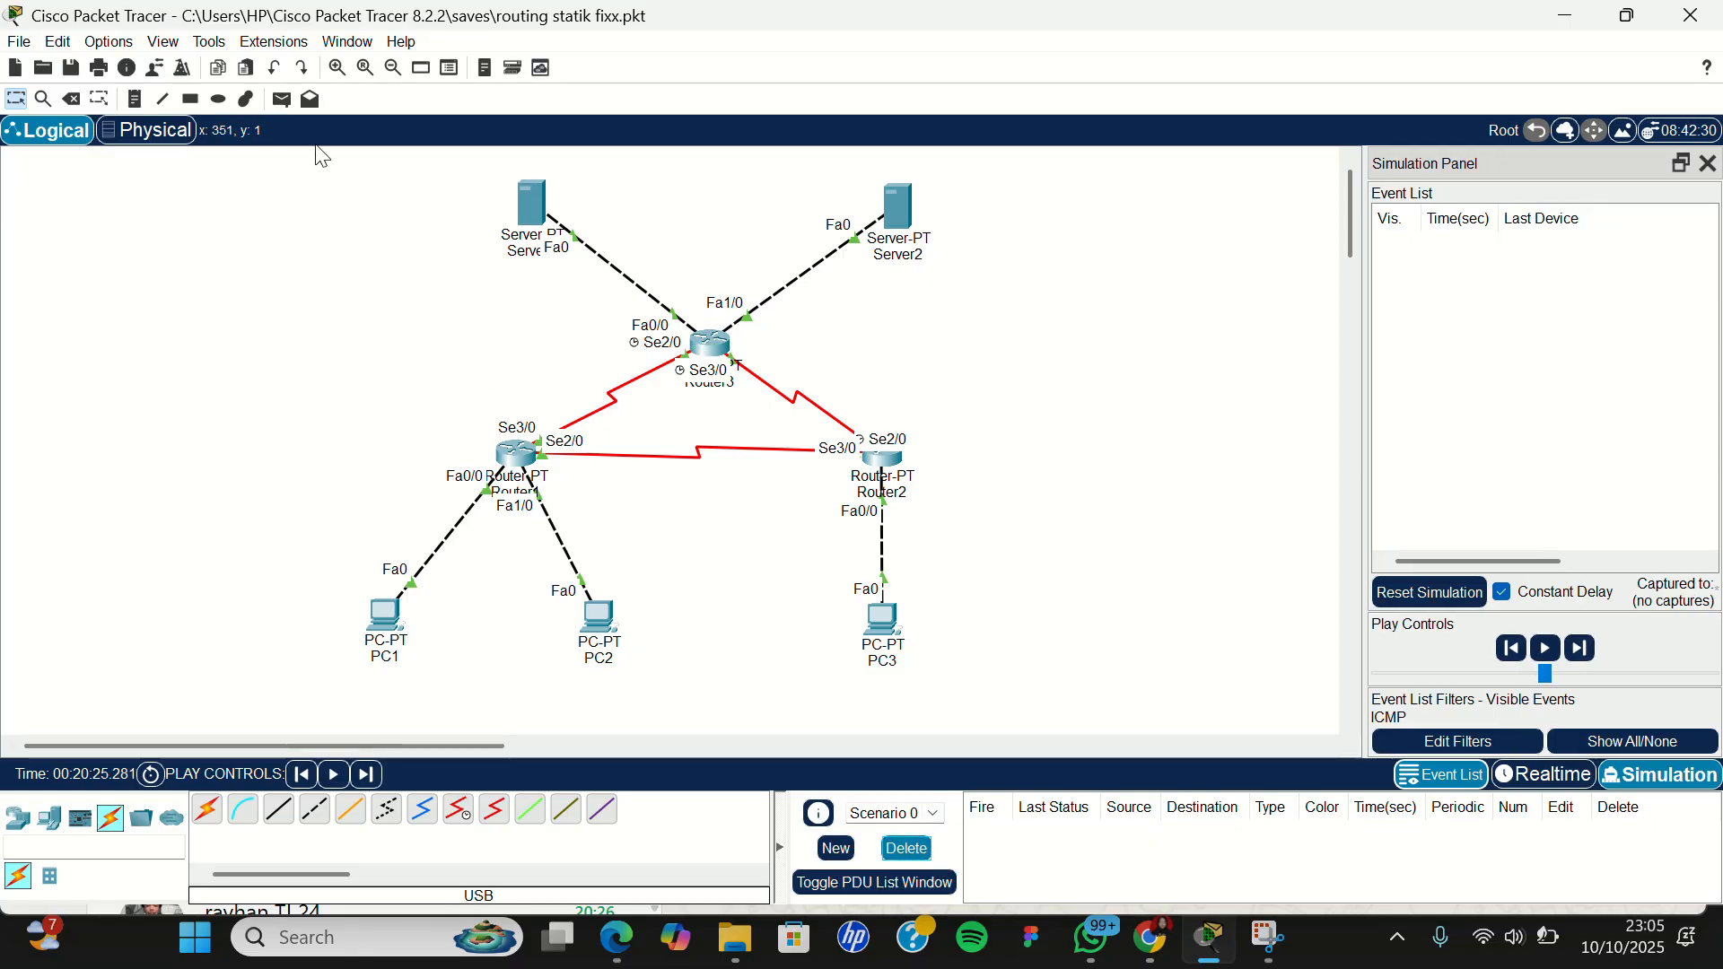
Step: Resend the simple PDU from PC1 to Server2, advance event by event until the reply returns to PC1, and delete the scenario
{"action": "left_click", "coordinate": [283, 101]}
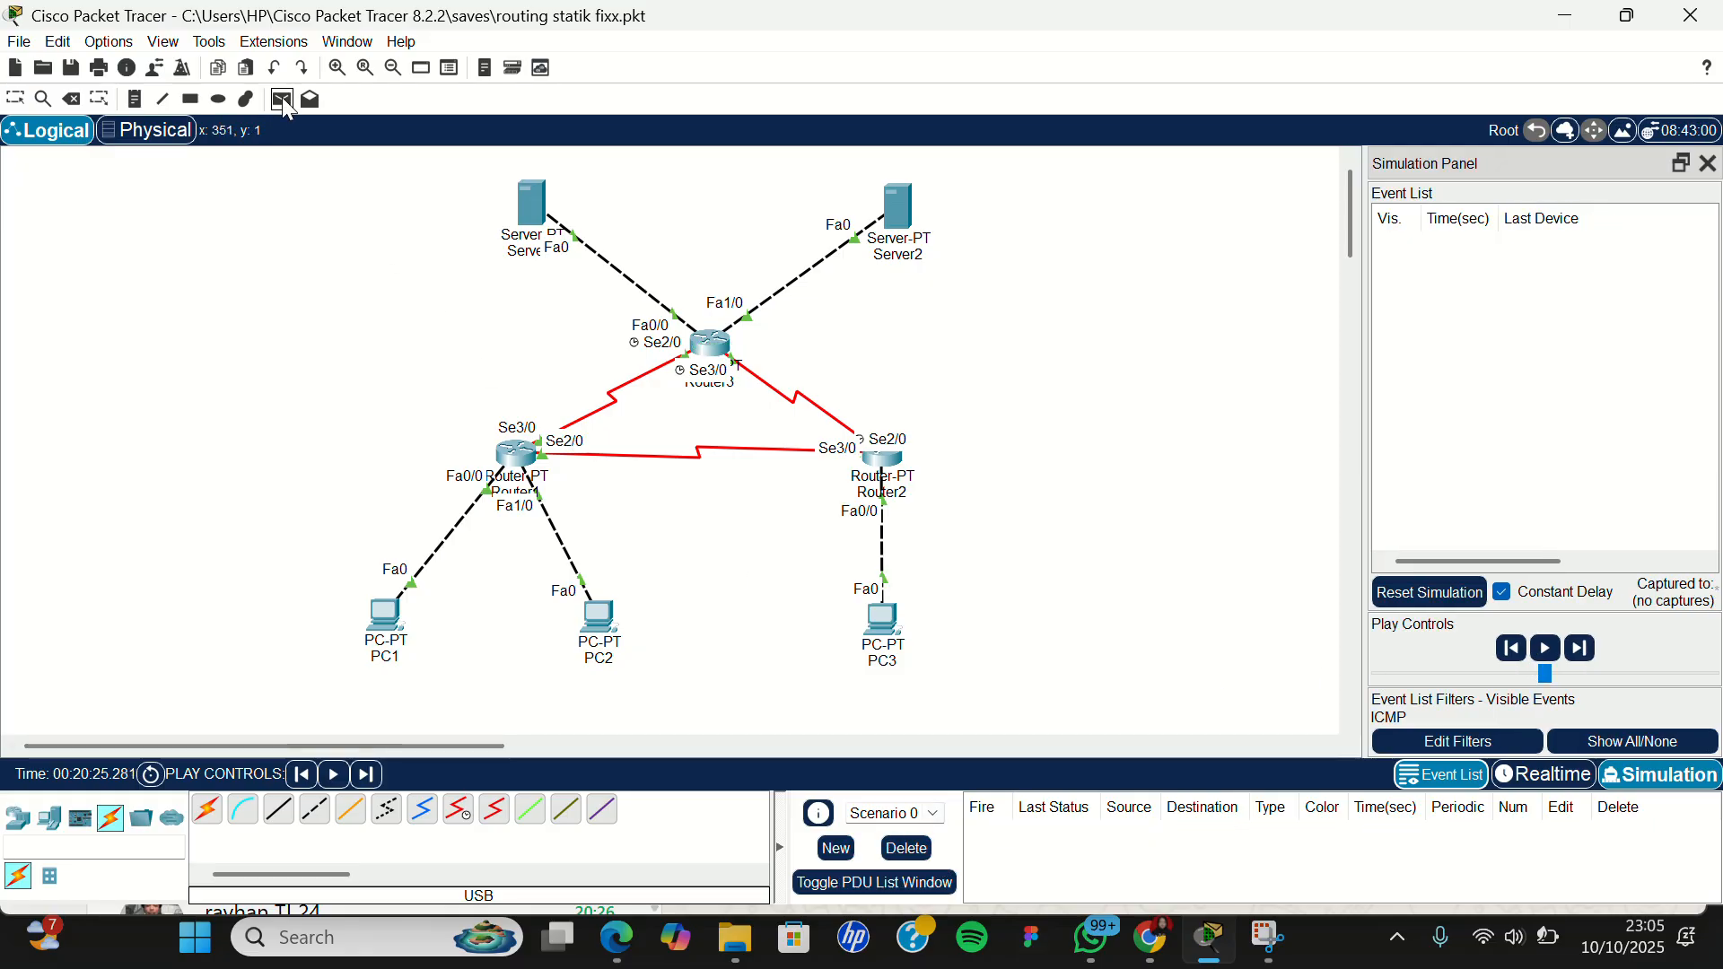
{"action": "left_click", "coordinate": [384, 618]}
{"action": "left_click", "coordinate": [898, 208]}
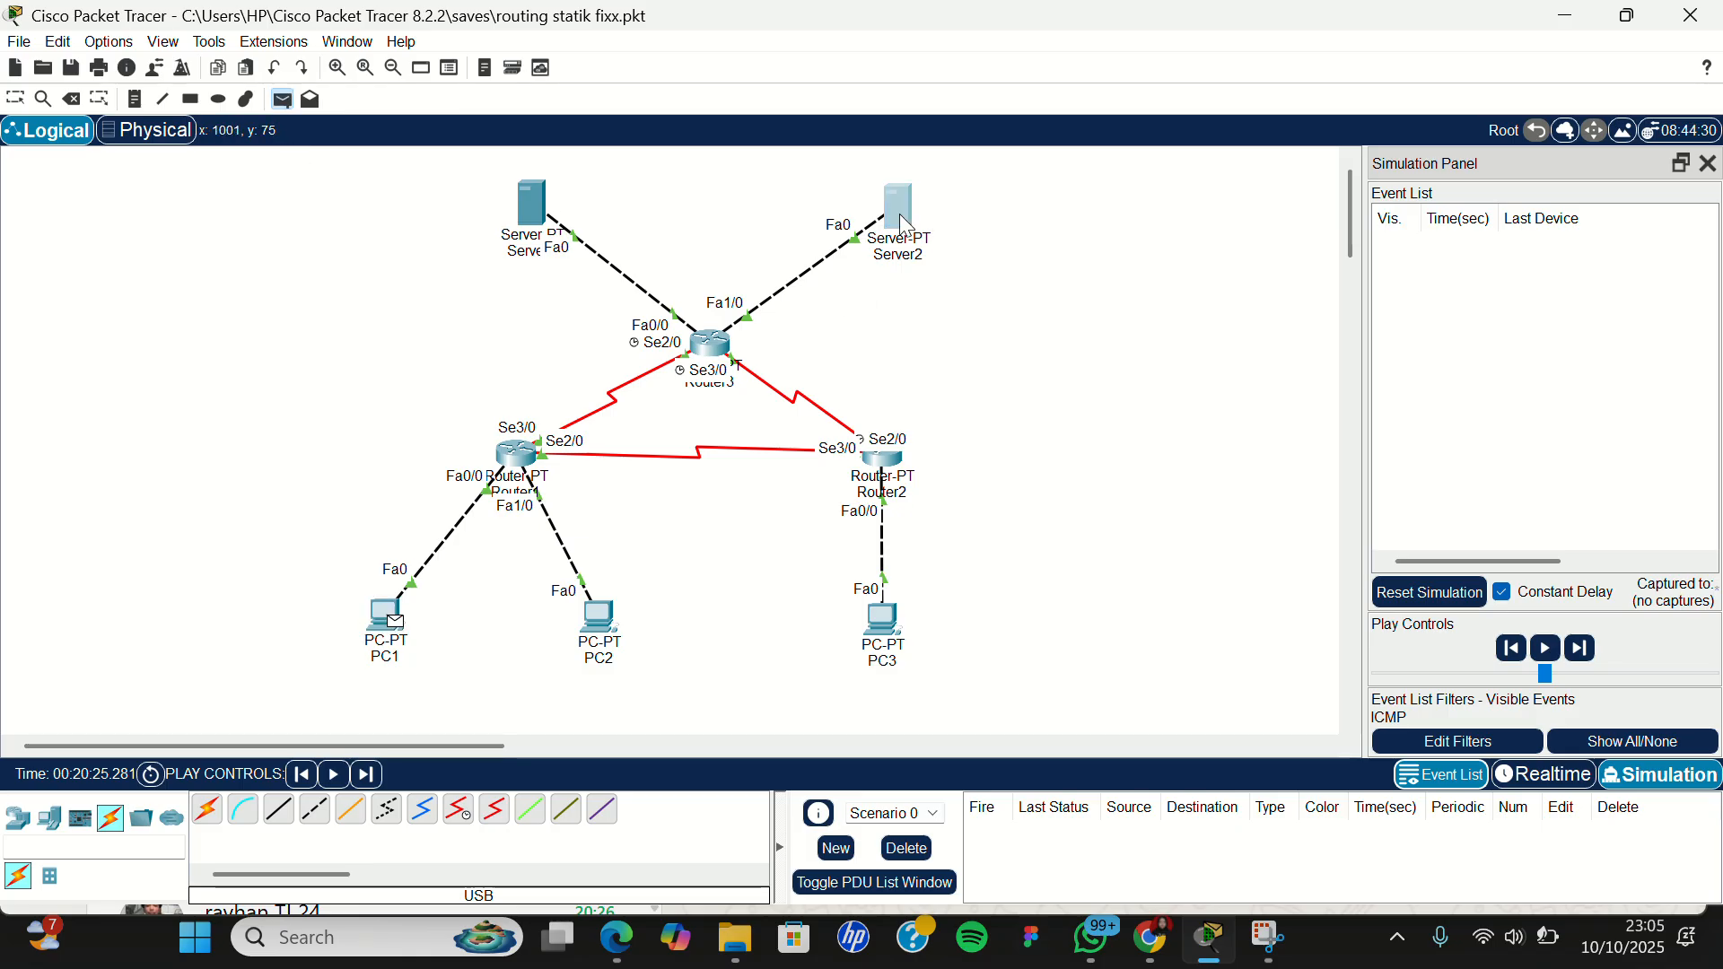
{"action": "left_click", "coordinate": [1582, 660]}
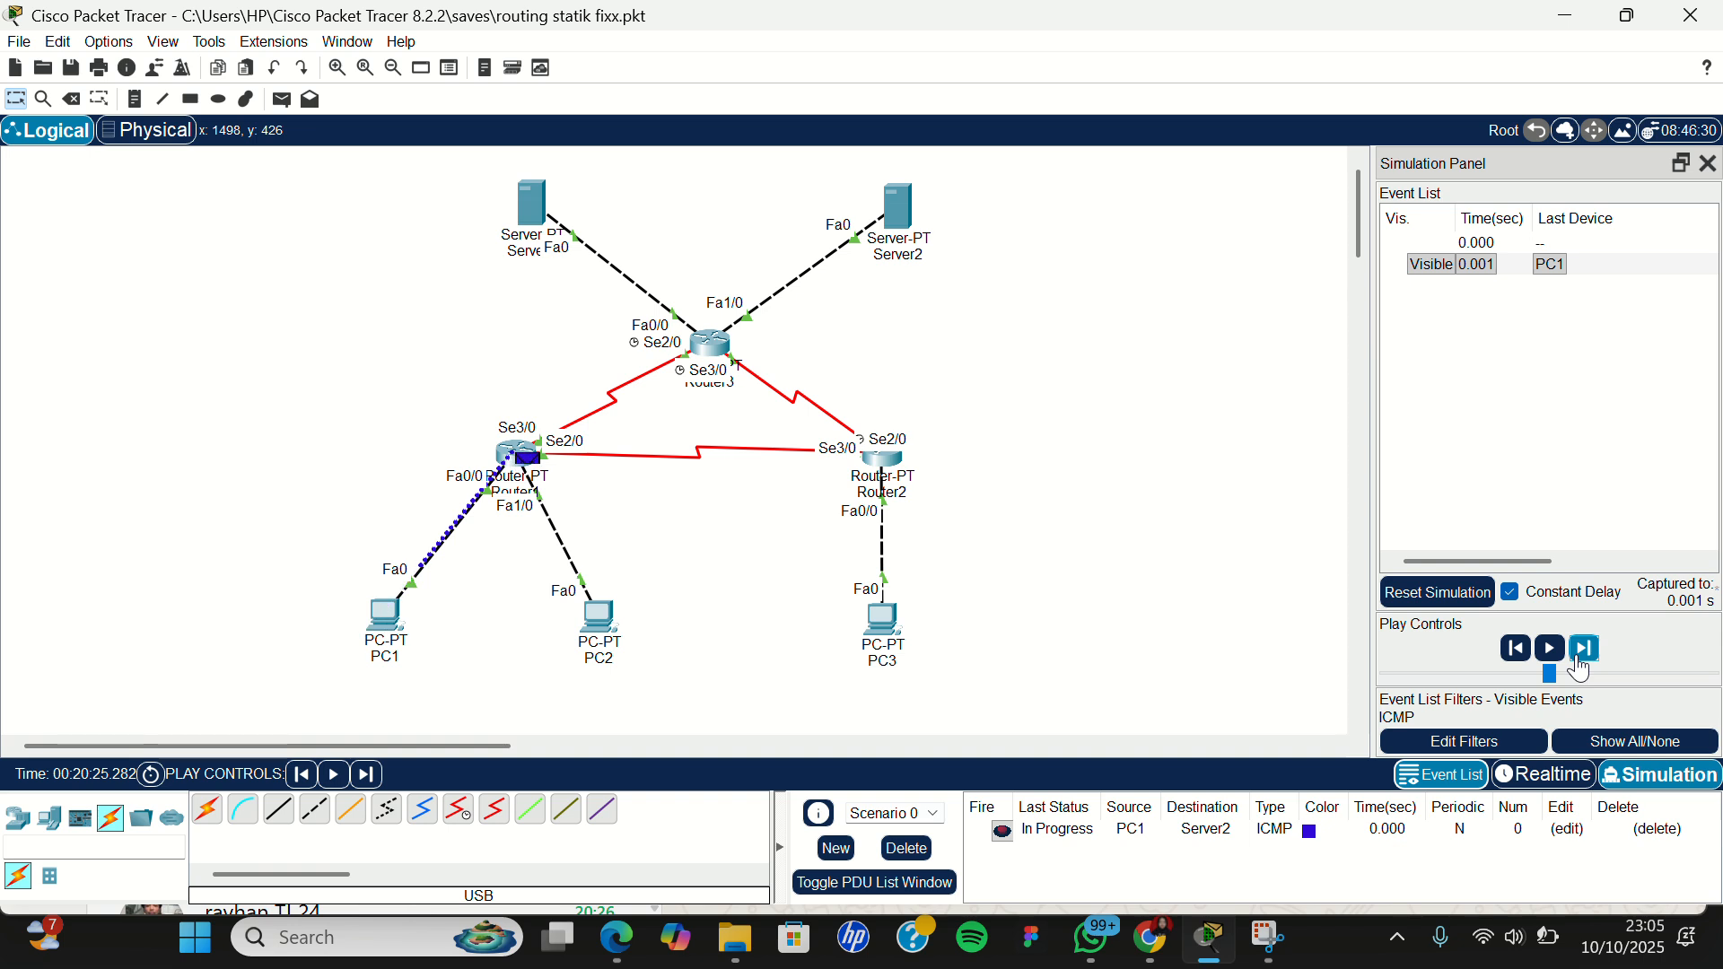
{"action": "left_click", "coordinate": [1581, 659]}
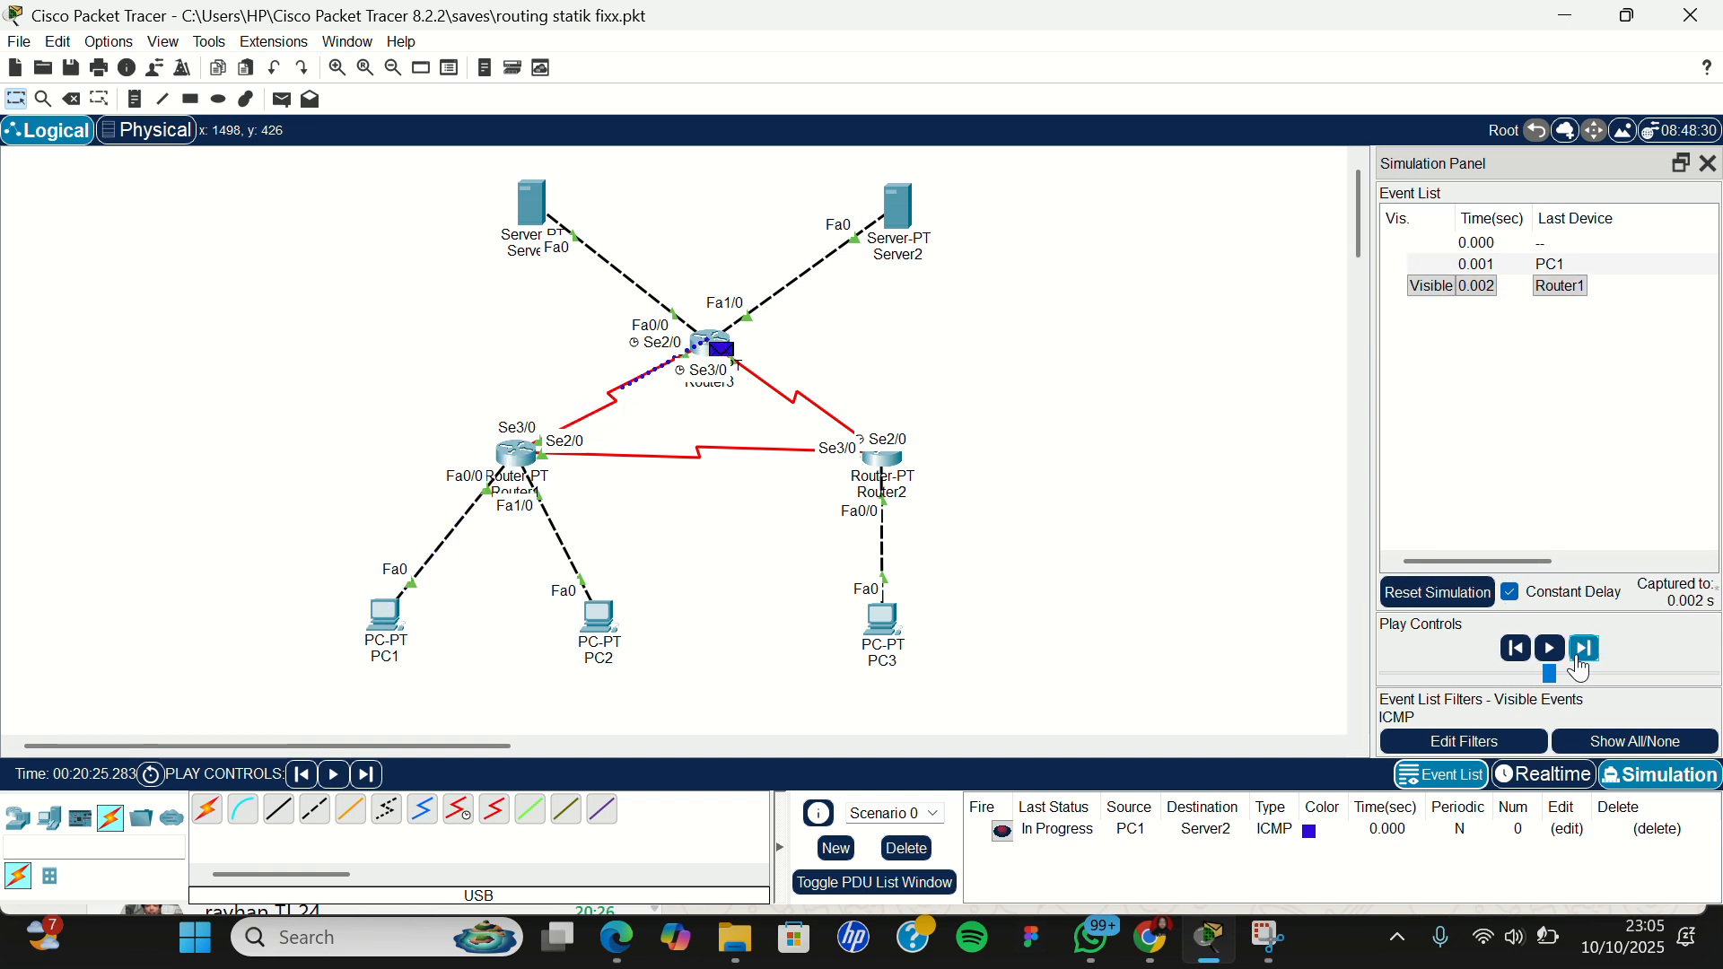
{"action": "left_click", "coordinate": [1581, 664]}
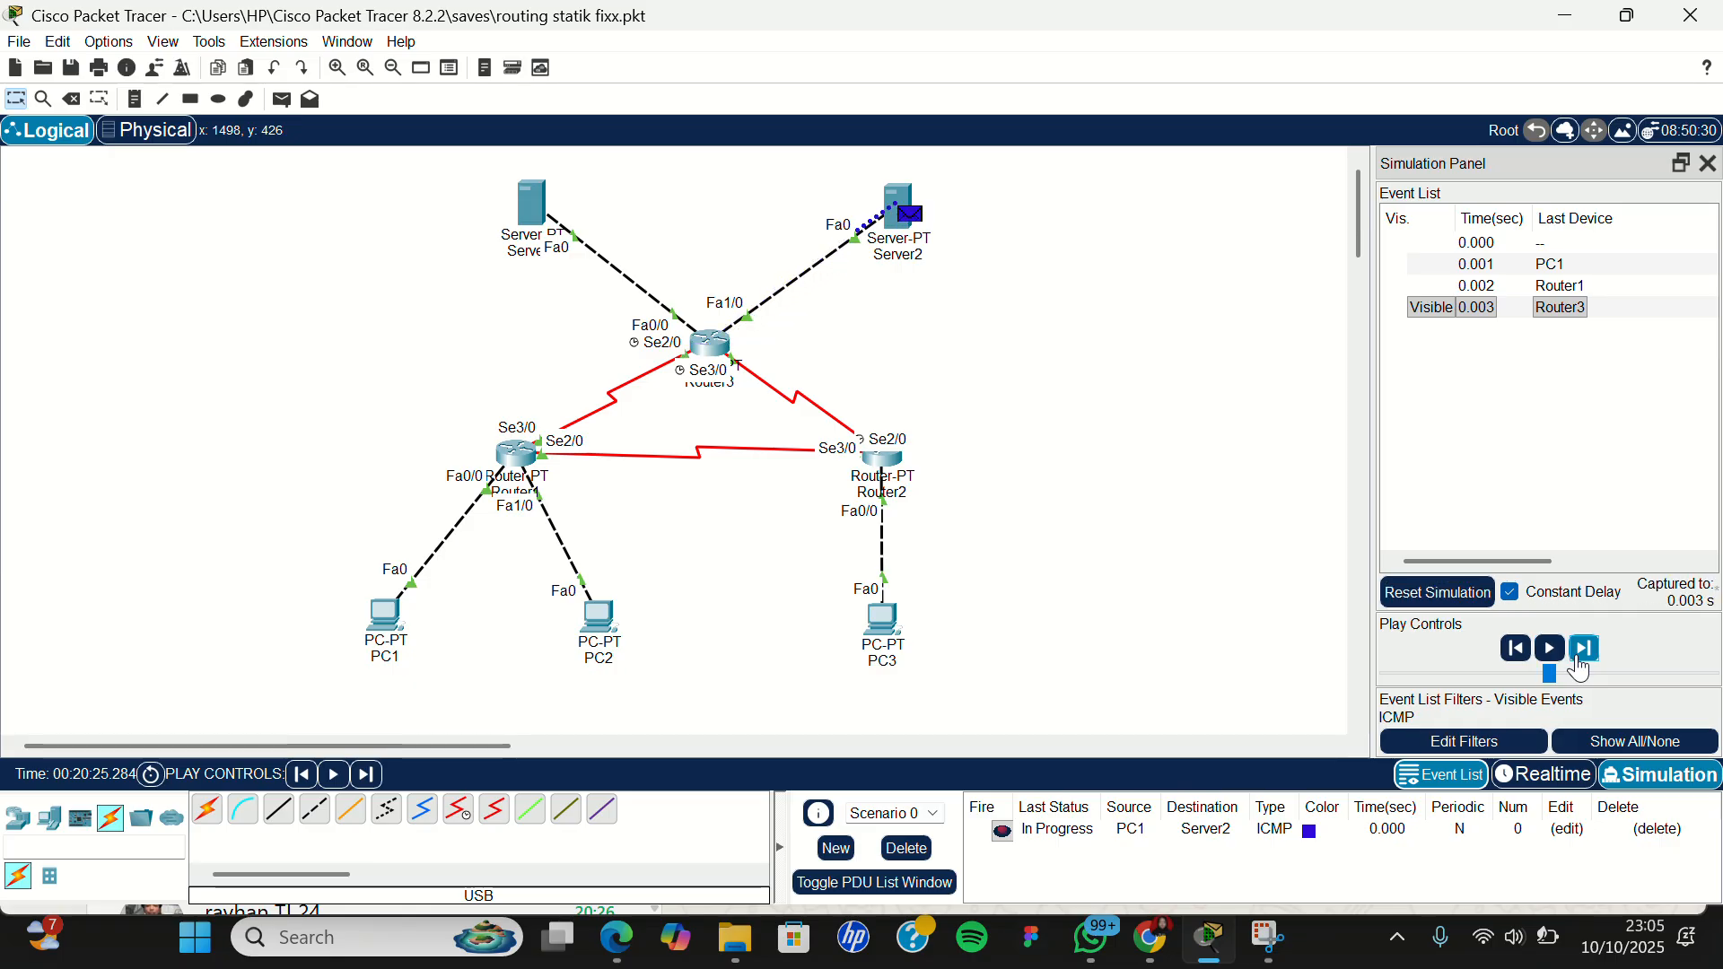
{"action": "left_click", "coordinate": [1581, 664]}
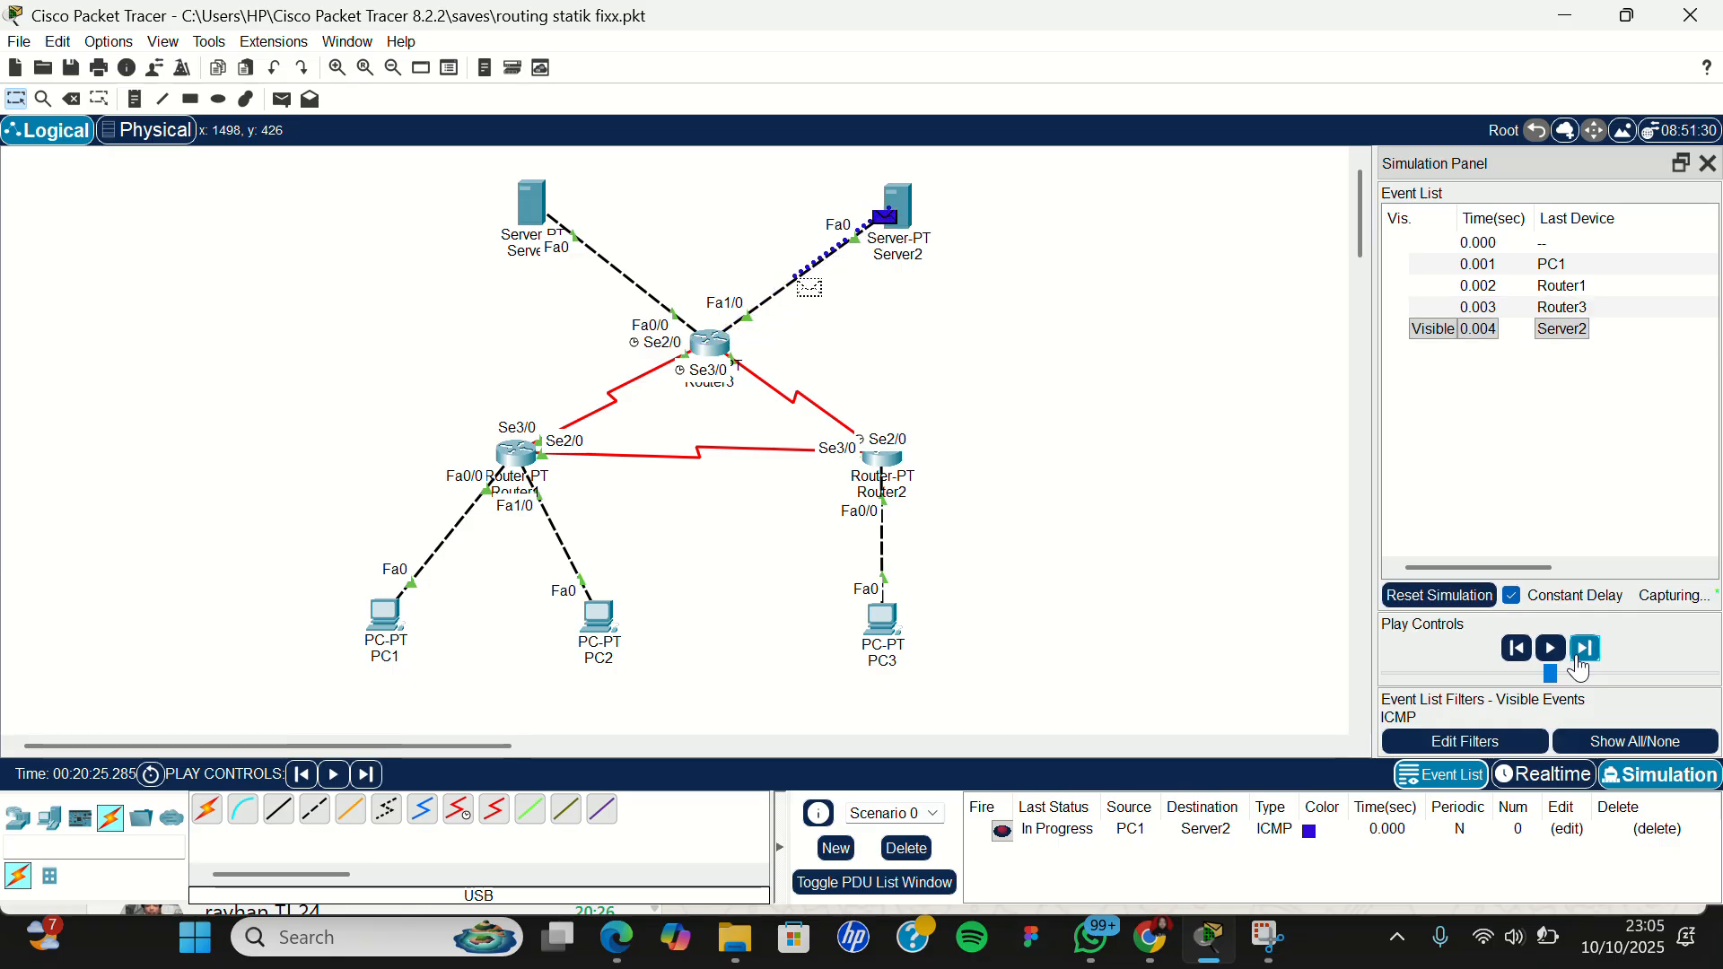
{"action": "left_click", "coordinate": [1581, 664]}
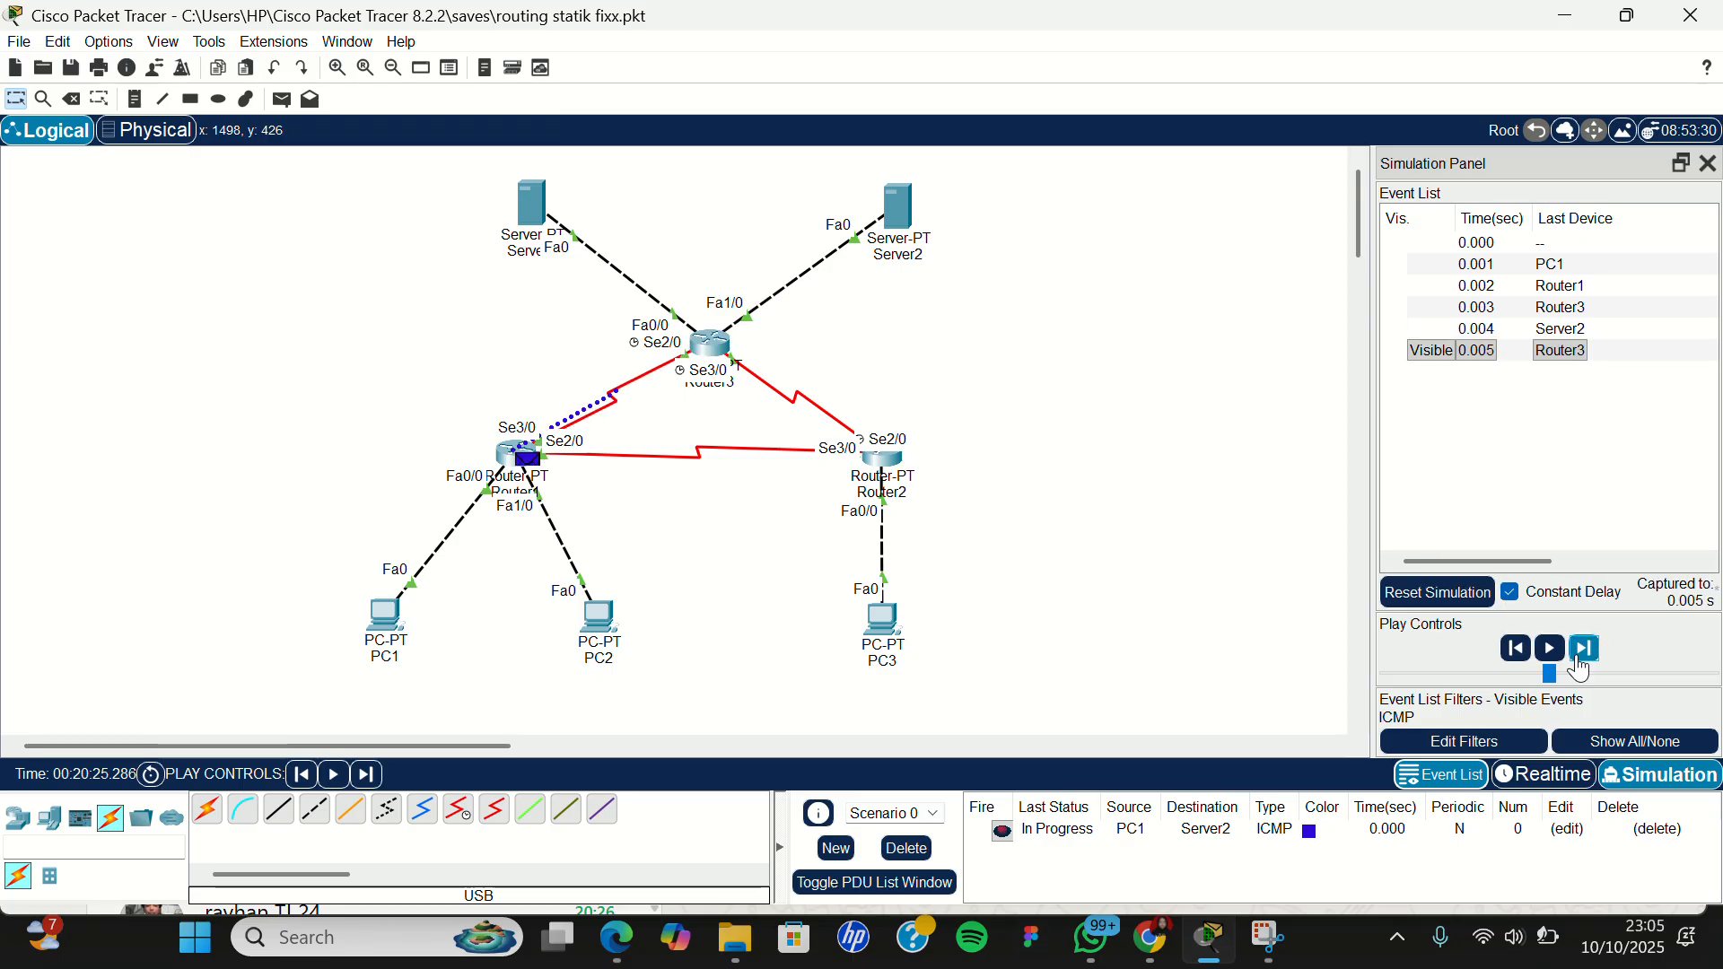
{"action": "left_click", "coordinate": [1581, 668]}
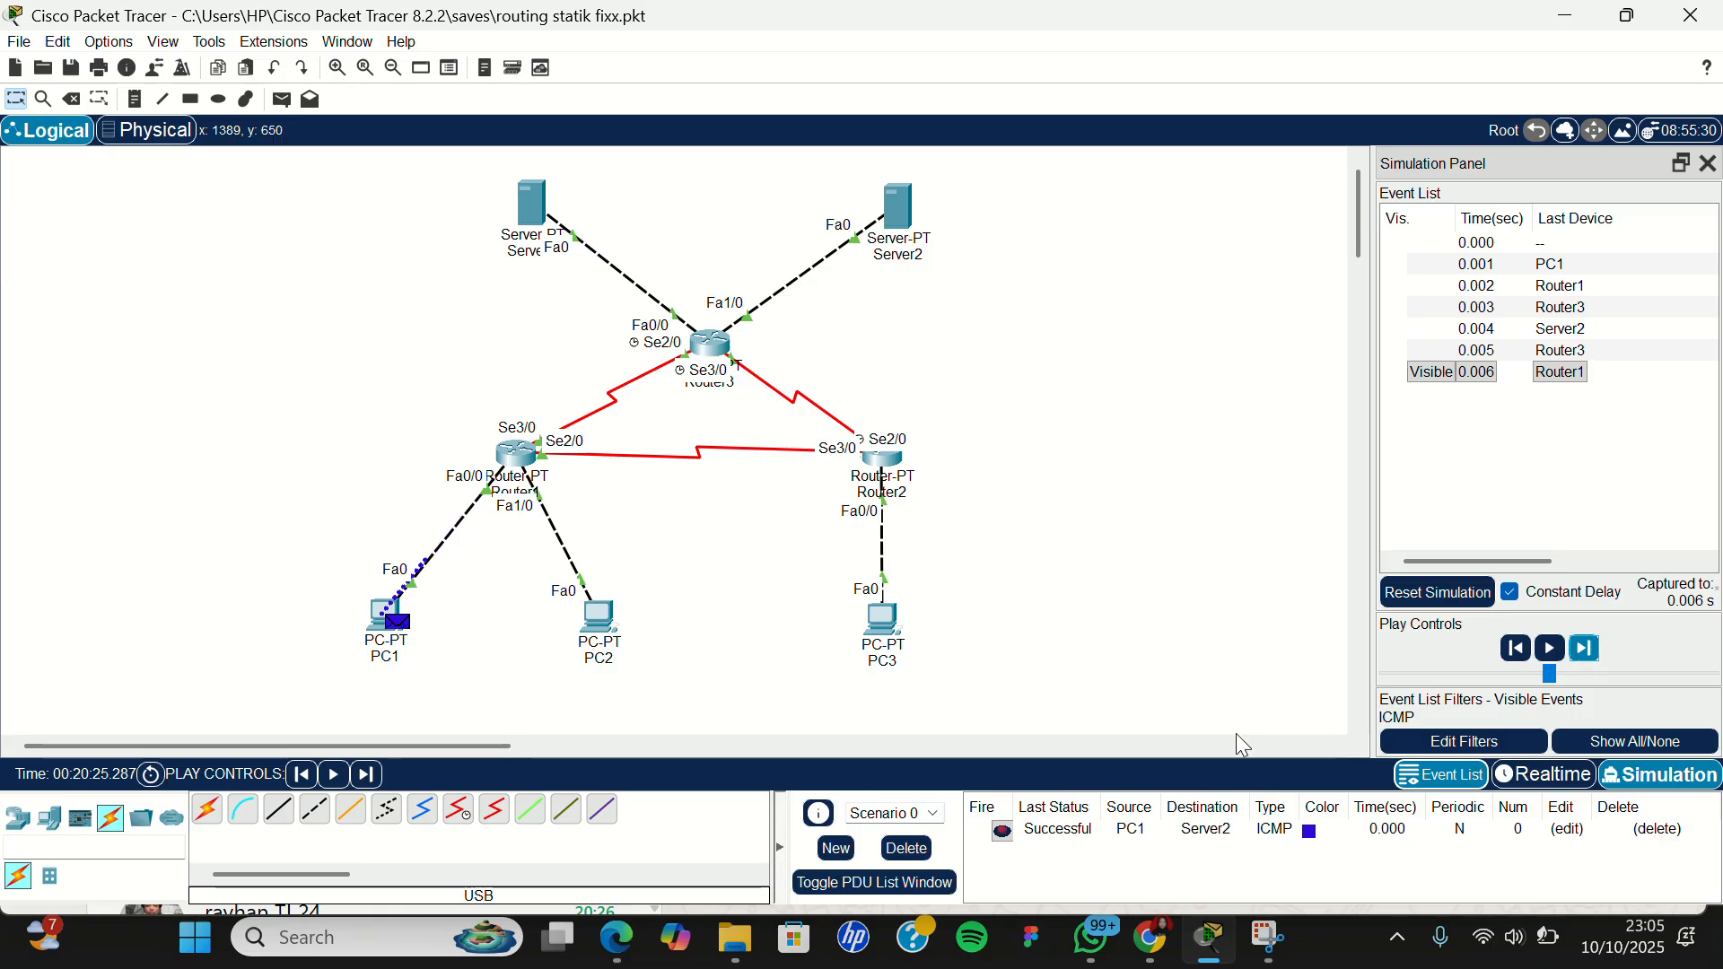
{"action": "left_click", "coordinate": [914, 848]}
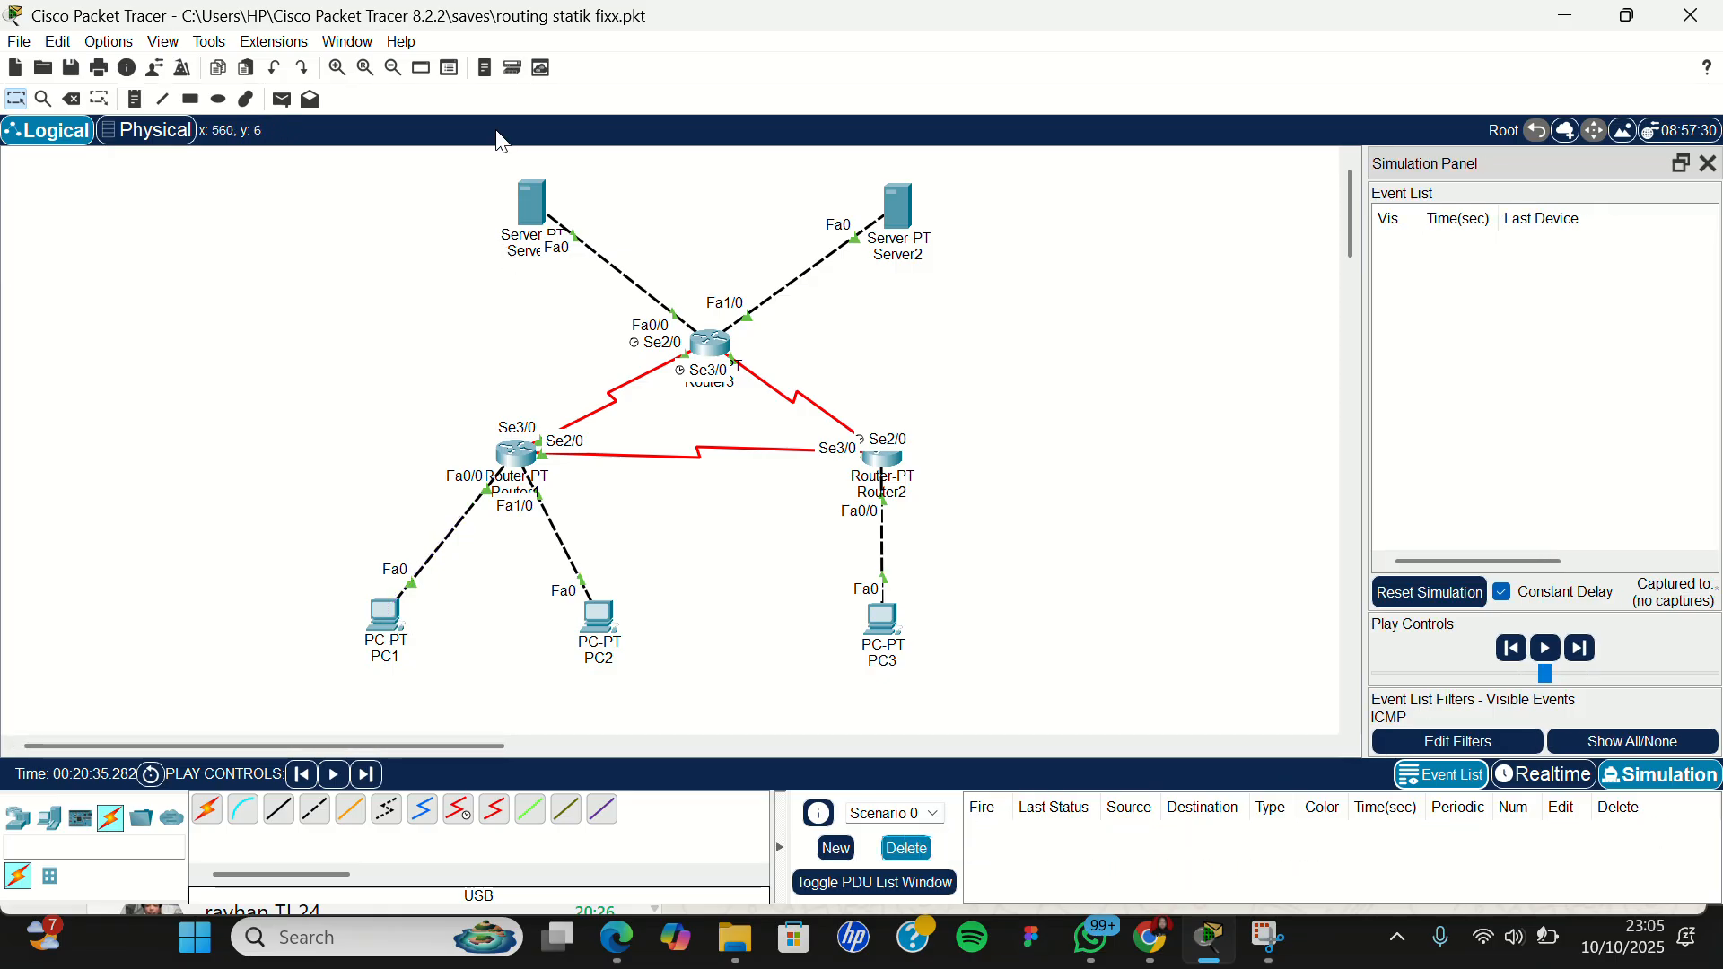
Step: Send a simple PDU from PC3 to PC1, advance event by event until the reply returns to PC3, and delete the scenario
{"action": "left_click", "coordinate": [282, 99]}
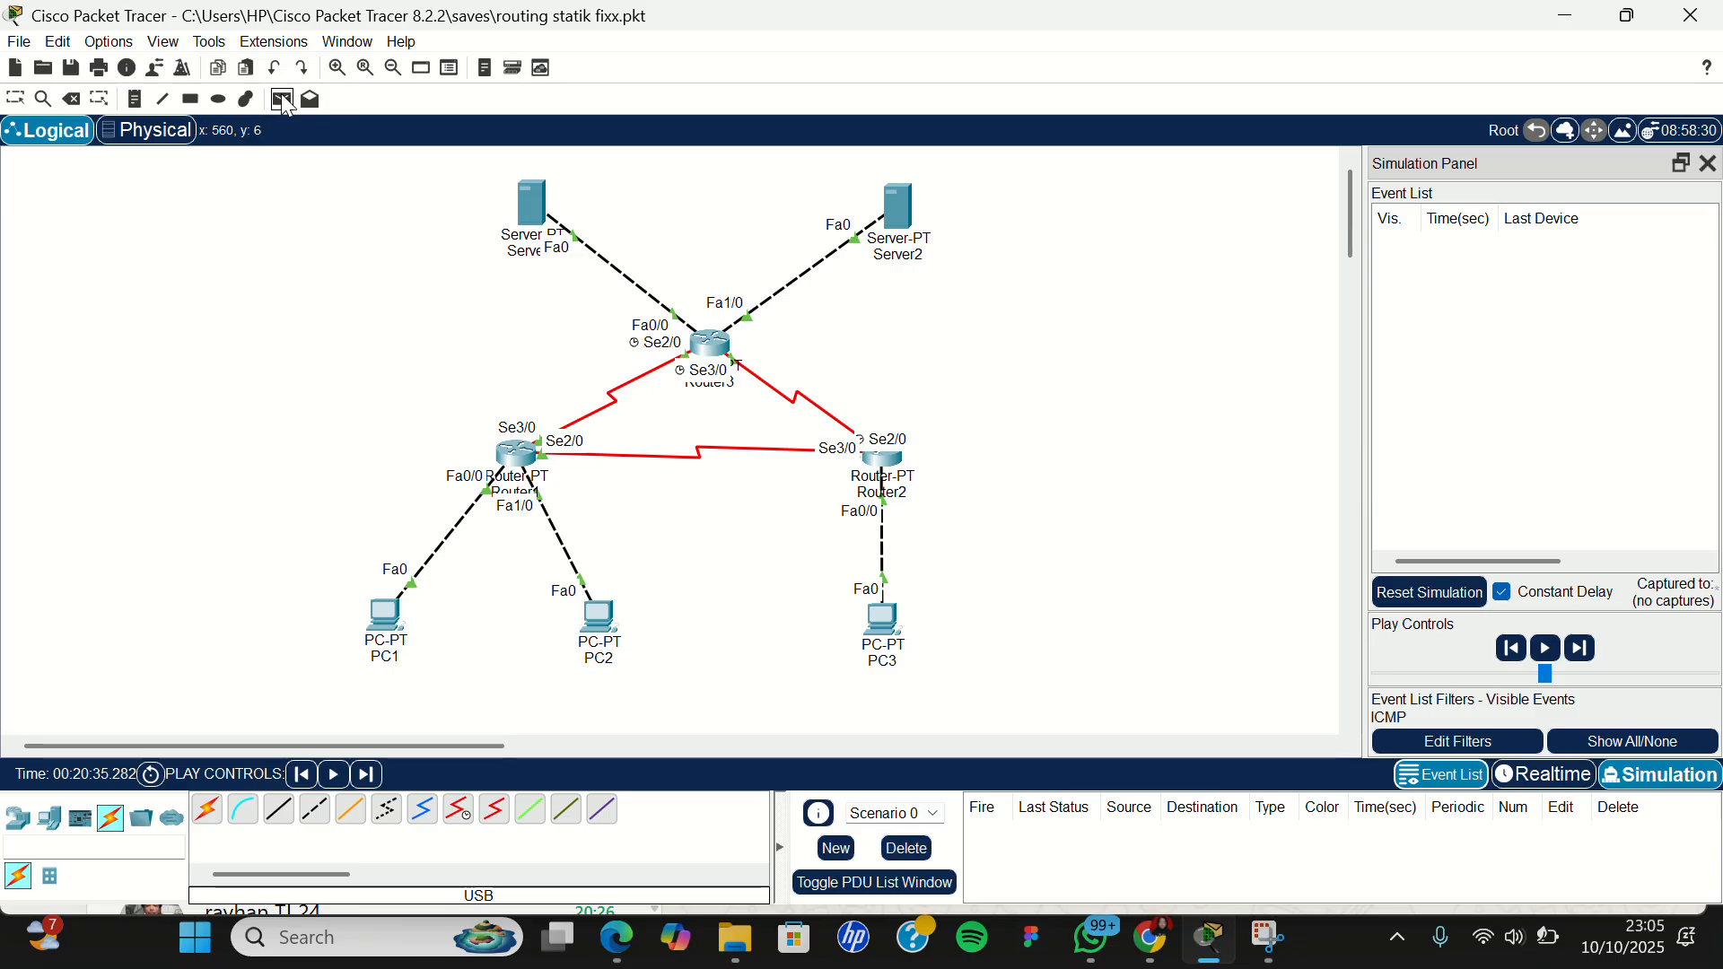
{"action": "left_click", "coordinate": [871, 621]}
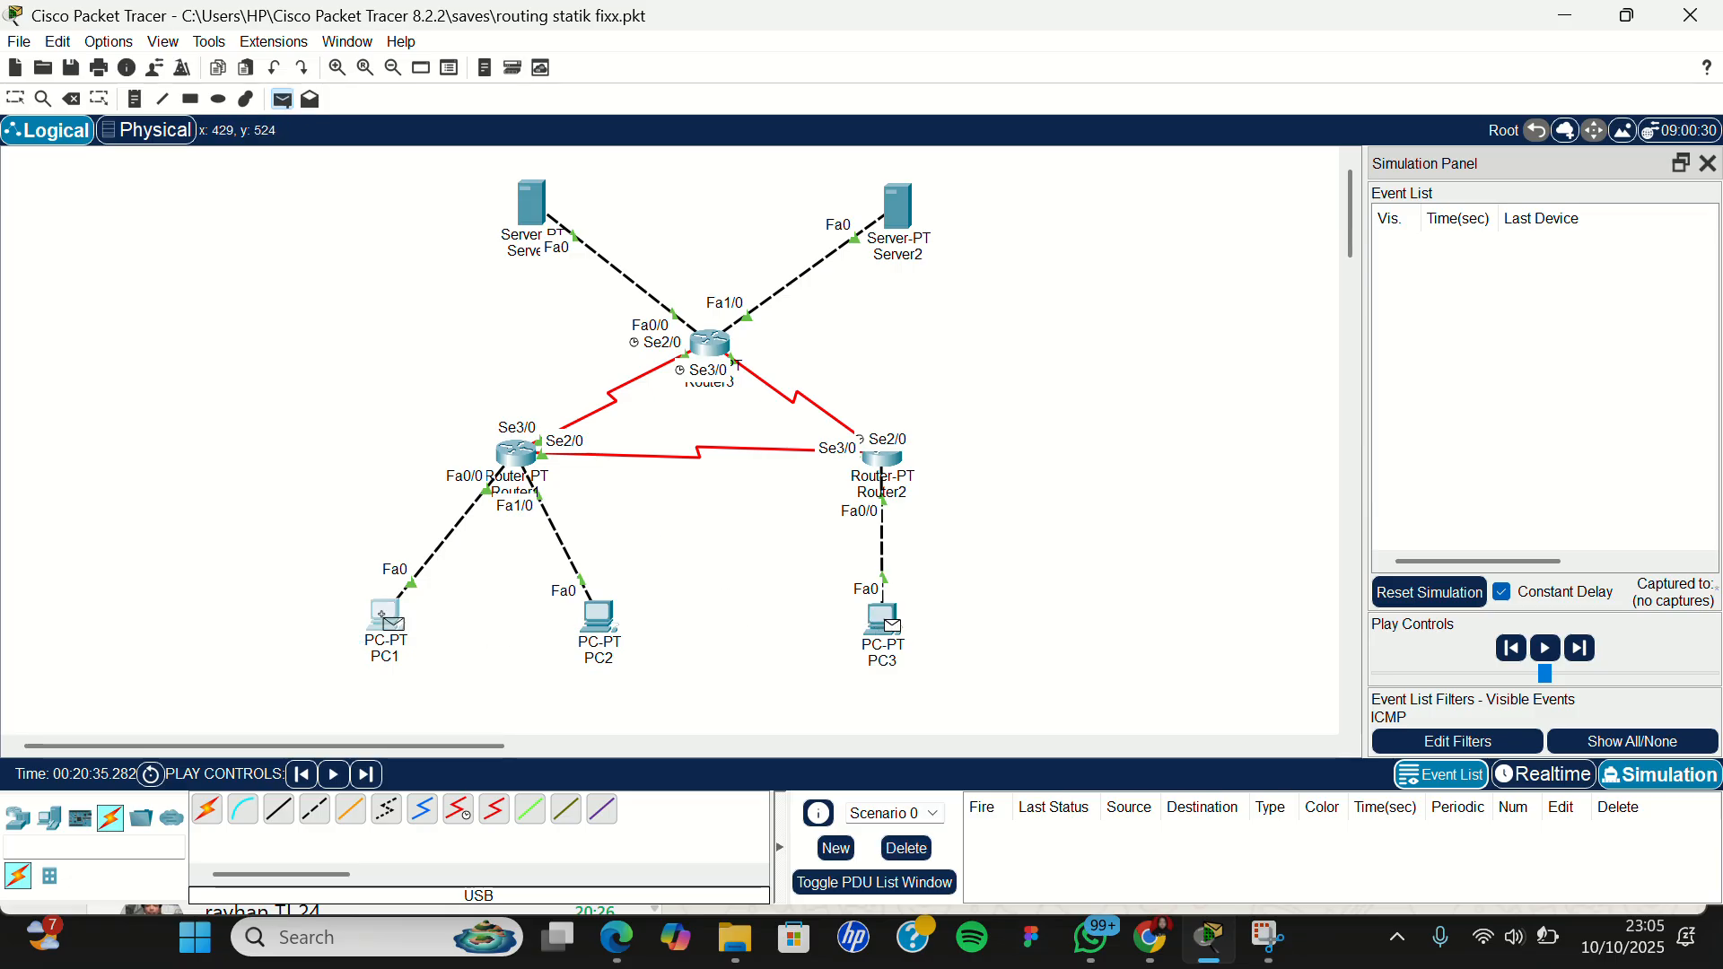
{"action": "left_click", "coordinate": [390, 624]}
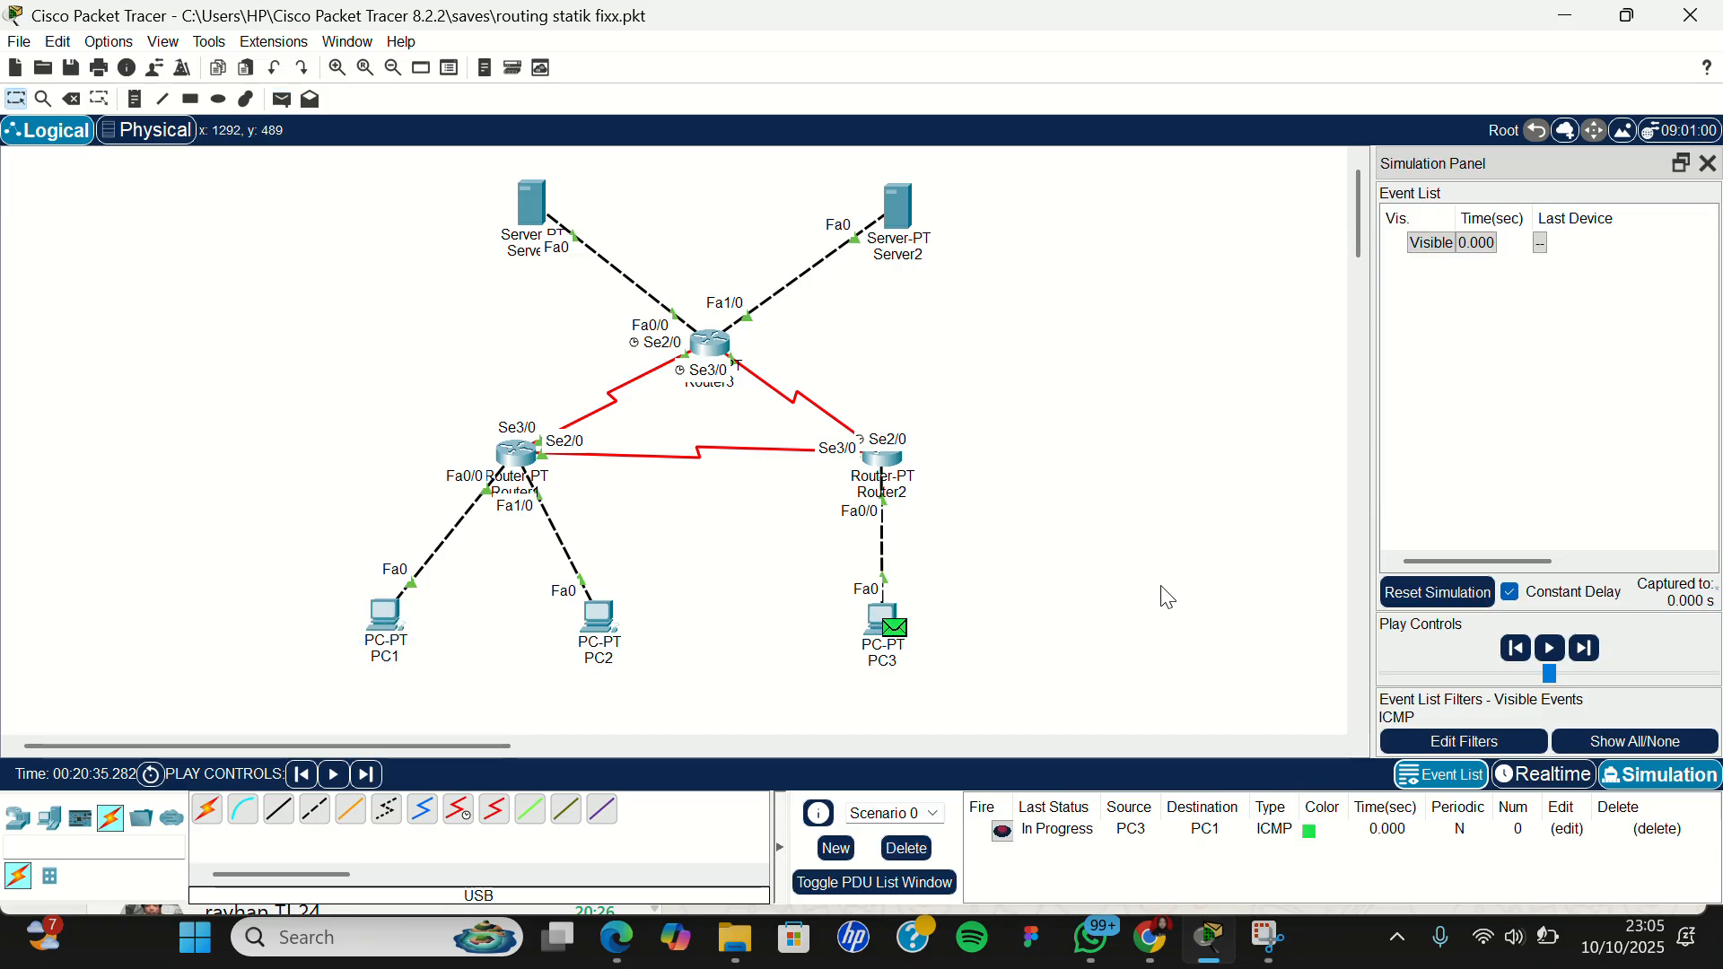
{"action": "left_click", "coordinate": [1597, 652]}
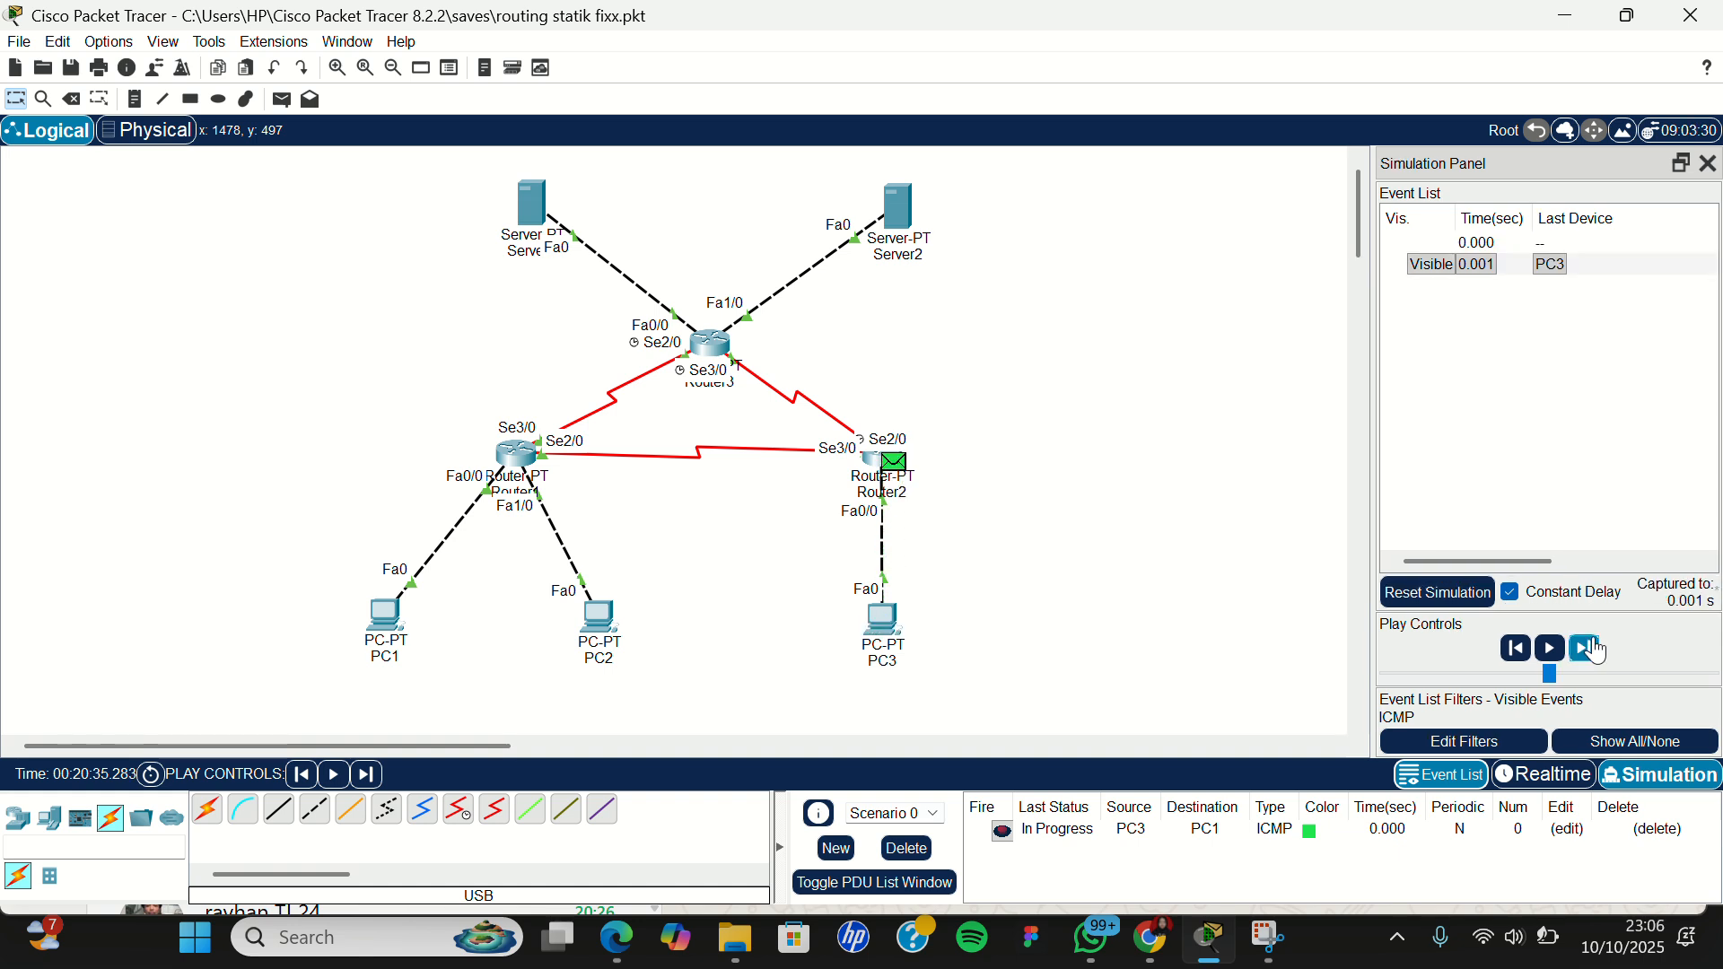
{"action": "left_click", "coordinate": [1589, 648]}
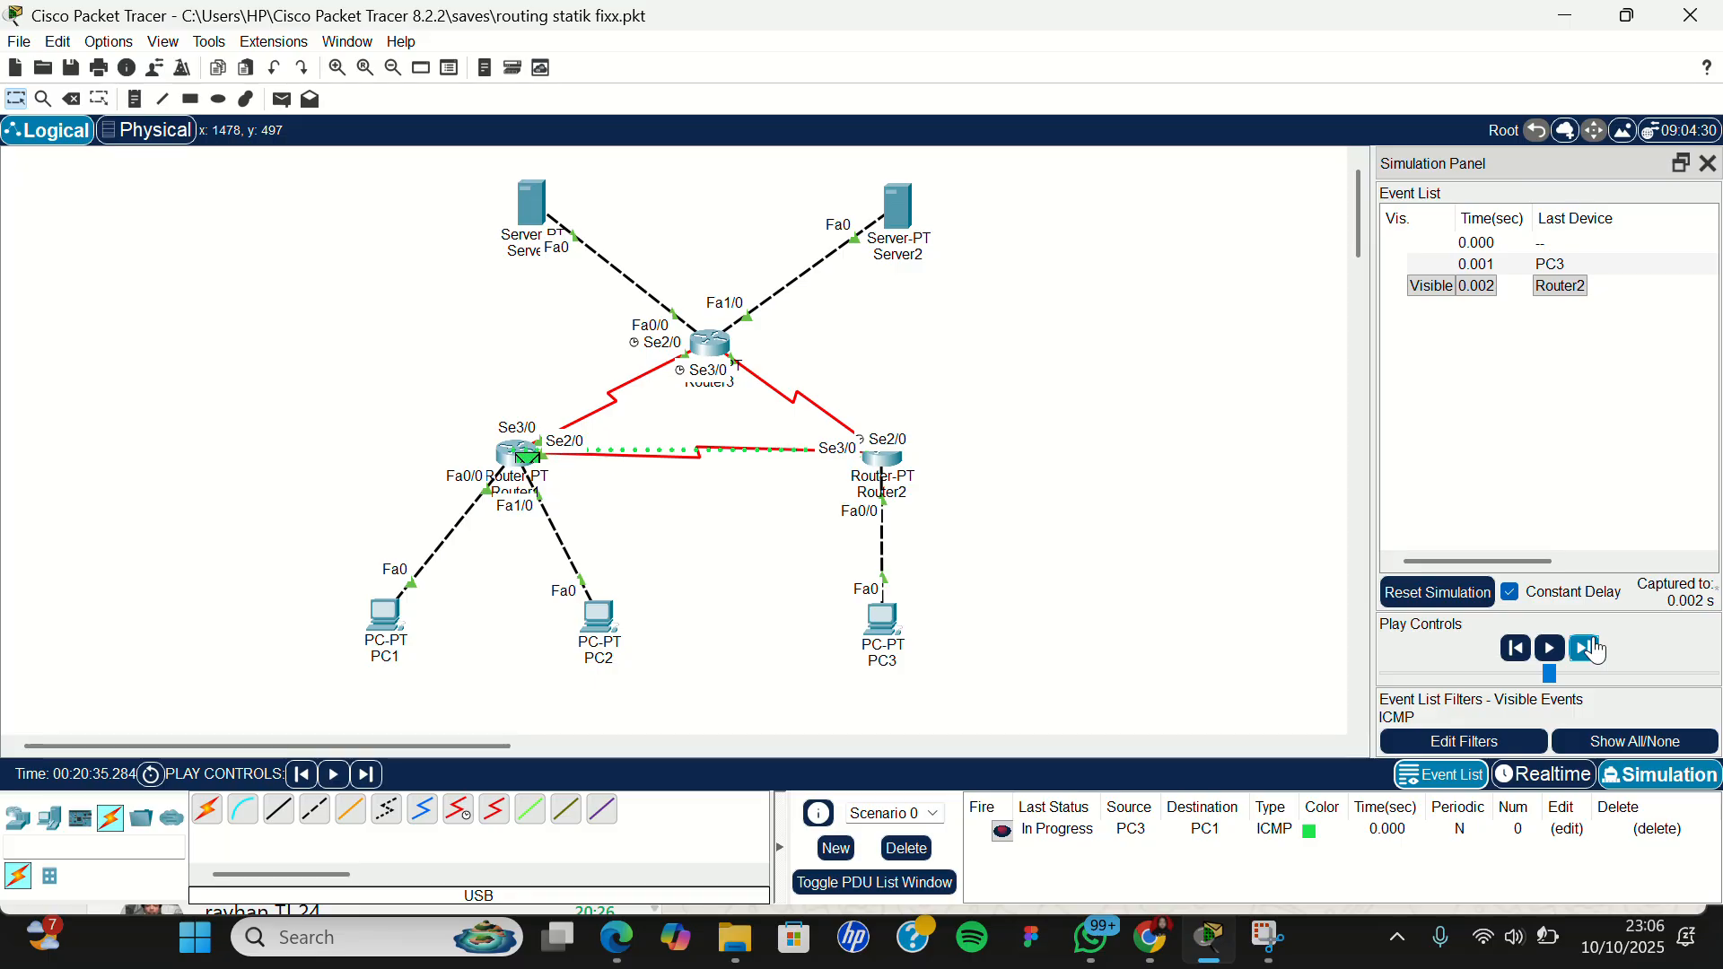
{"action": "left_click", "coordinate": [1591, 648]}
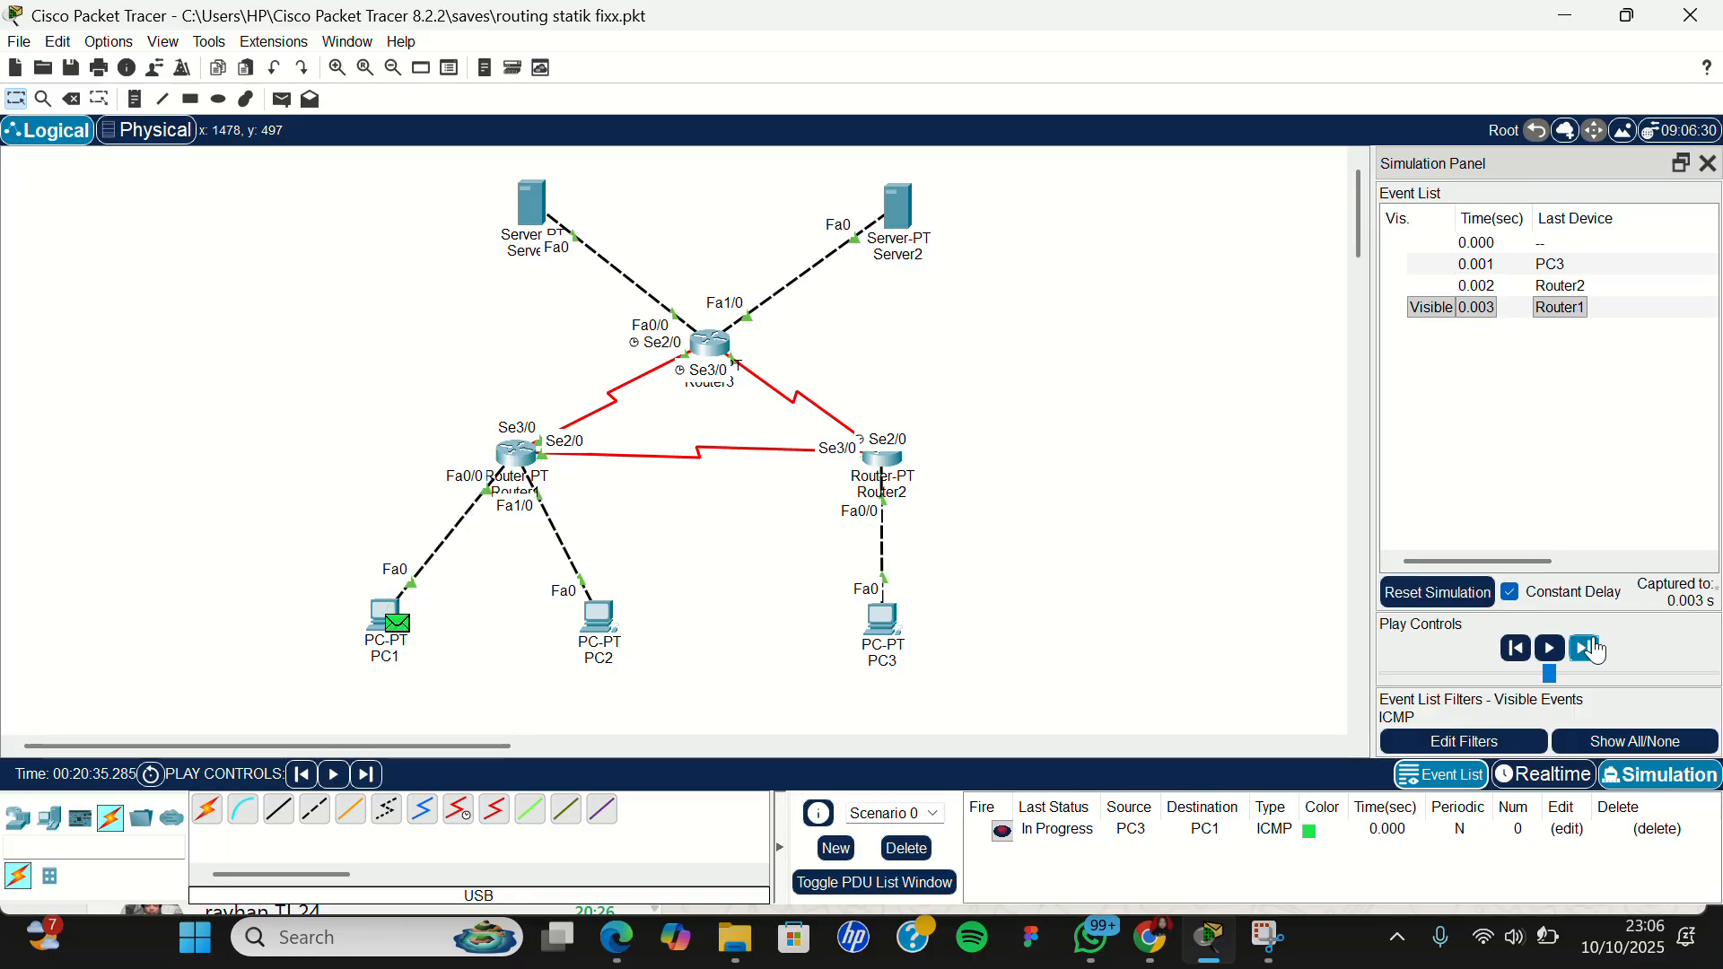
{"action": "left_click", "coordinate": [1590, 648]}
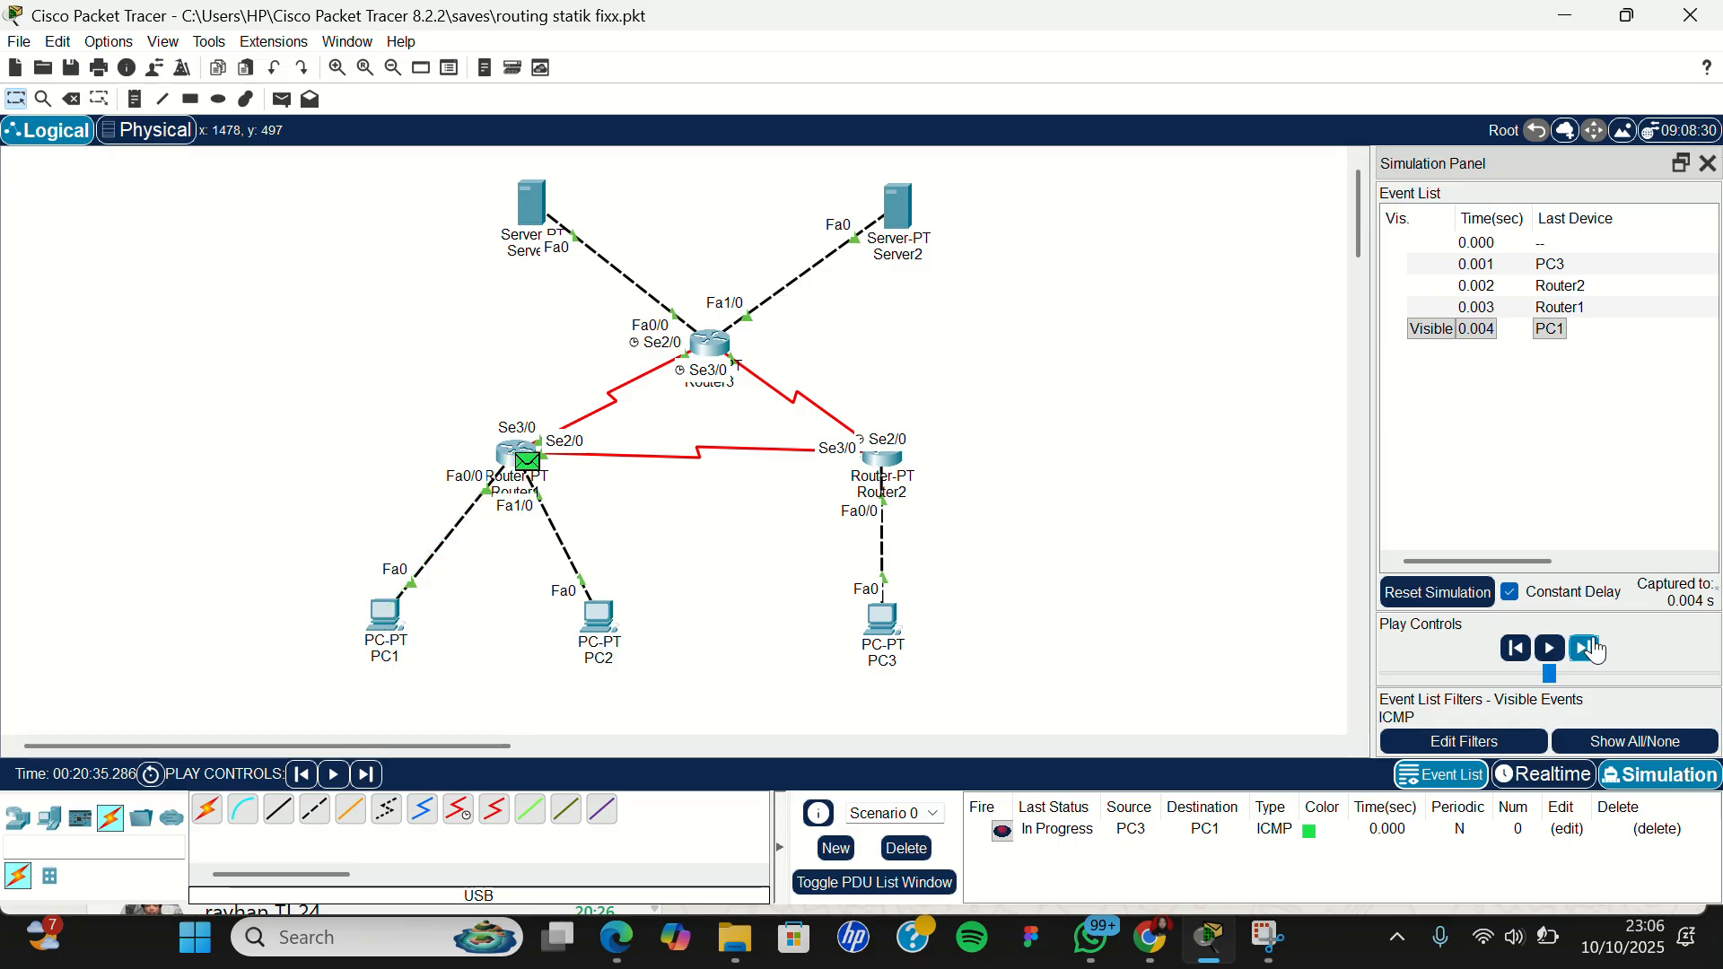
{"action": "left_click", "coordinate": [1590, 648]}
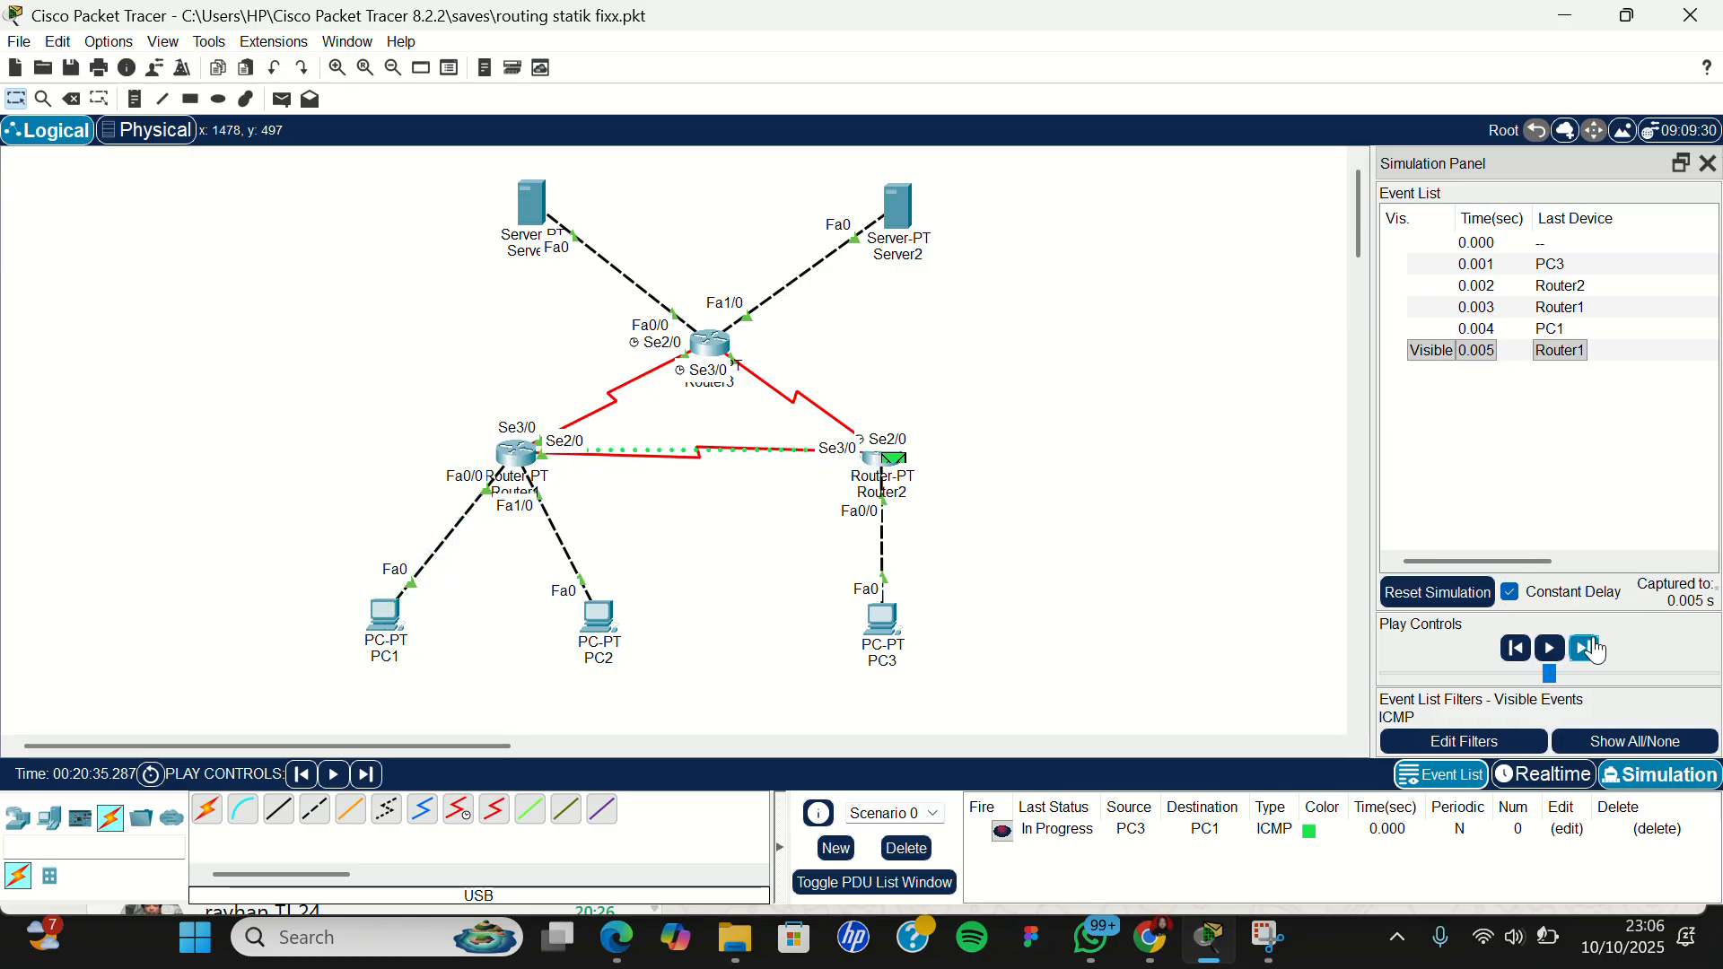
{"action": "left_click", "coordinate": [1594, 650]}
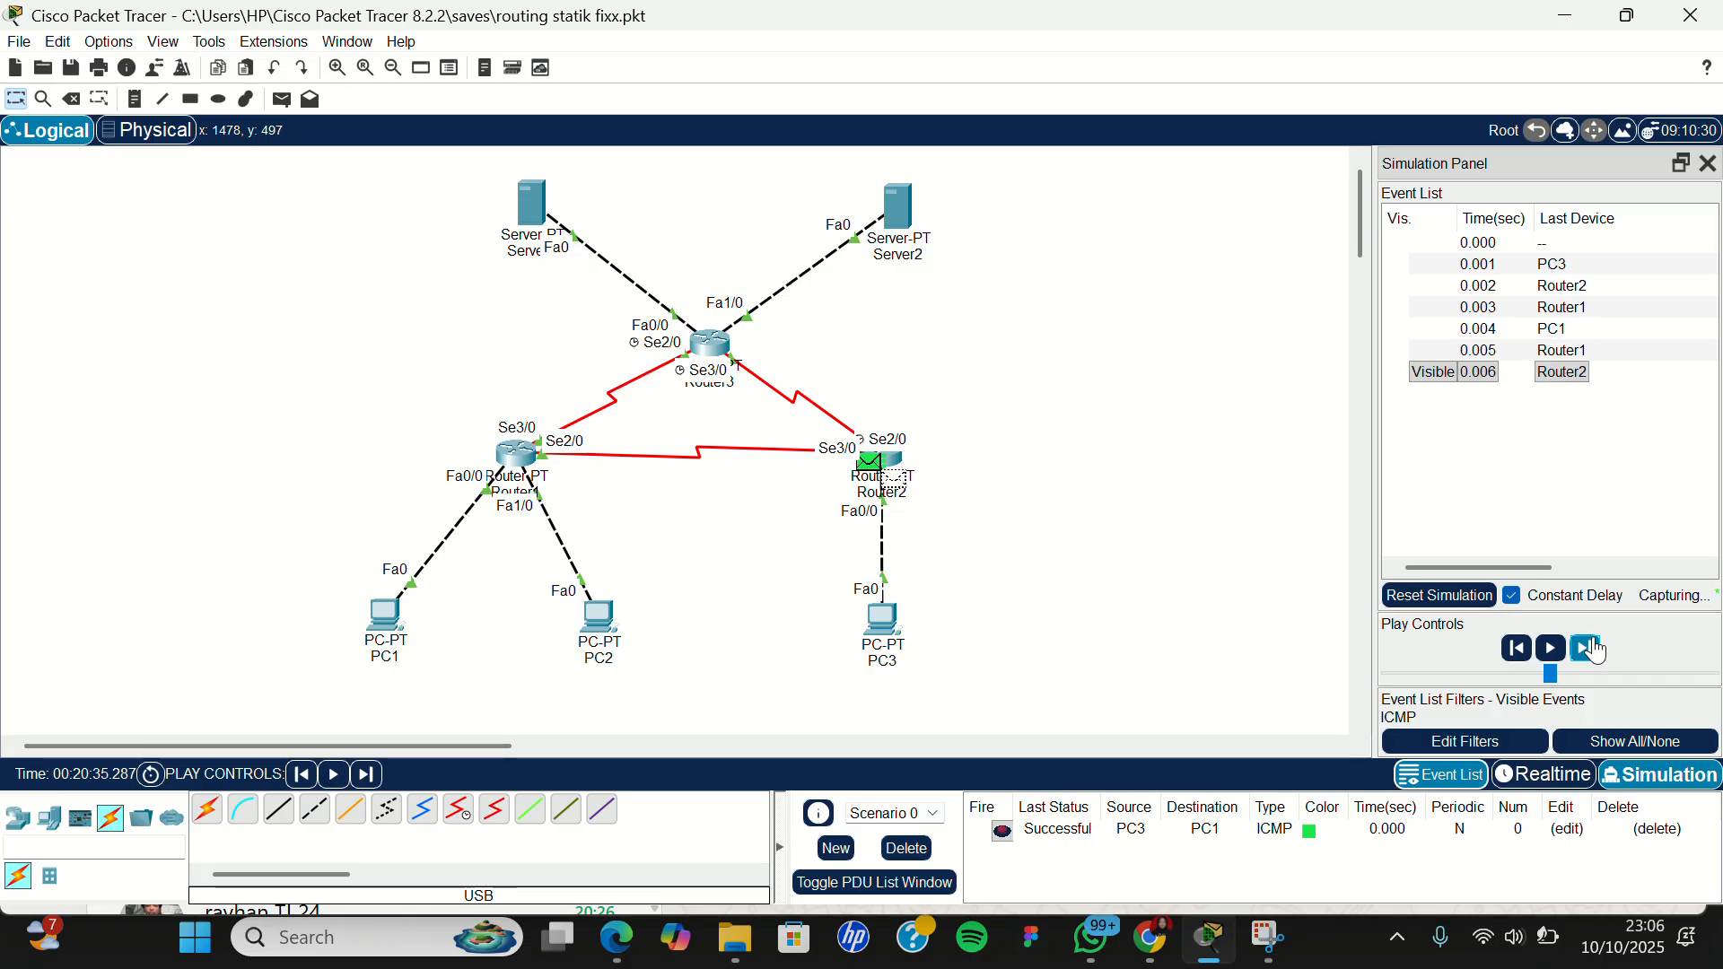
{"action": "left_click", "coordinate": [907, 848]}
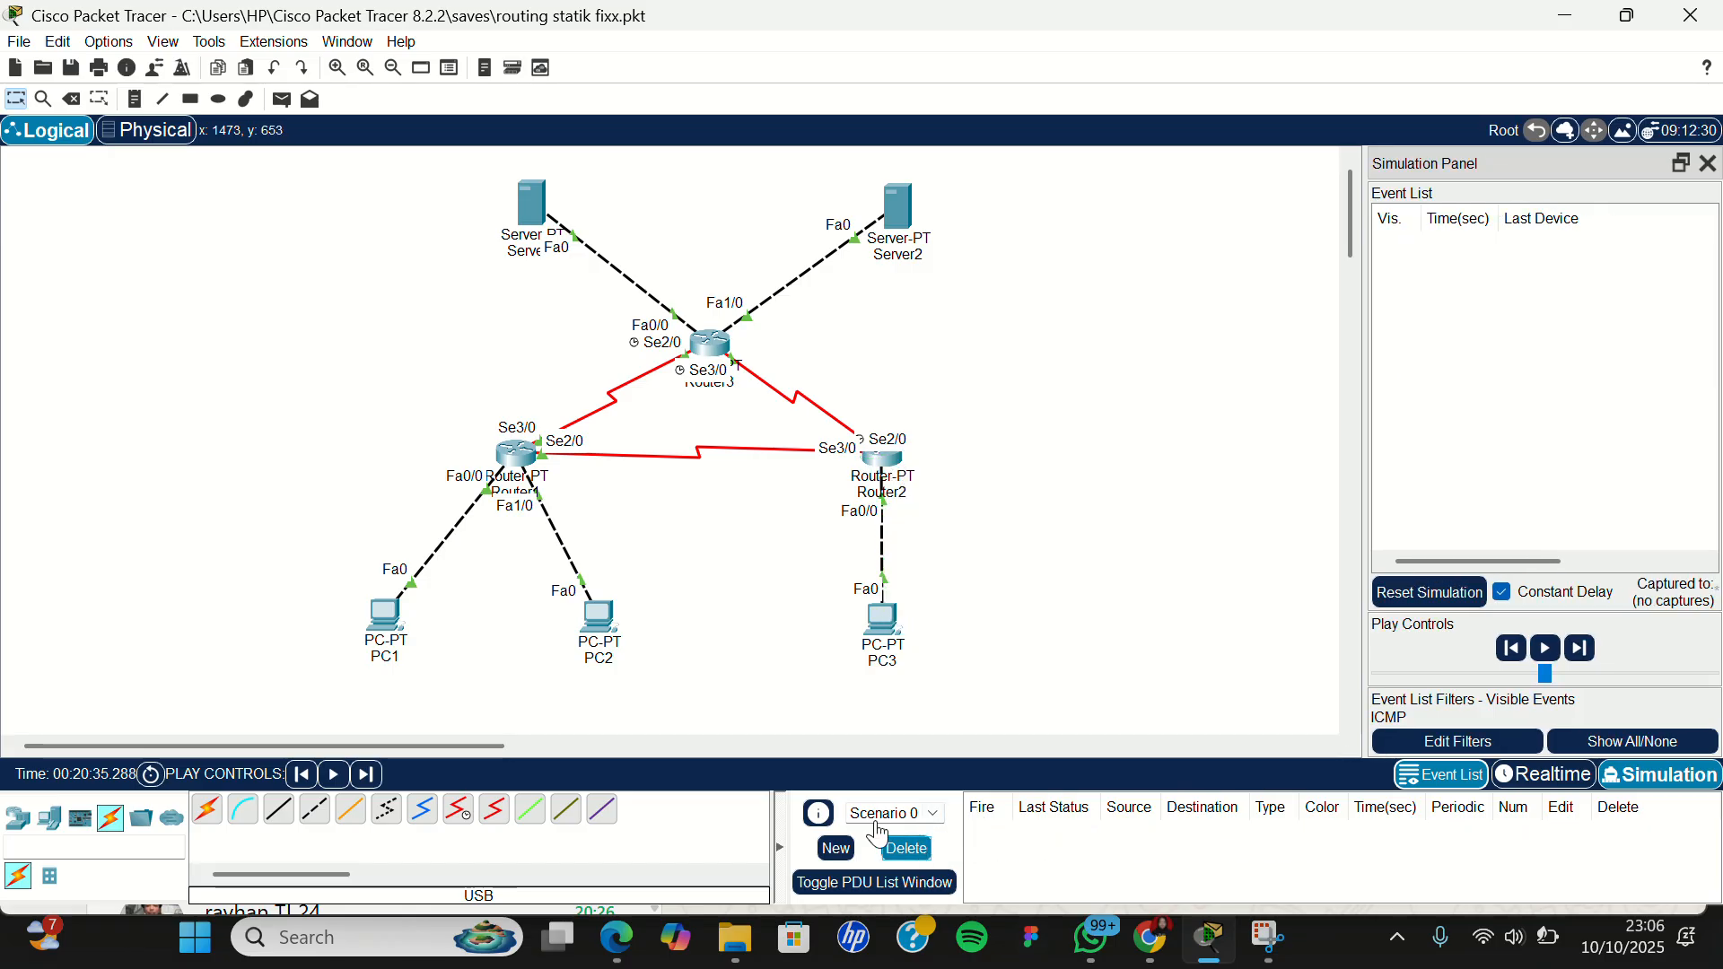
Step: Send a simple PDU from Server1 to Server2, advance event by event until the reply returns to Server1, and delete the scenario
{"action": "left_click", "coordinate": [282, 99]}
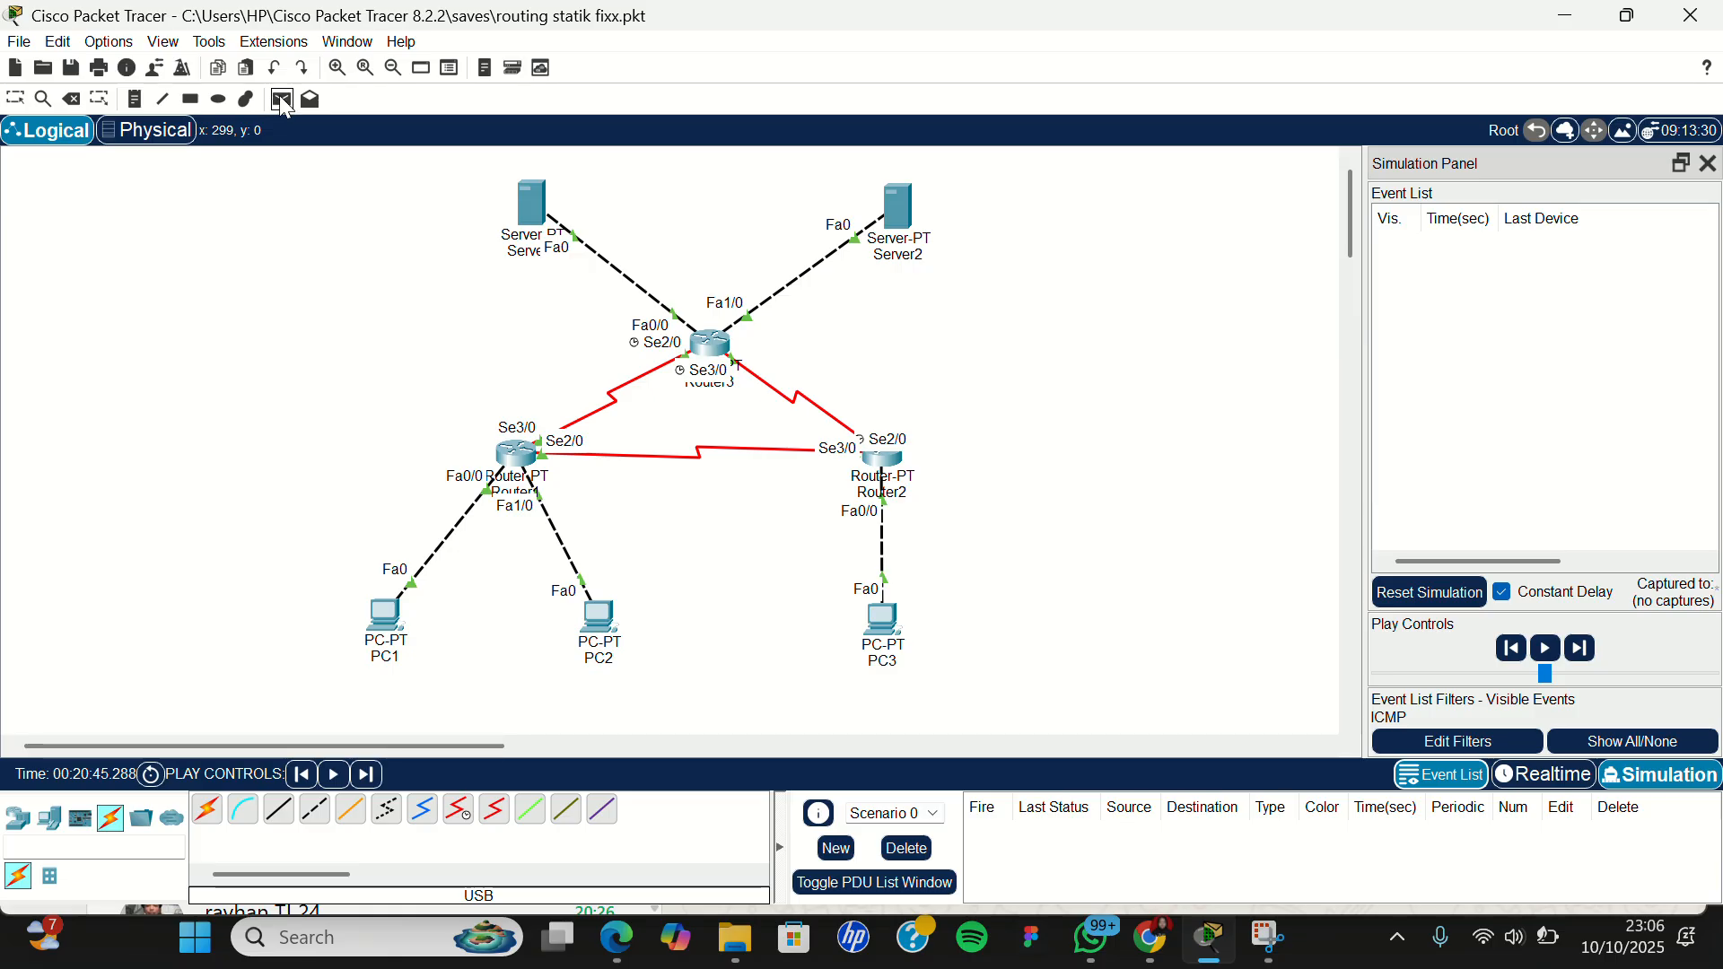
{"action": "left_click", "coordinate": [543, 202]}
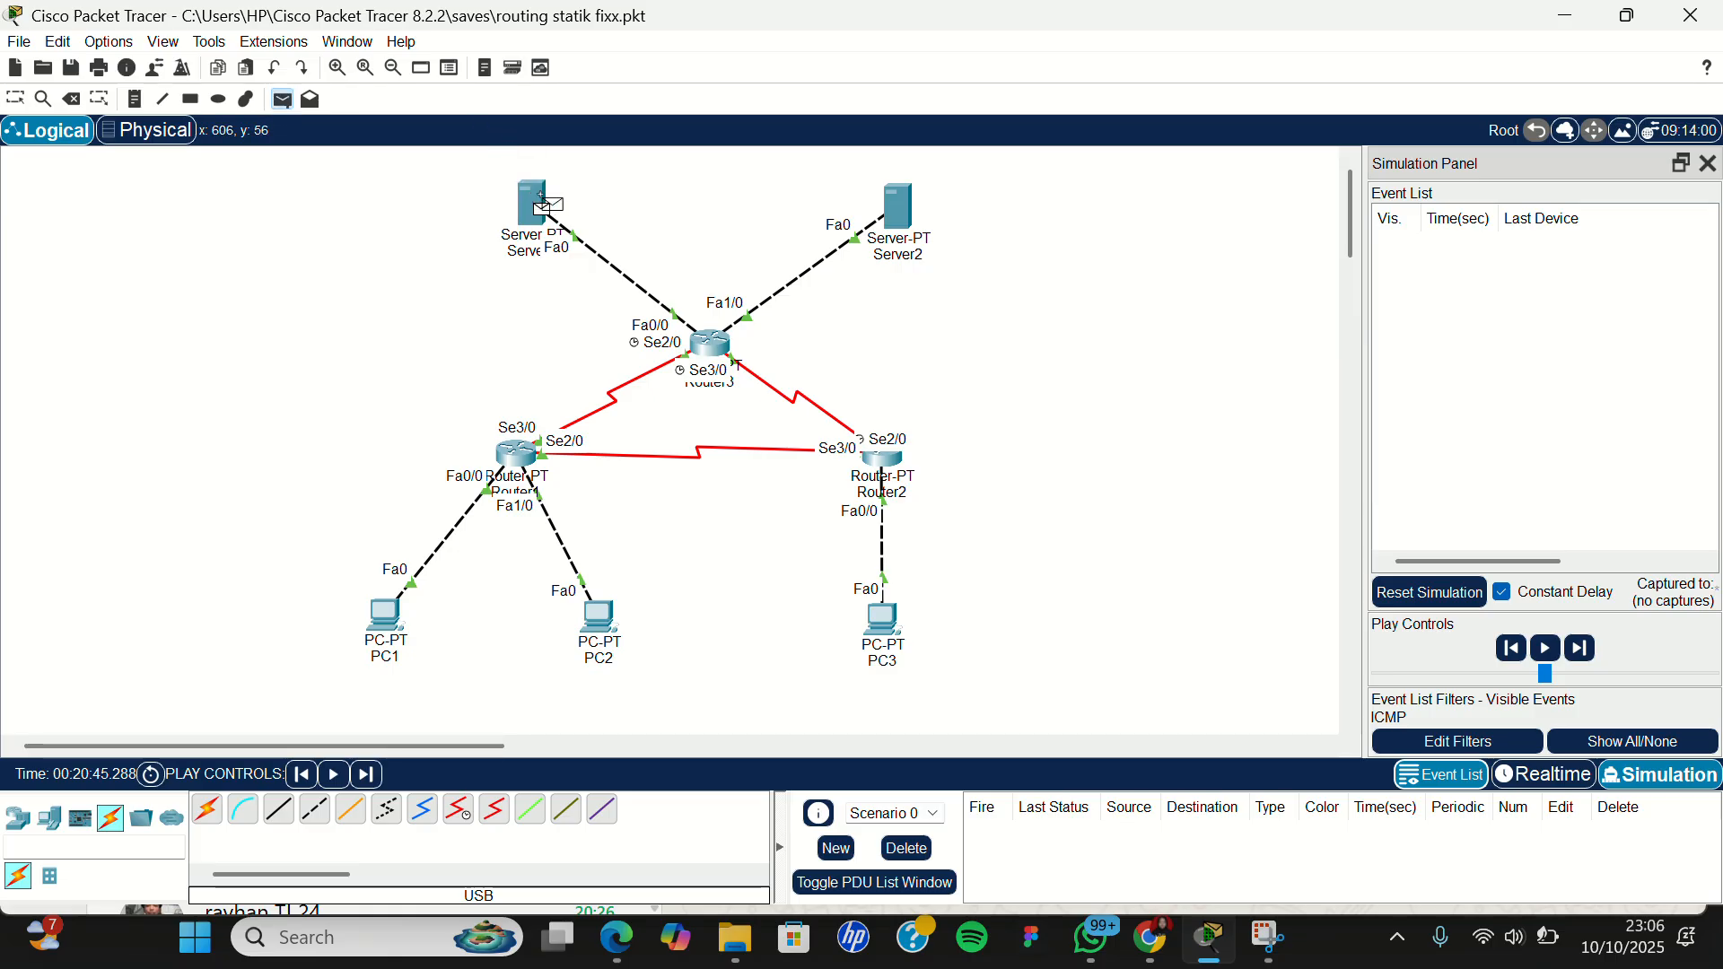
{"action": "left_click", "coordinate": [896, 211]}
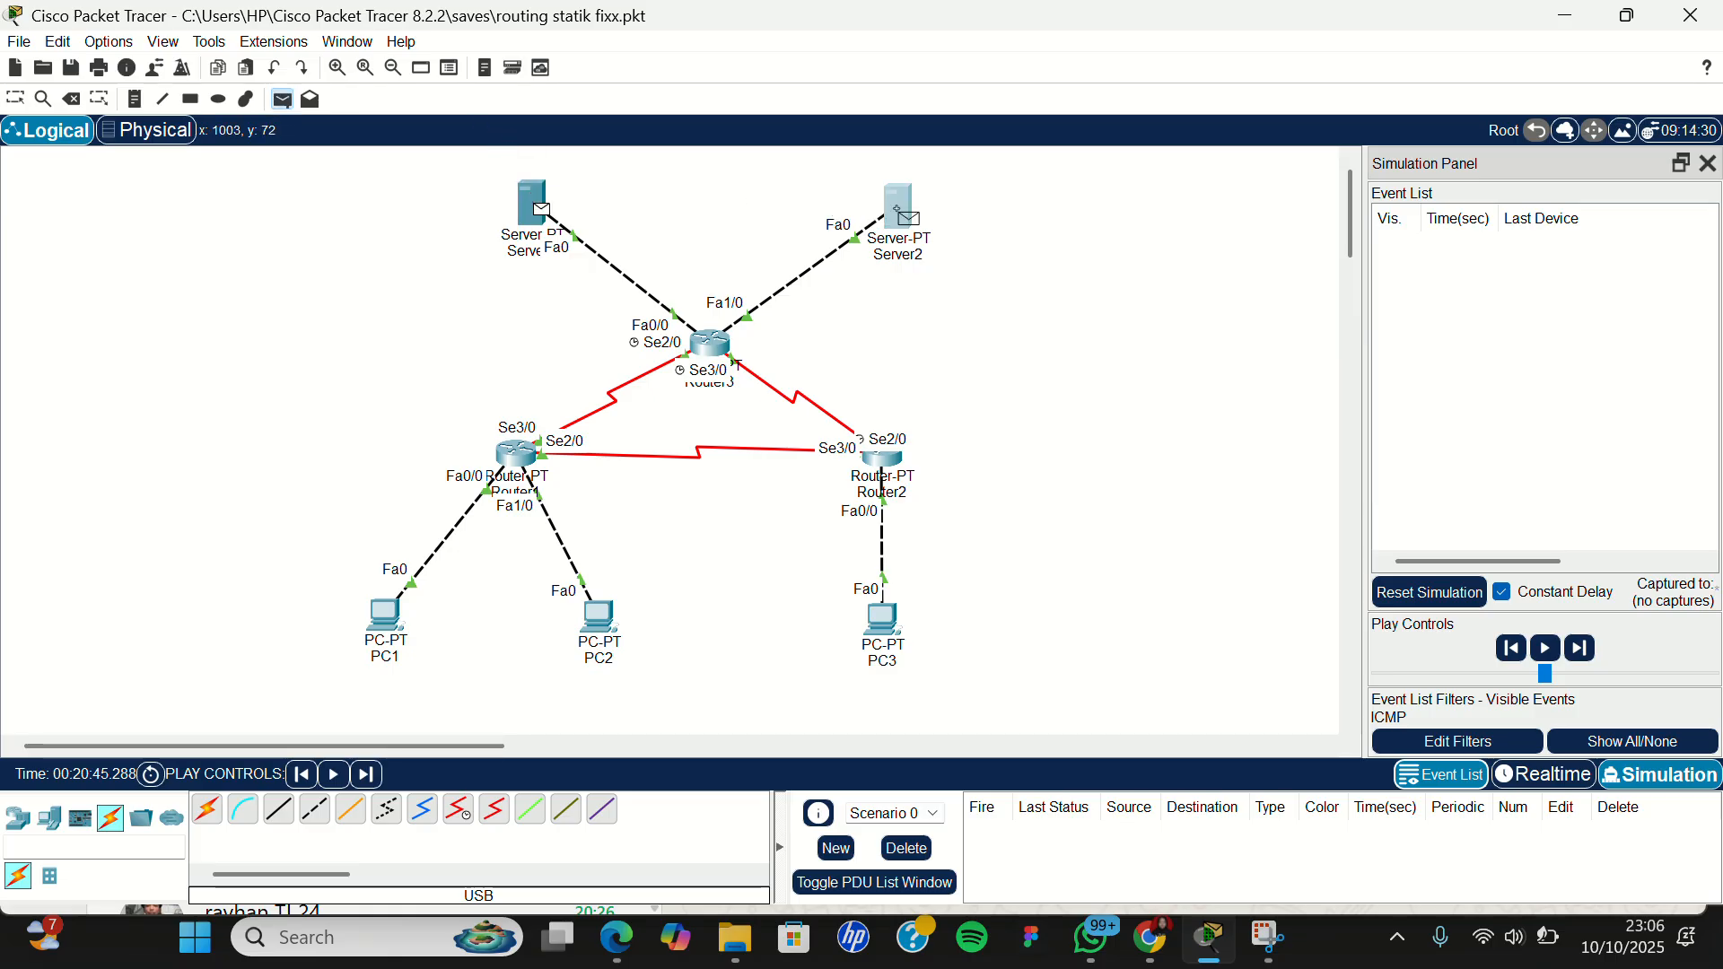
{"action": "left_click", "coordinate": [1587, 650]}
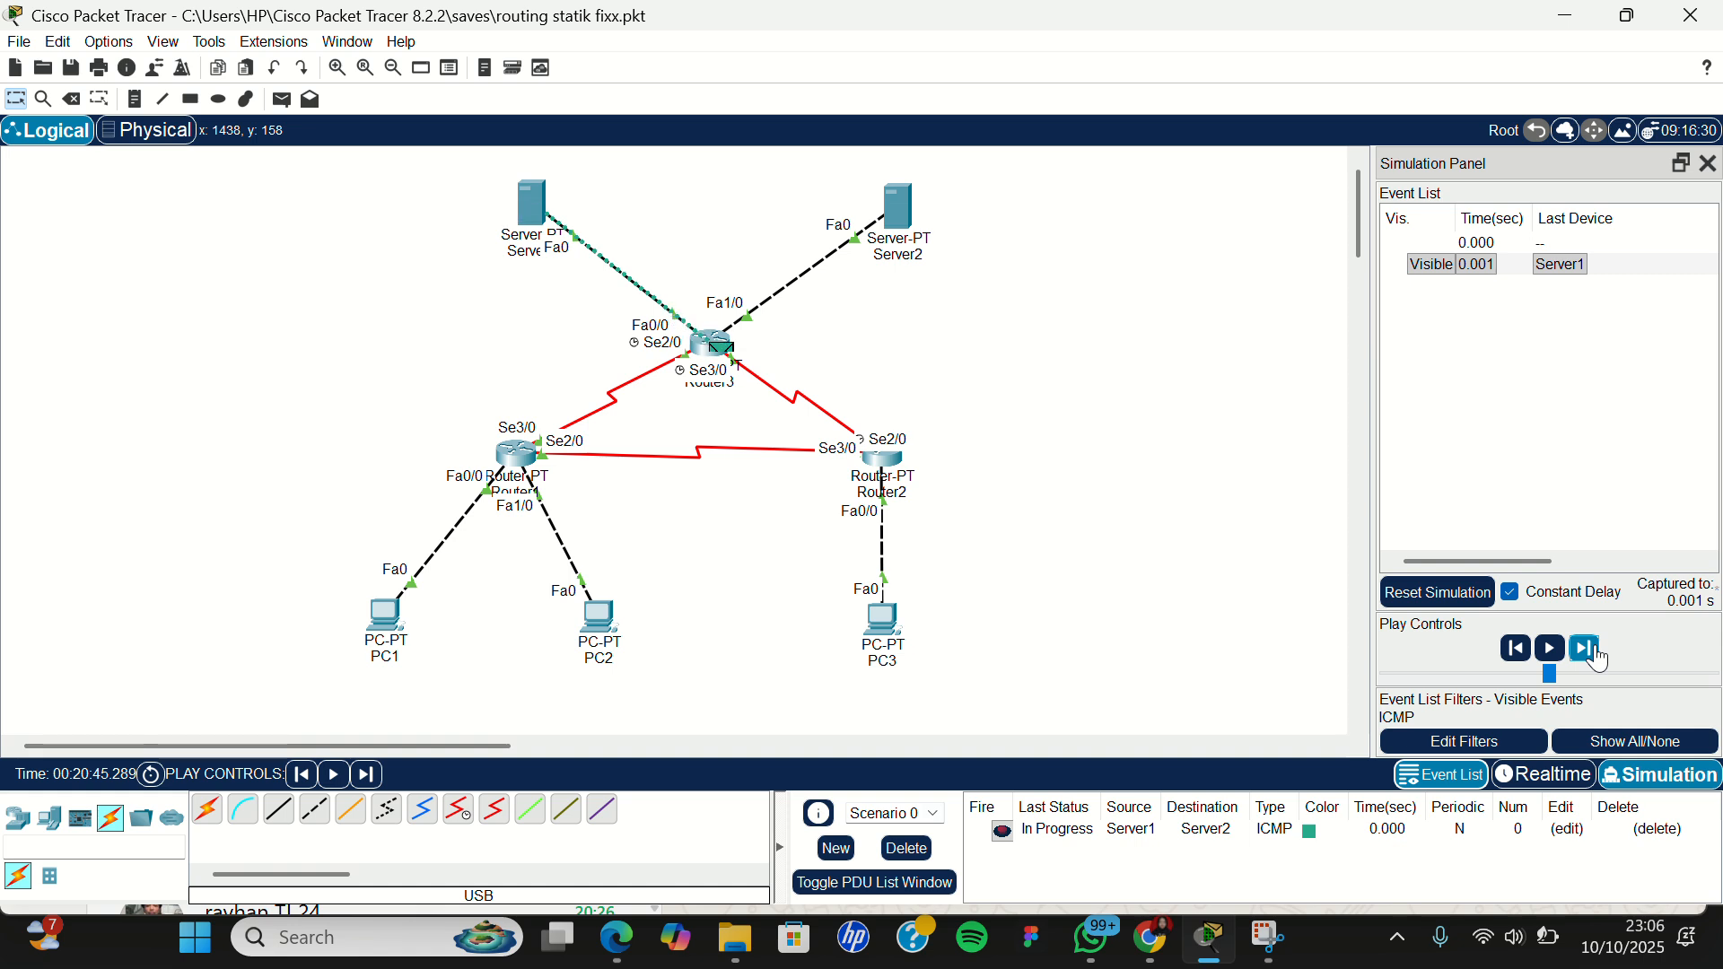
{"action": "left_click", "coordinate": [1598, 658]}
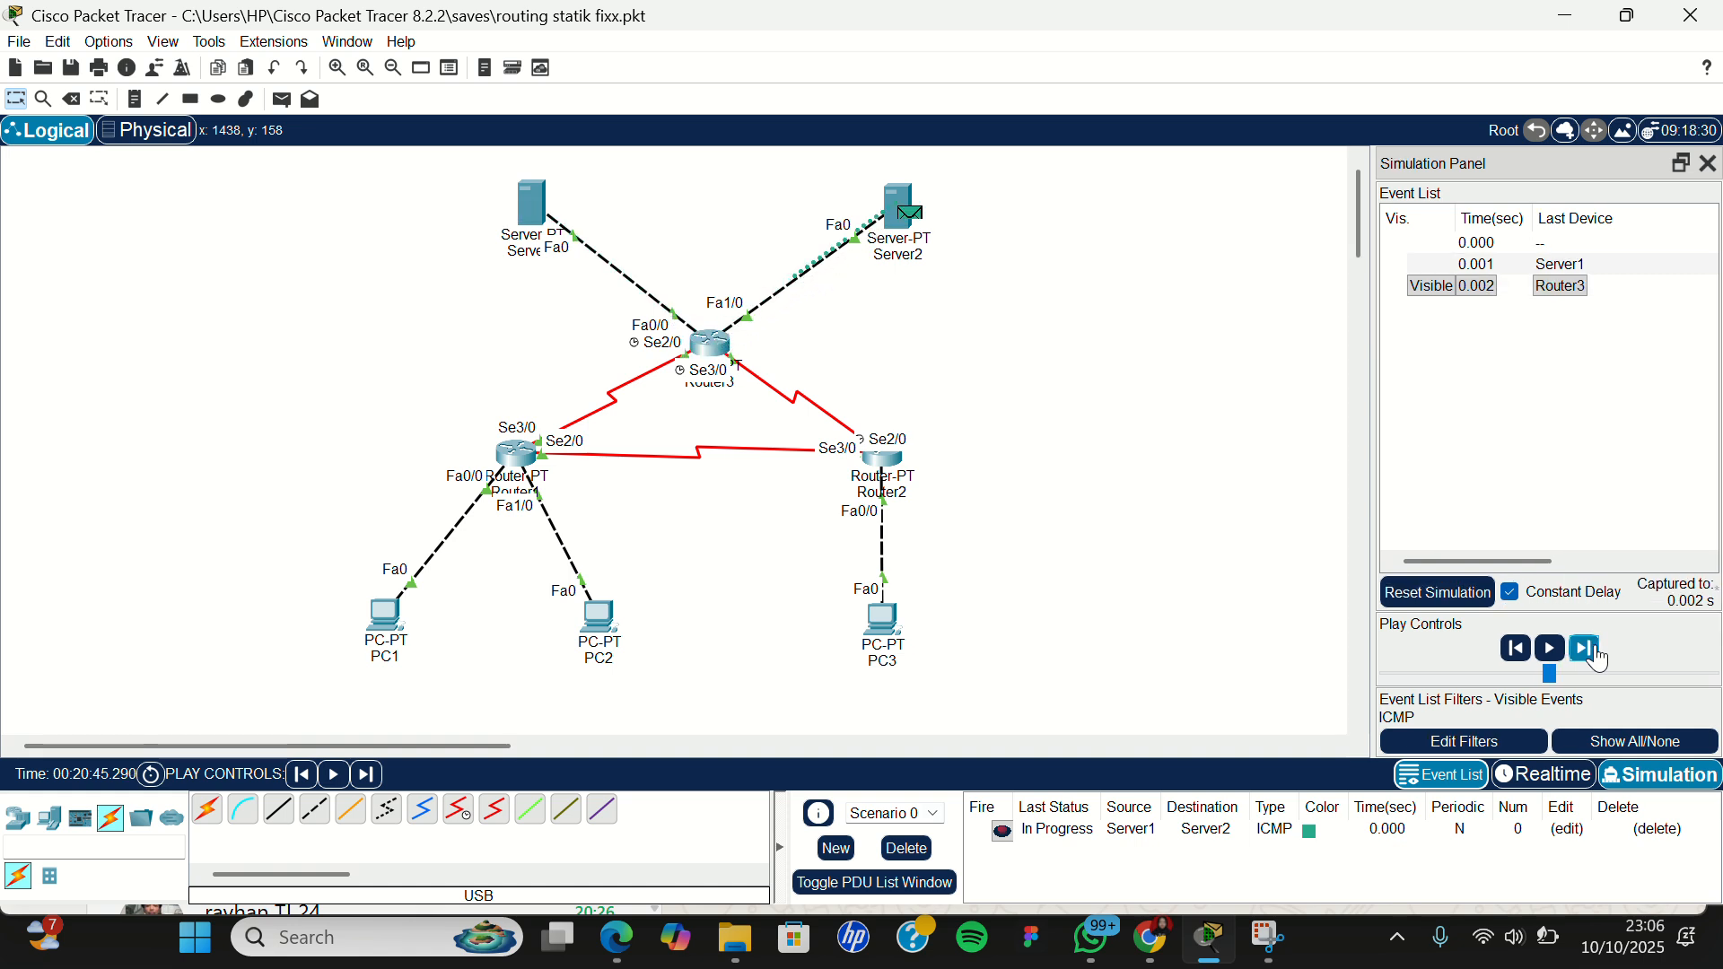
{"action": "left_click", "coordinate": [1598, 658]}
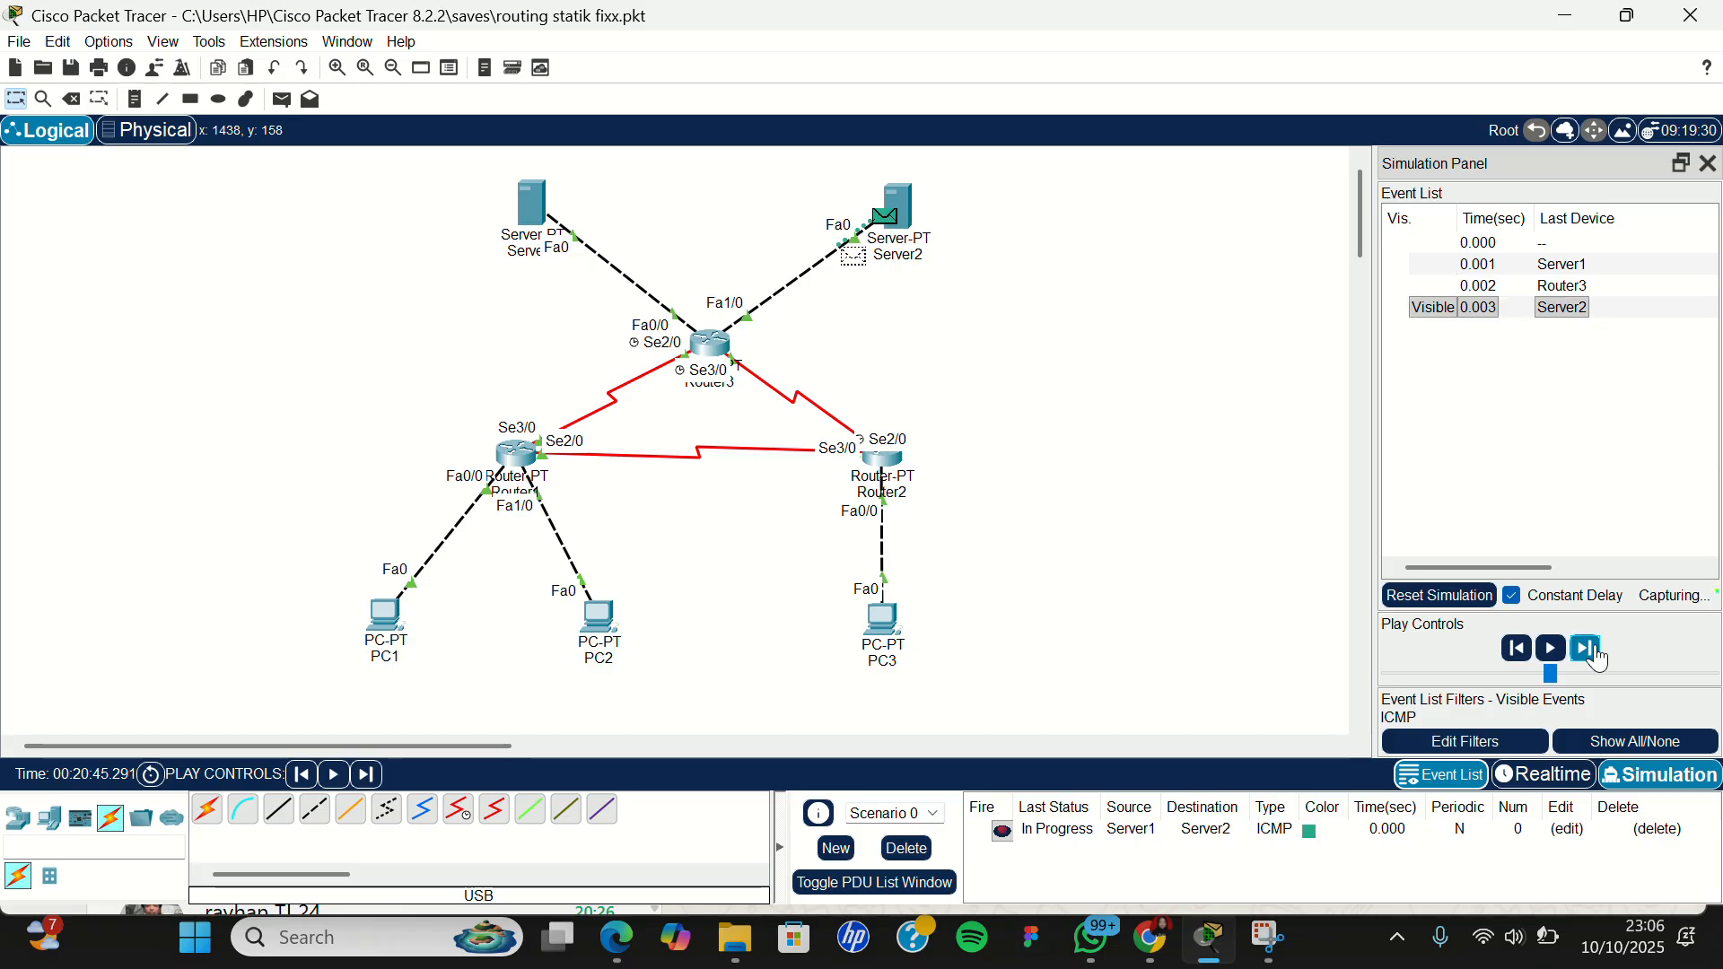
{"action": "left_click", "coordinate": [1598, 658]}
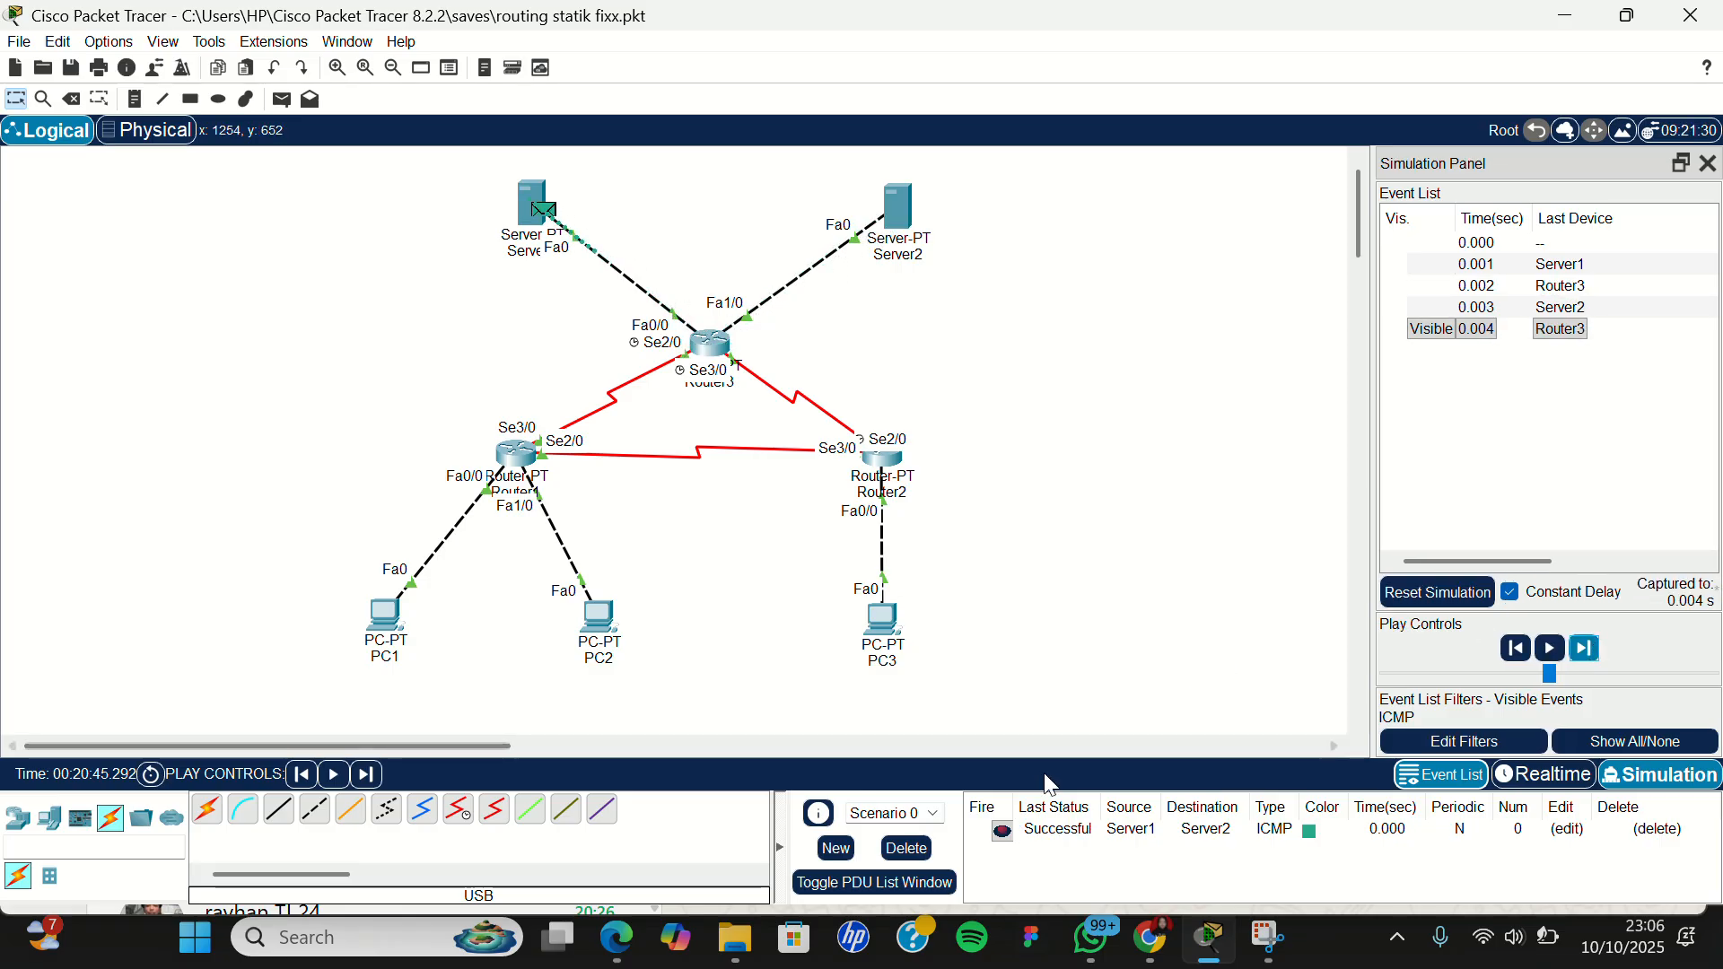
{"action": "left_click", "coordinate": [905, 849]}
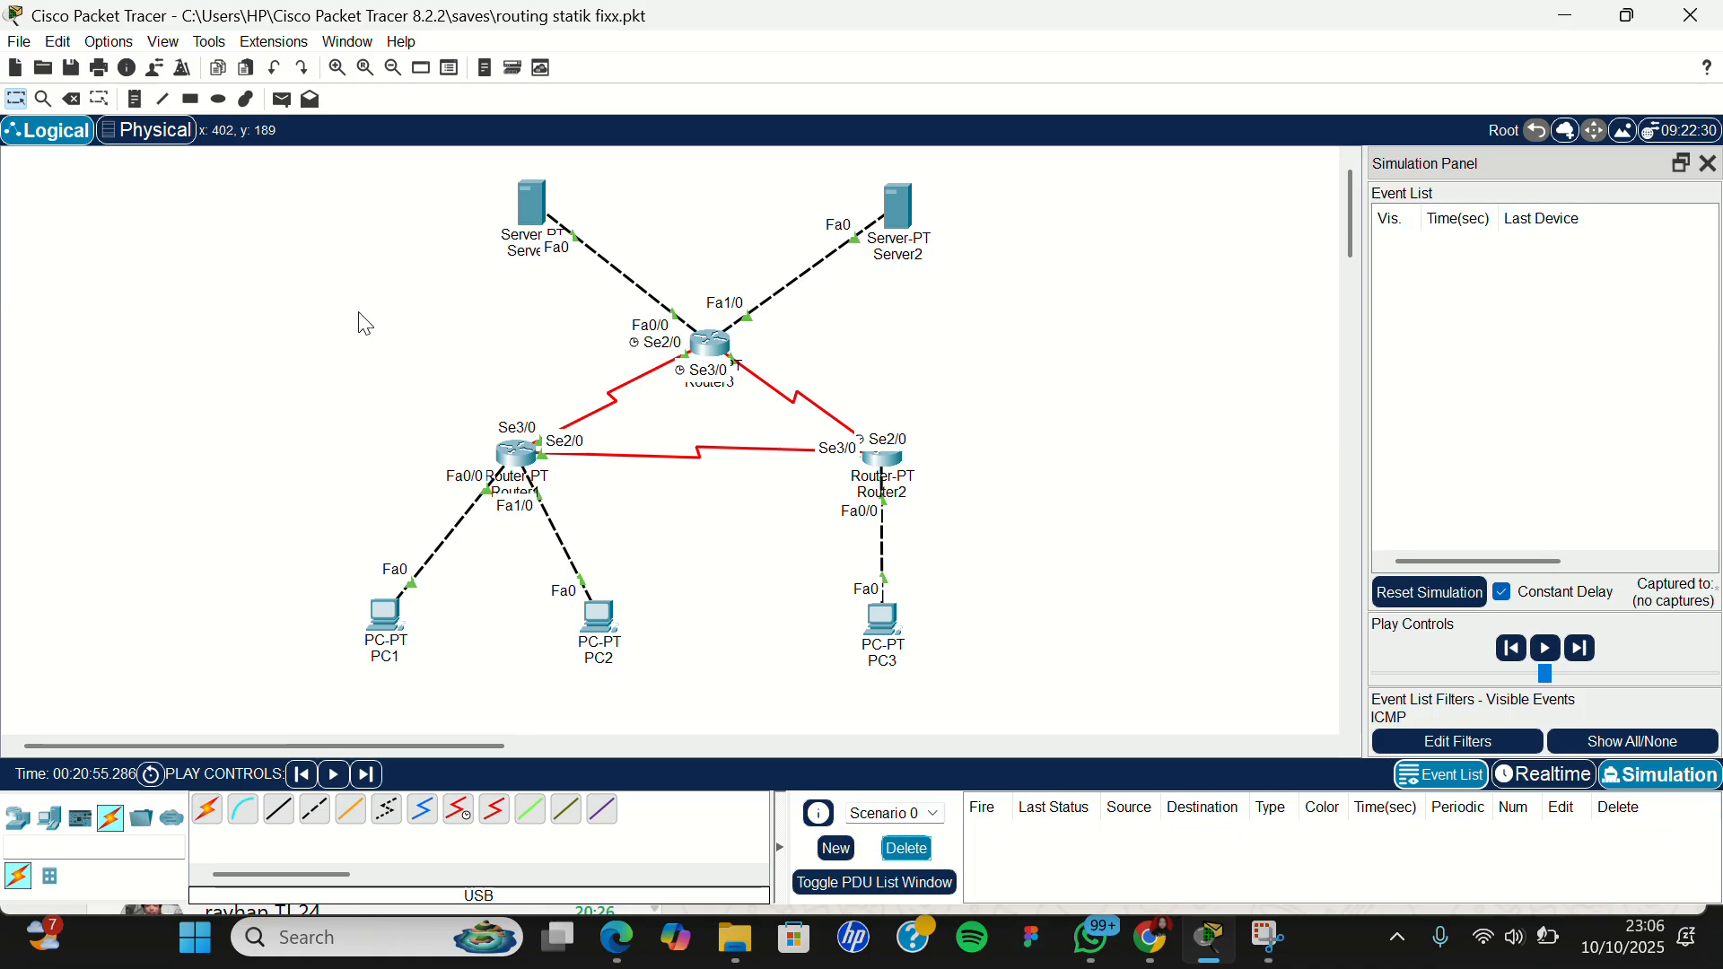
Step: Send a simple PDU from Server1 to PC1, advance event by event until the reply returns to Server1, and delete the scenario
{"action": "left_click", "coordinate": [282, 99]}
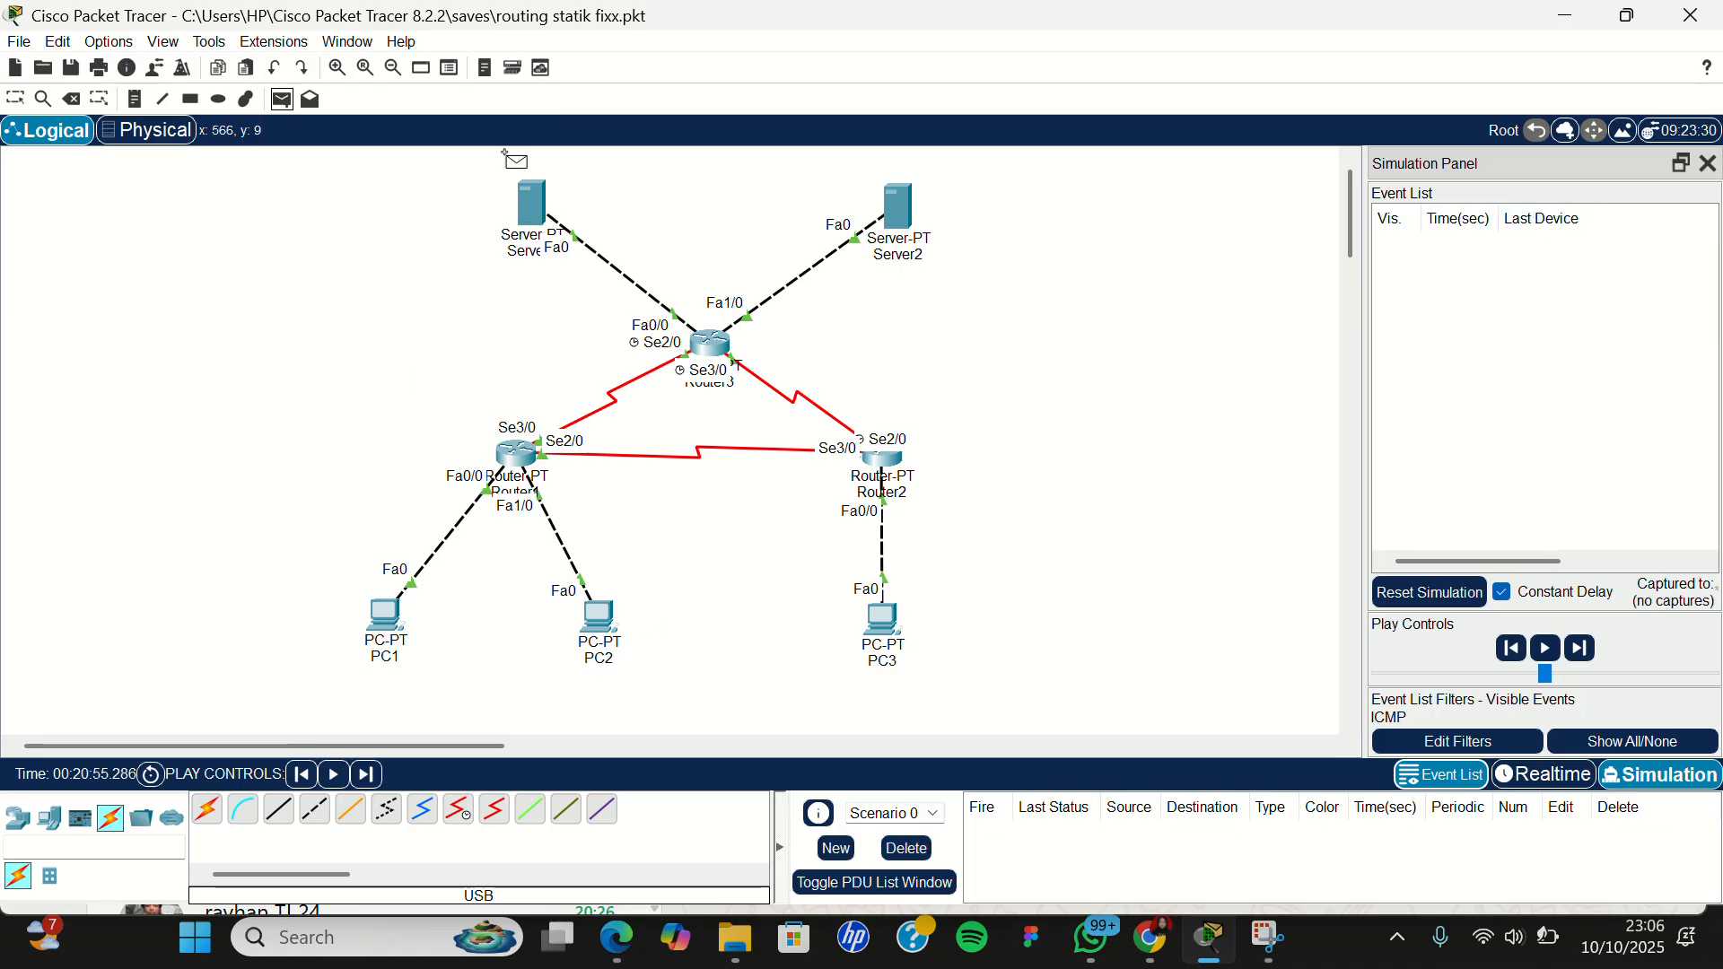
{"action": "left_click", "coordinate": [529, 193]}
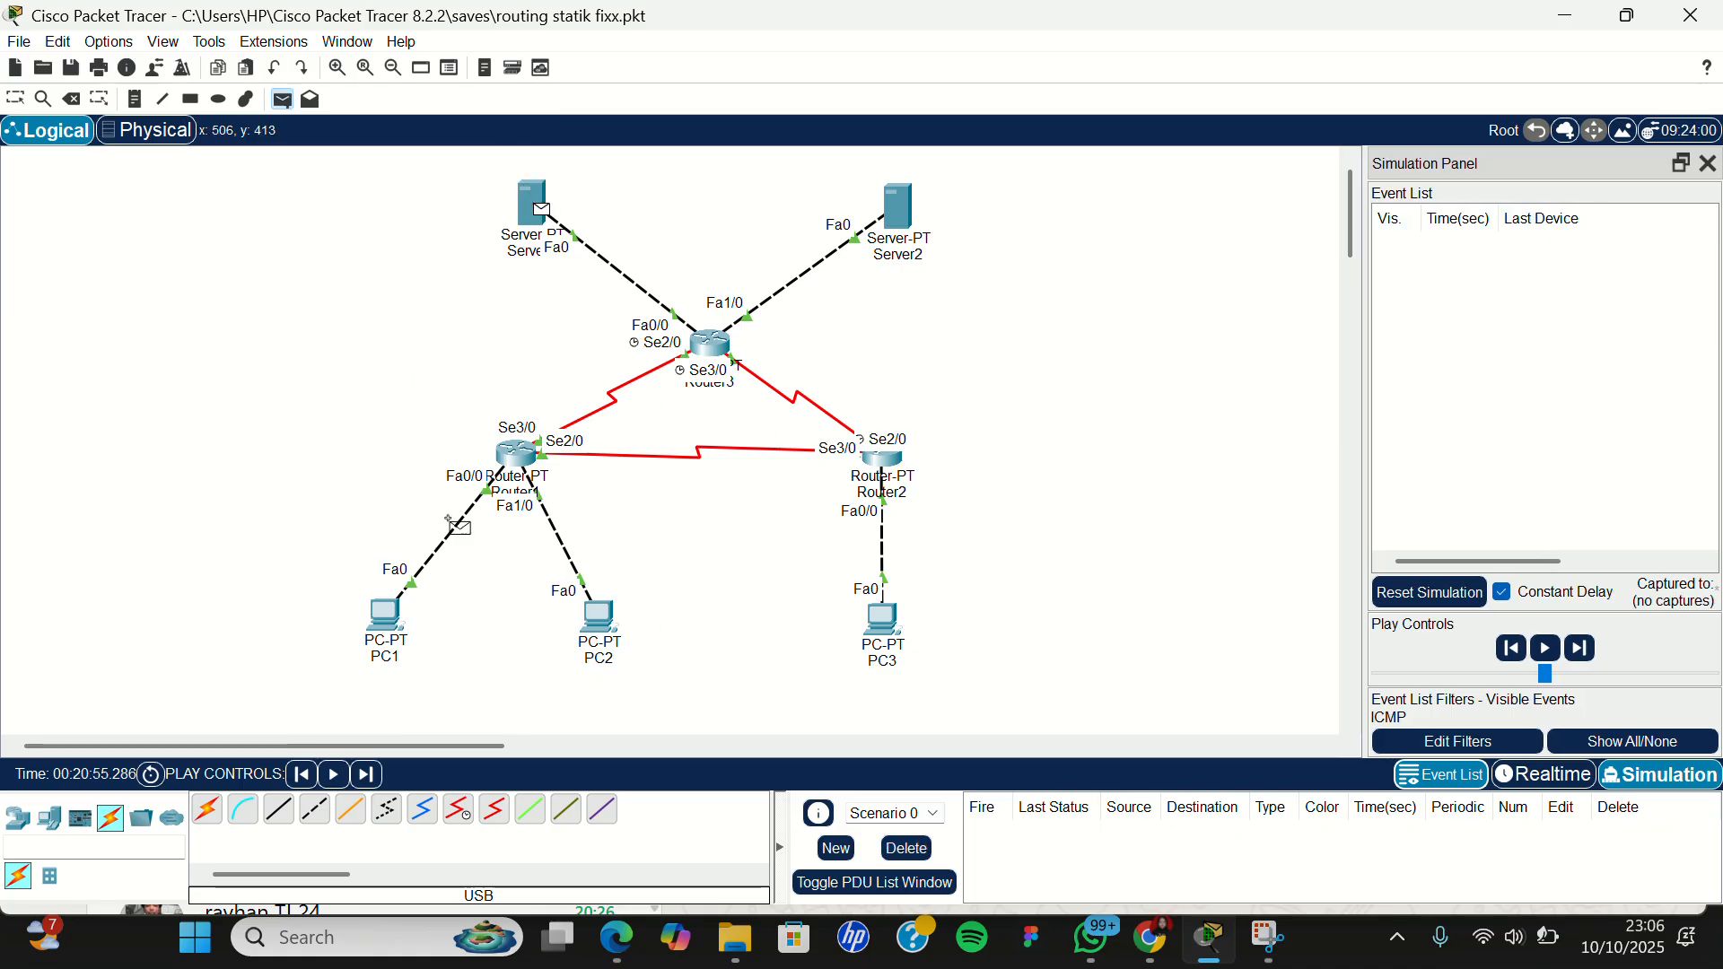
{"action": "left_click", "coordinate": [387, 618]}
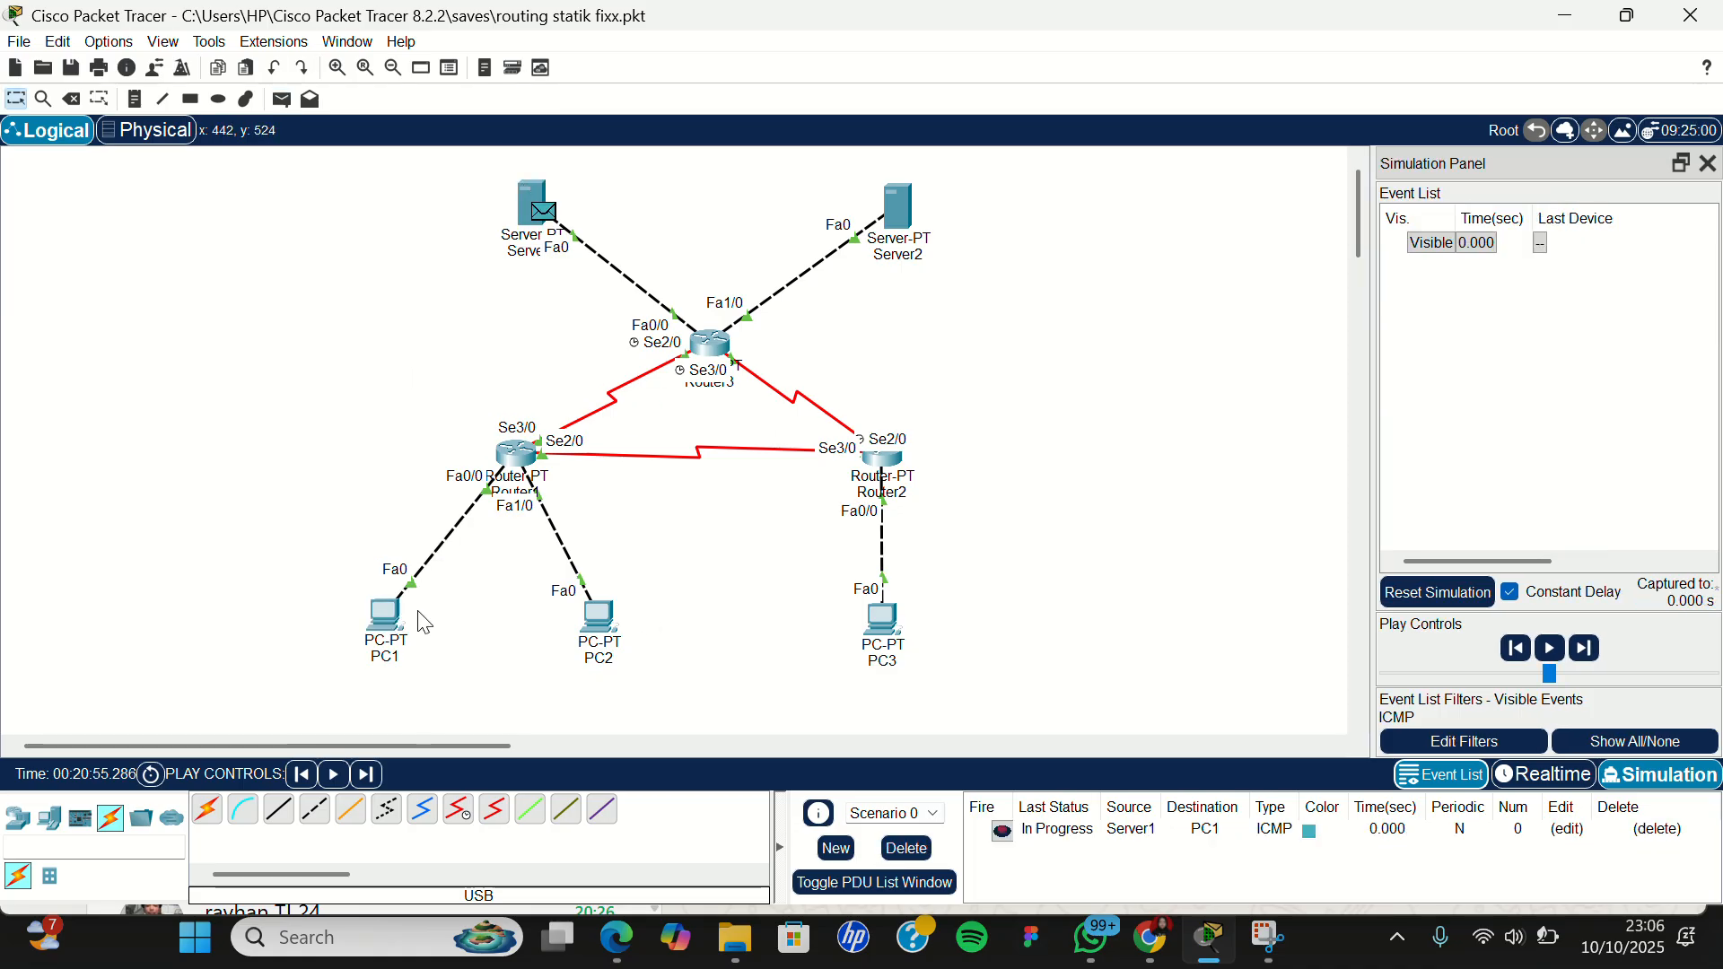
{"action": "left_click", "coordinate": [1583, 649]}
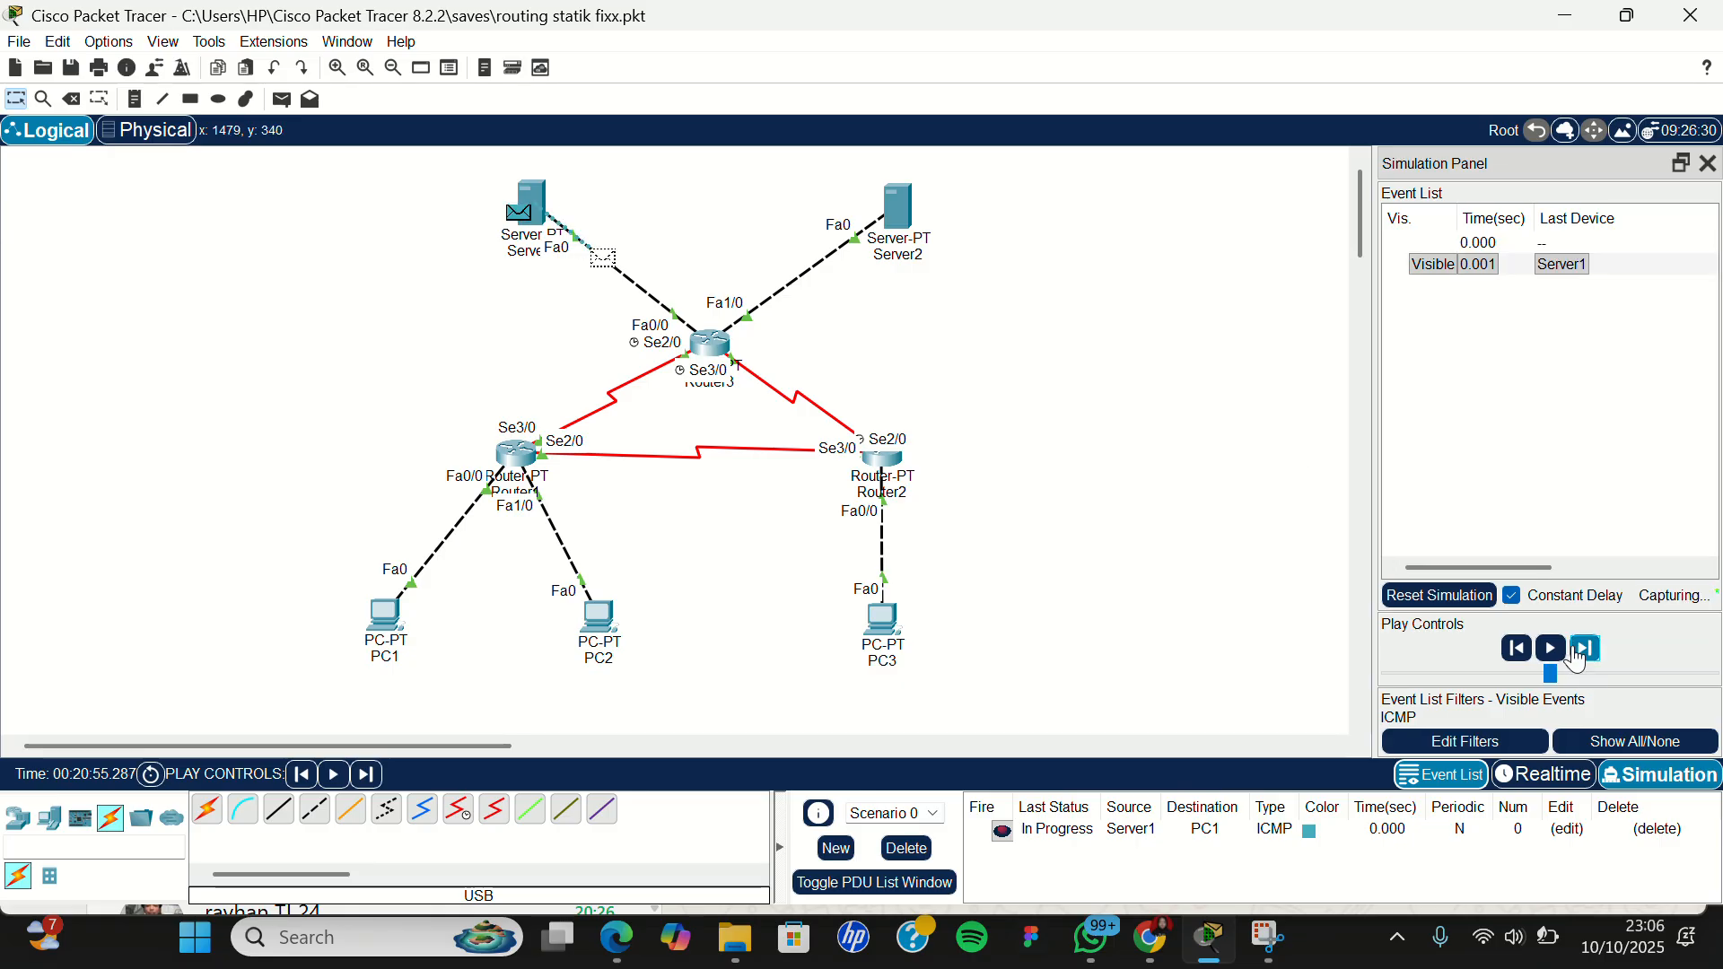
{"action": "left_click", "coordinate": [1583, 649]}
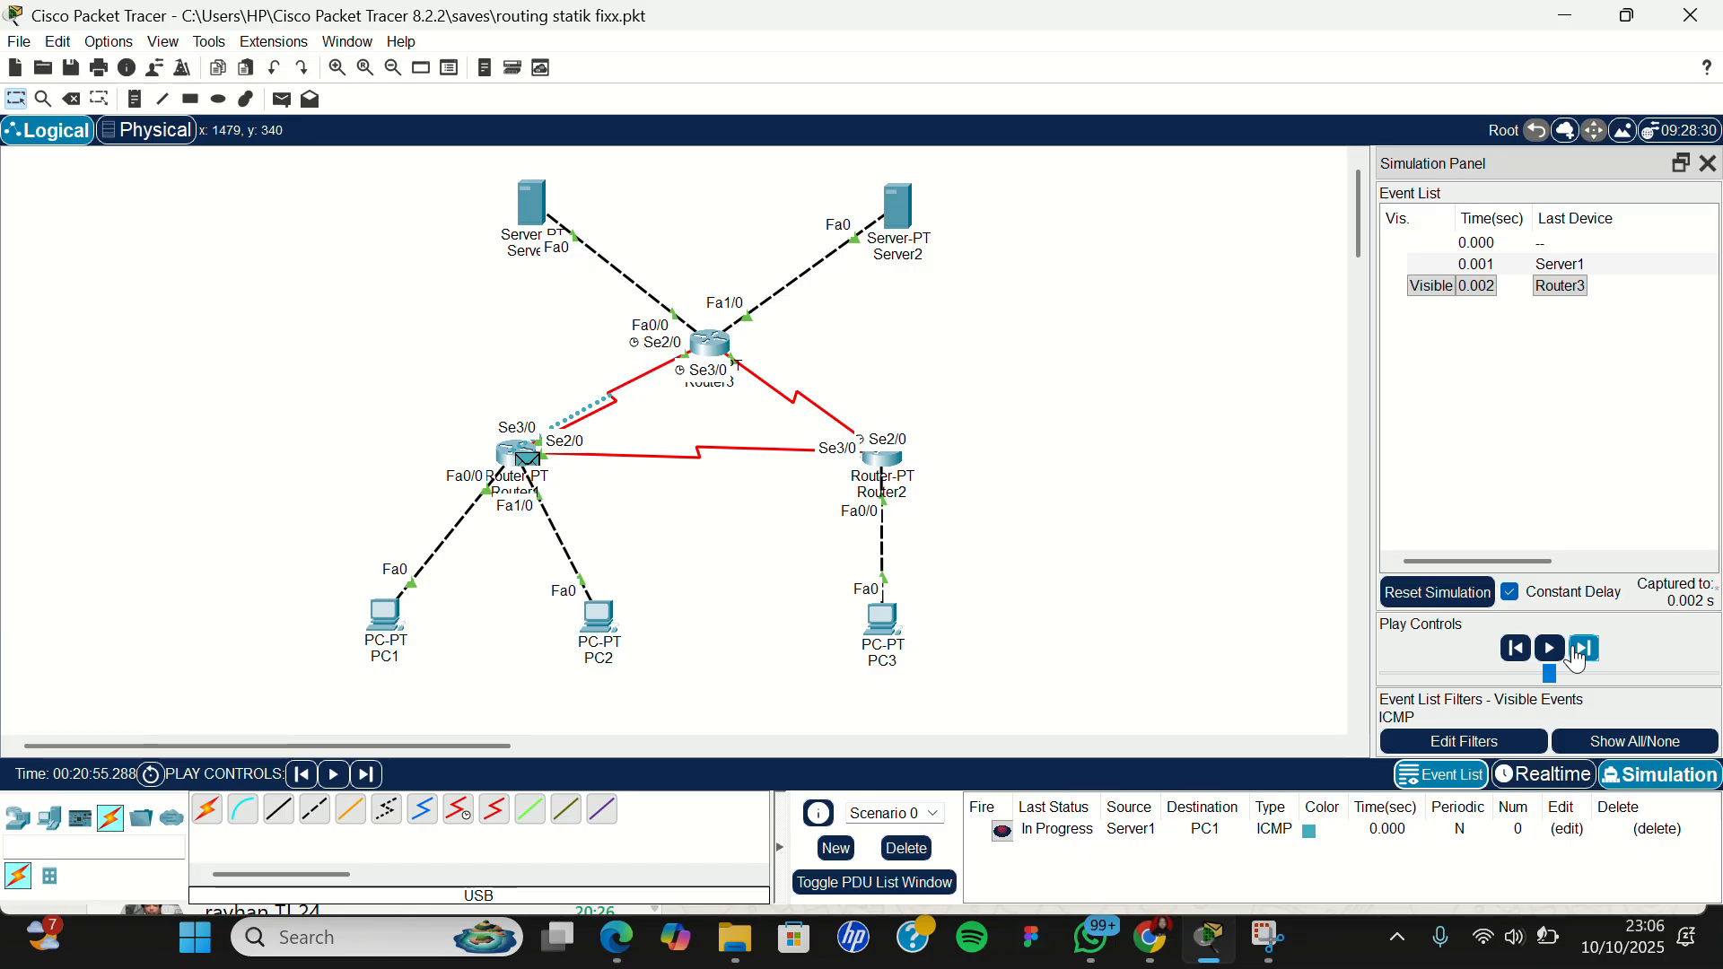
{"action": "left_click", "coordinate": [1581, 653]}
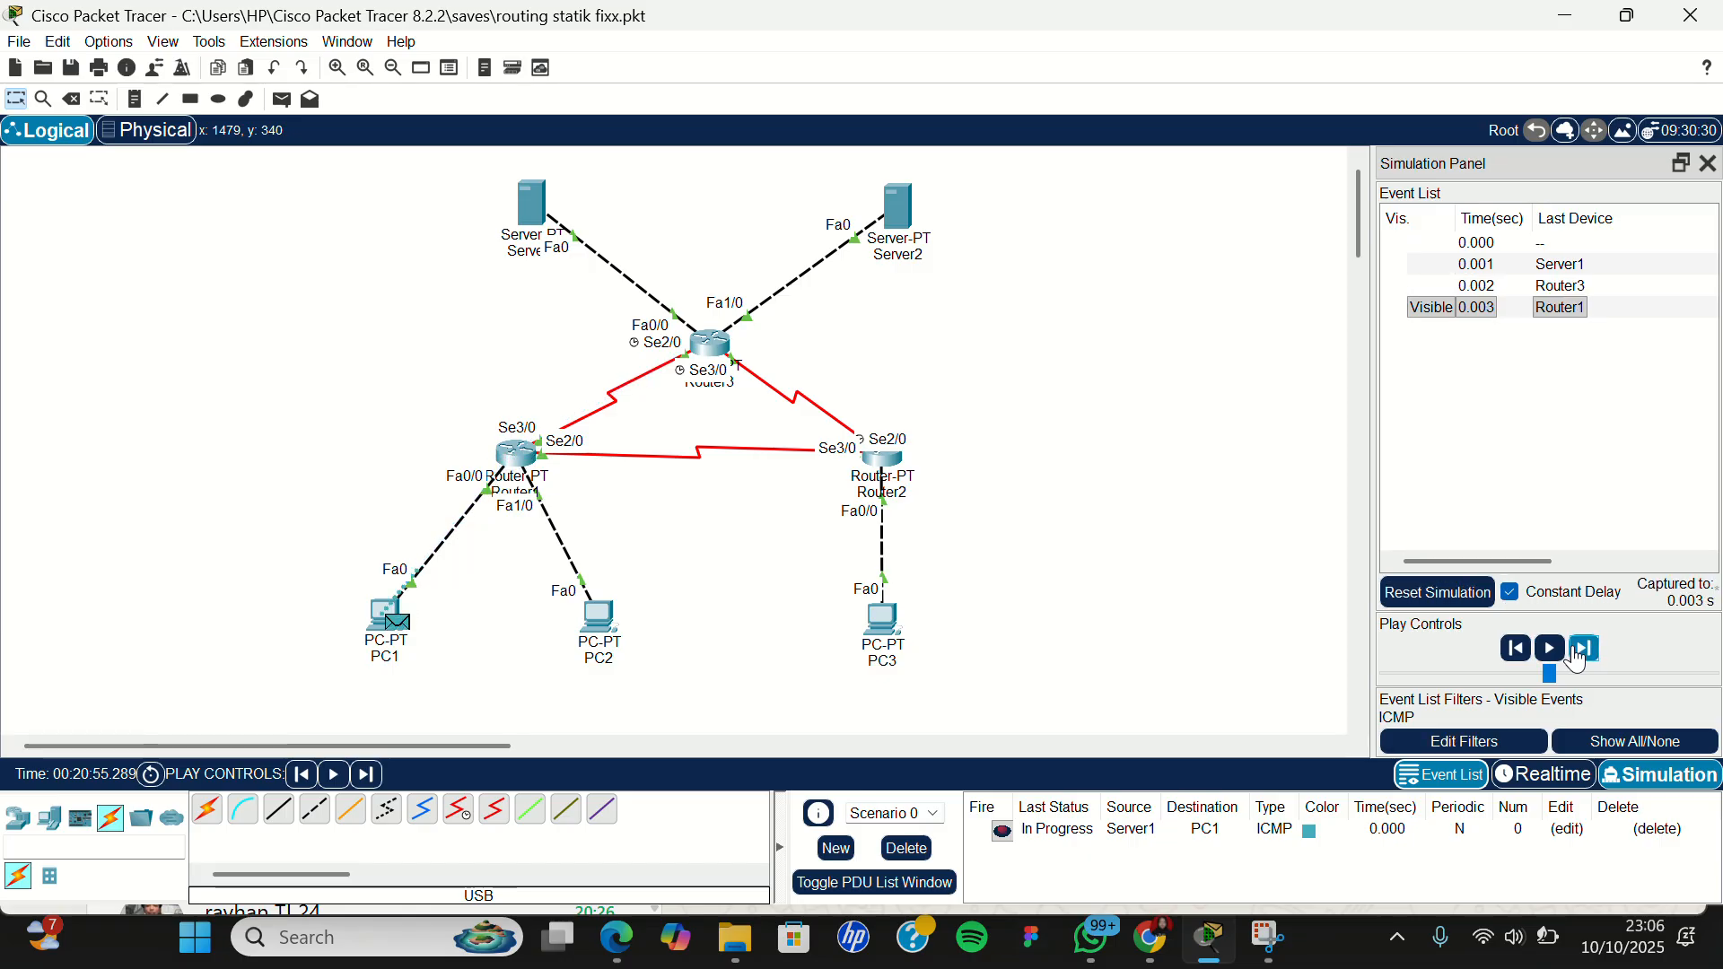
{"action": "left_click", "coordinate": [1582, 653]}
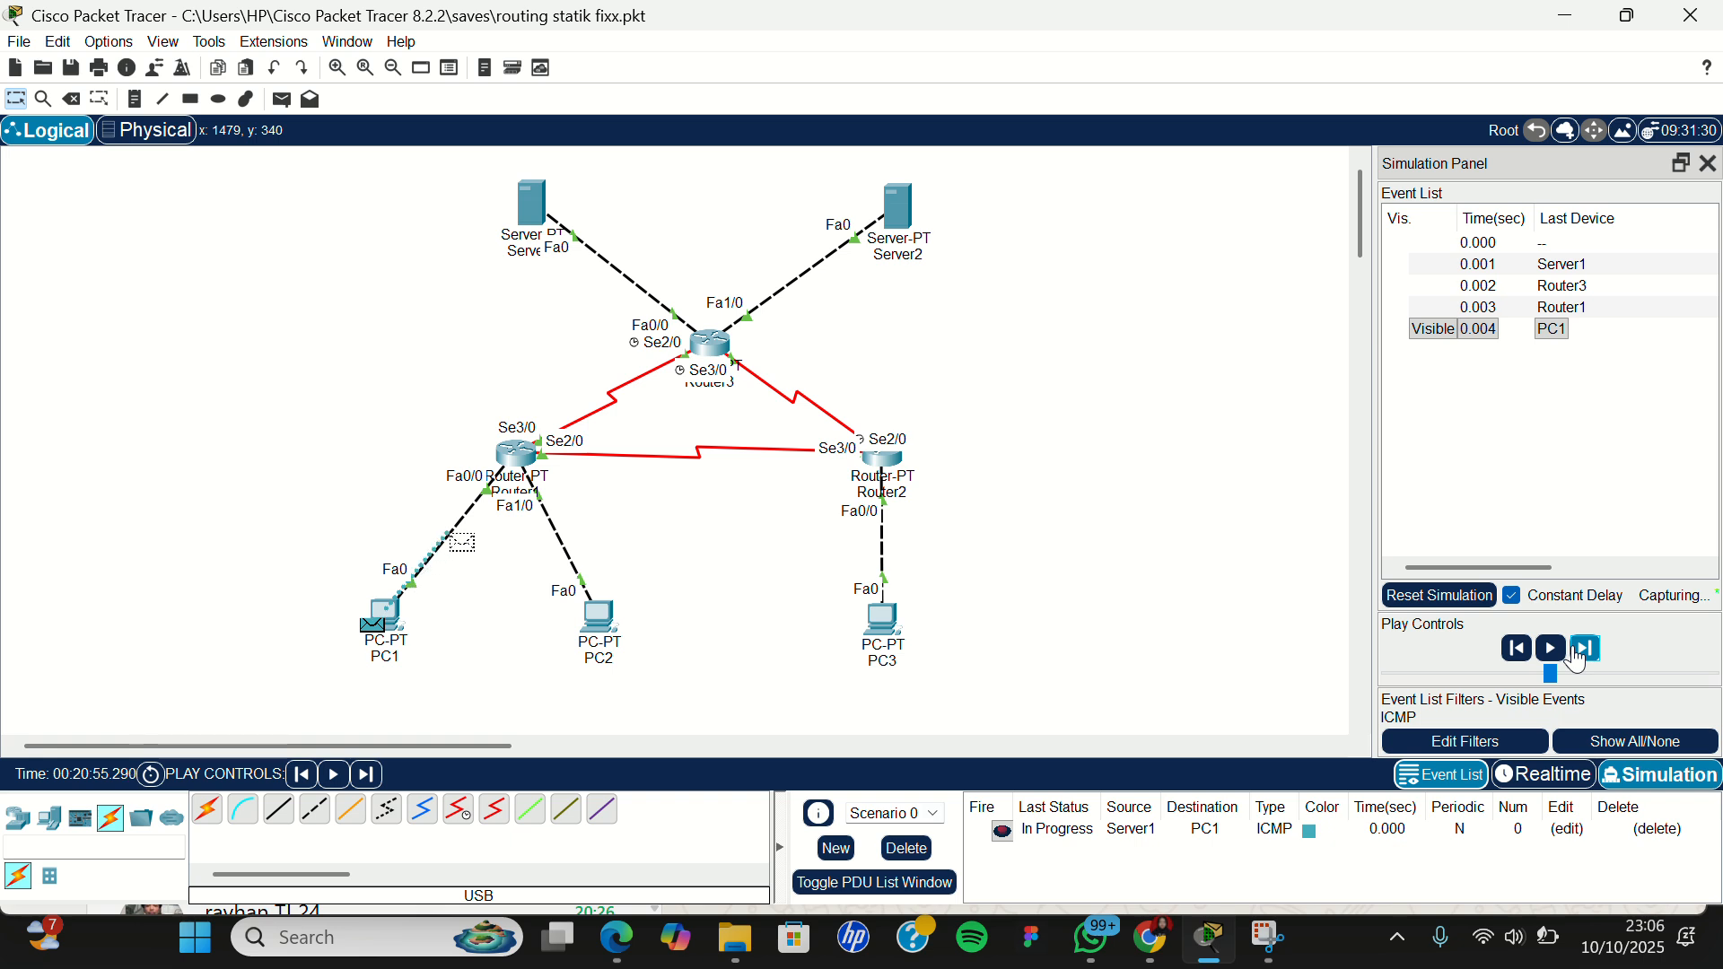
{"action": "left_click", "coordinate": [1582, 653]}
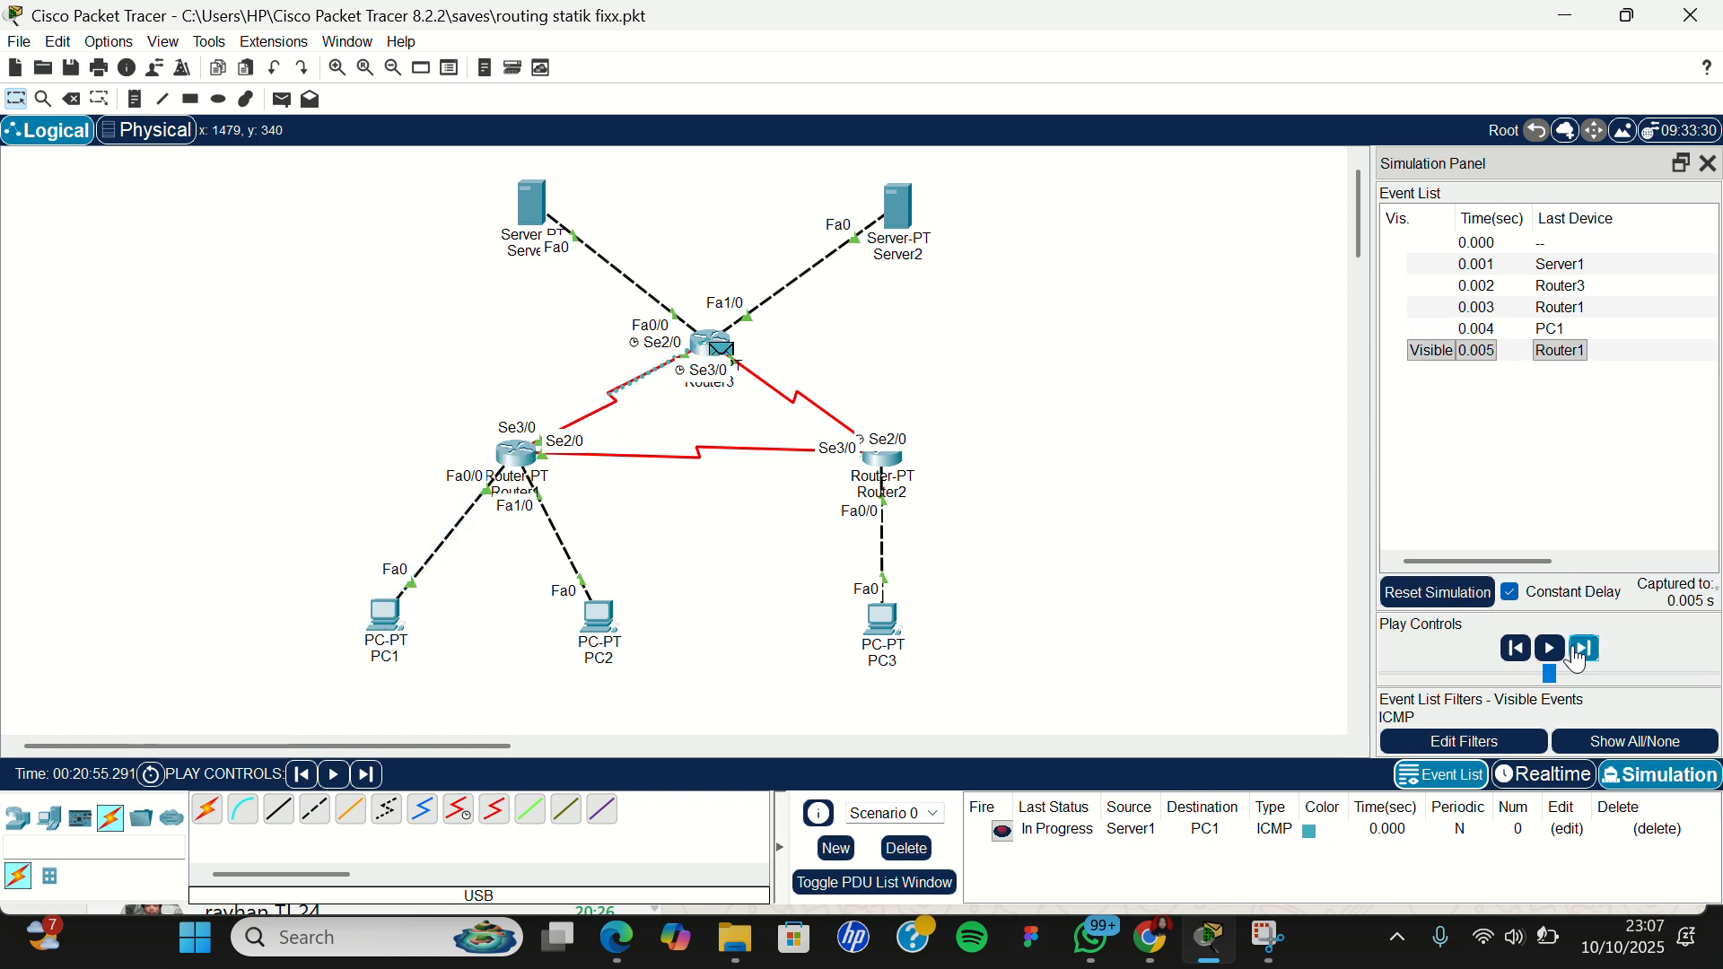
{"action": "left_click", "coordinate": [1582, 654]}
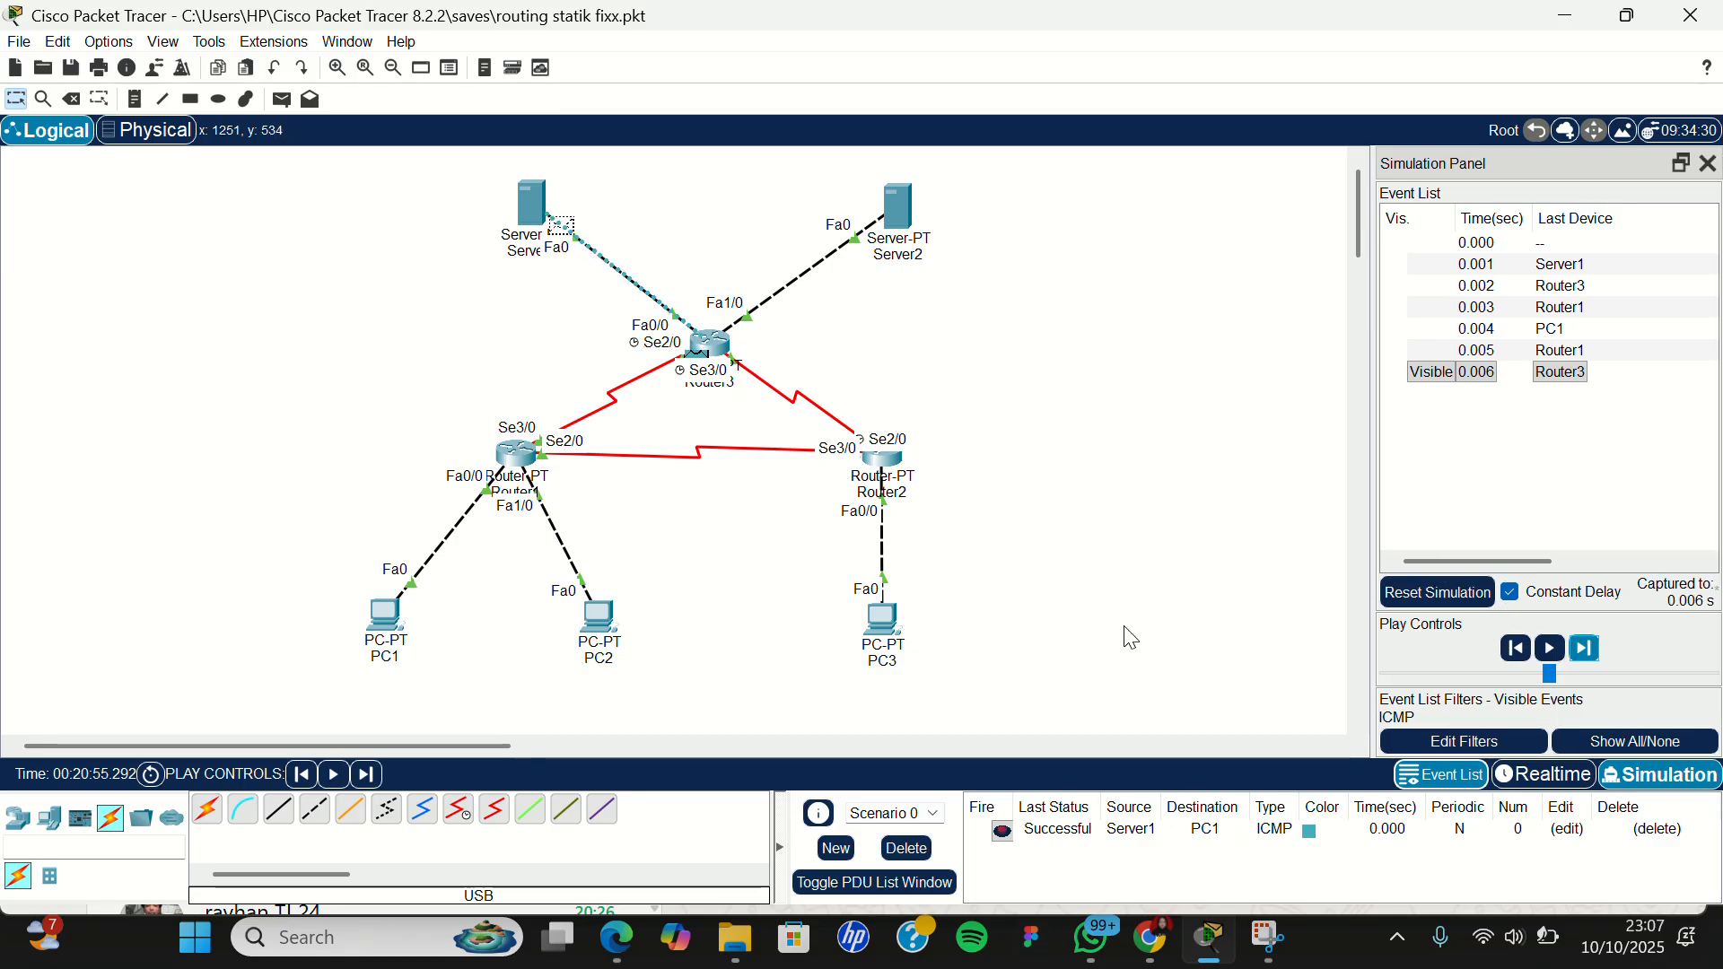
{"action": "left_click", "coordinate": [907, 850]}
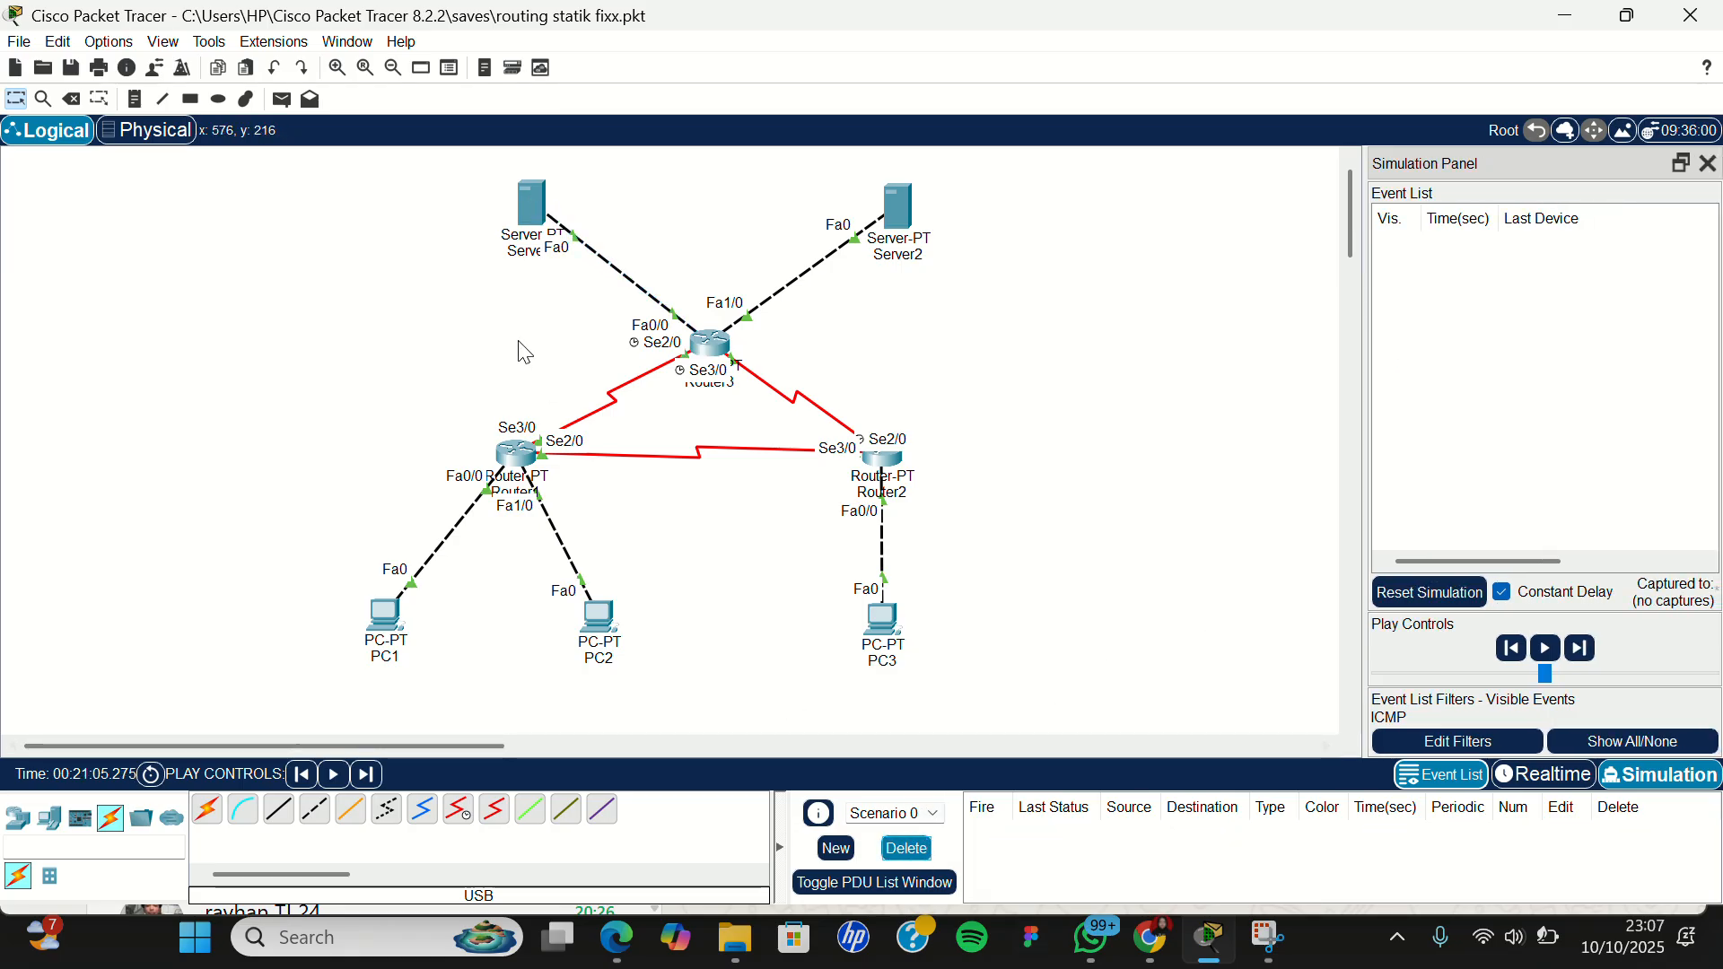
Step: Send a simple PDU from Server2 to PC1, advance event by event until the reply returns to Server2, and delete the scenario
{"action": "left_click", "coordinate": [284, 99]}
{"action": "left_click", "coordinate": [900, 207]}
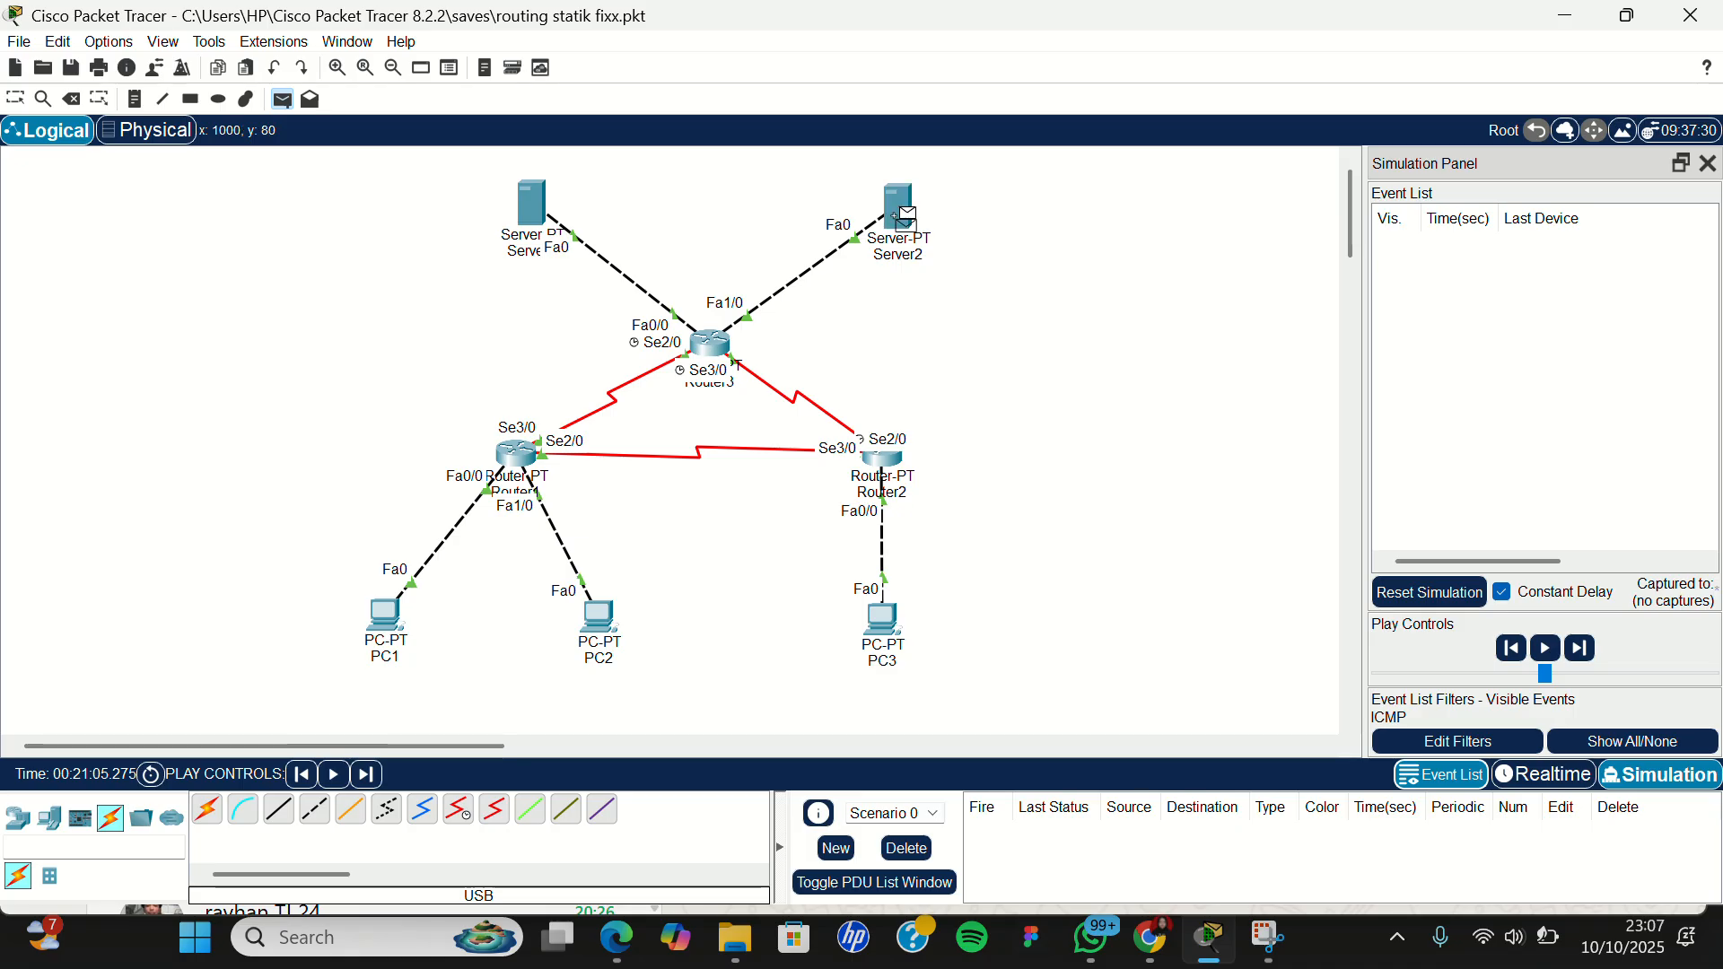
{"action": "left_click", "coordinate": [388, 617]}
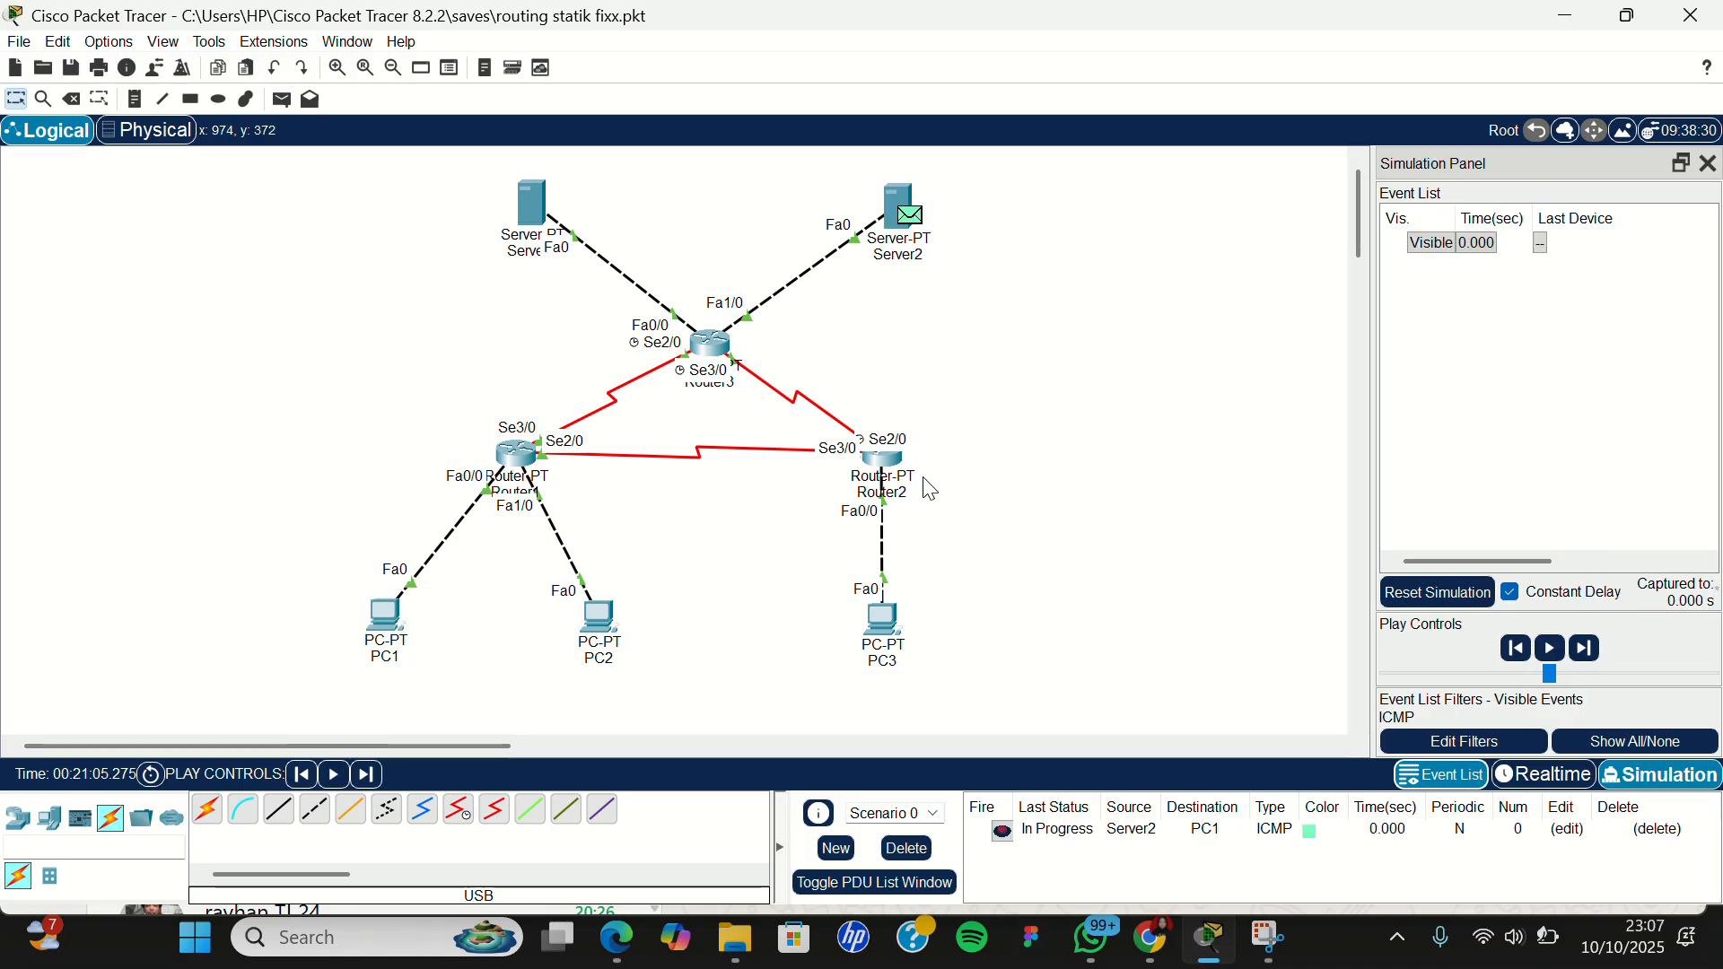
{"action": "left_click", "coordinate": [1586, 648]}
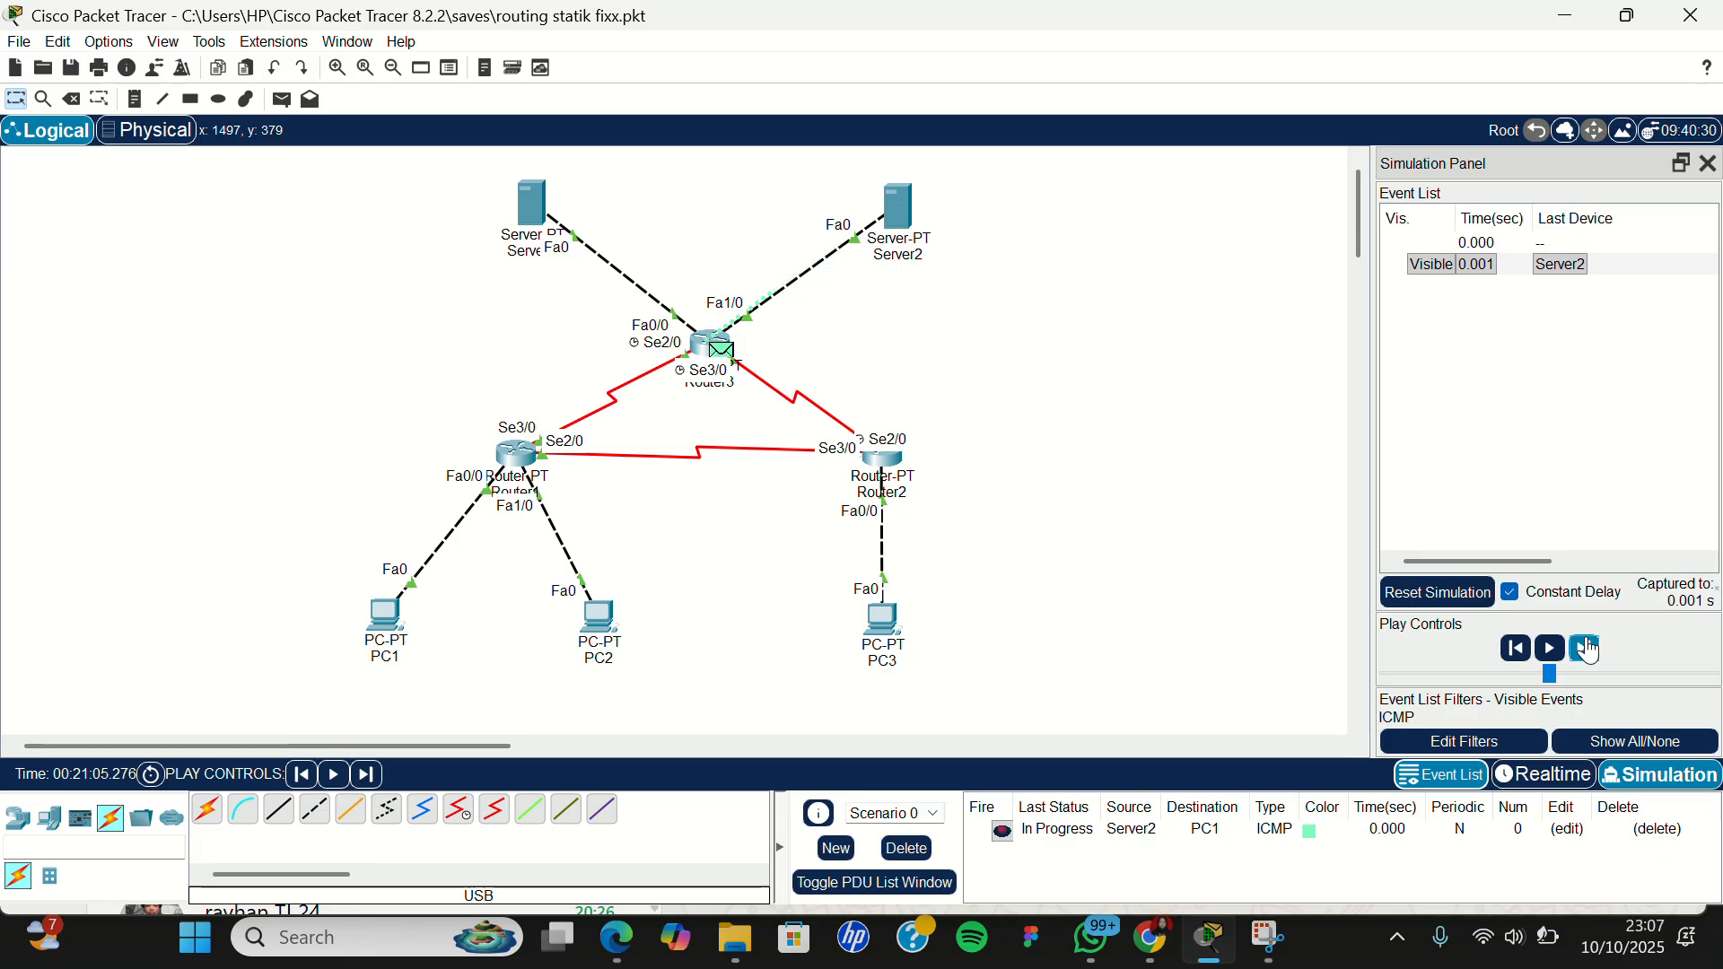
{"action": "left_click", "coordinate": [1586, 648]}
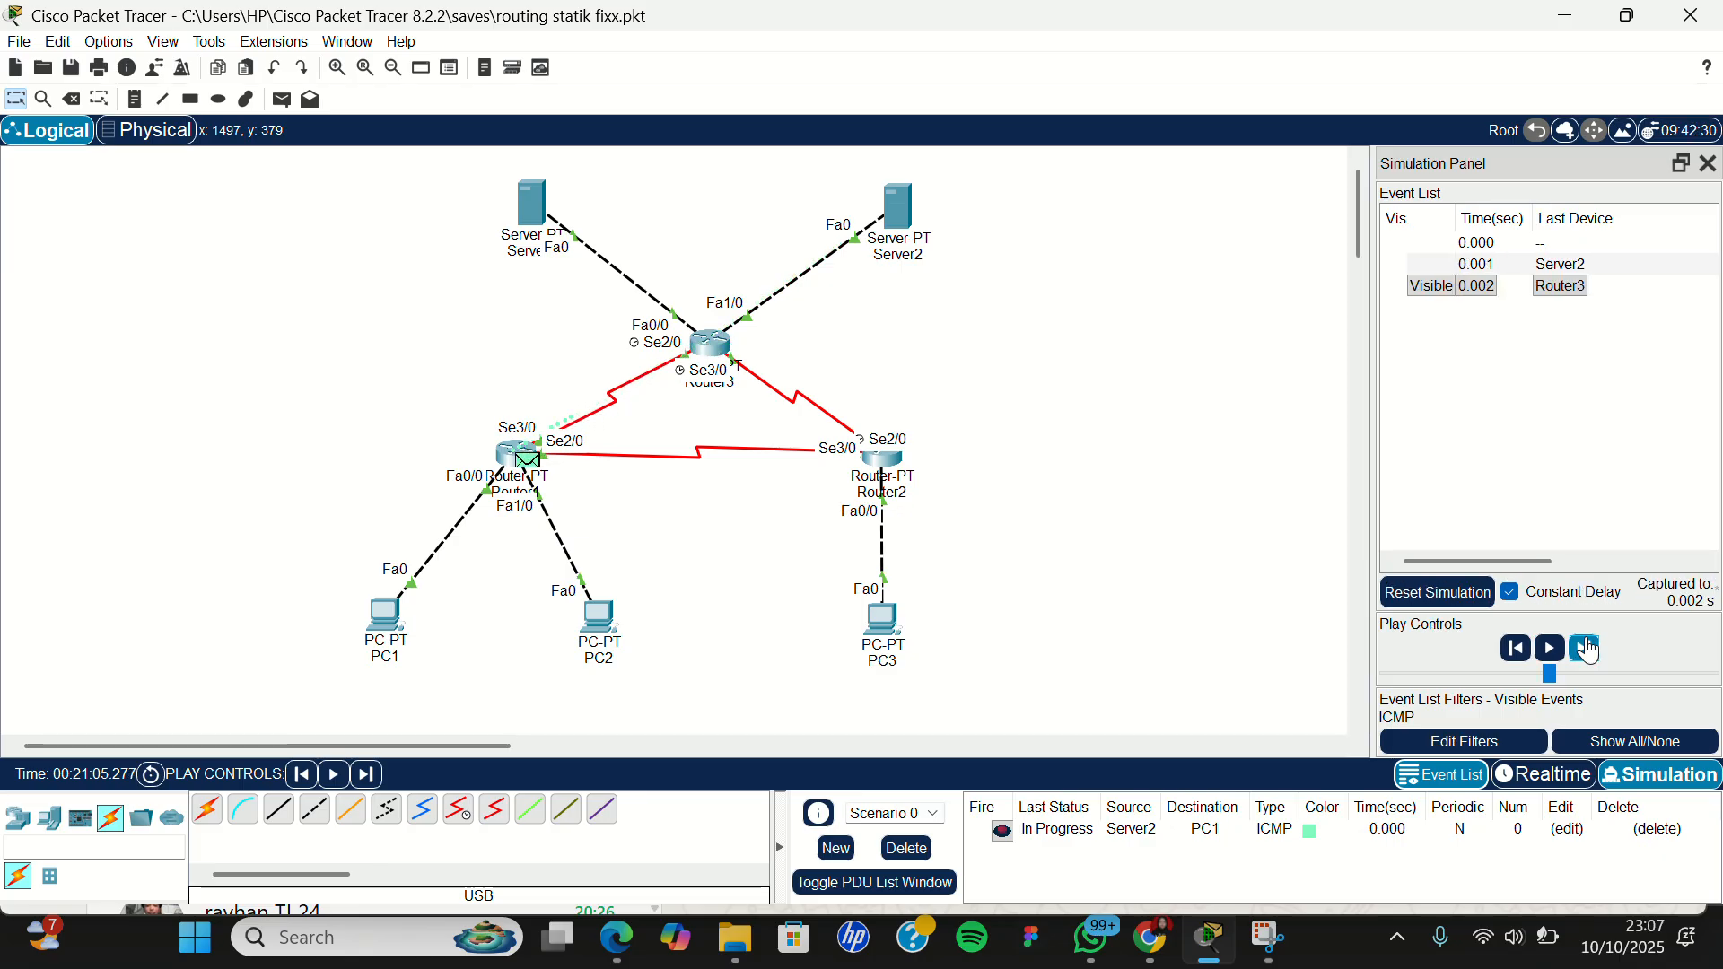
{"action": "left_click", "coordinate": [1586, 648]}
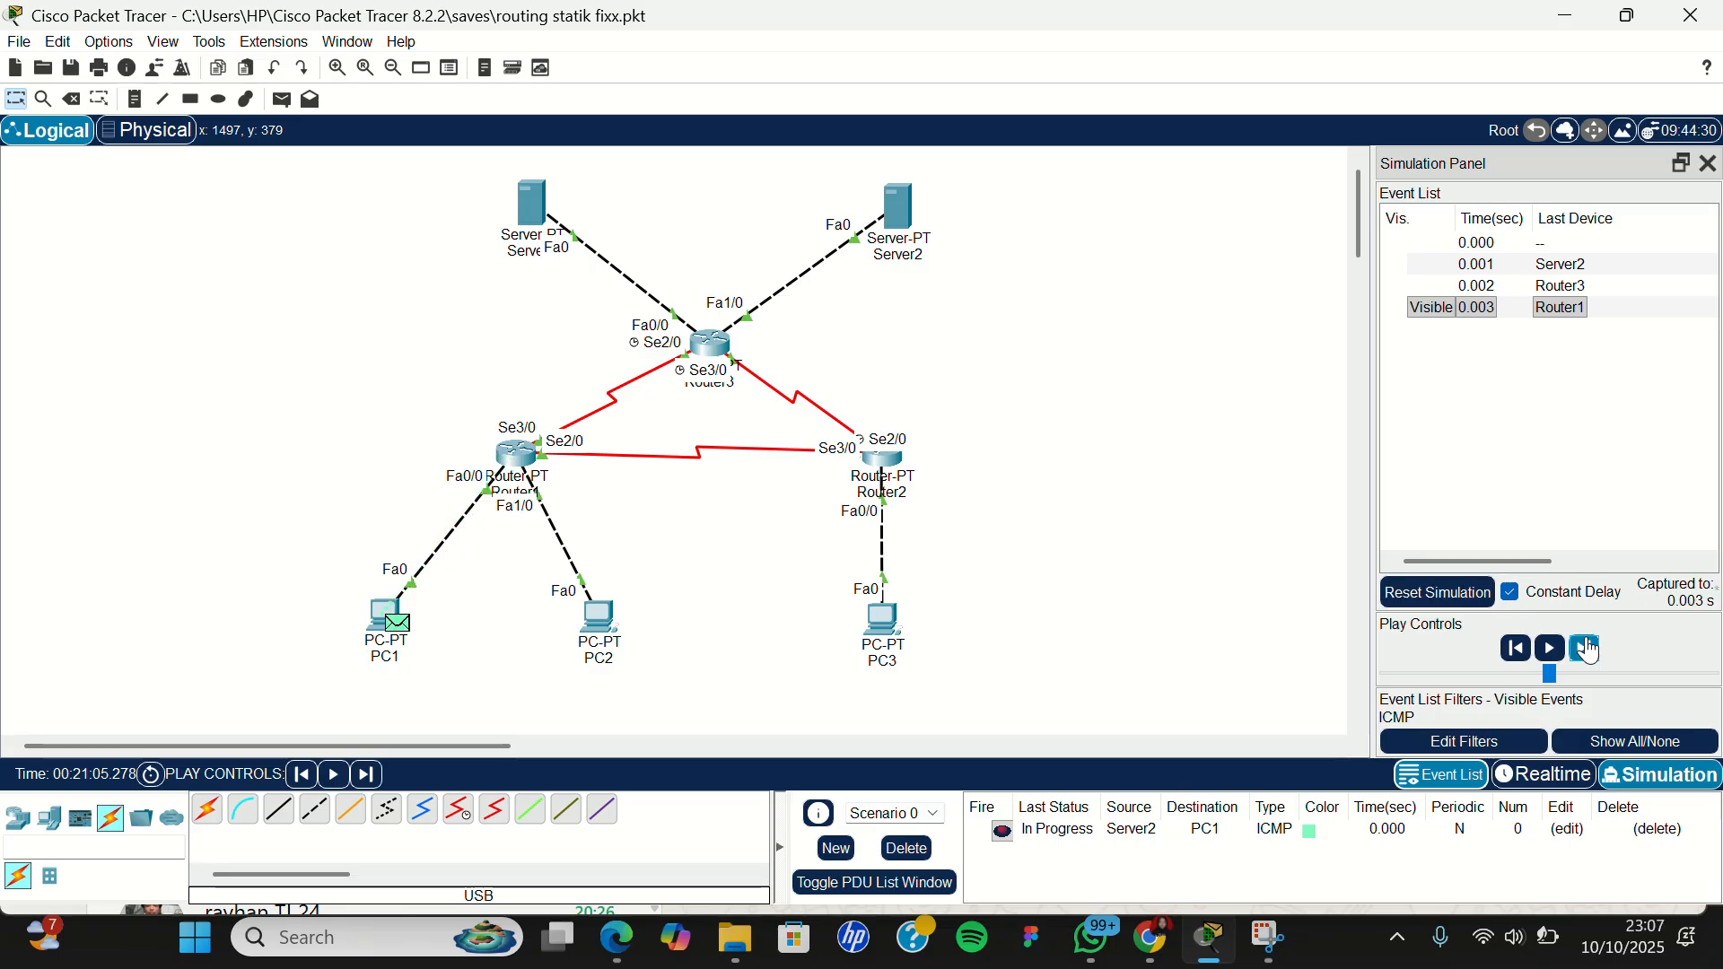
{"action": "left_click", "coordinate": [1586, 648]}
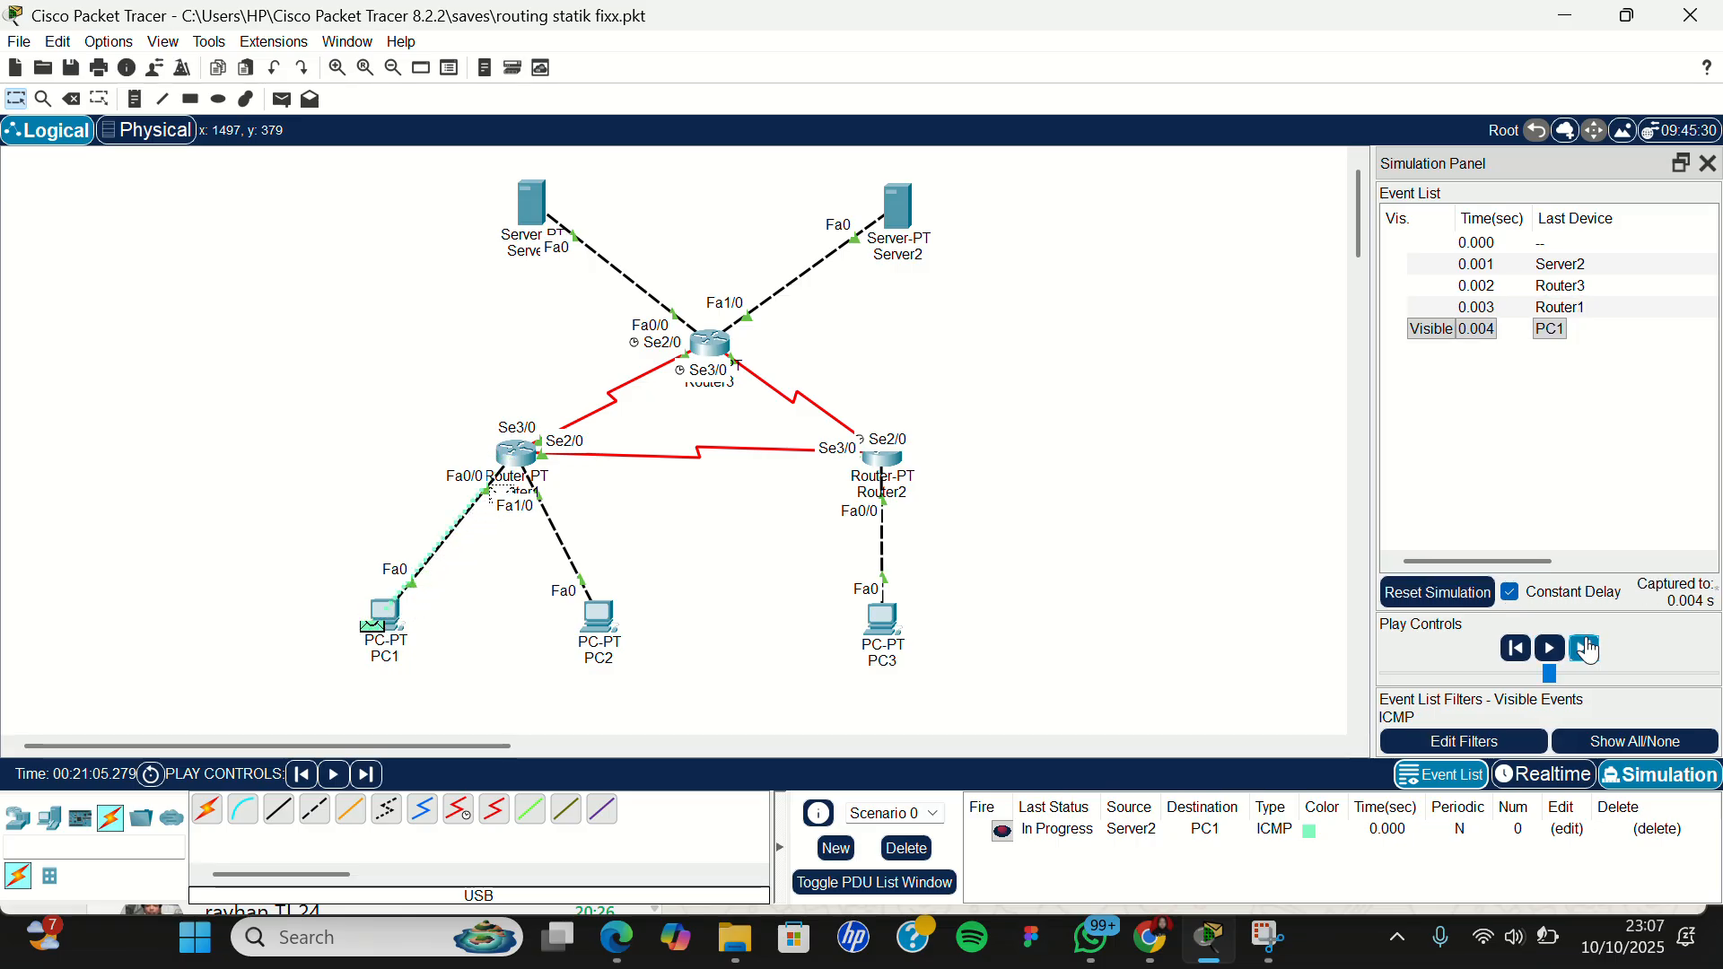
{"action": "left_click", "coordinate": [1586, 648]}
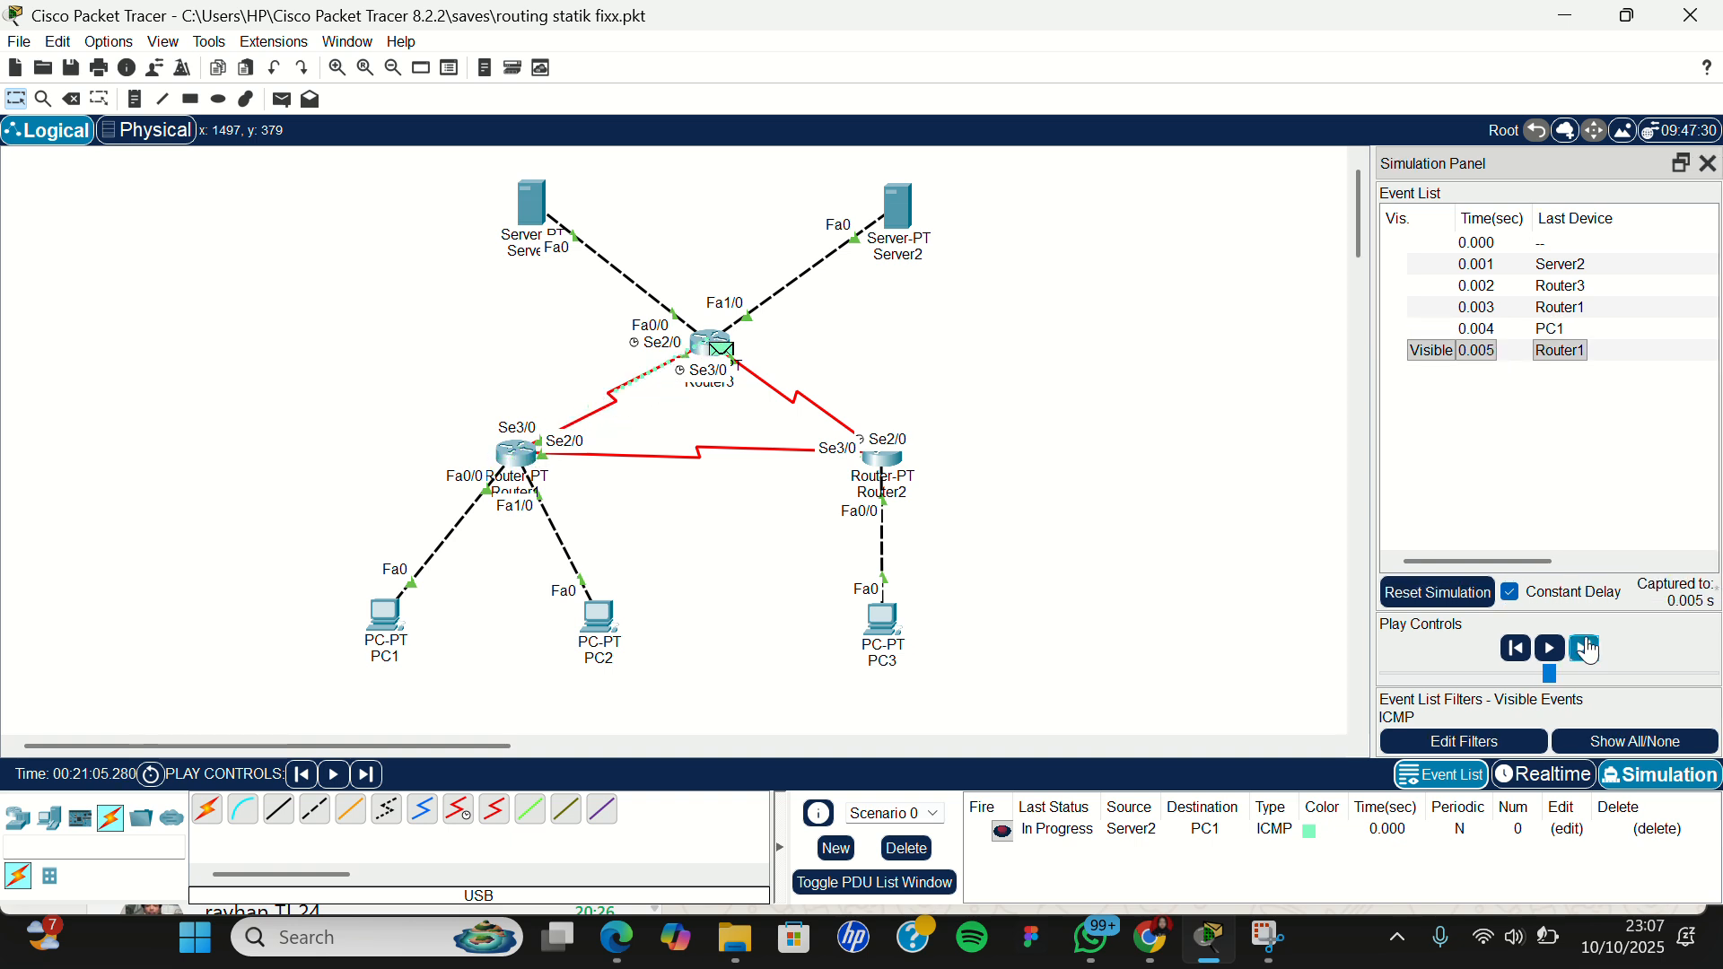
{"action": "left_click", "coordinate": [1586, 648]}
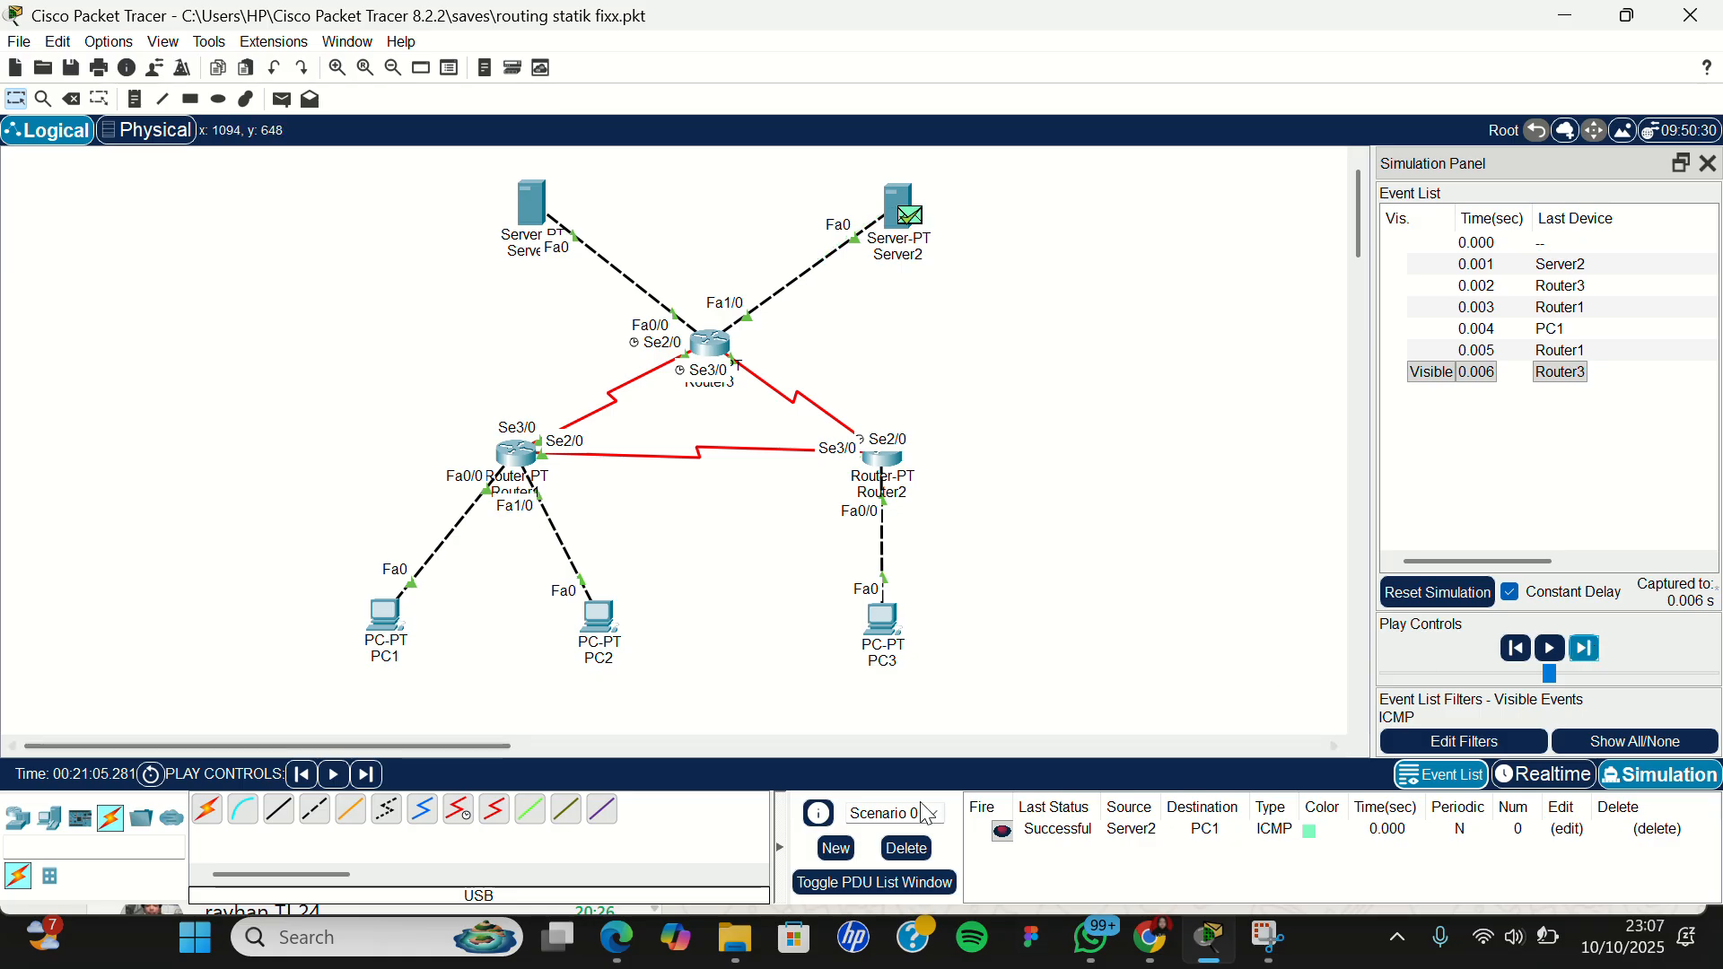
{"action": "left_click", "coordinate": [917, 848]}
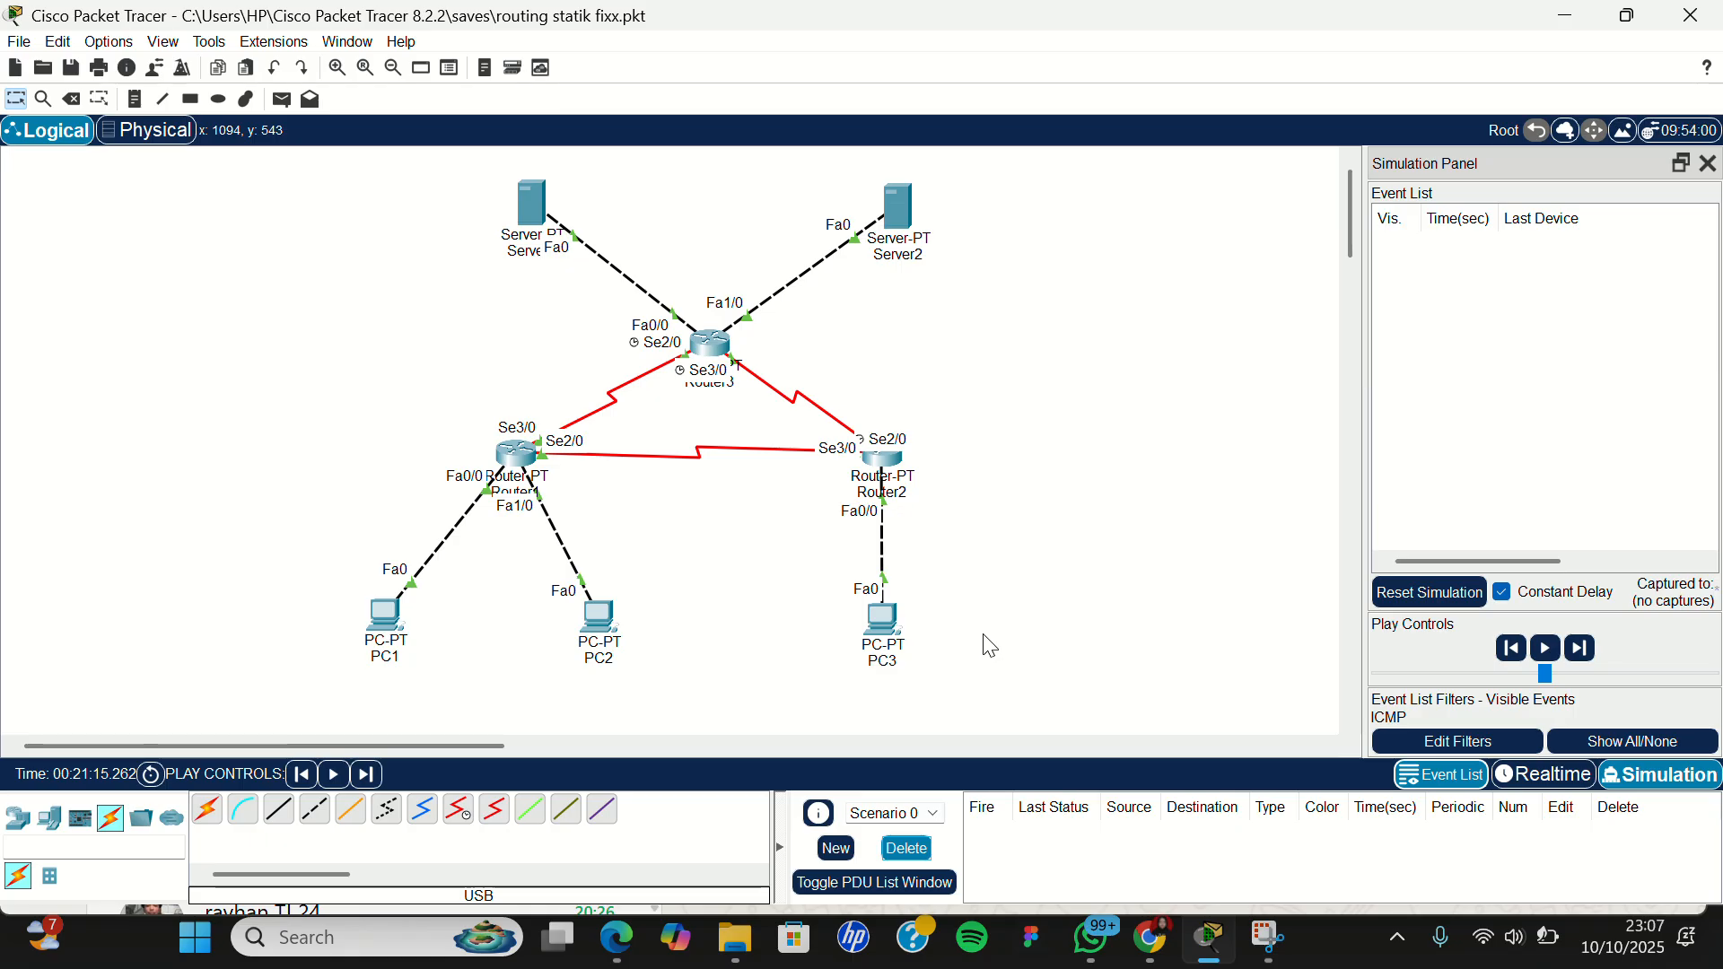
Step: Check the article's remaining instructions in the Edge browser, return to Packet Tracer, and switch from simulation to Realtime mode
{"action": "left_click", "coordinate": [621, 950]}
{"action": "scroll", "coordinate": [655, 549], "scroll_direction": "down", "scroll_amount": 6}
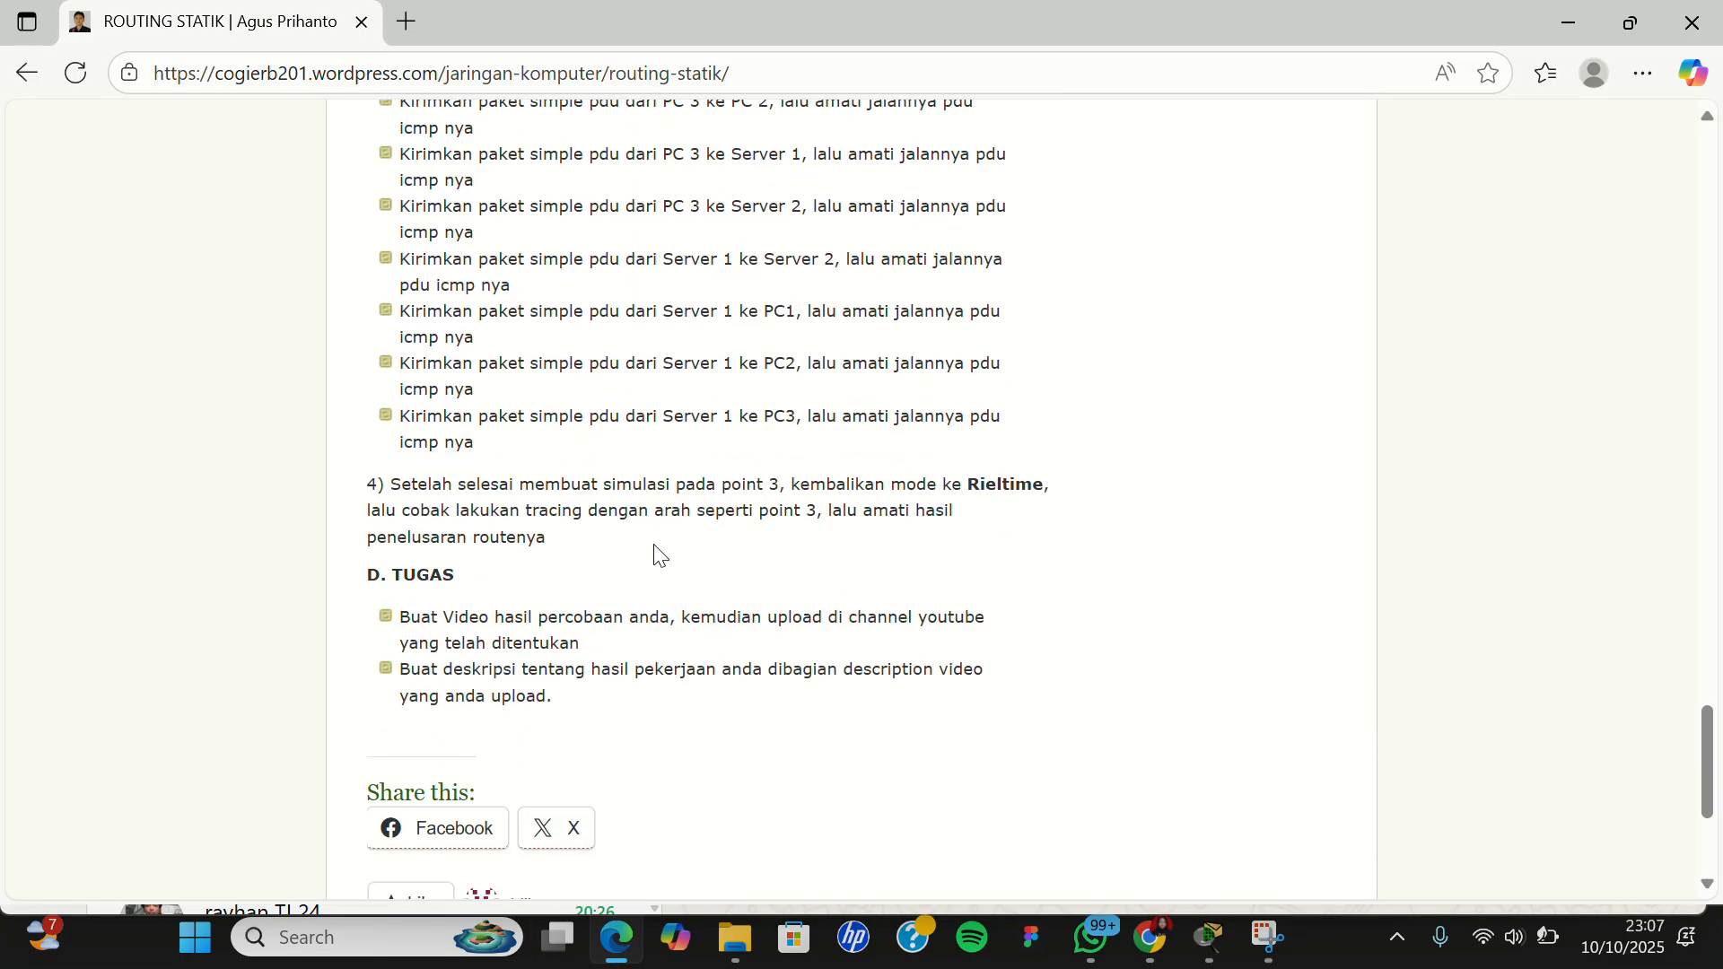
{"action": "scroll", "coordinate": [409, 467], "scroll_direction": "up", "scroll_amount": 1}
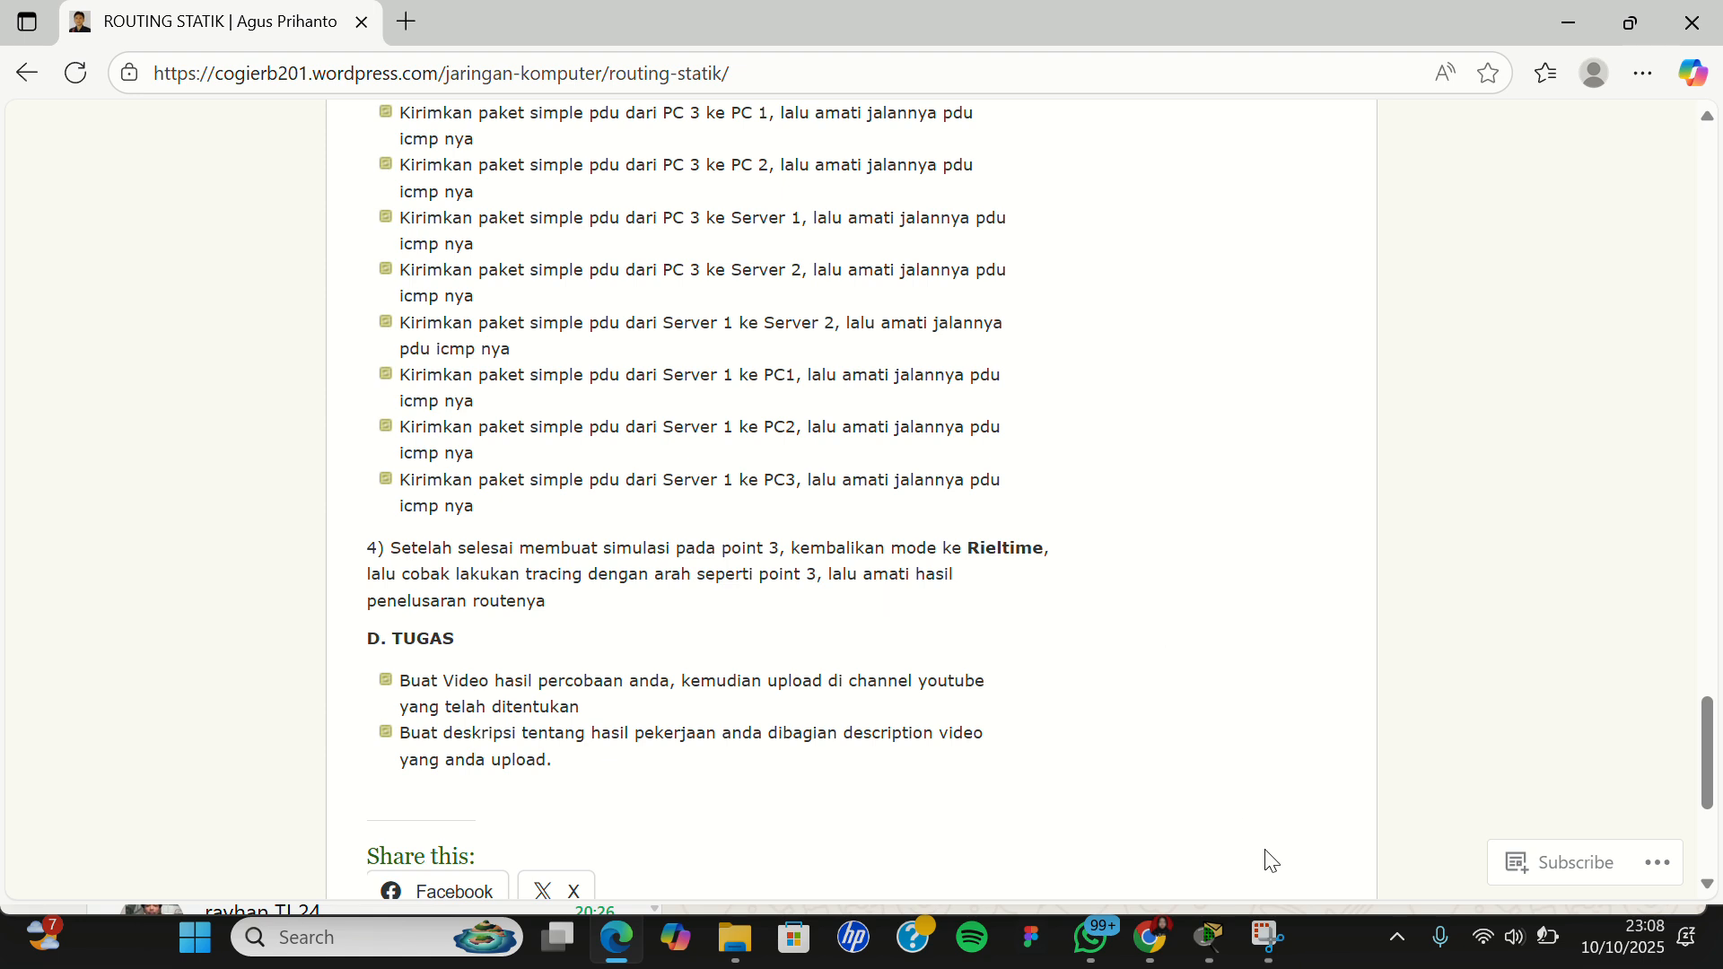
{"action": "left_click", "coordinate": [1211, 937]}
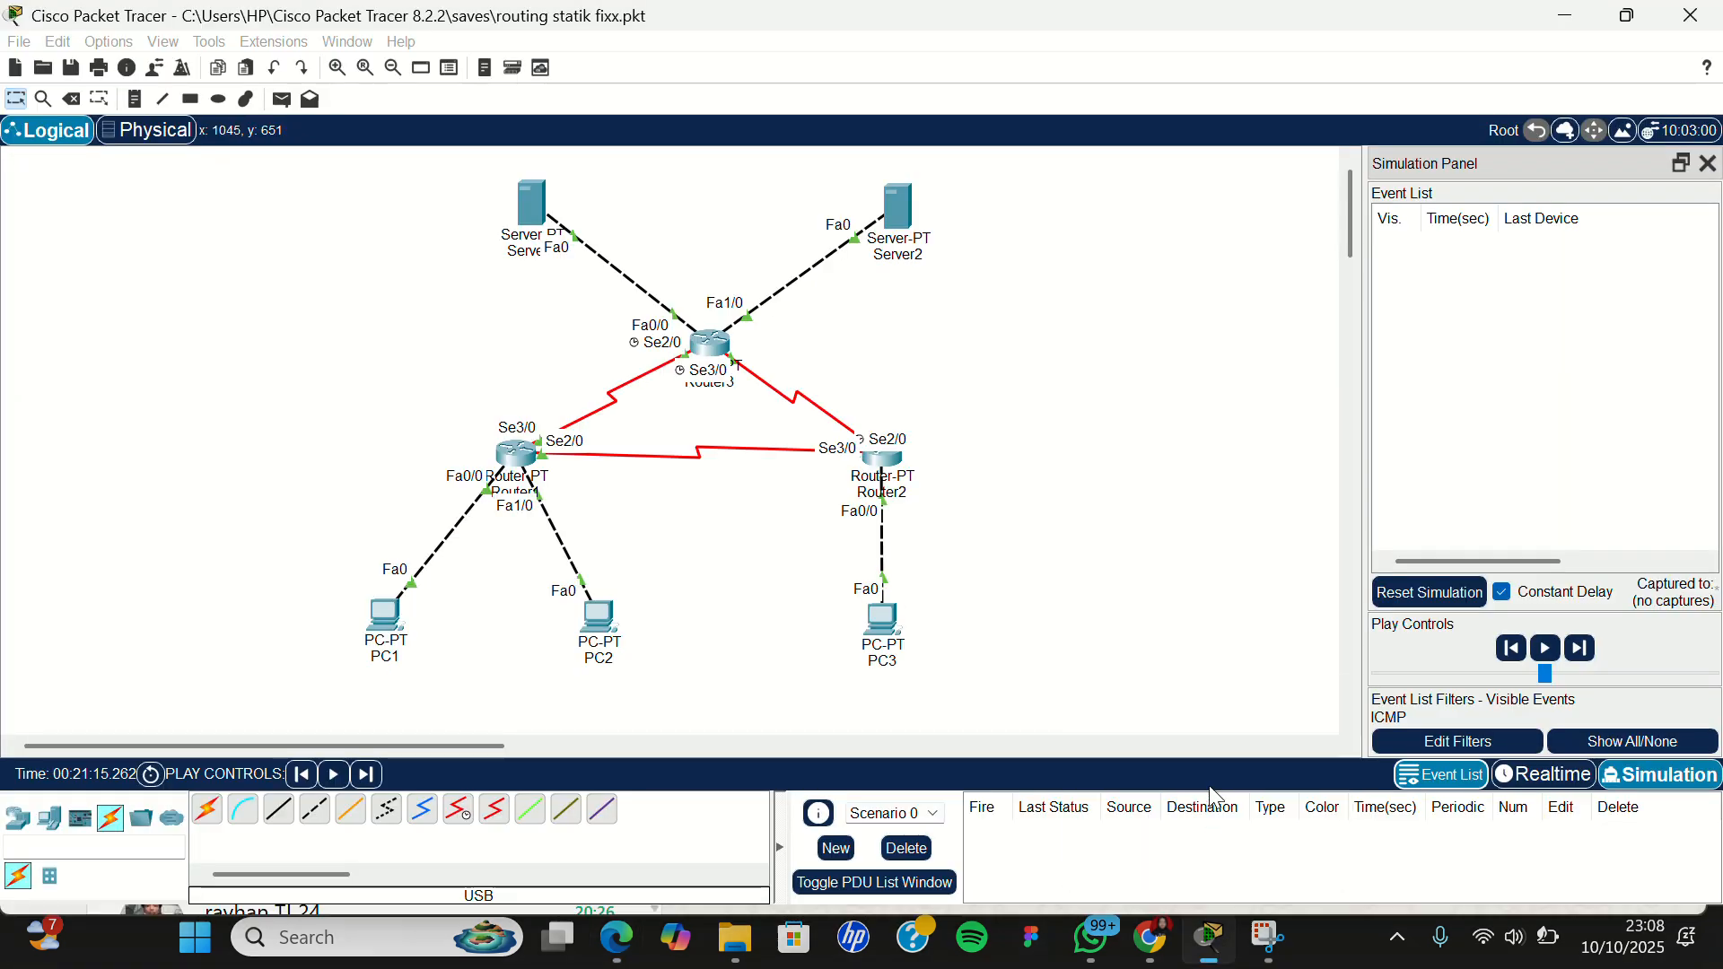
{"action": "left_click", "coordinate": [1540, 777]}
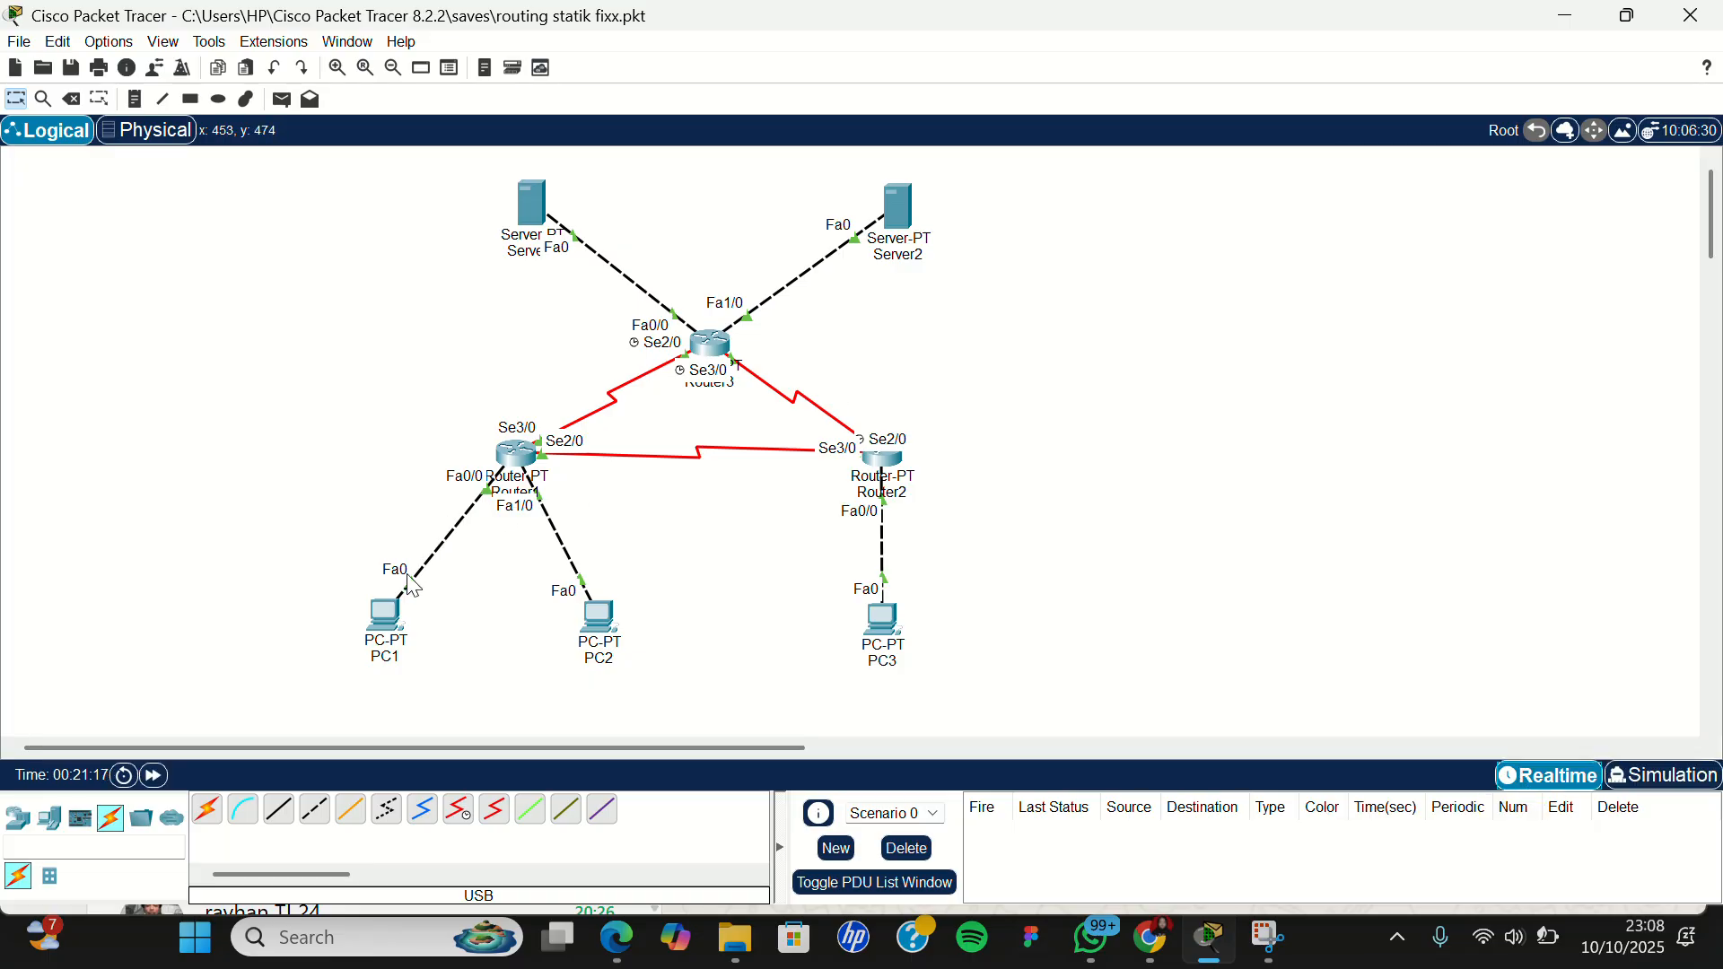
Step: Trace the route to 192.168.1.253 with tracert from PC1's Command Prompt
{"action": "left_click", "coordinate": [389, 614]}
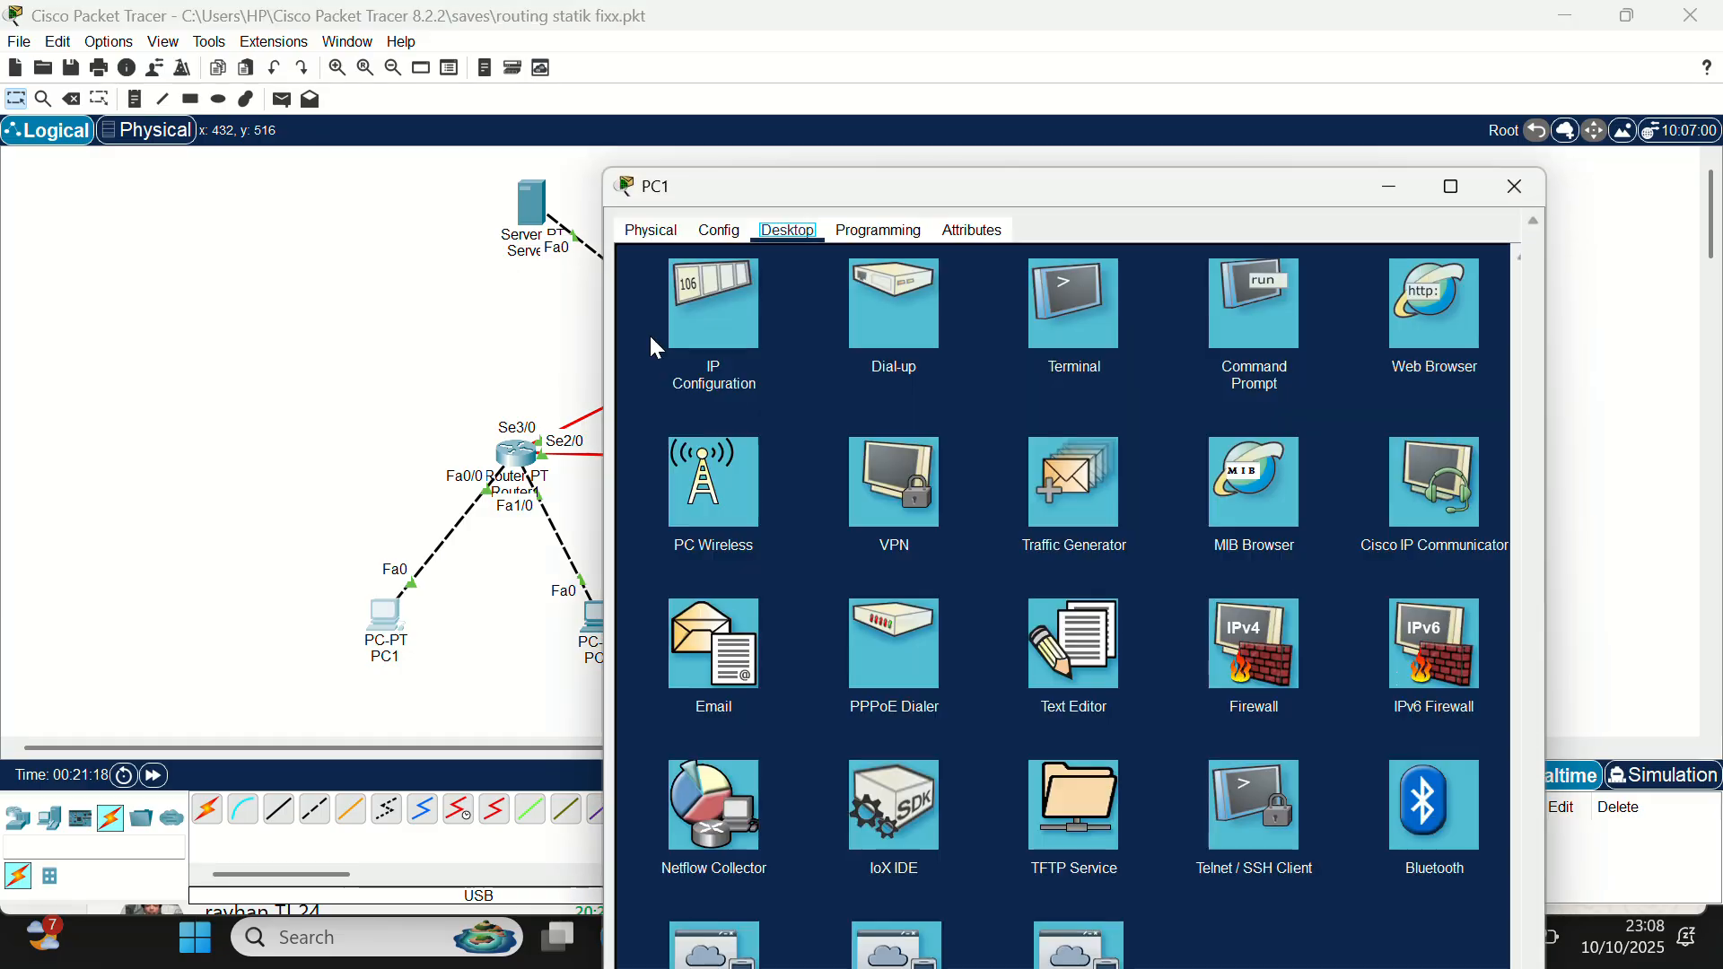
{"action": "left_click", "coordinate": [1233, 312]}
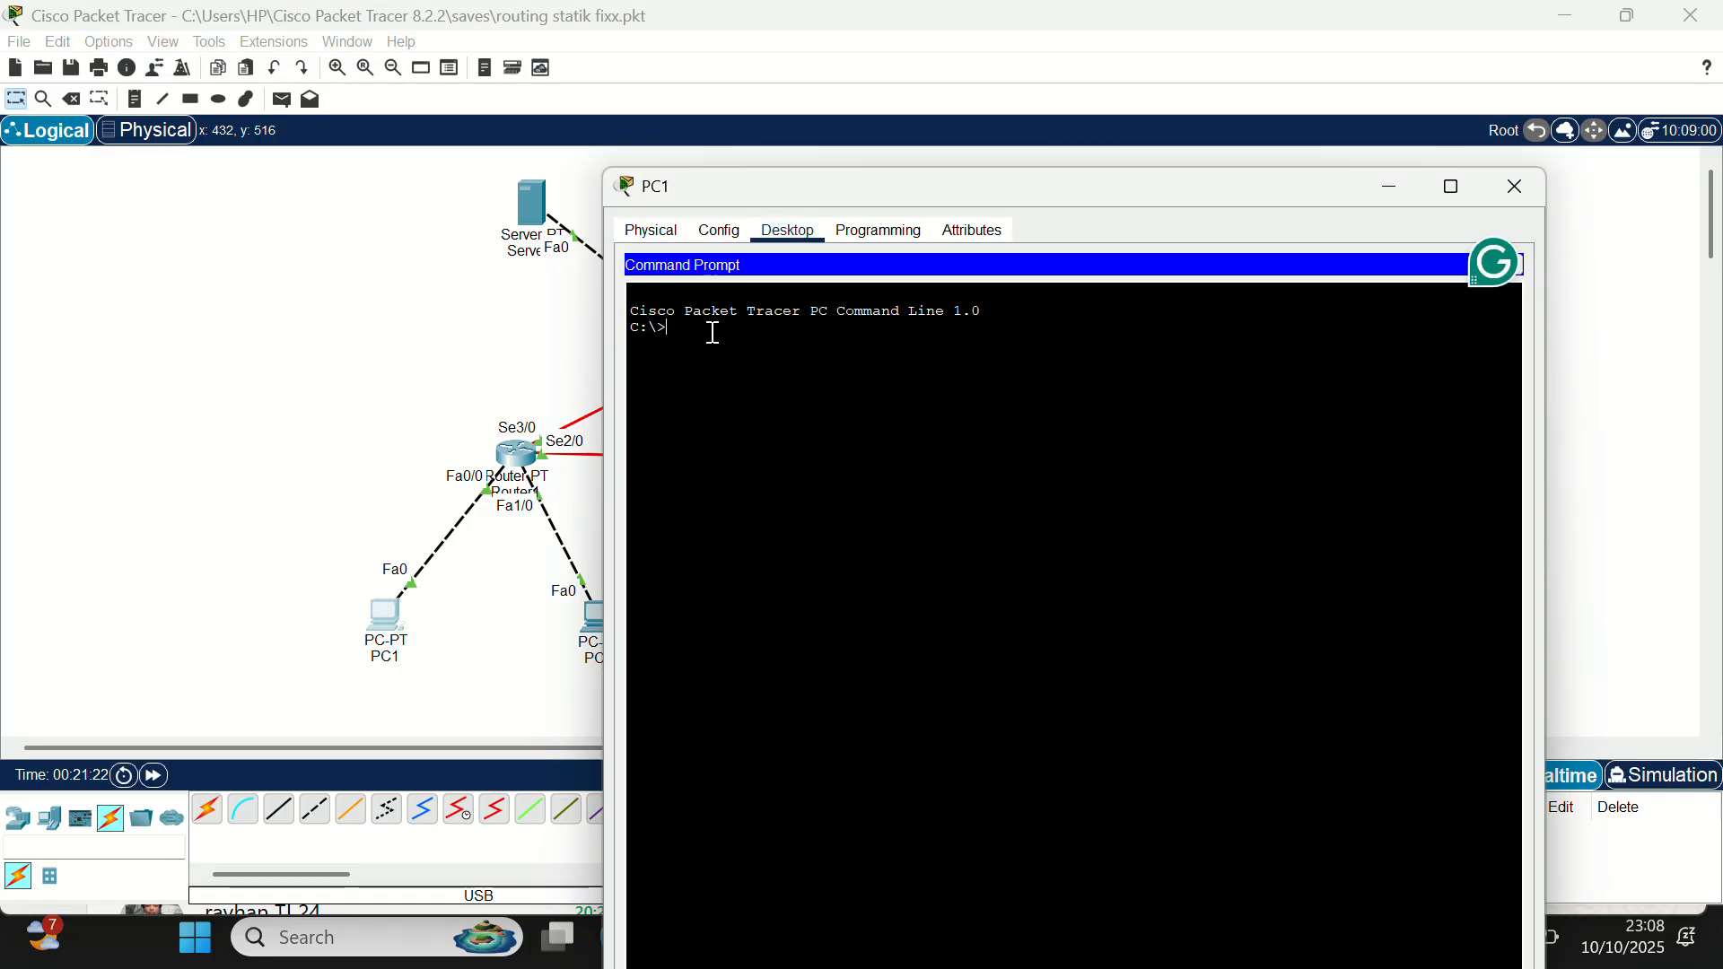
{"action": "type", "text": "trace"}
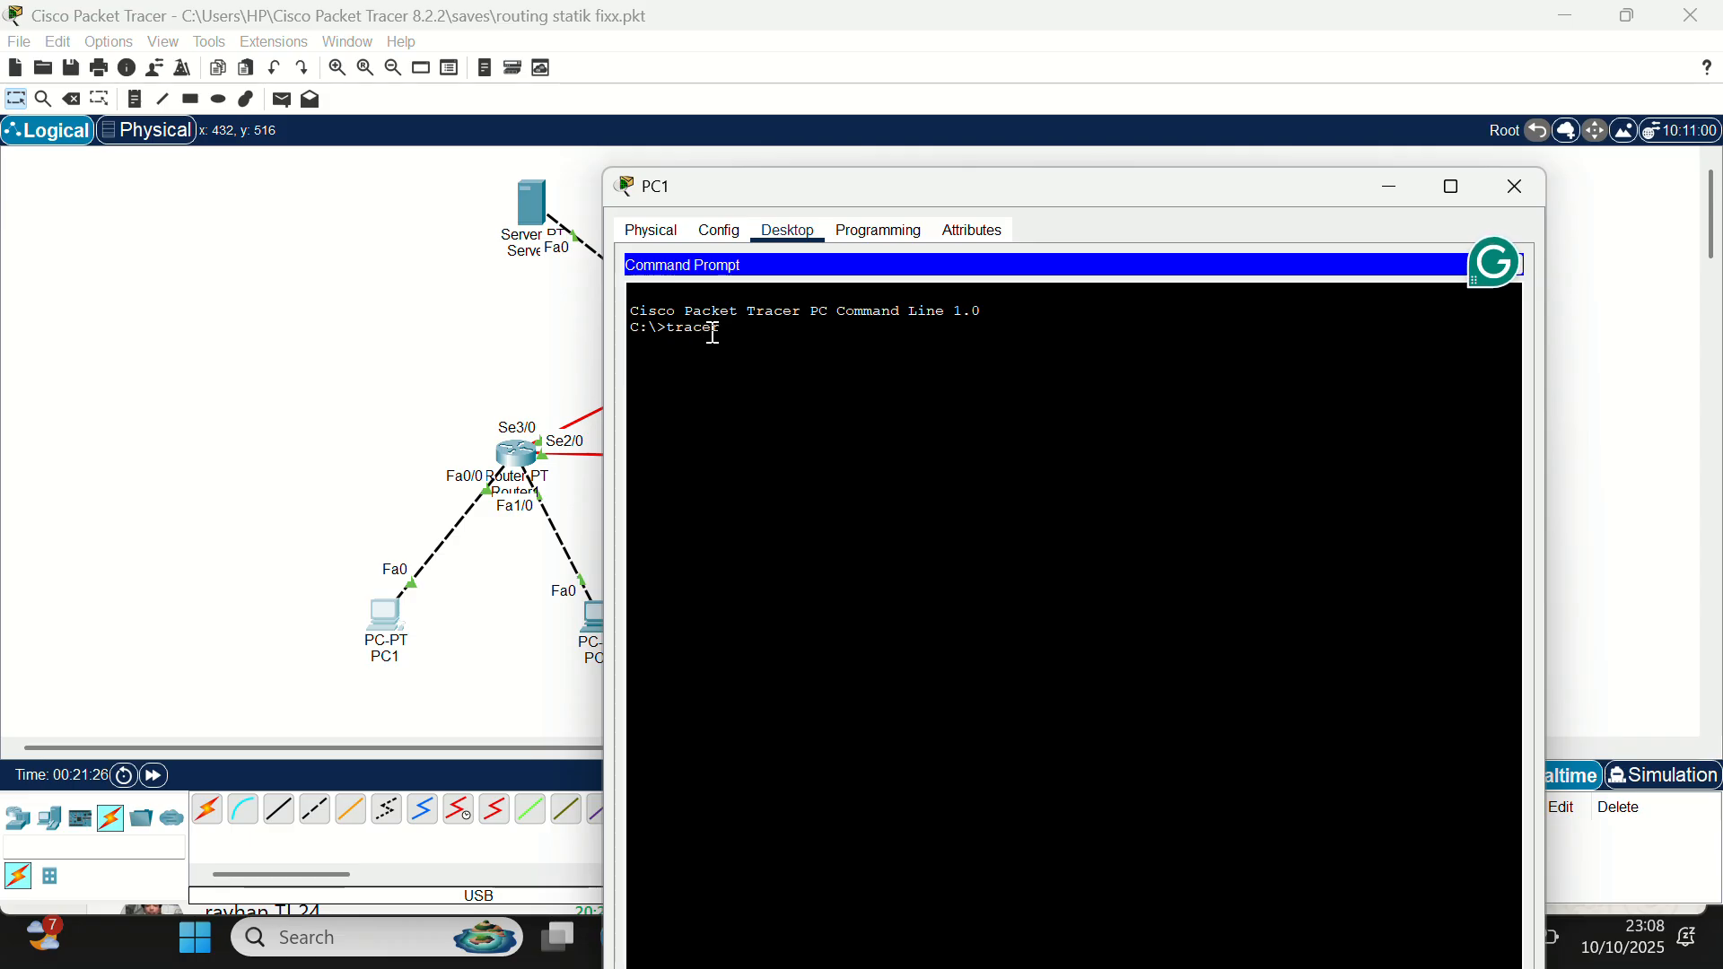
{"action": "type", "text": "rt 1"}
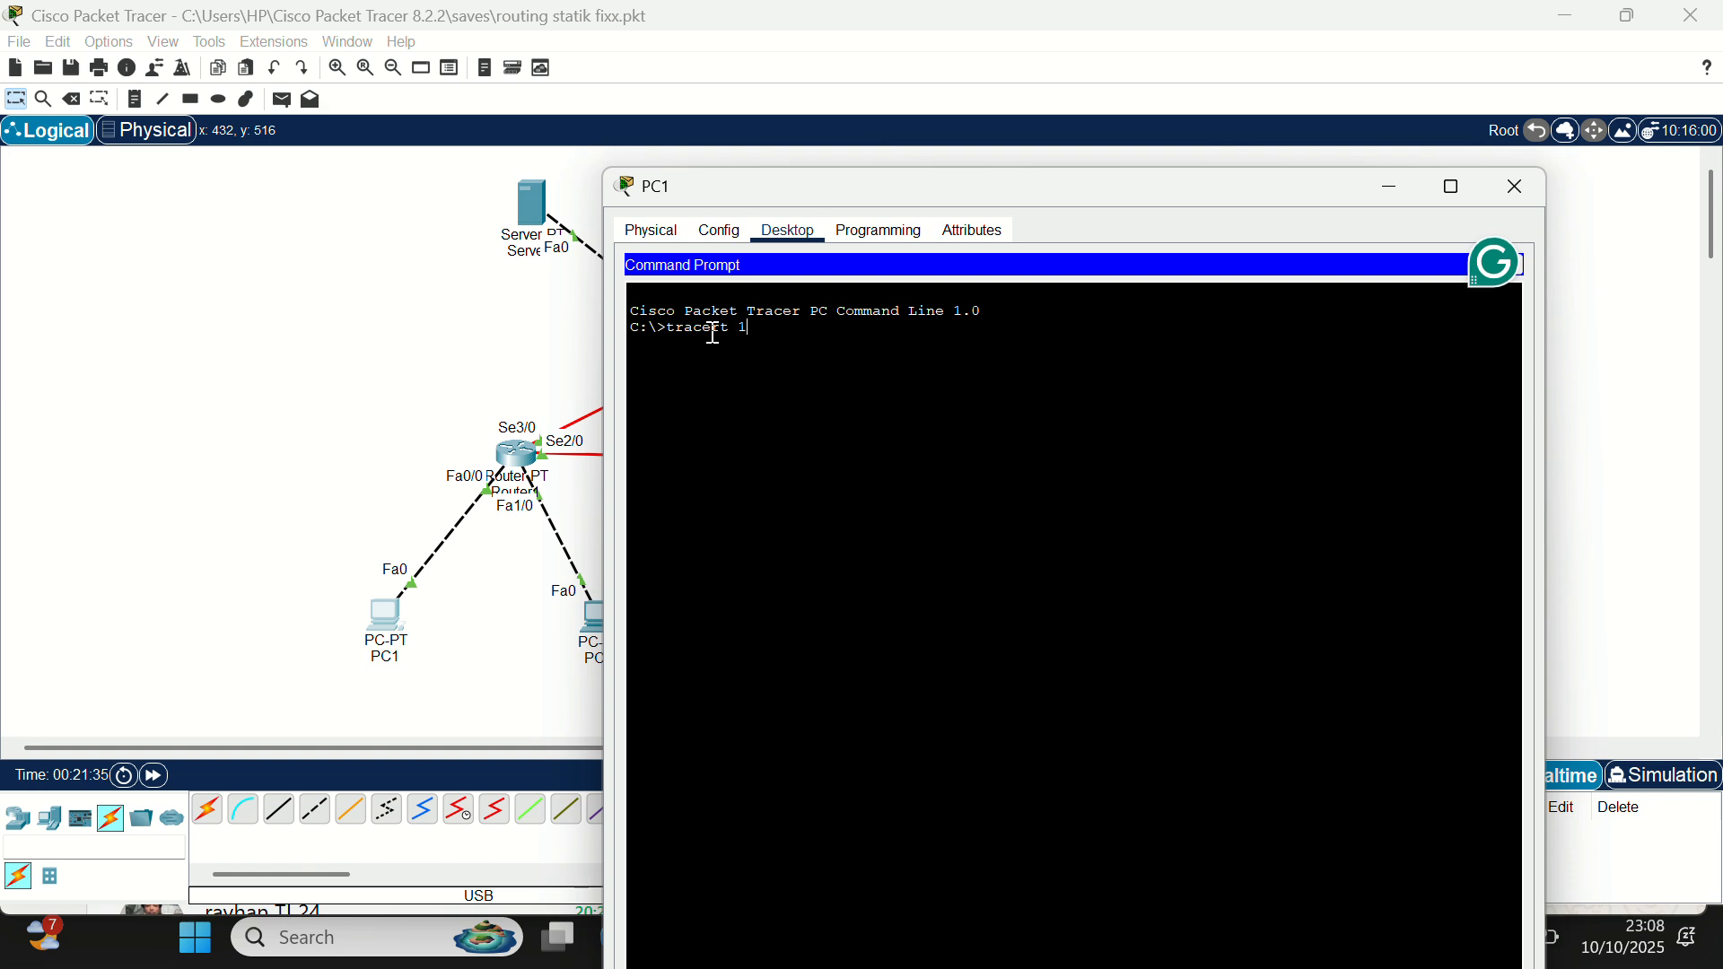
{"action": "type", "text": "92.168"}
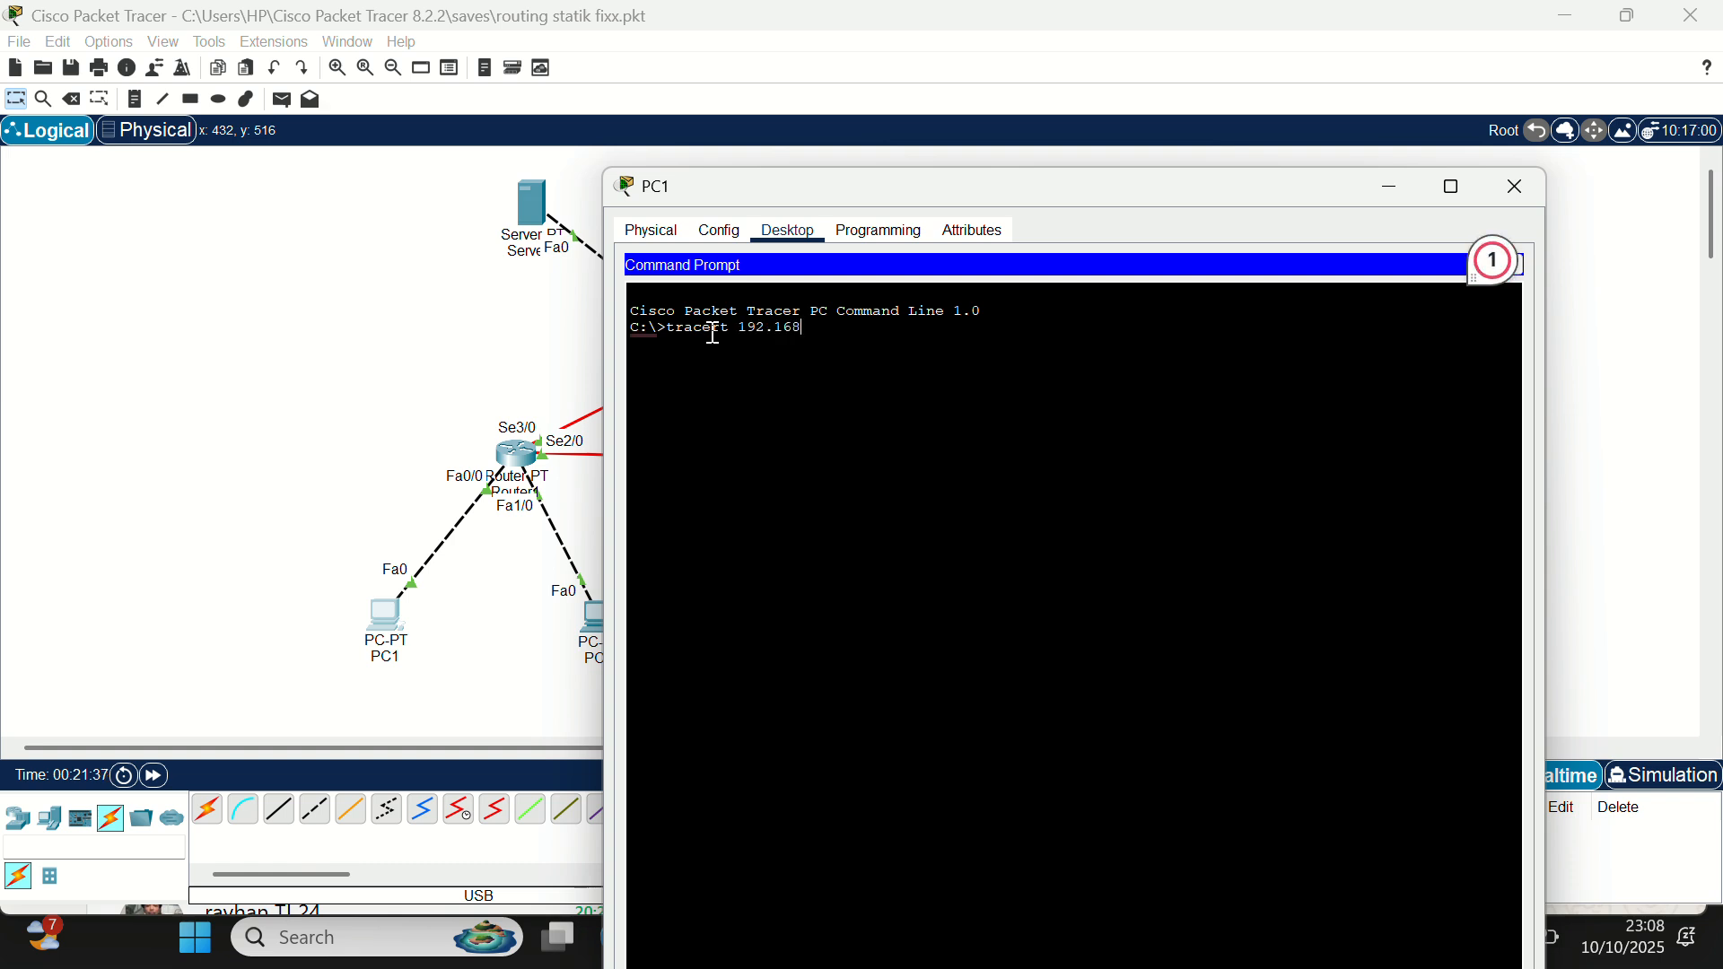
{"action": "type", "text": ".1."}
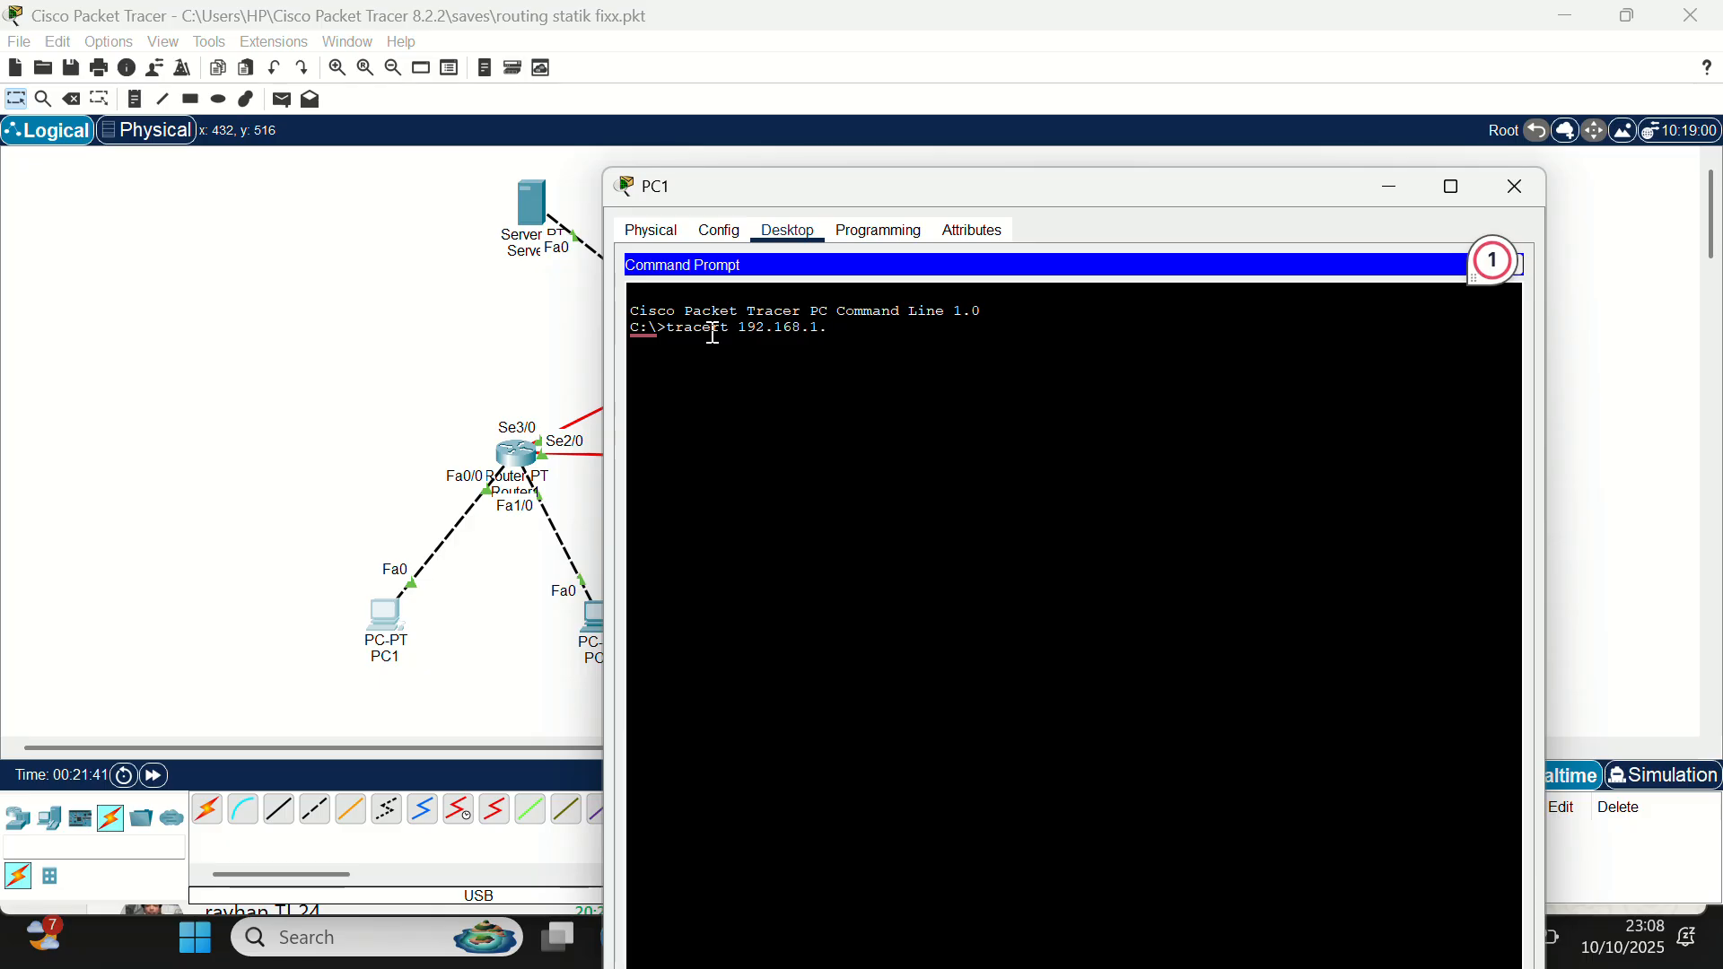
{"action": "type", "text": "253"}
{"action": "key", "text": "Return"}
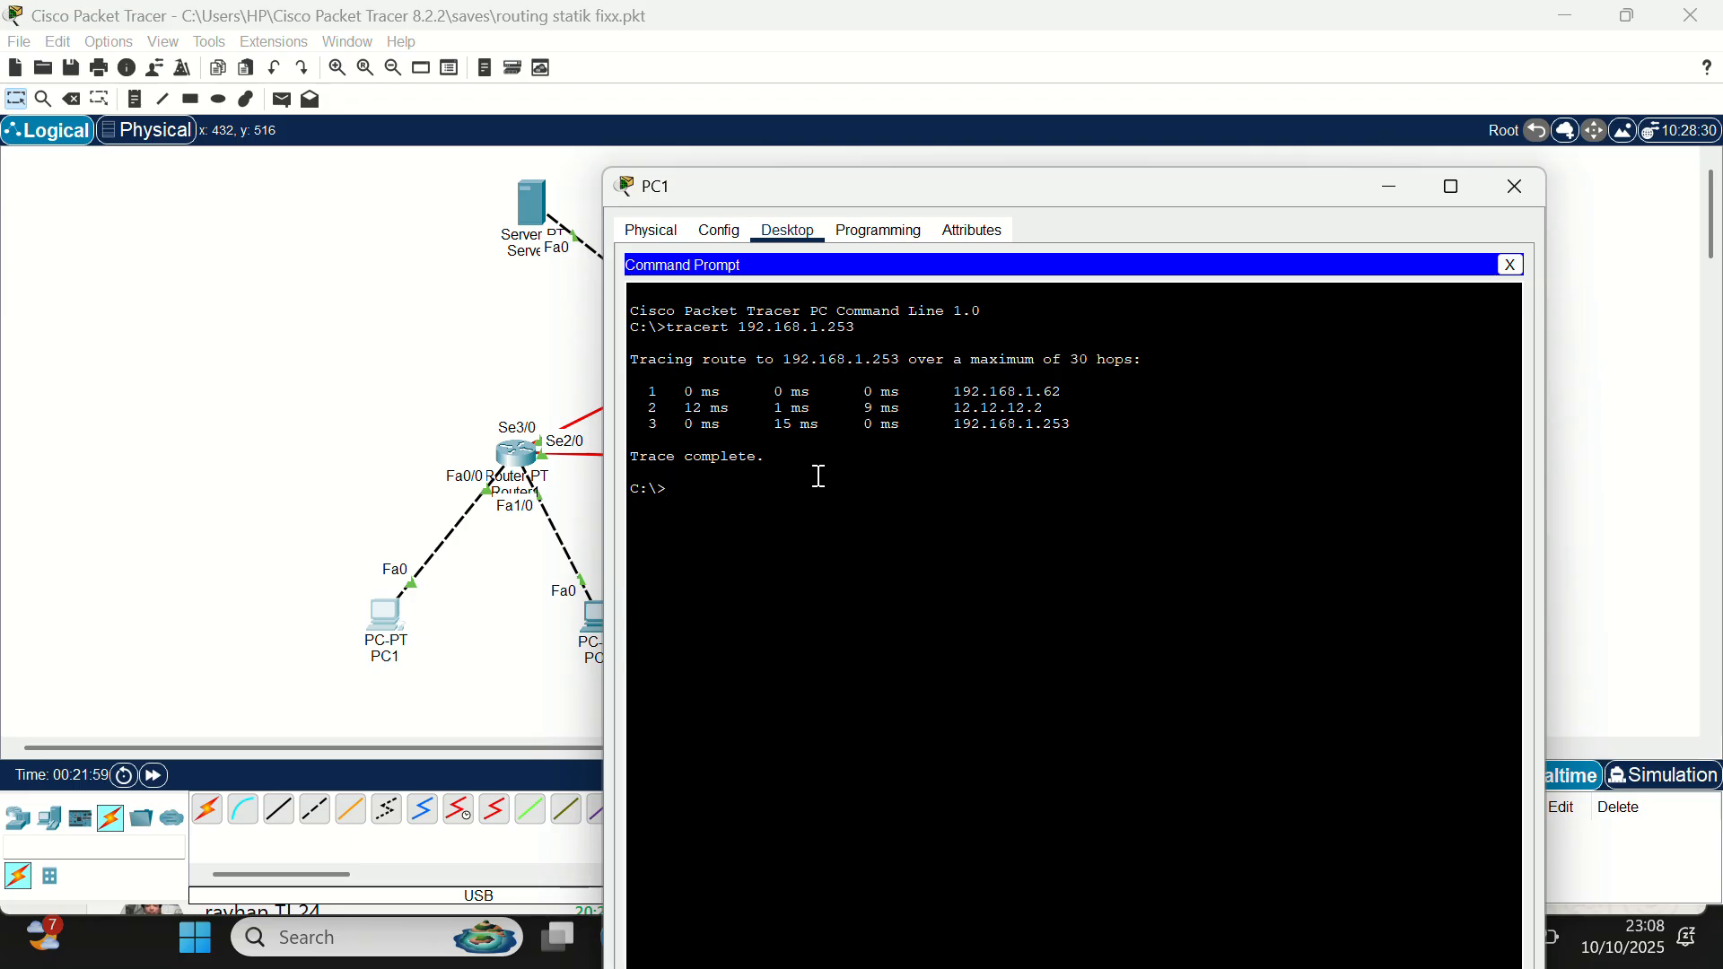
Step: Trace the route from PC1 to 33.33.33.1 with tracert
{"action": "type", "text": "acr"}
{"action": "type", "text": "33.33.33.1"}
{"action": "key", "text": "Return"}
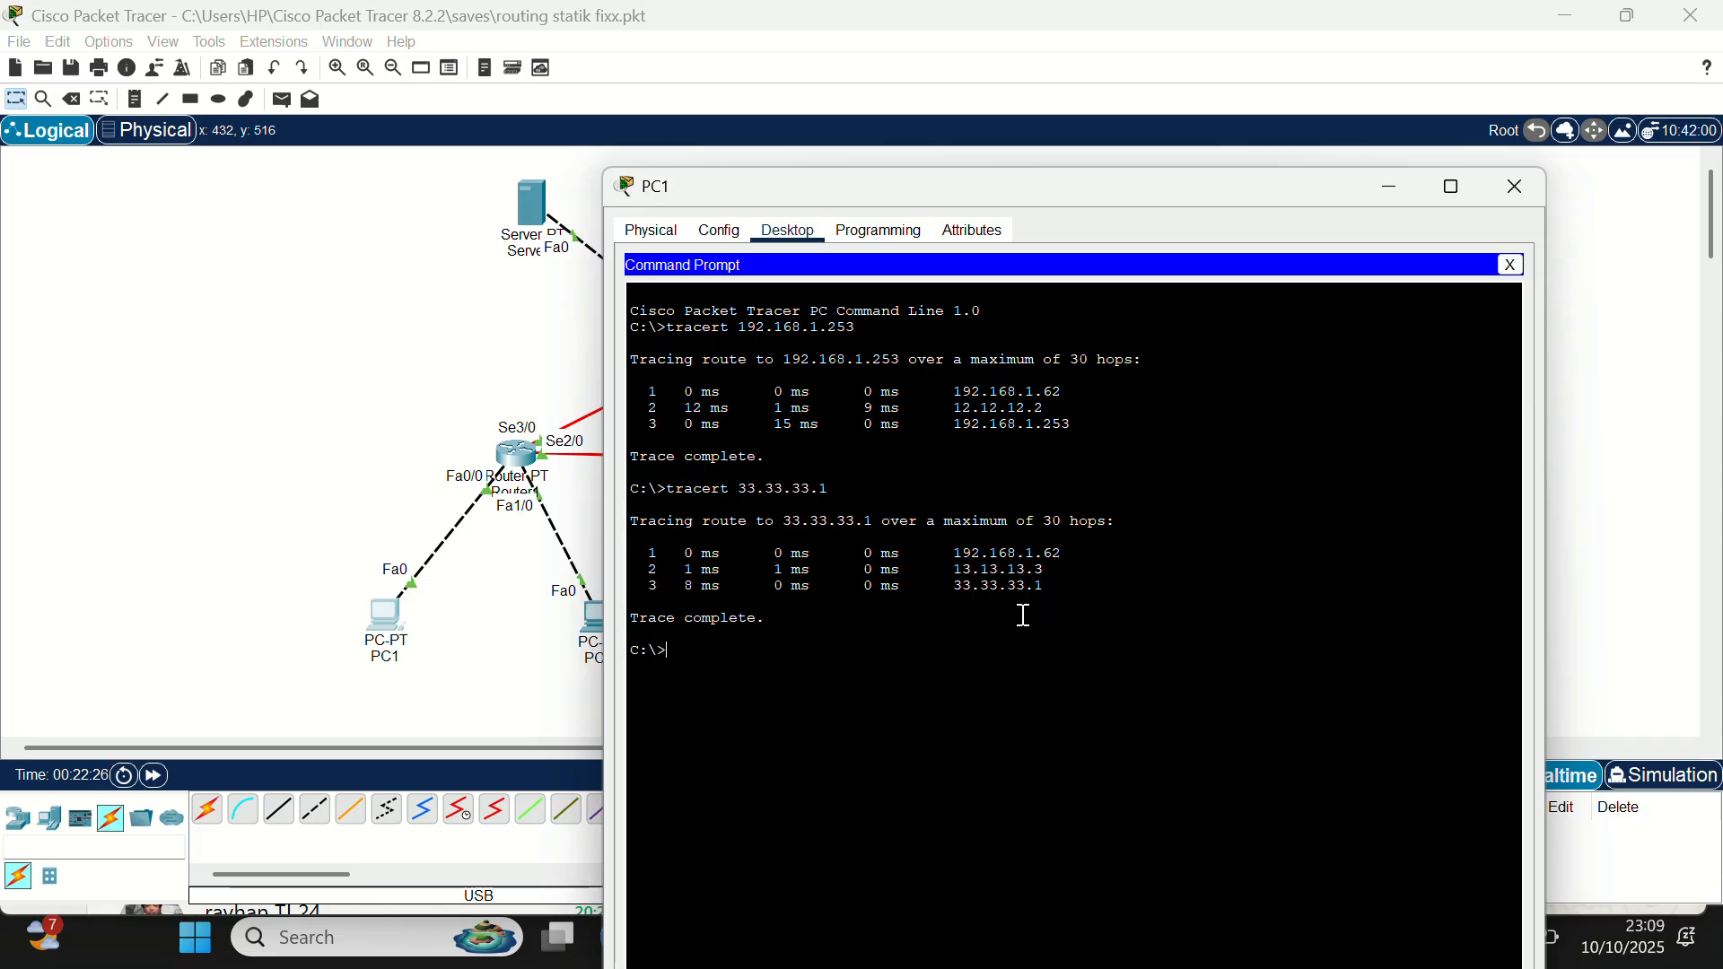
Step: Trace the route from PC1 to 43.43.43.1 with tracert and close PC1's window
{"action": "left_click", "coordinate": [696, 656]}
{"action": "type", "text": "tracert 43.4"}
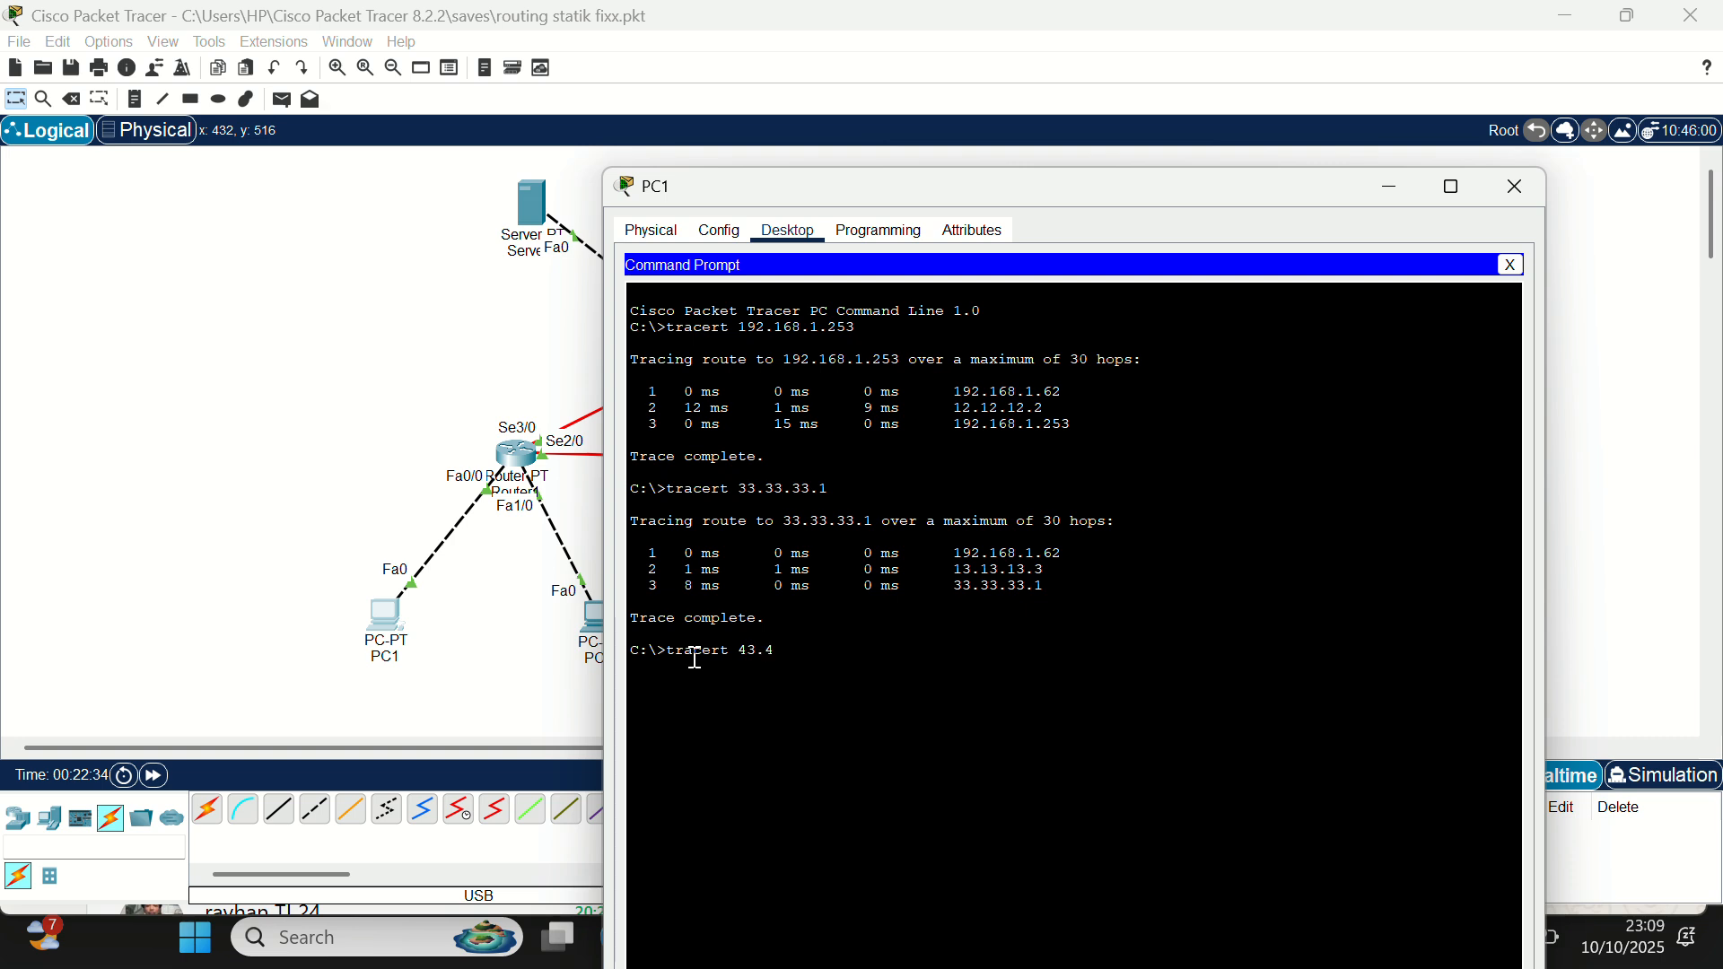
{"action": "type", "text": "3.43.1"}
{"action": "key", "text": "Return"}
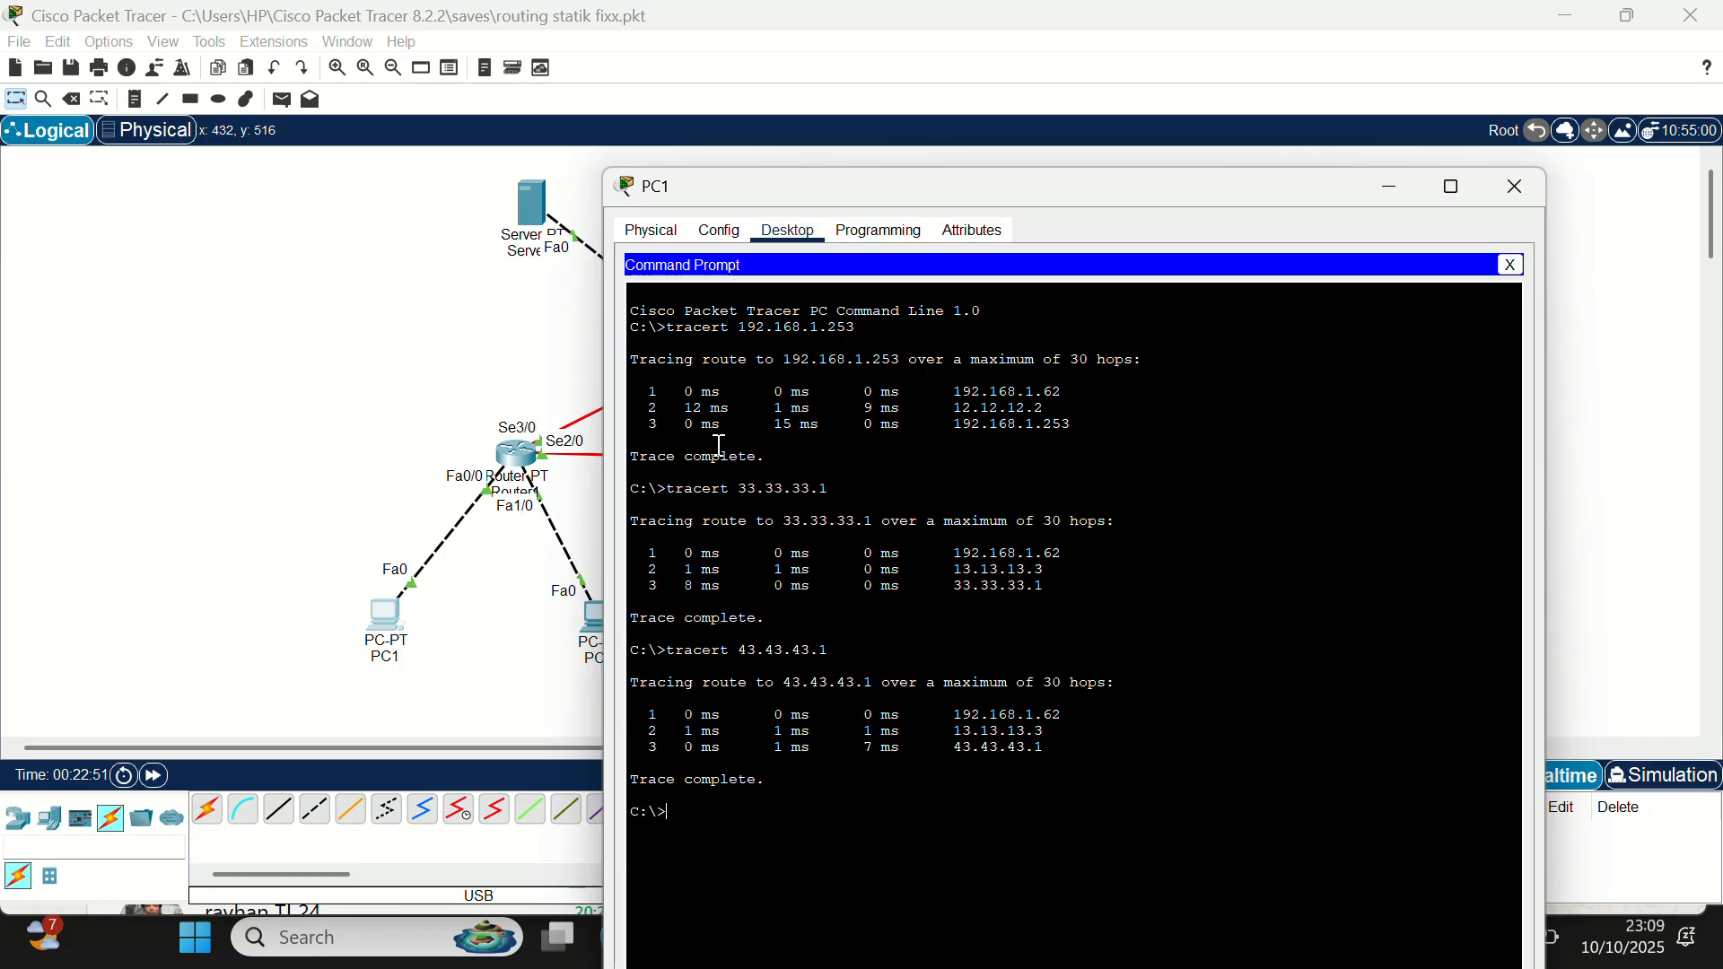
{"action": "left_click", "coordinate": [1499, 195]}
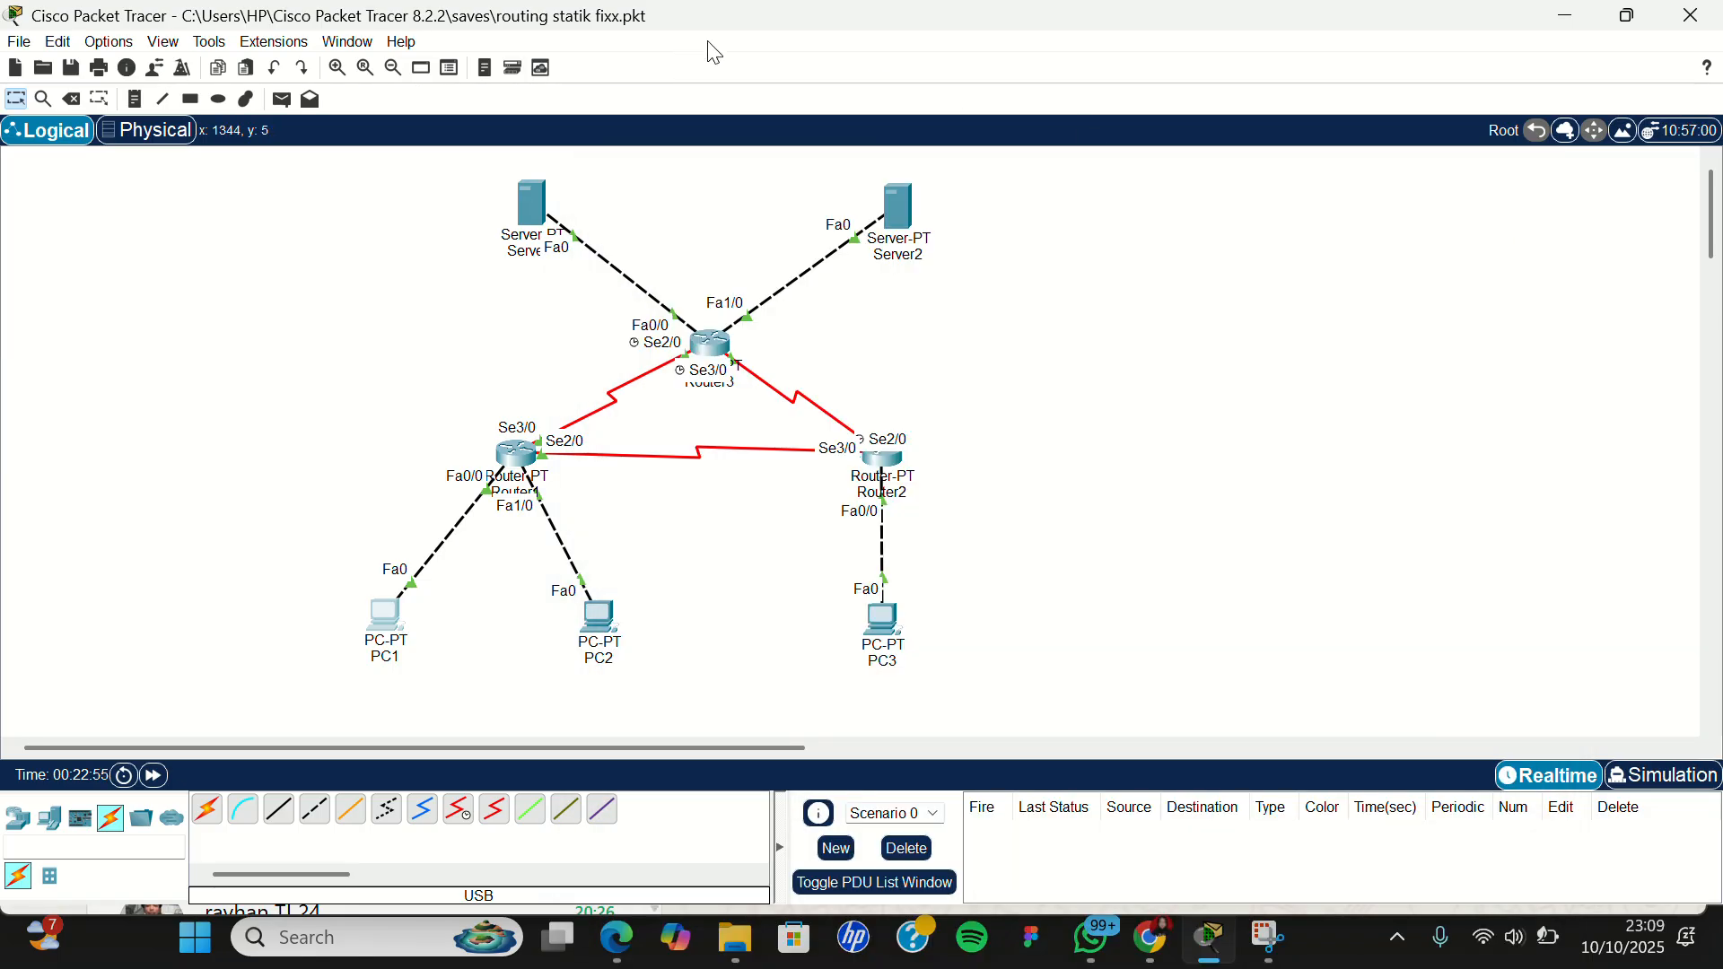